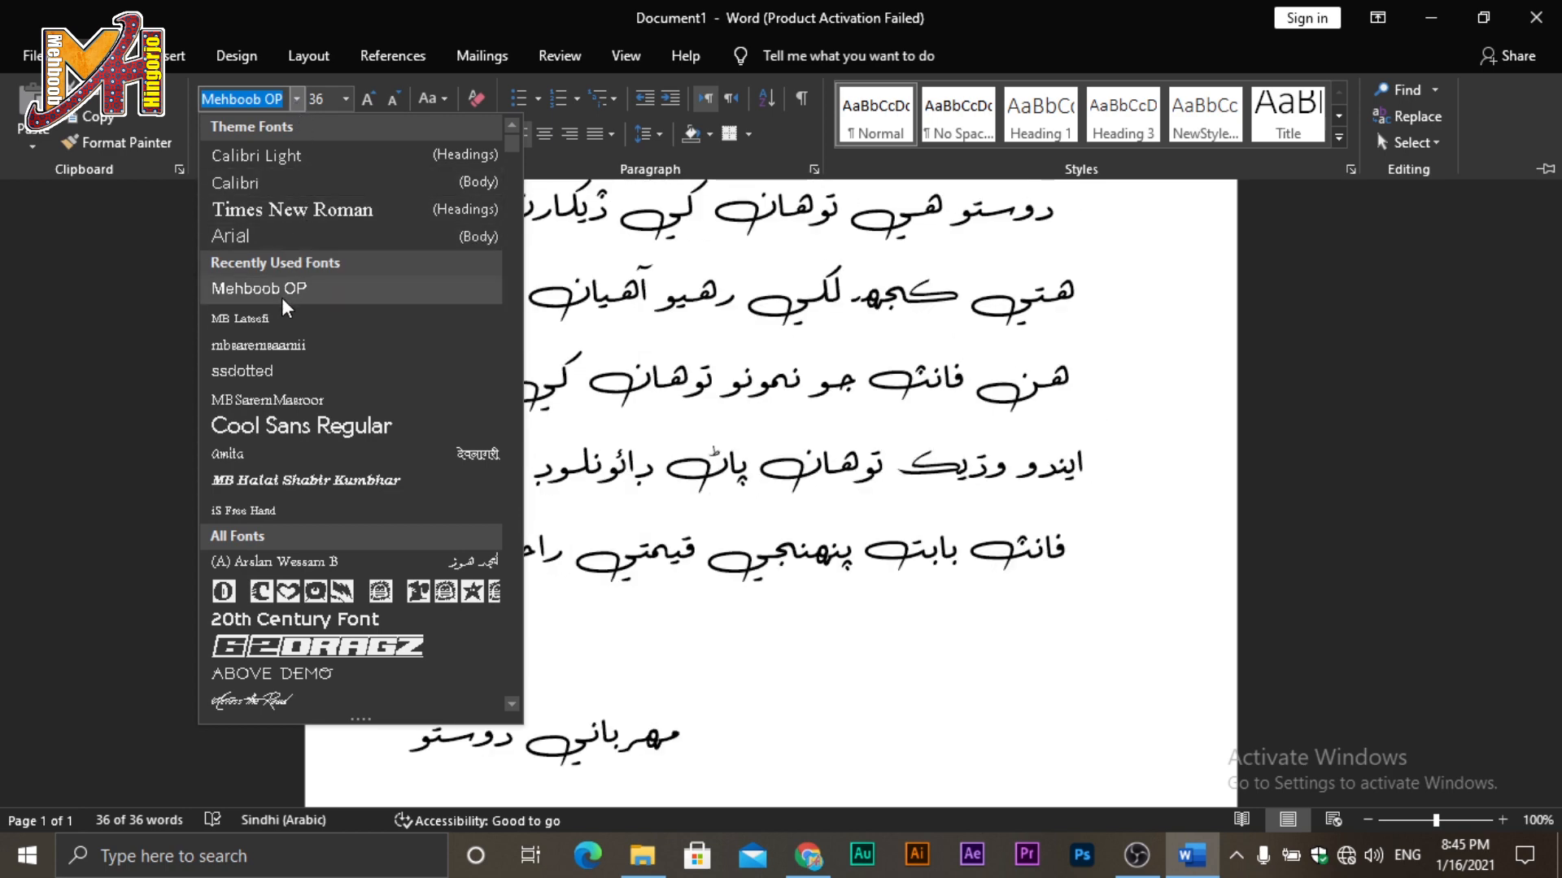
Apply the MB Lateefi font to all of the Sindhi text and hide the ribbon to view it.
left_click(284, 318)
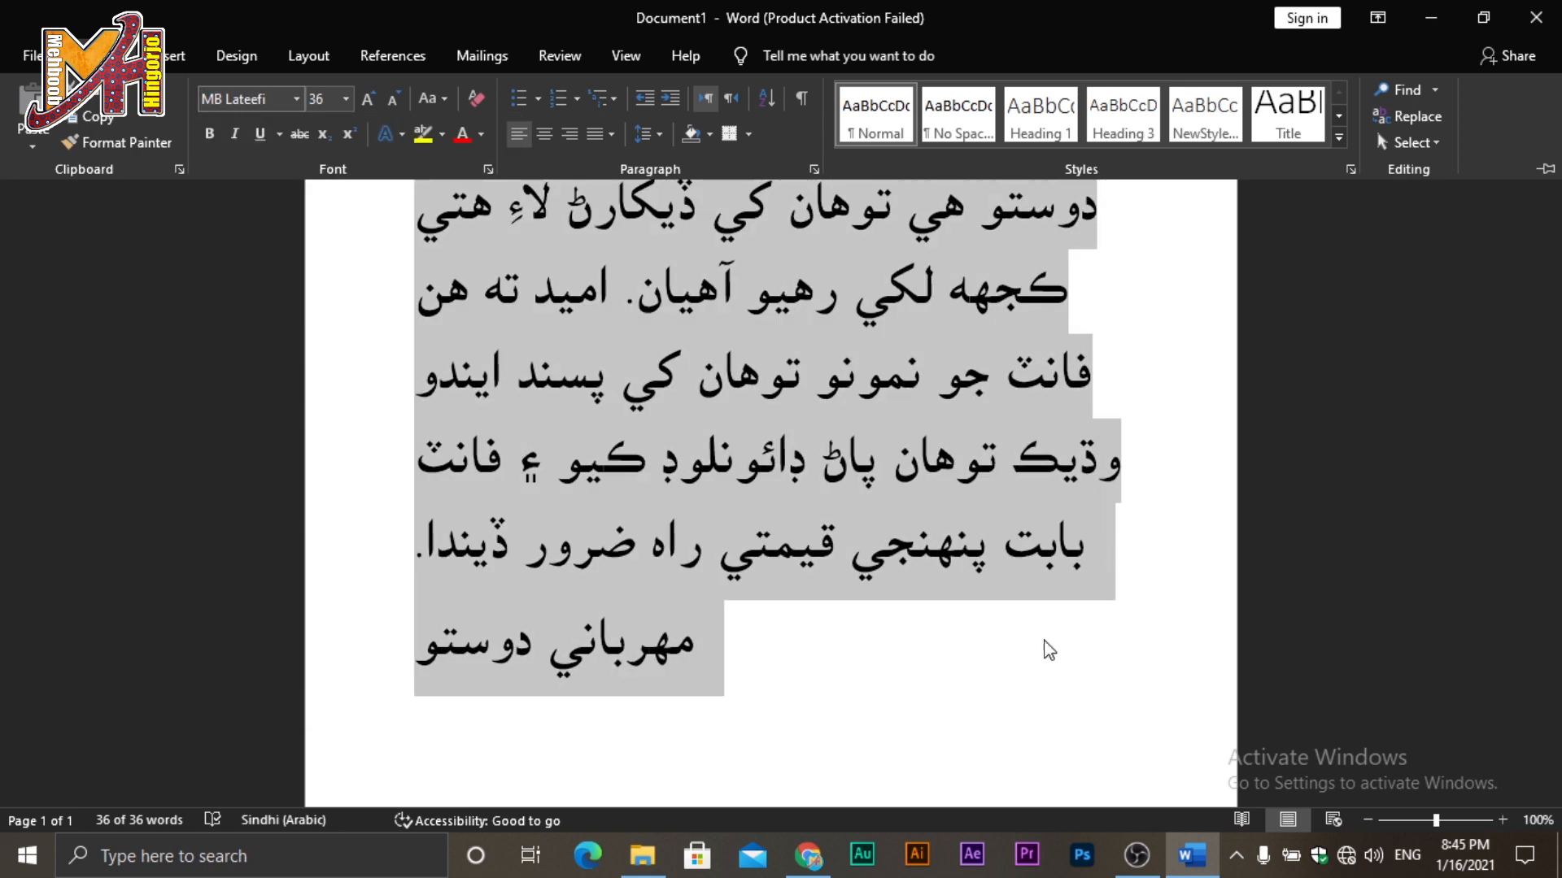
key("ctrl+F1")
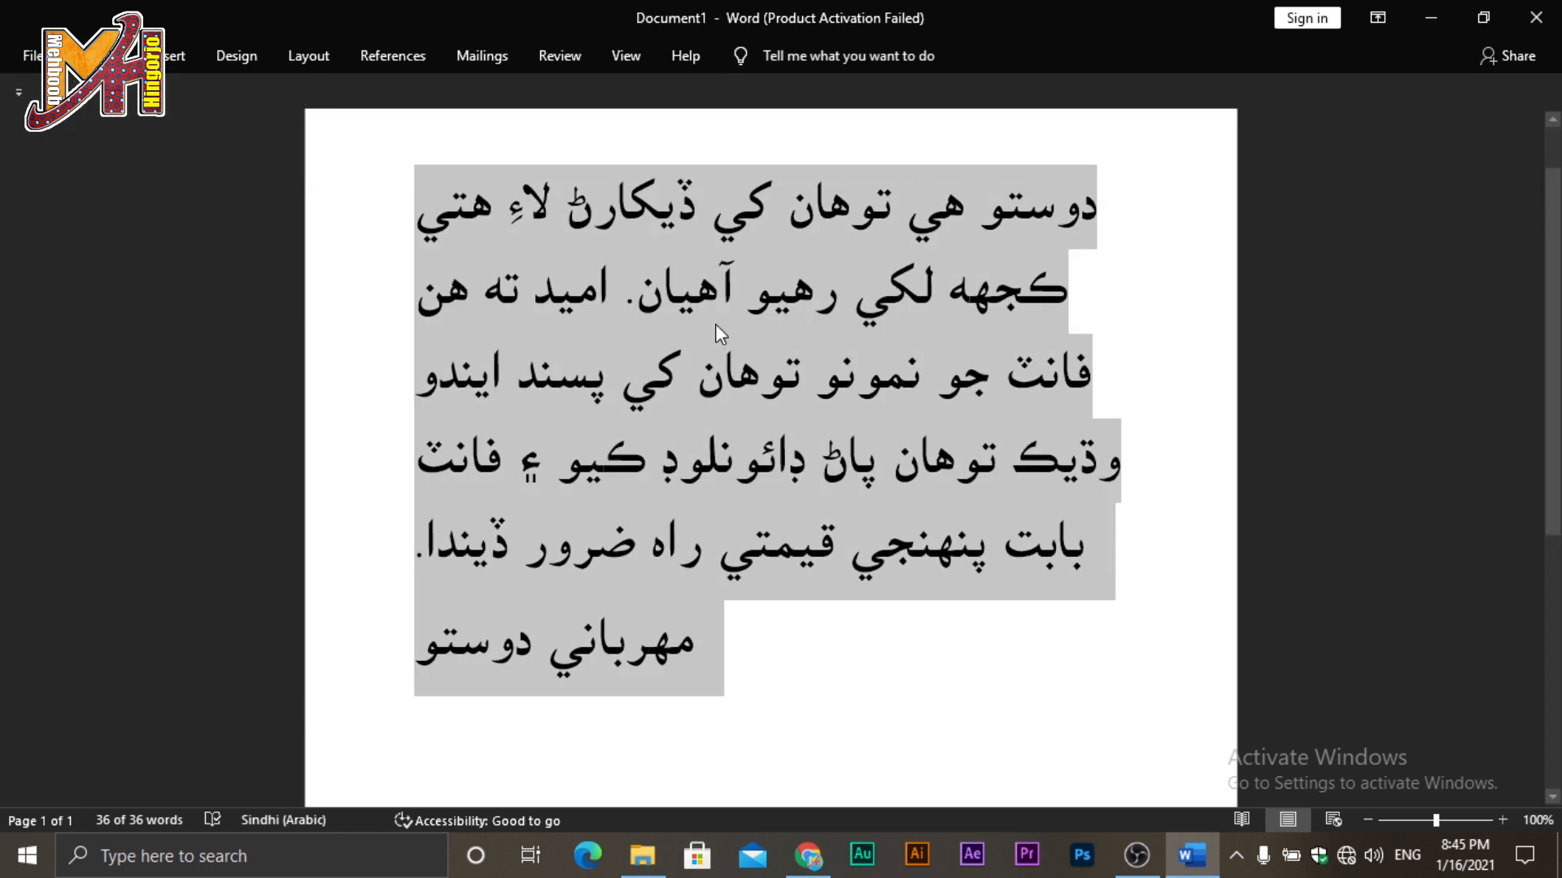
left_click(843, 407)
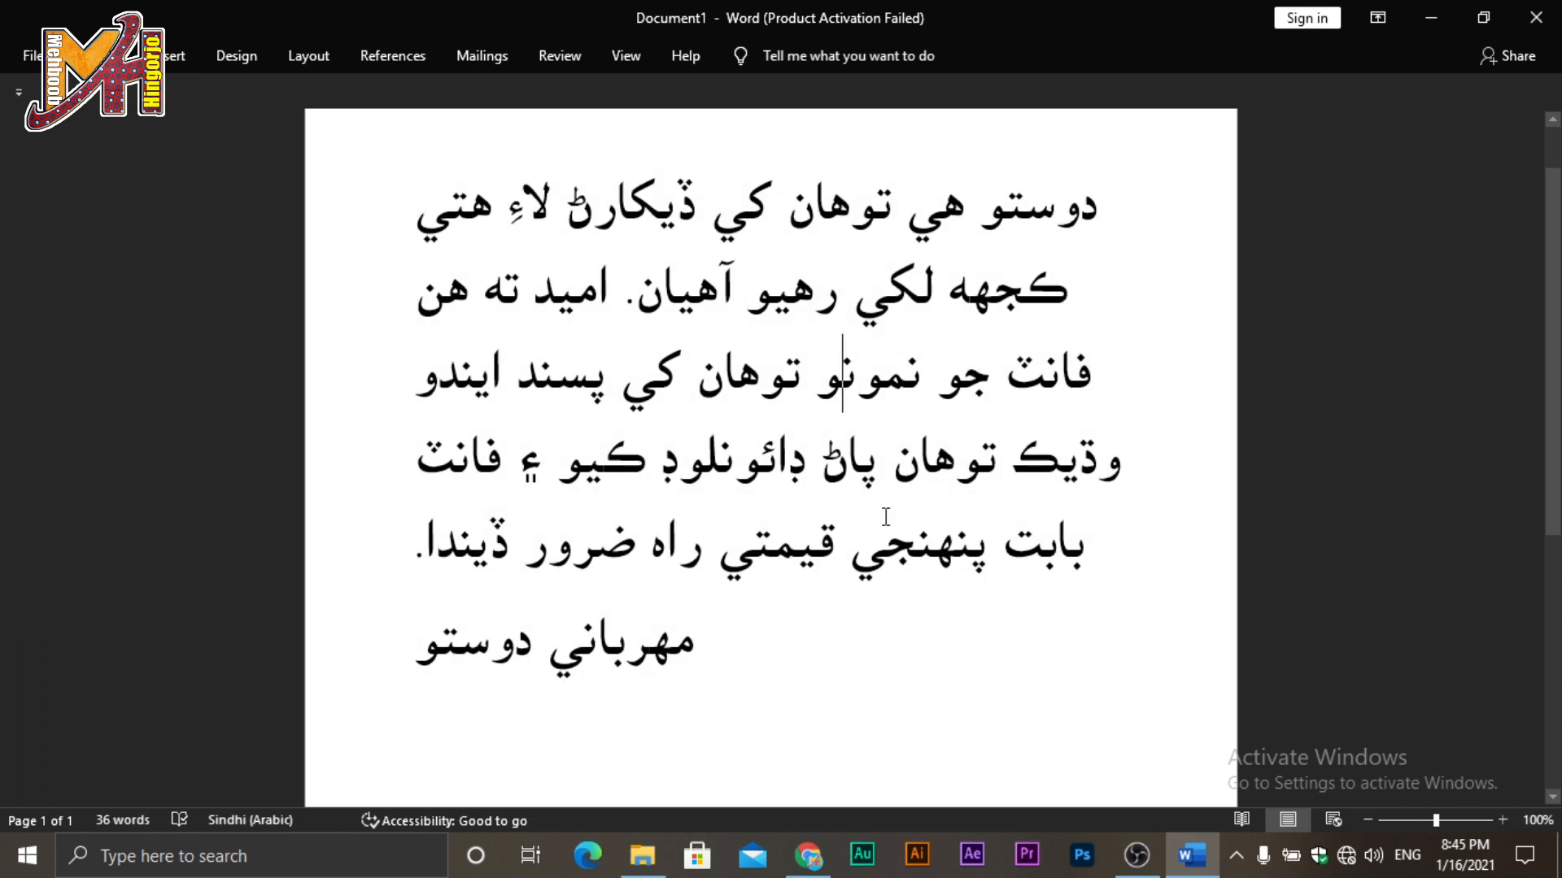
Set the font of all the Sindhi text to Mehboob OP.
left_click_drag(412, 662, 1126, 203)
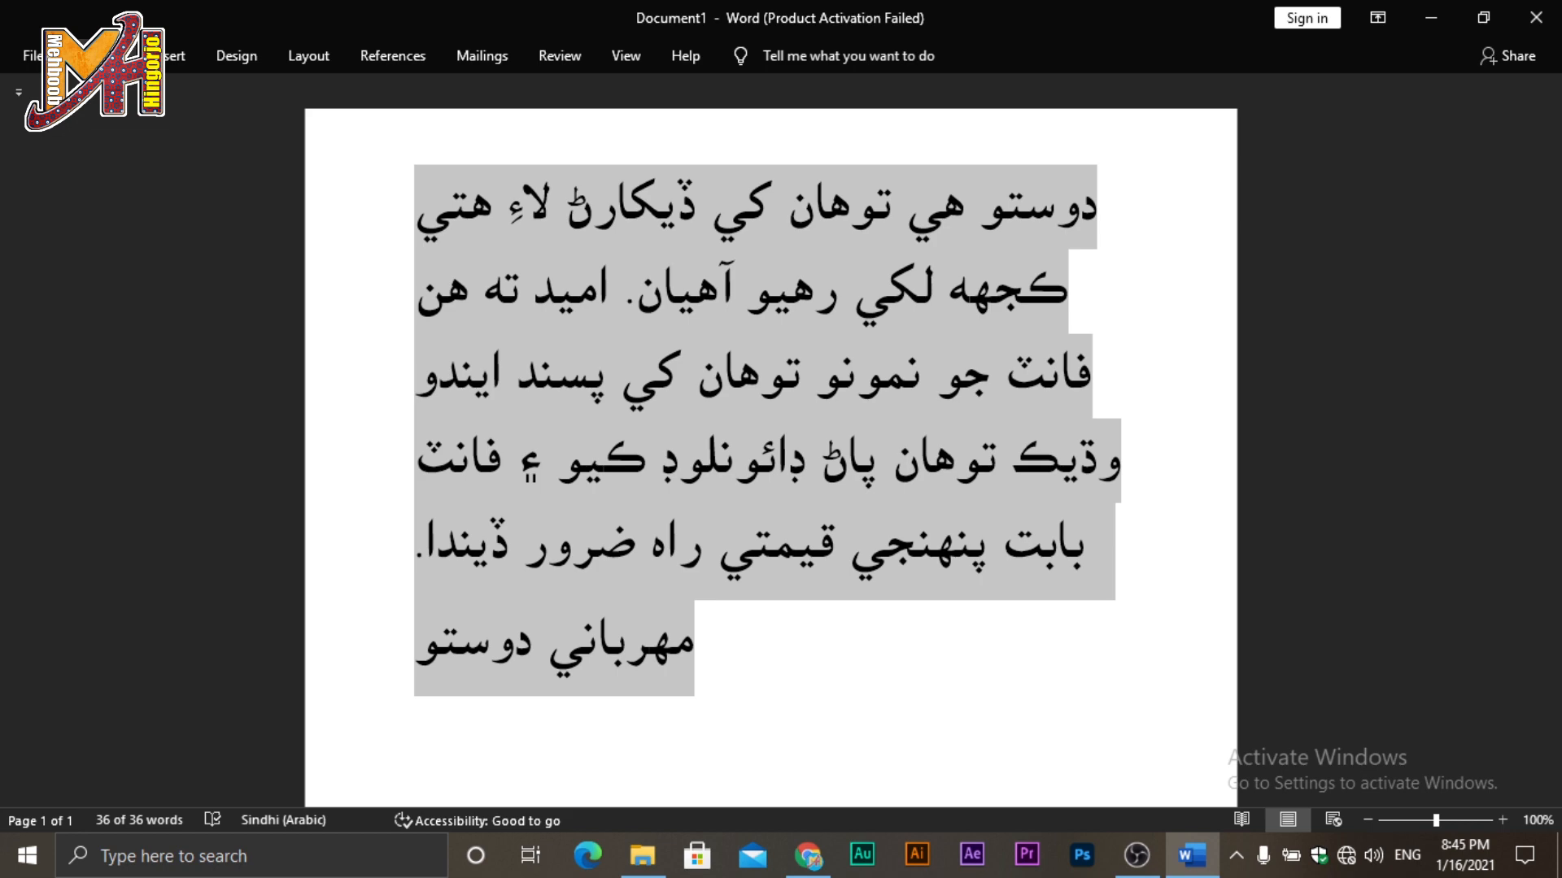
left_click(77, 56)
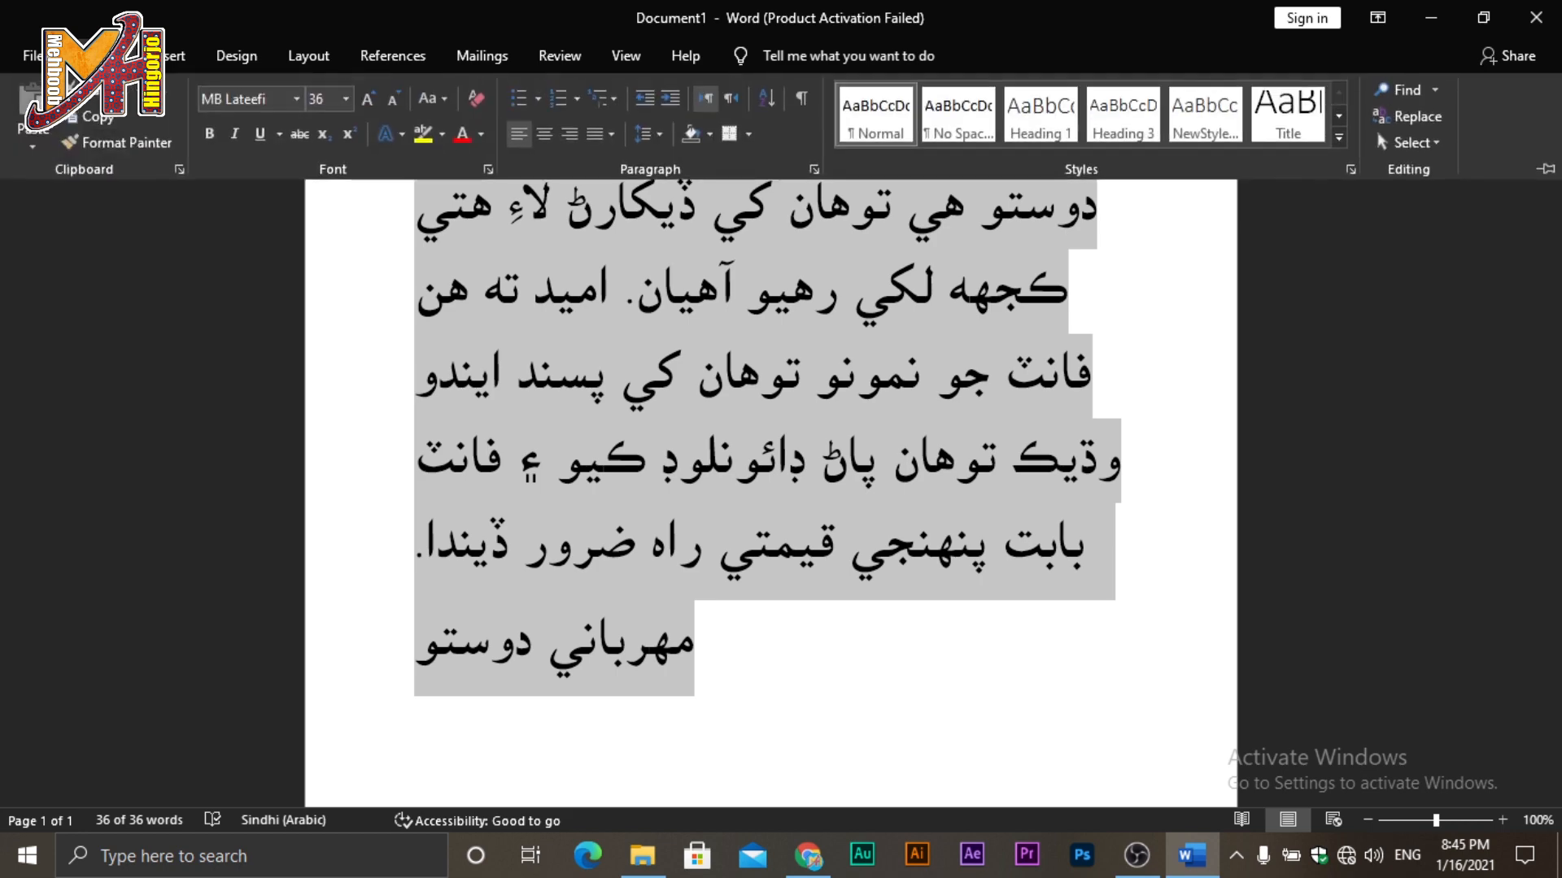
left_click(298, 100)
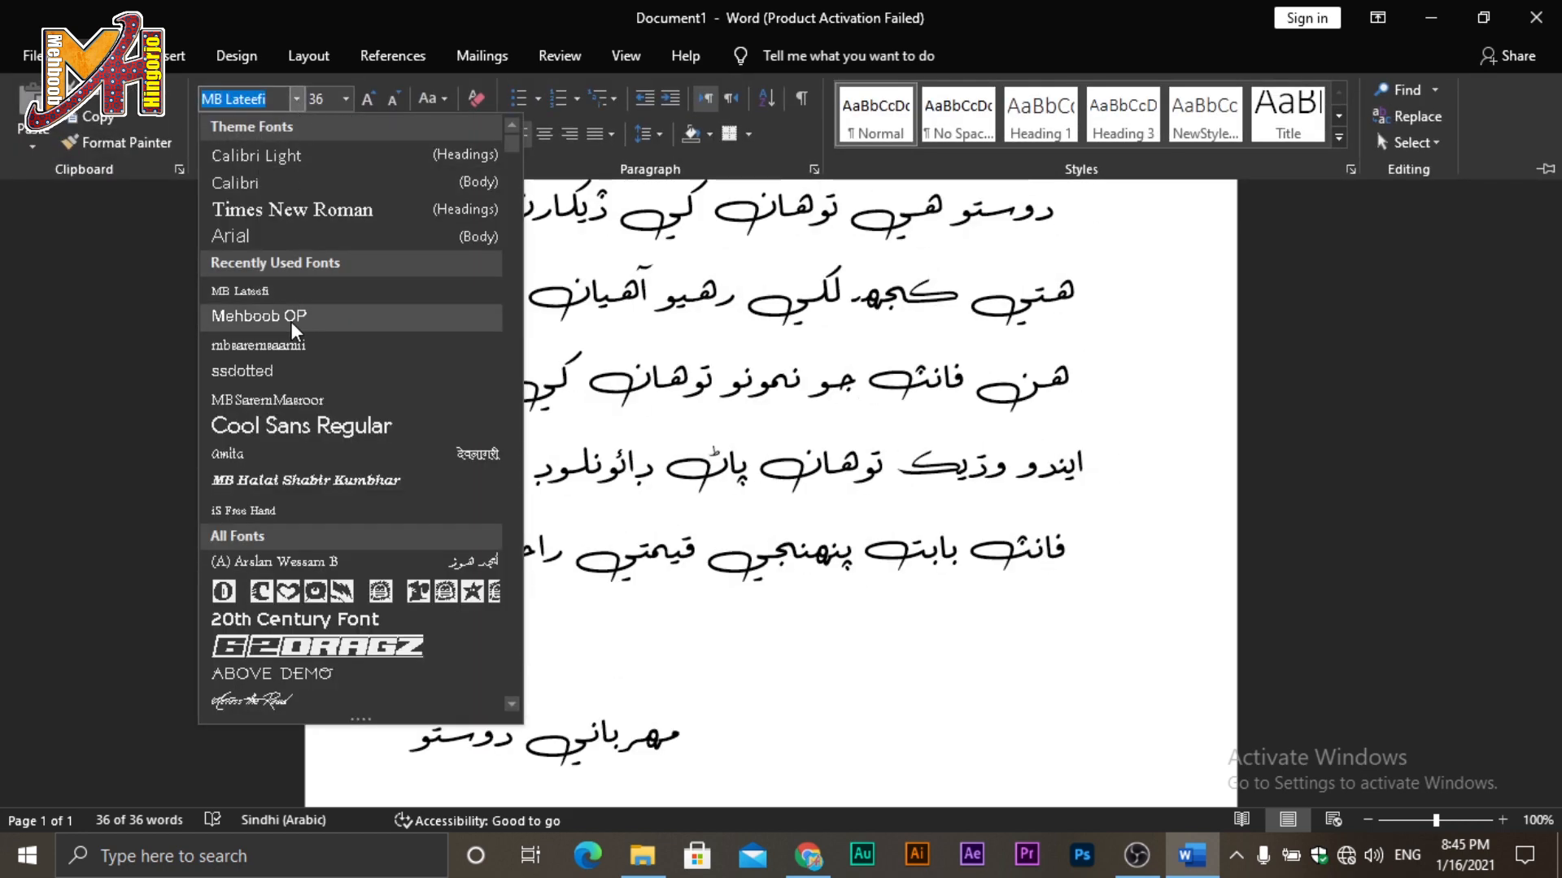
left_click(305, 317)
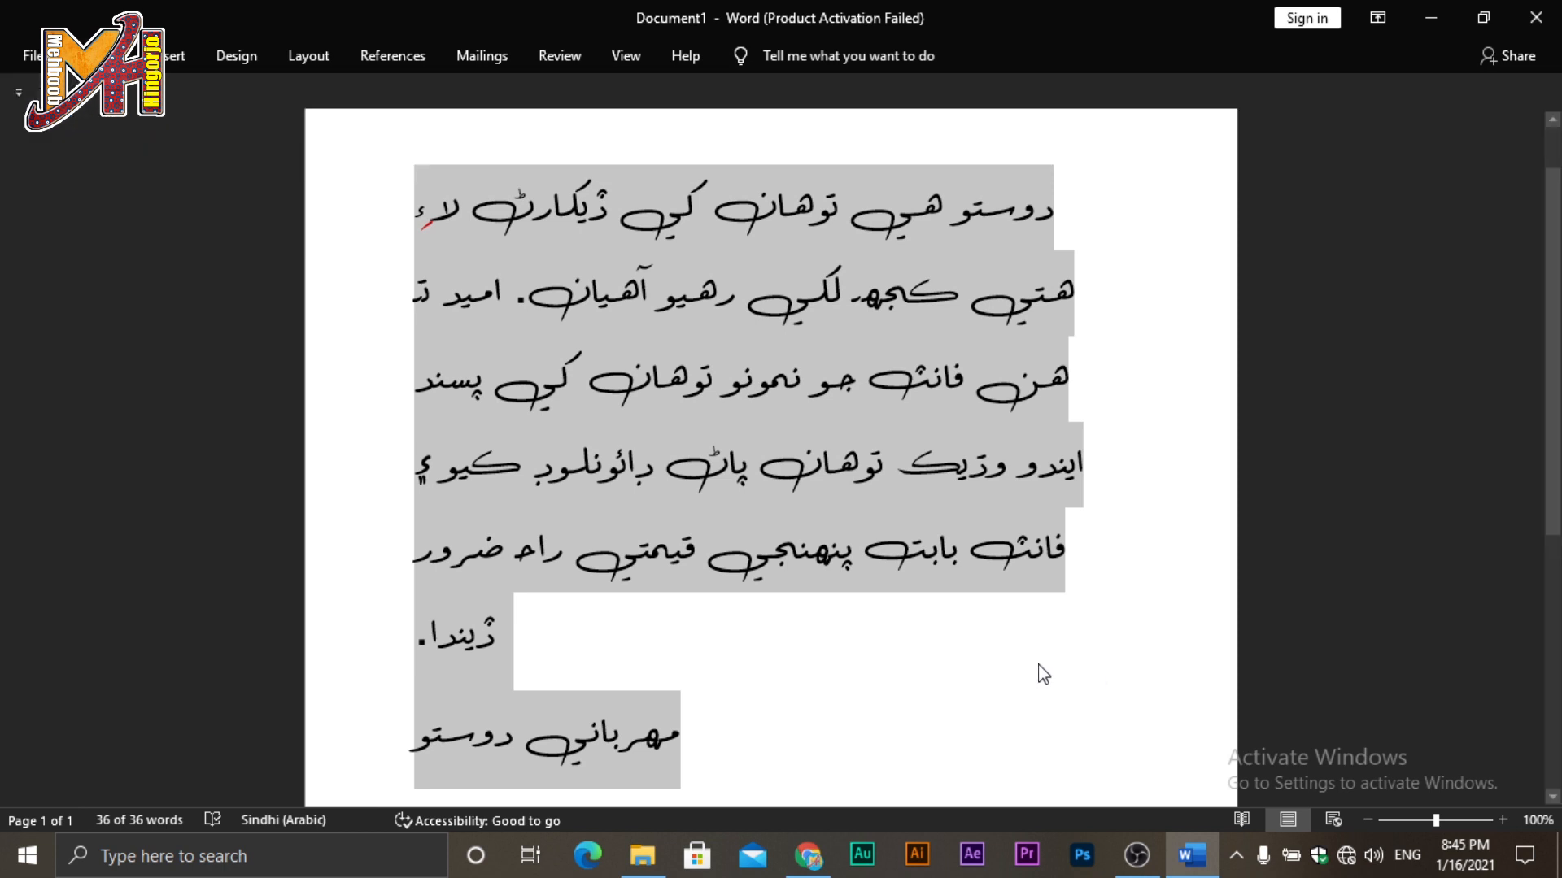
left_click(975, 681)
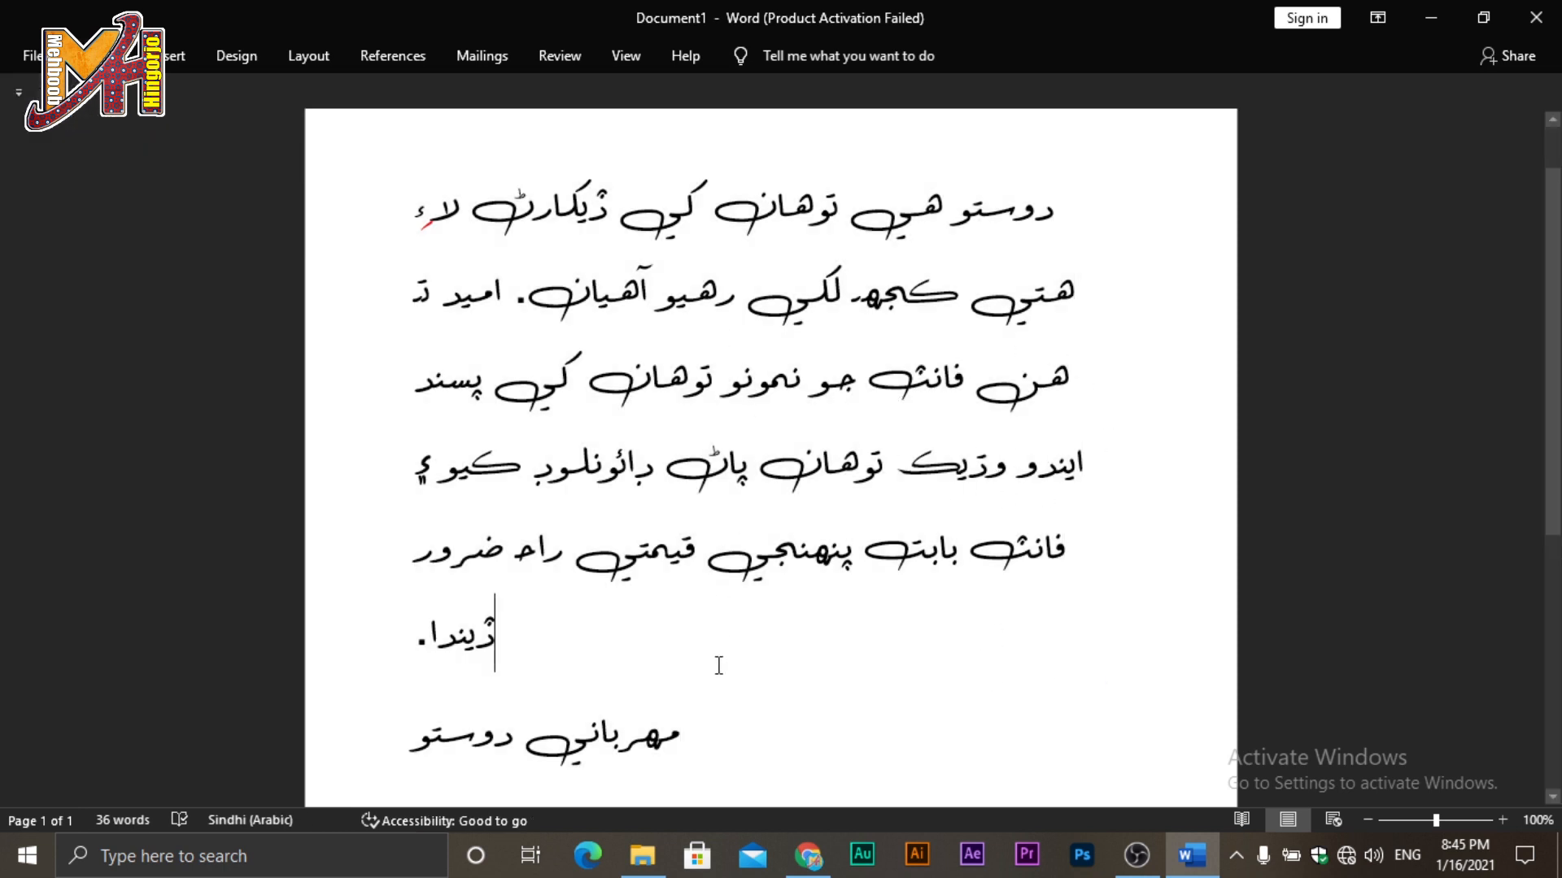
Make all of the Sindhi text italic.
left_click_drag(700, 739, 1060, 222)
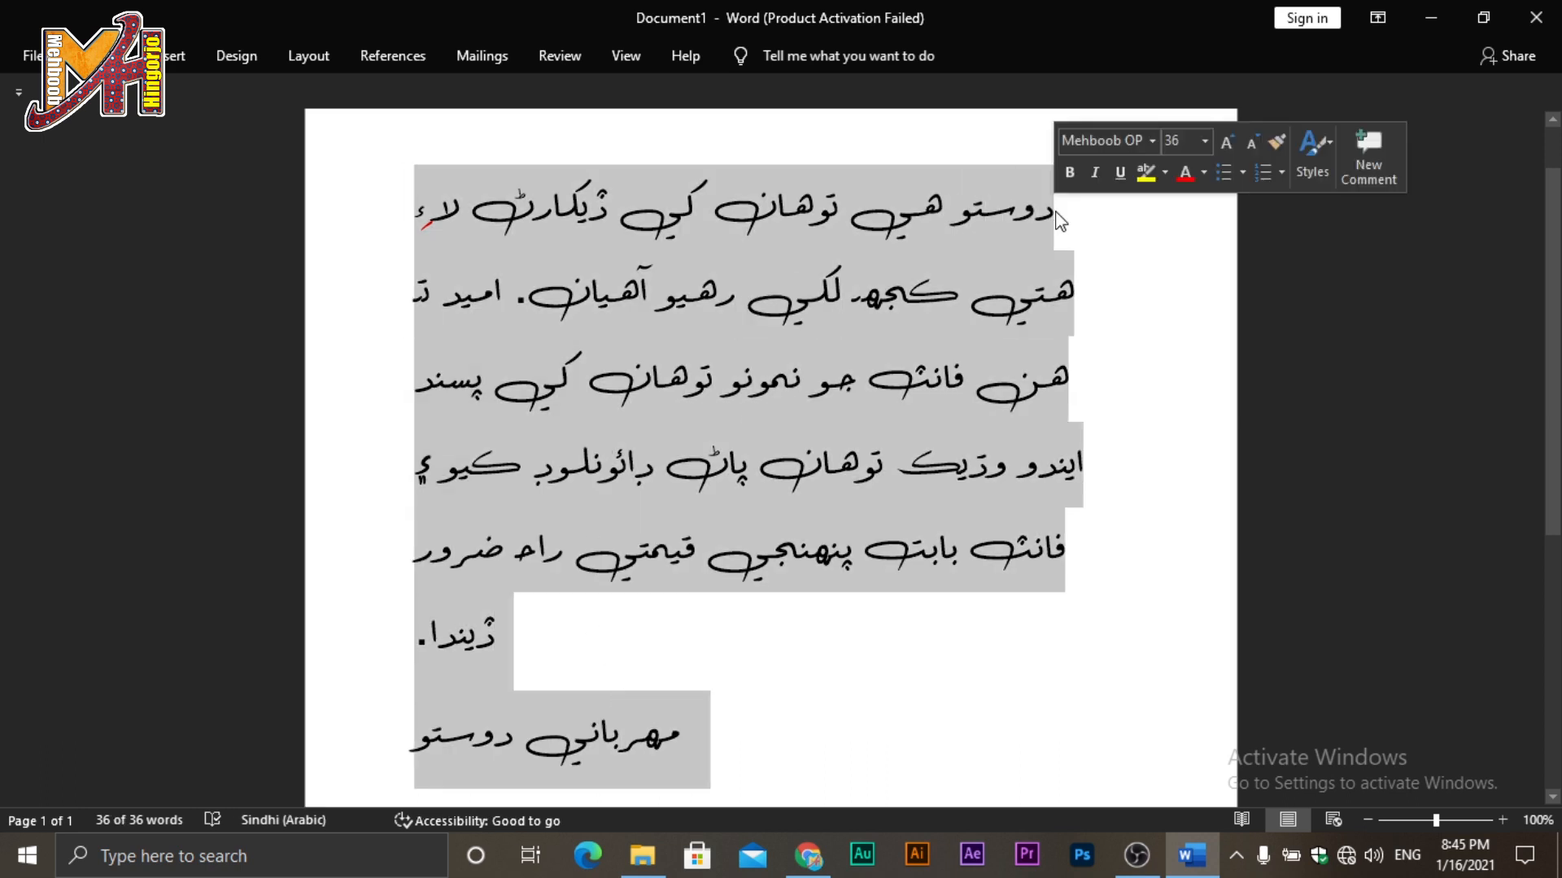
left_click(1079, 174)
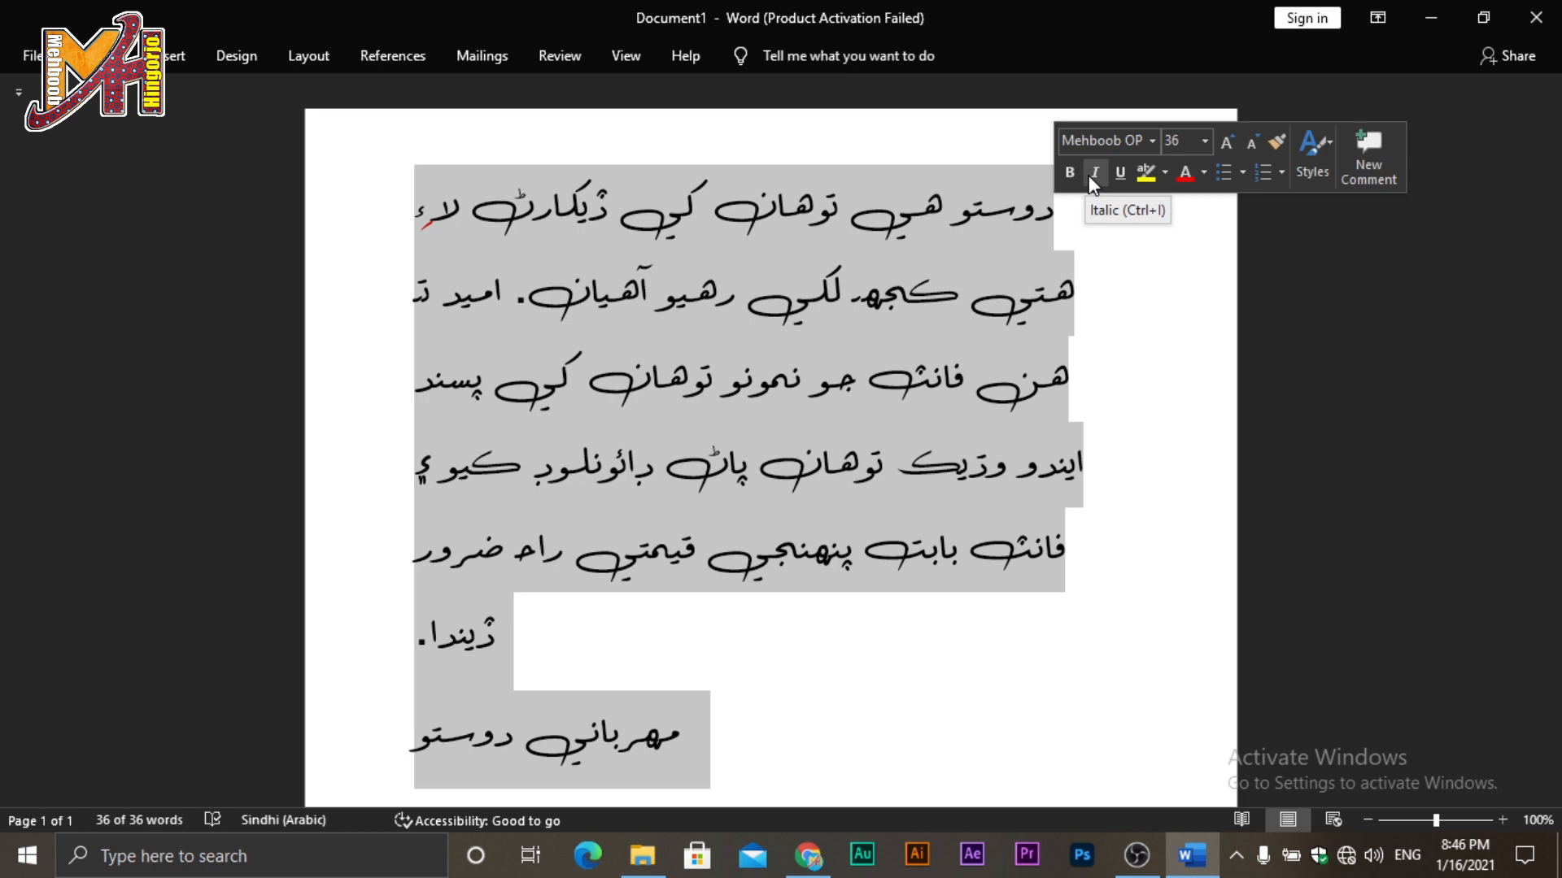
left_click(1094, 173)
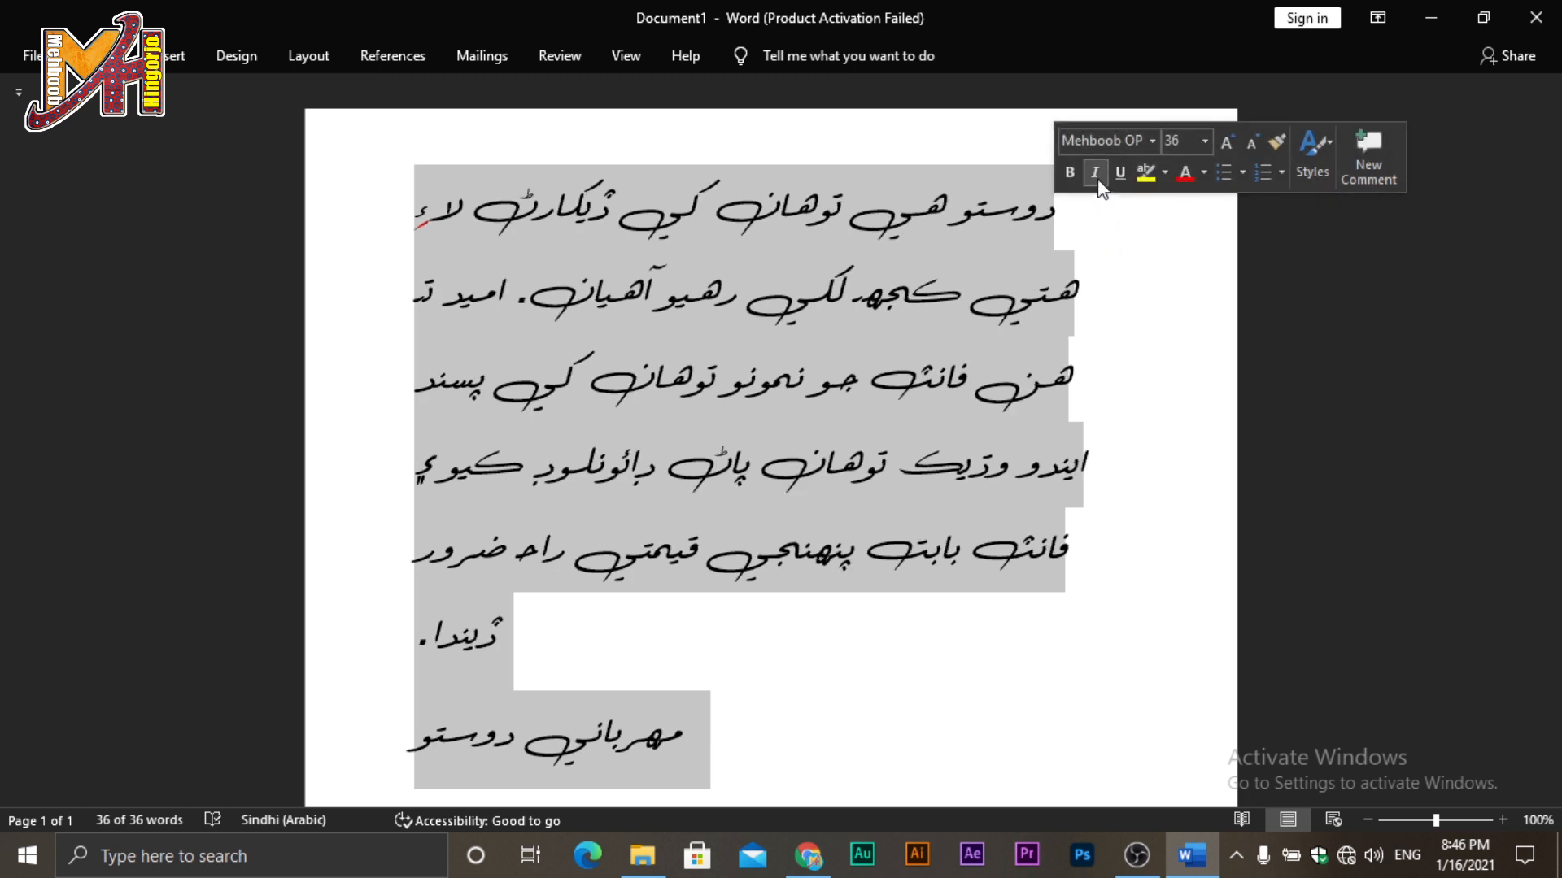
left_click(1132, 335)
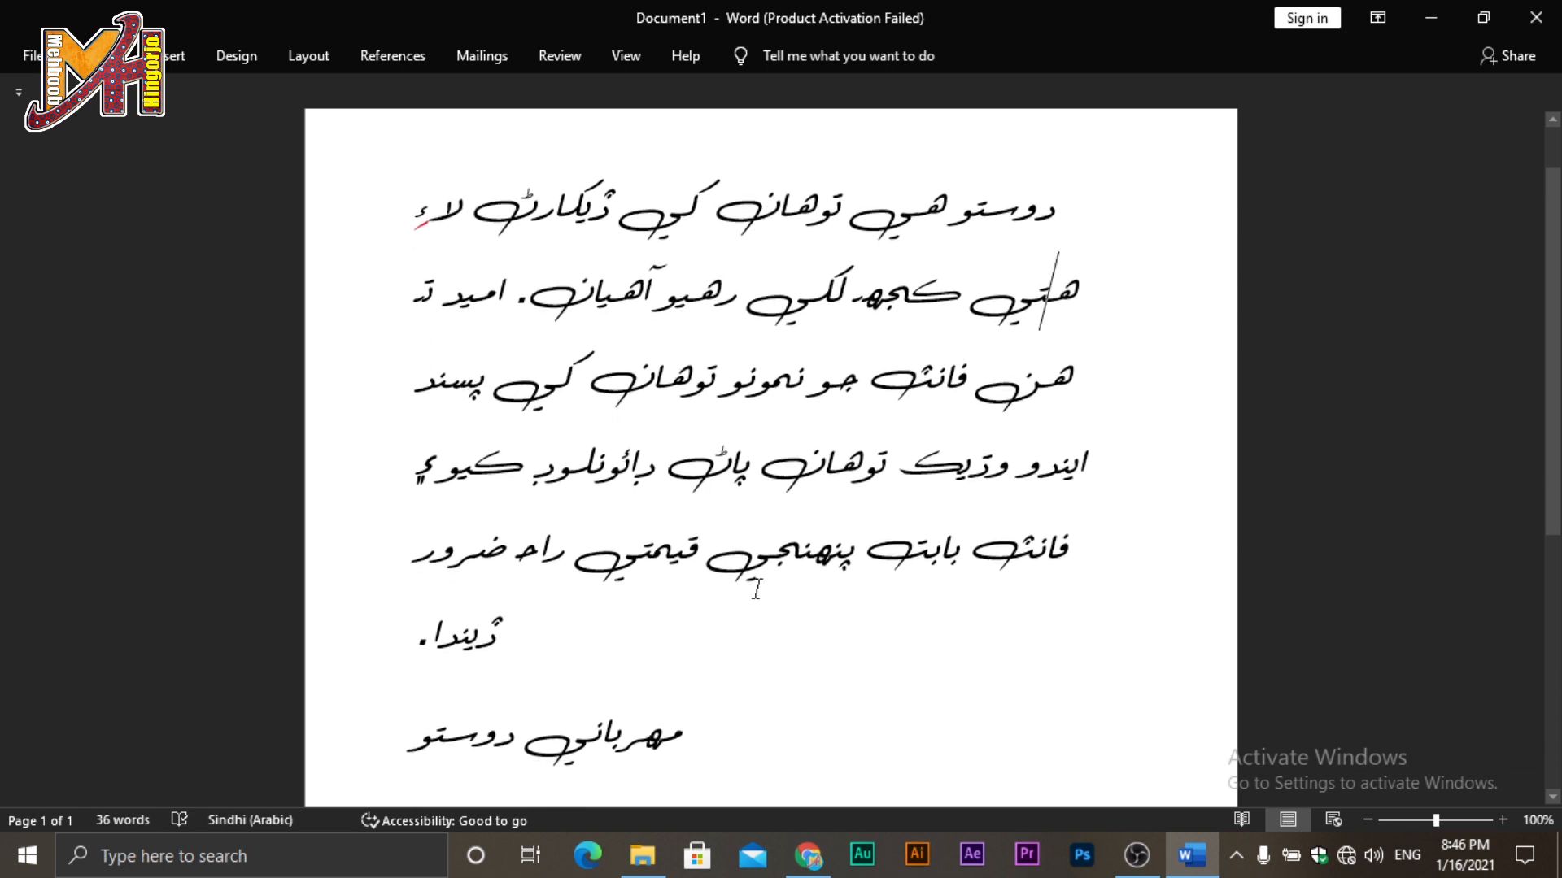
Examine the italic letterforms of individual words in the Sindhi text, including the looped final letters.
left_click_drag(701, 567, 769, 553)
left_click(808, 464)
left_click_drag(808, 465, 760, 468)
left_click(761, 317)
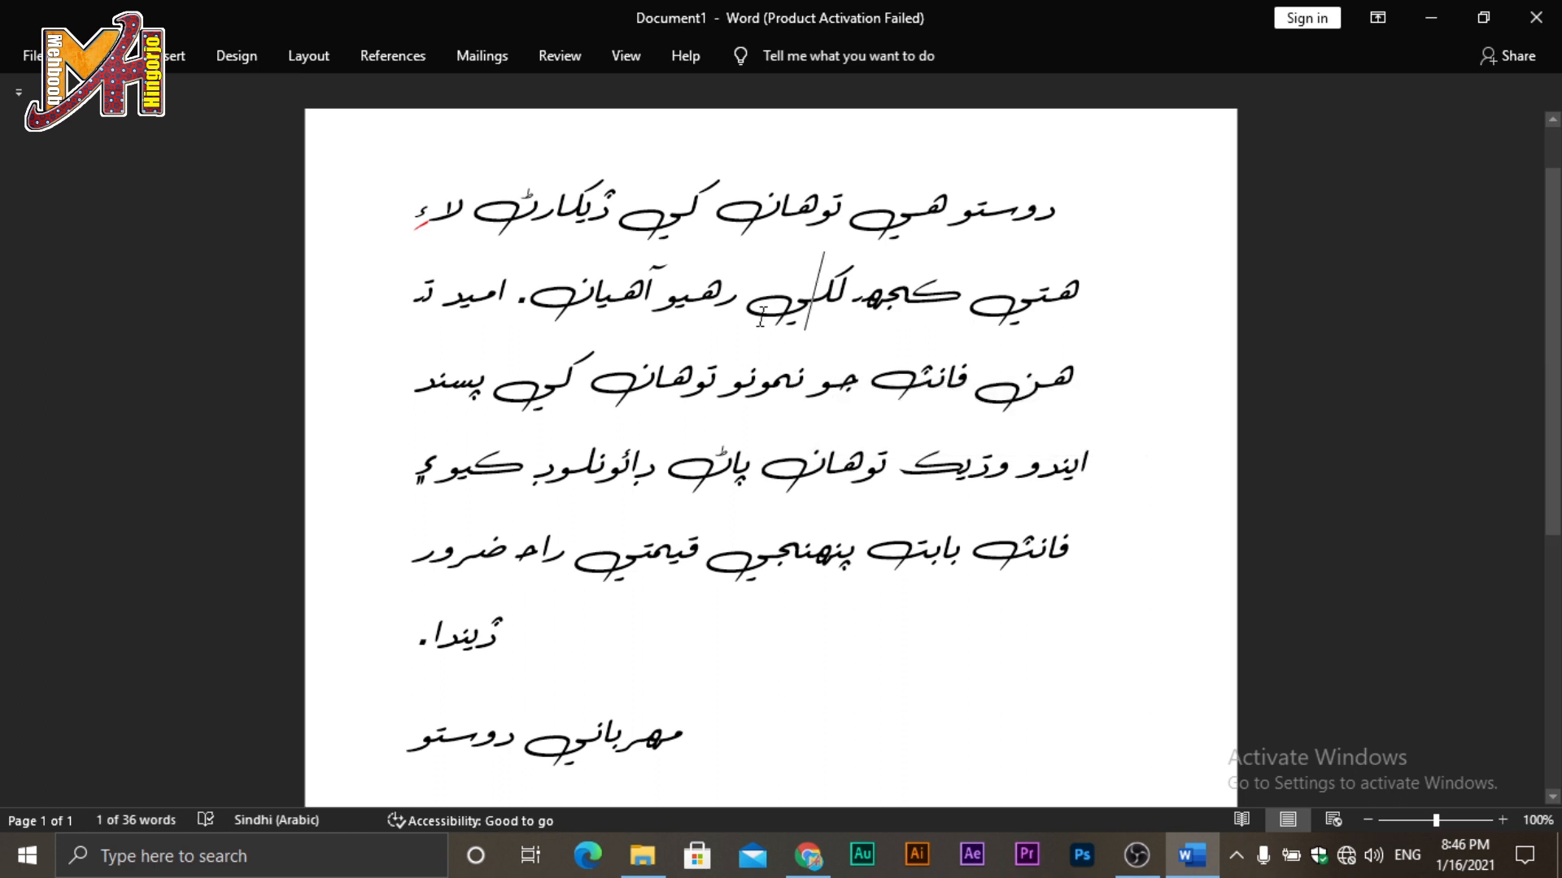
left_click_drag(592, 307, 559, 301)
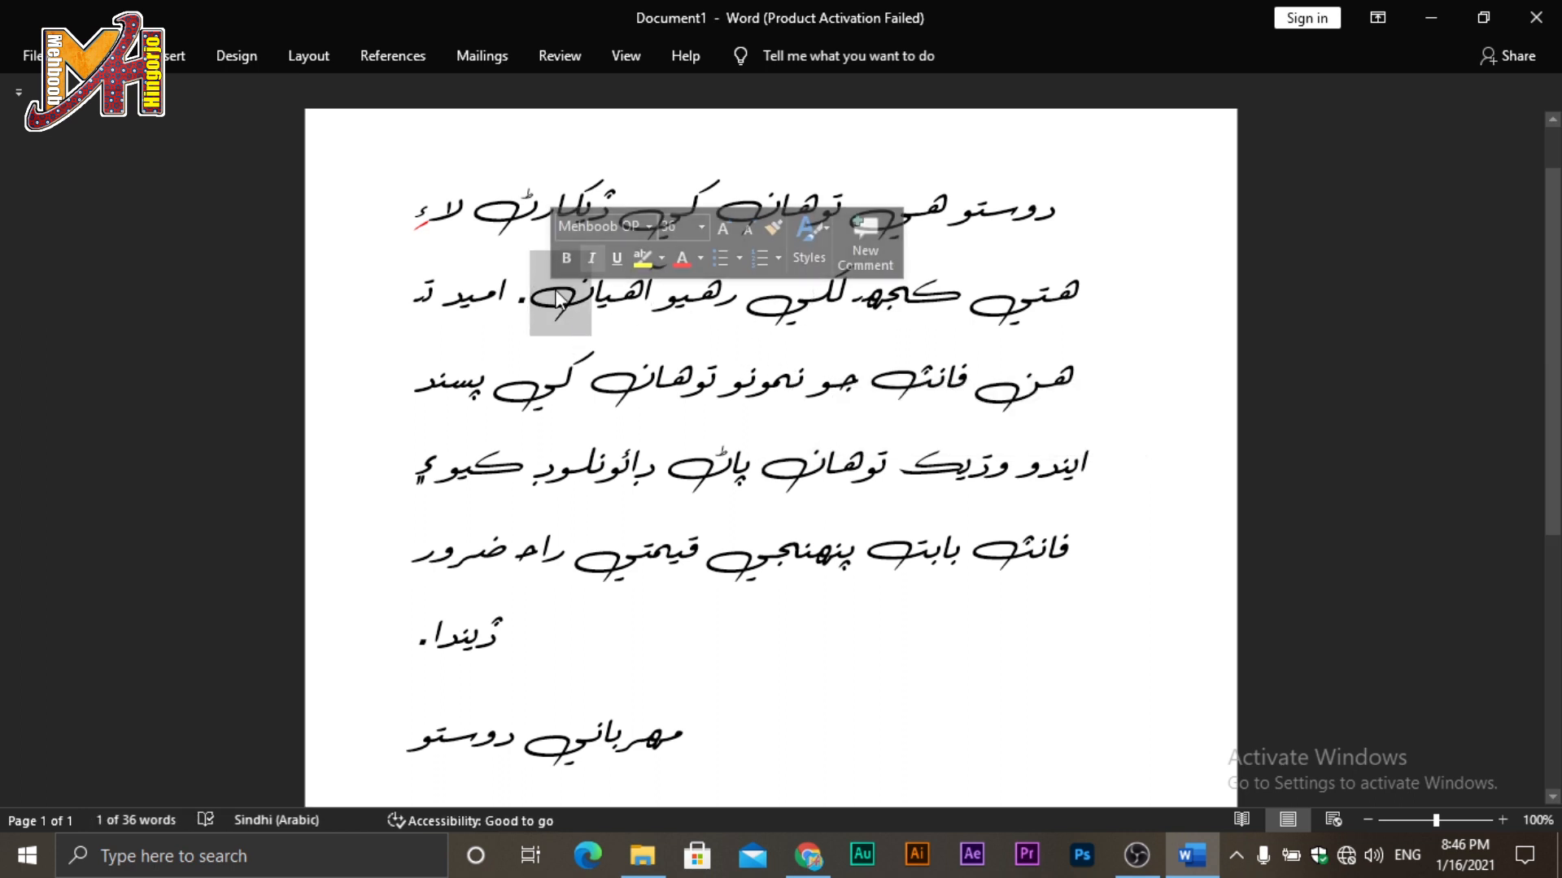
left_click(453, 208)
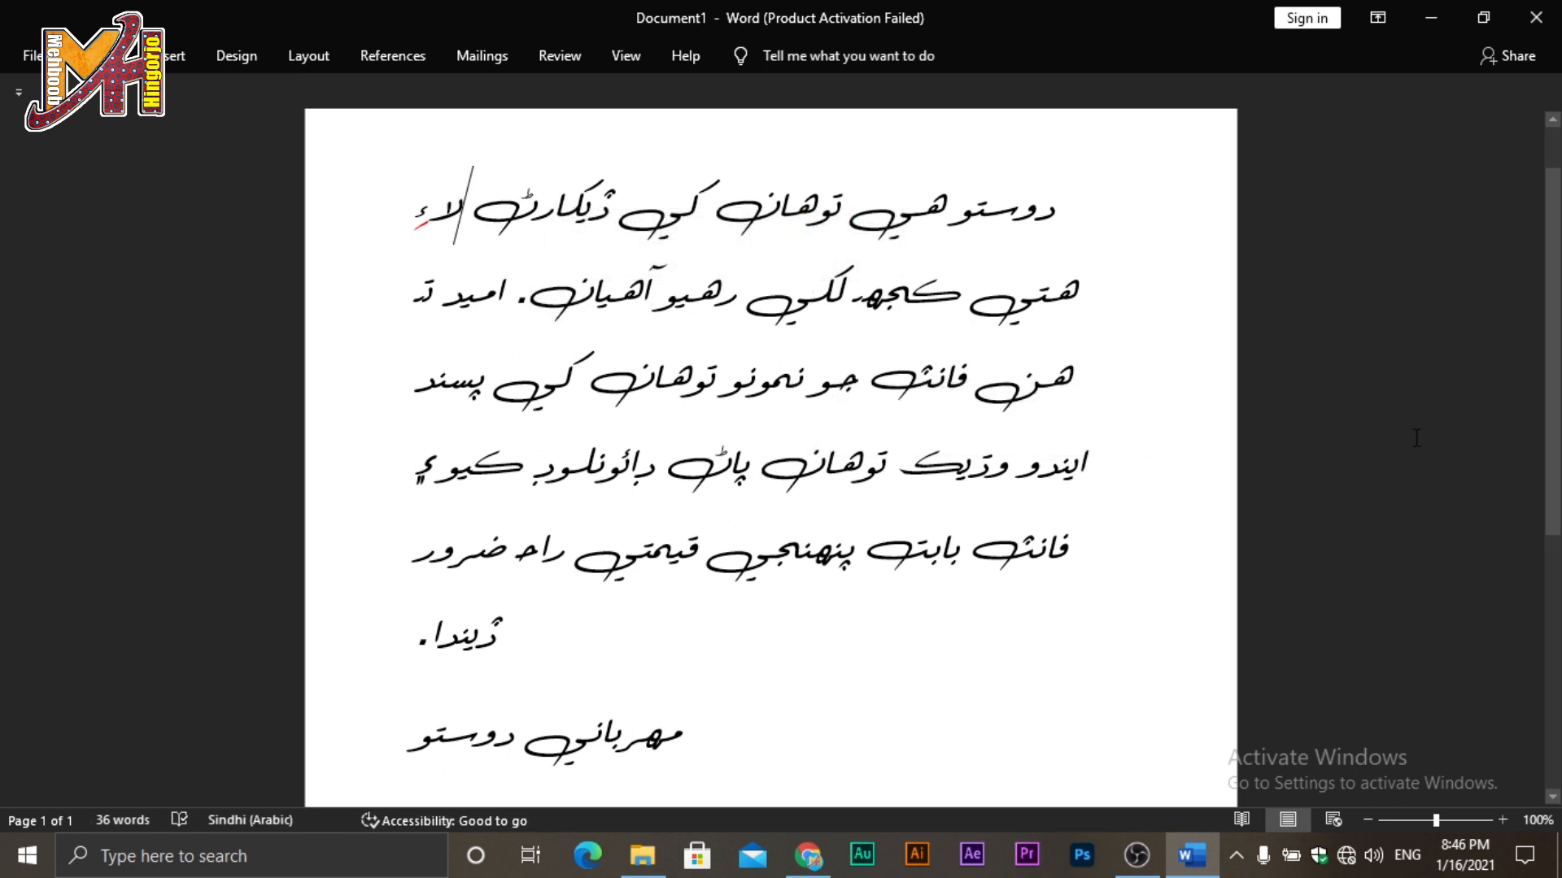
scroll(1416, 437, "down", 6)
scroll(1416, 437, "up", 5)
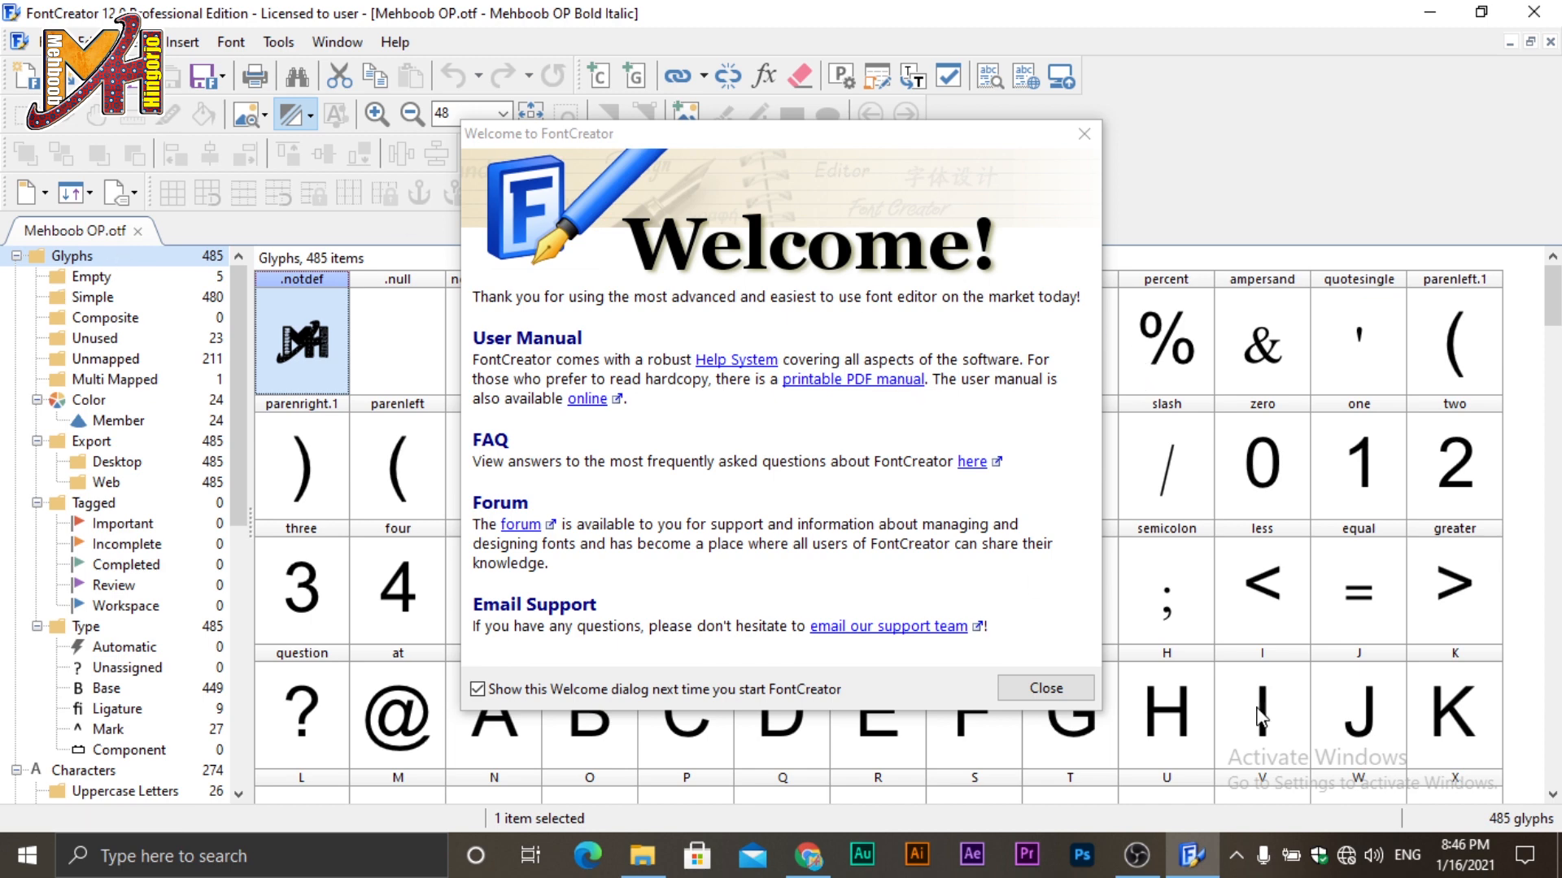
Dismiss the Welcome dialog covering the glyph overview of Mehboob OP.otf.
left_click(1074, 690)
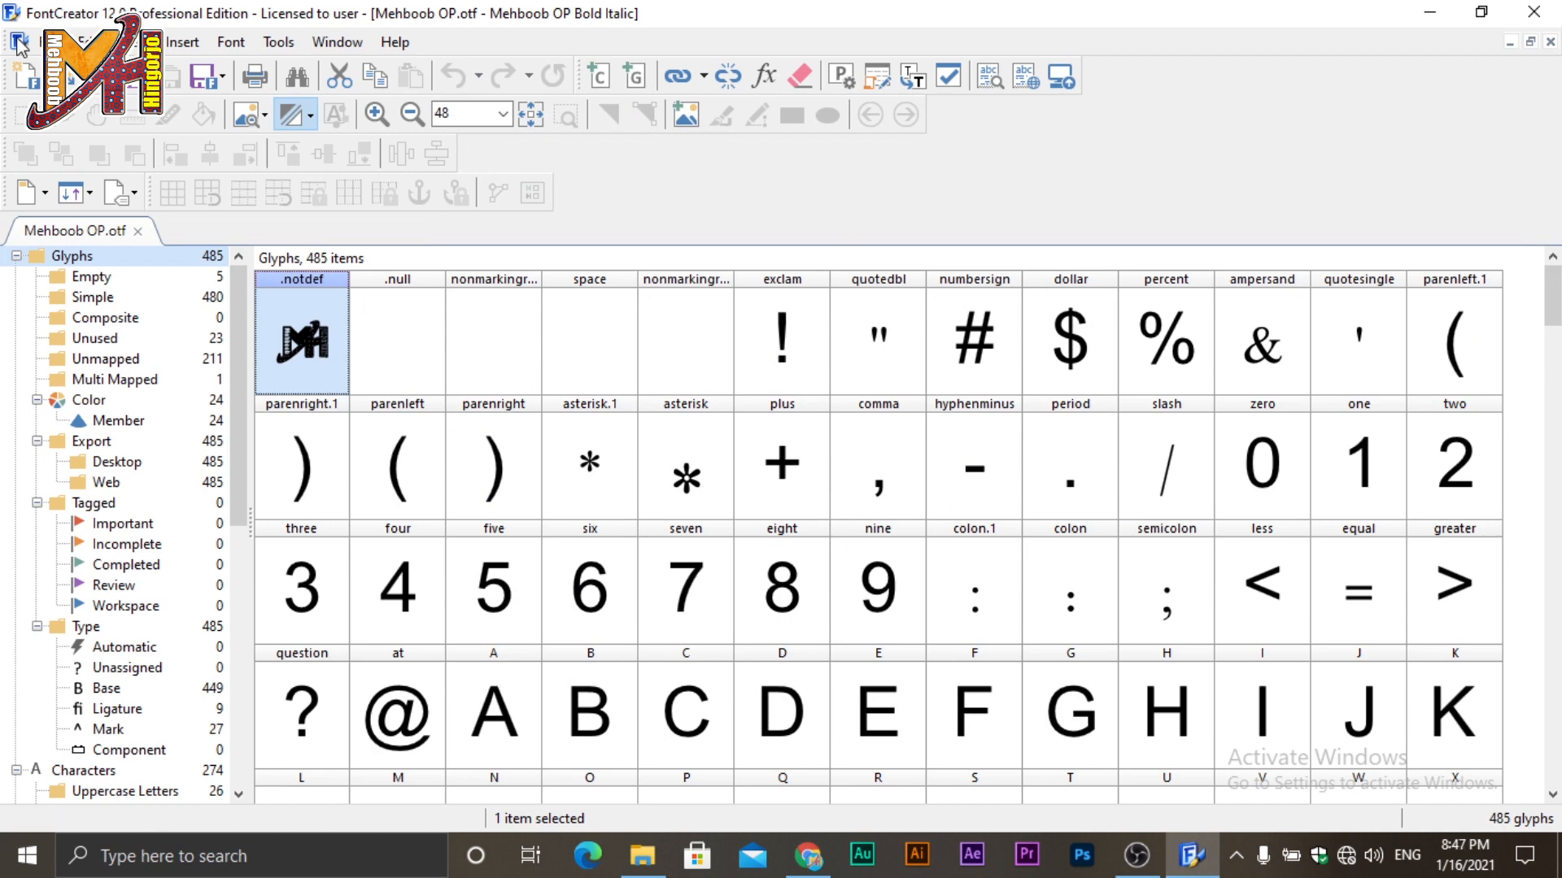
left_click(49, 41)
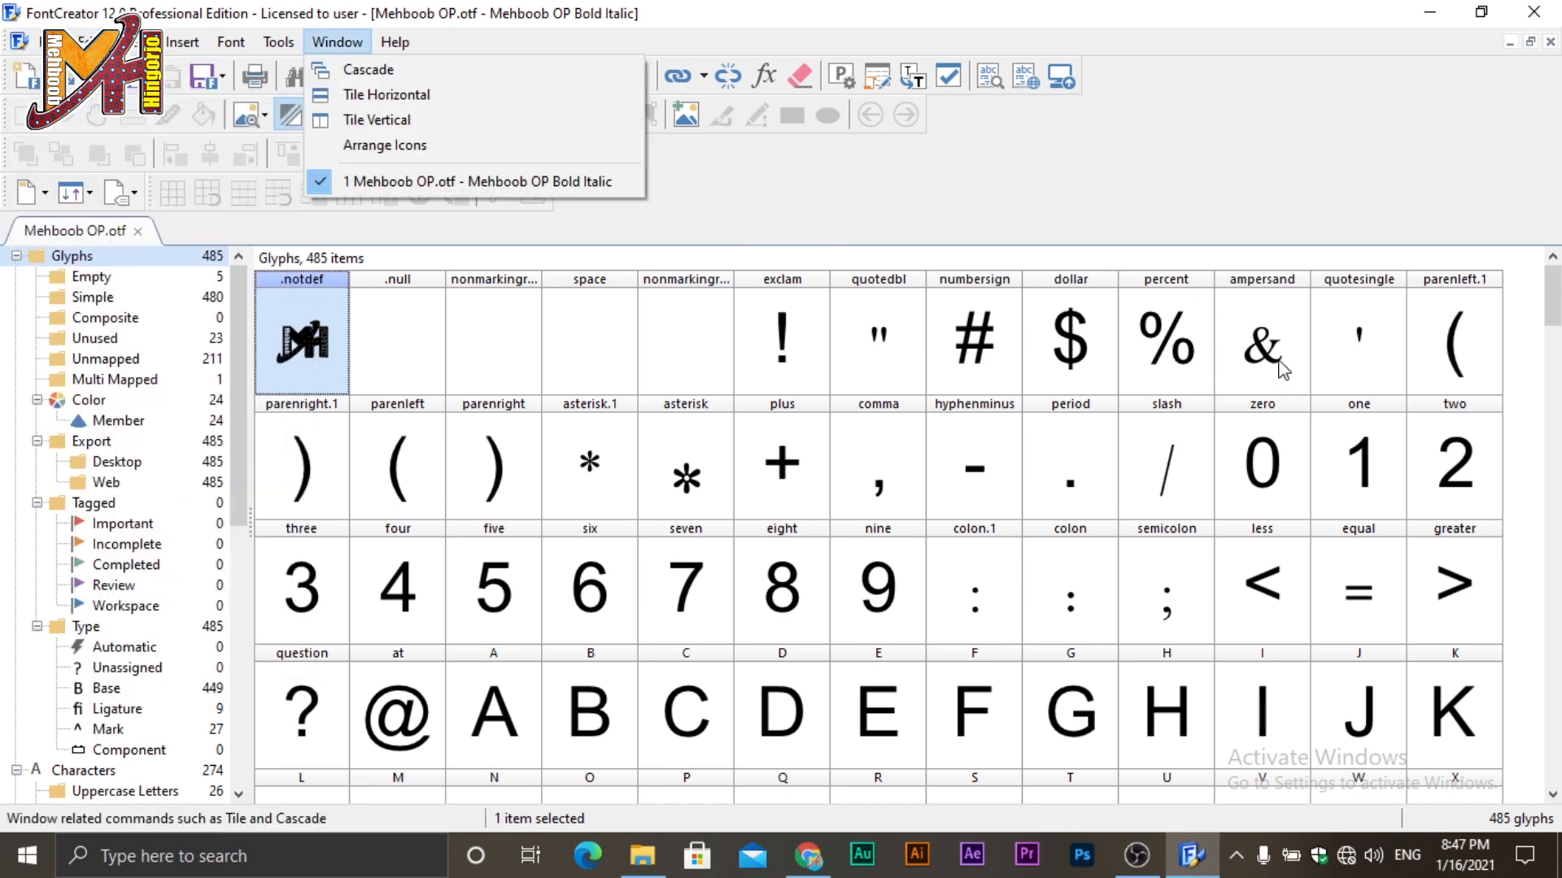
left_click(1267, 185)
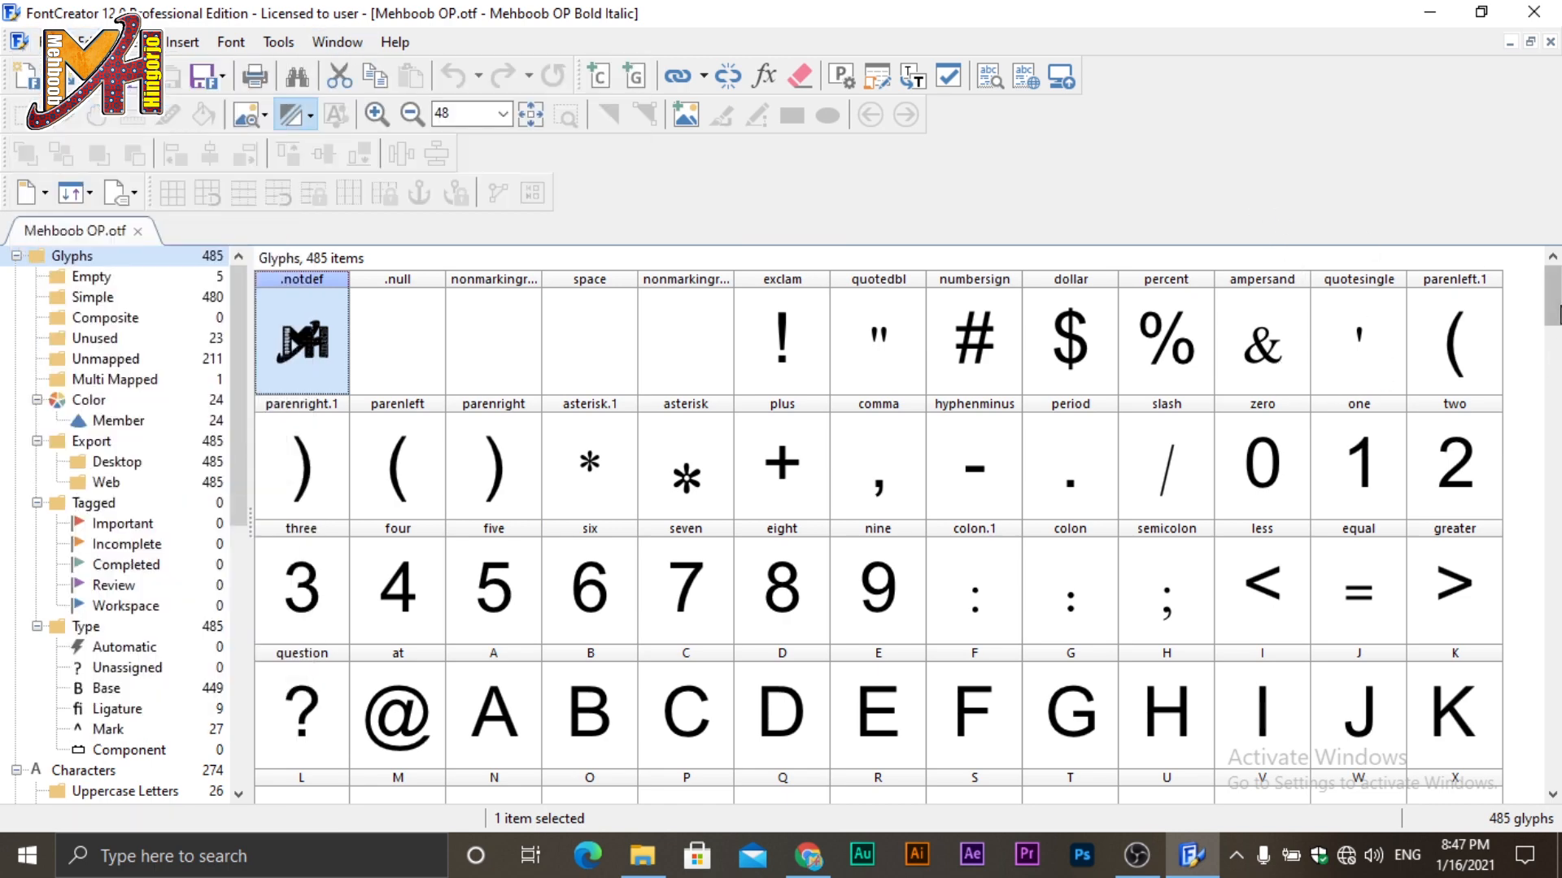
Find the isolated Arabic letters in the glyph overview and select the beh-arab glyph.
left_click_drag(1552, 295, 1554, 512)
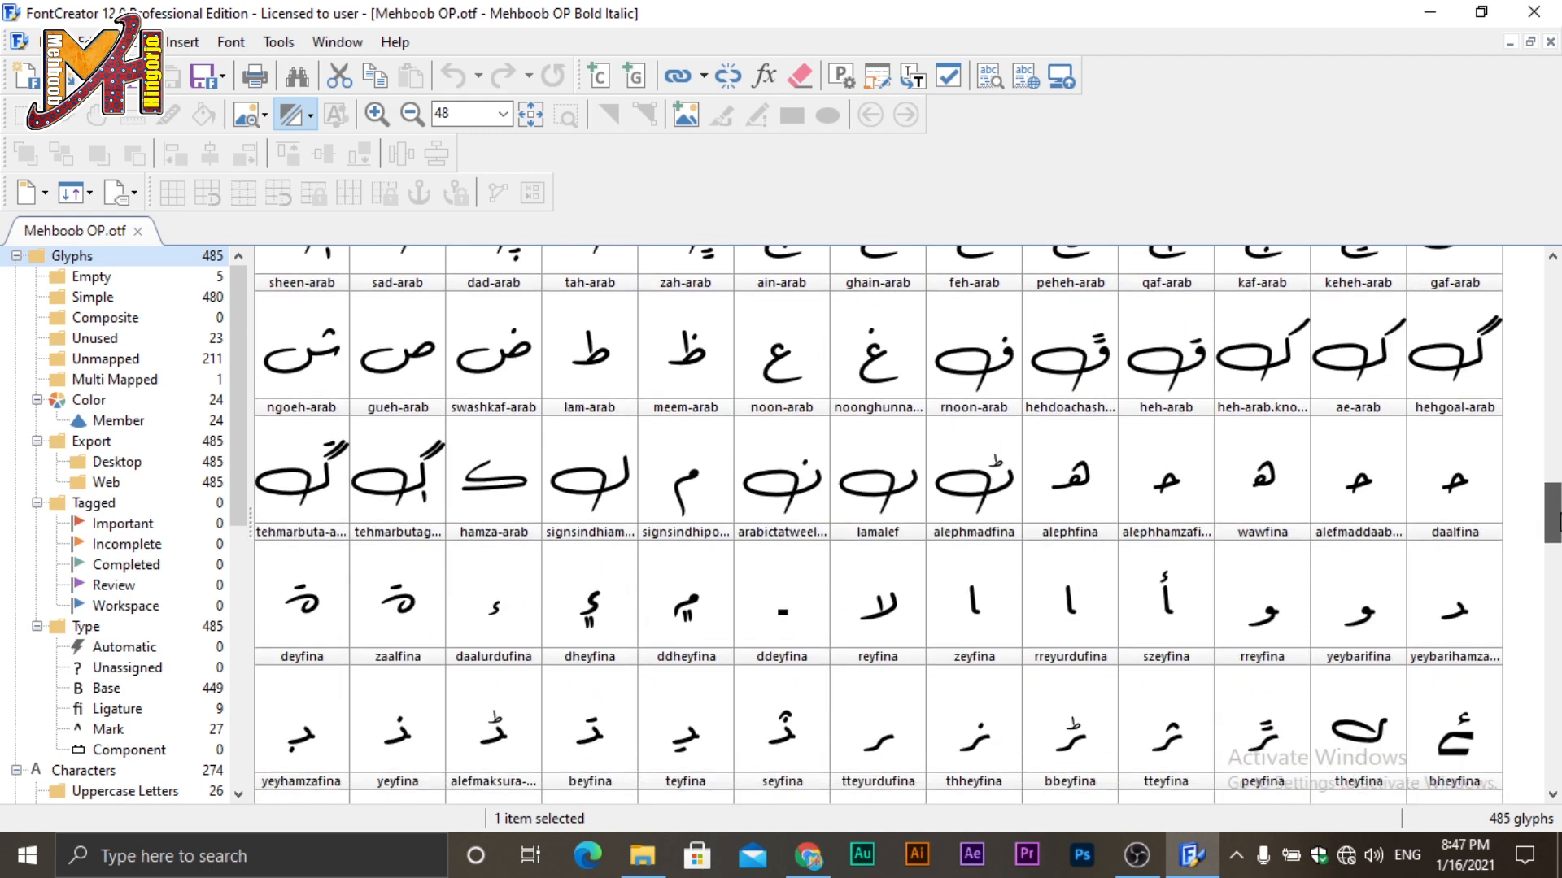
left_click_drag(1553, 512, 1554, 456)
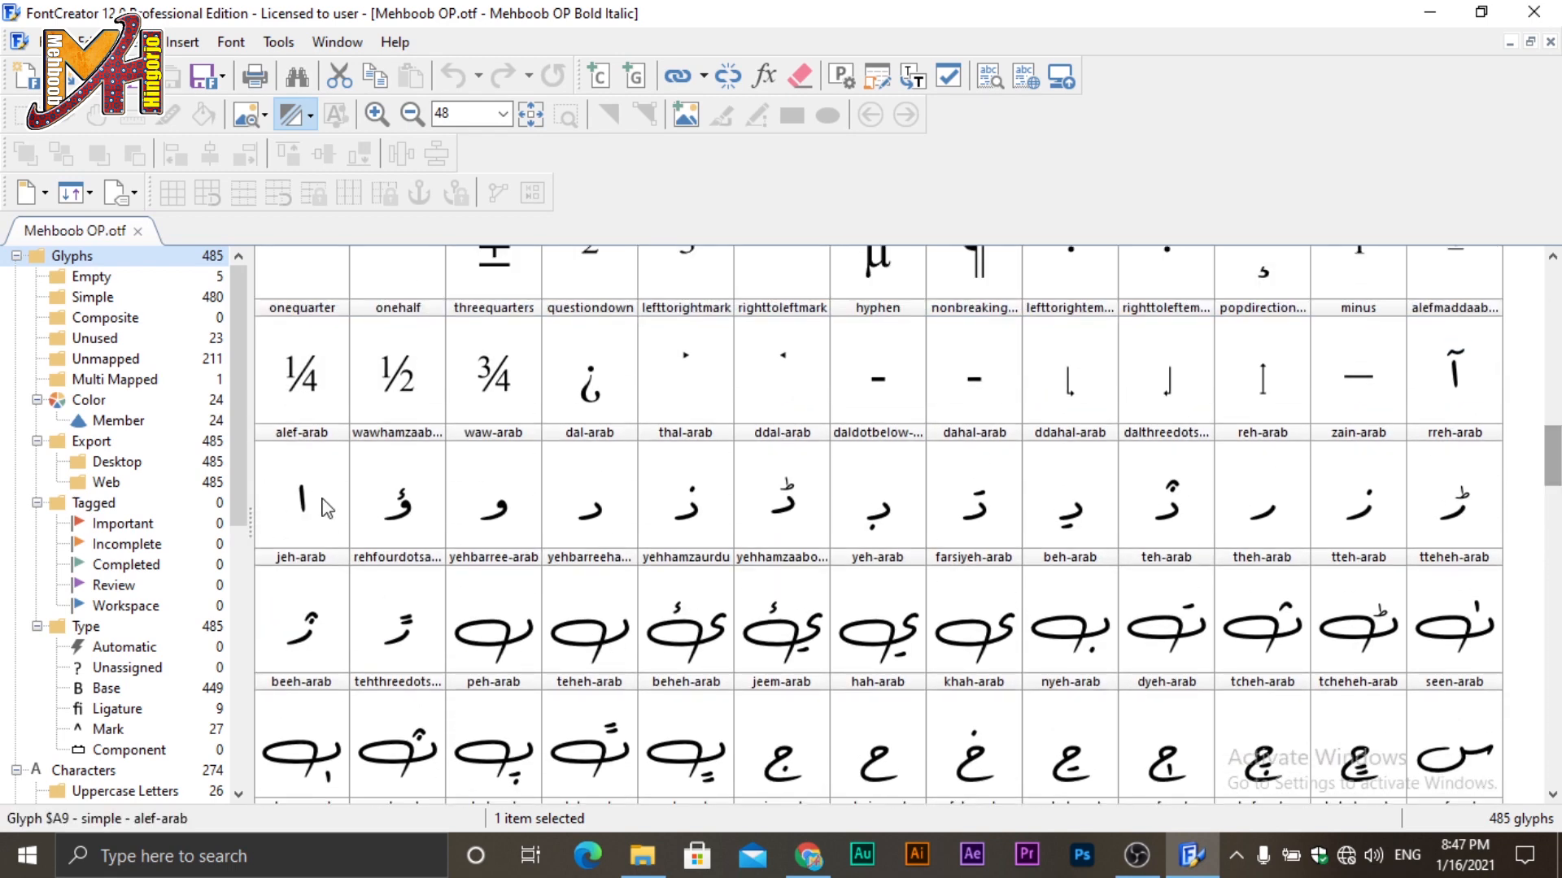
left_click(1075, 641)
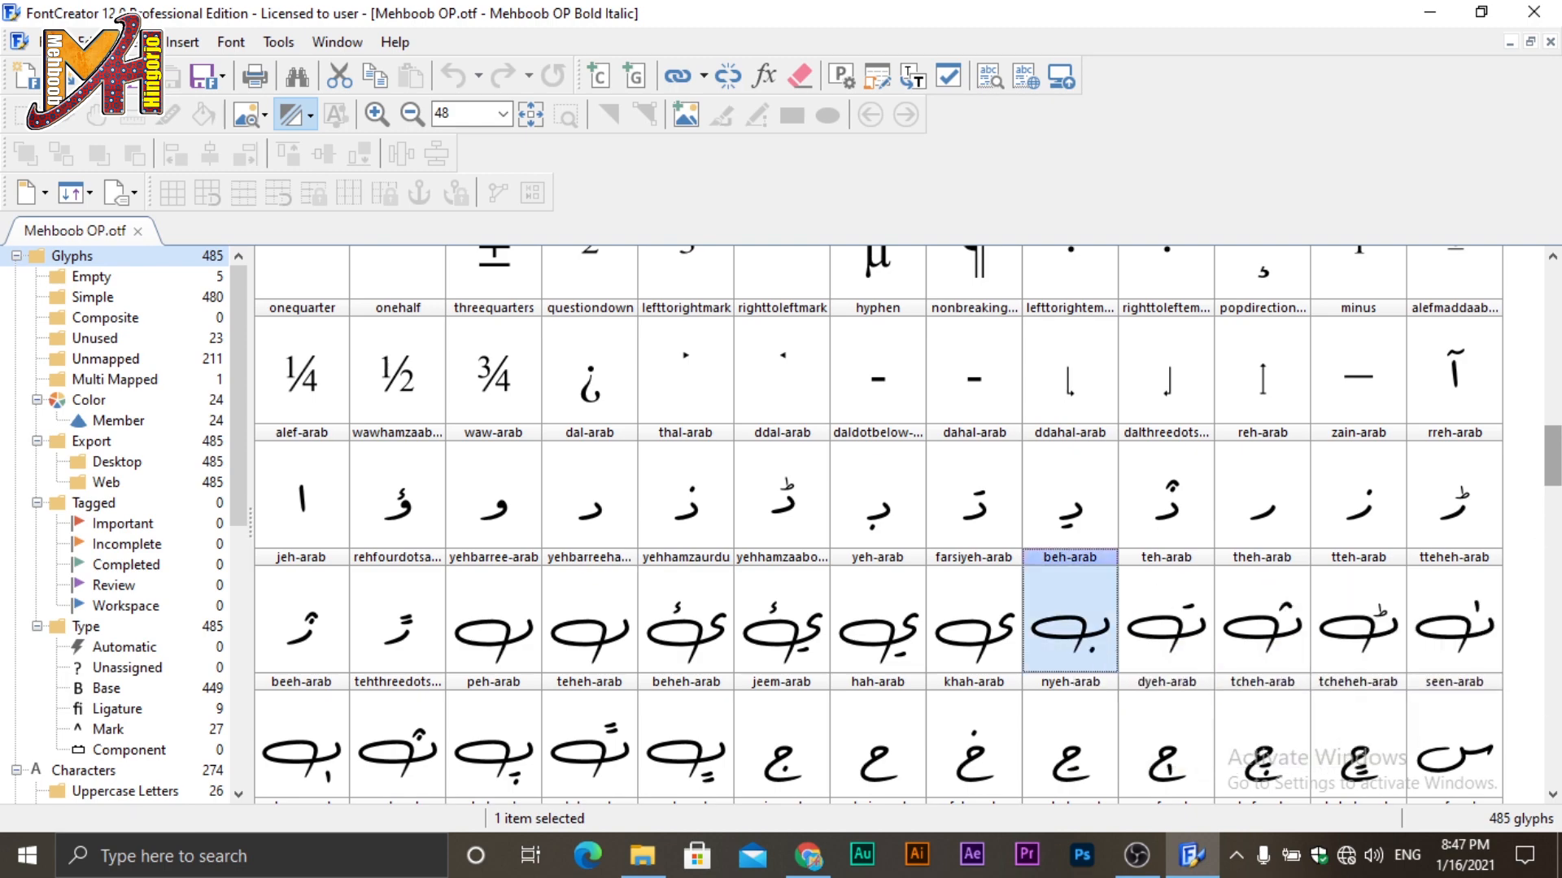
Locate the final and medial forms of the letter beh, selecting the beyfina and beymedi glyphs in turn.
scroll(879, 524, "down", 5)
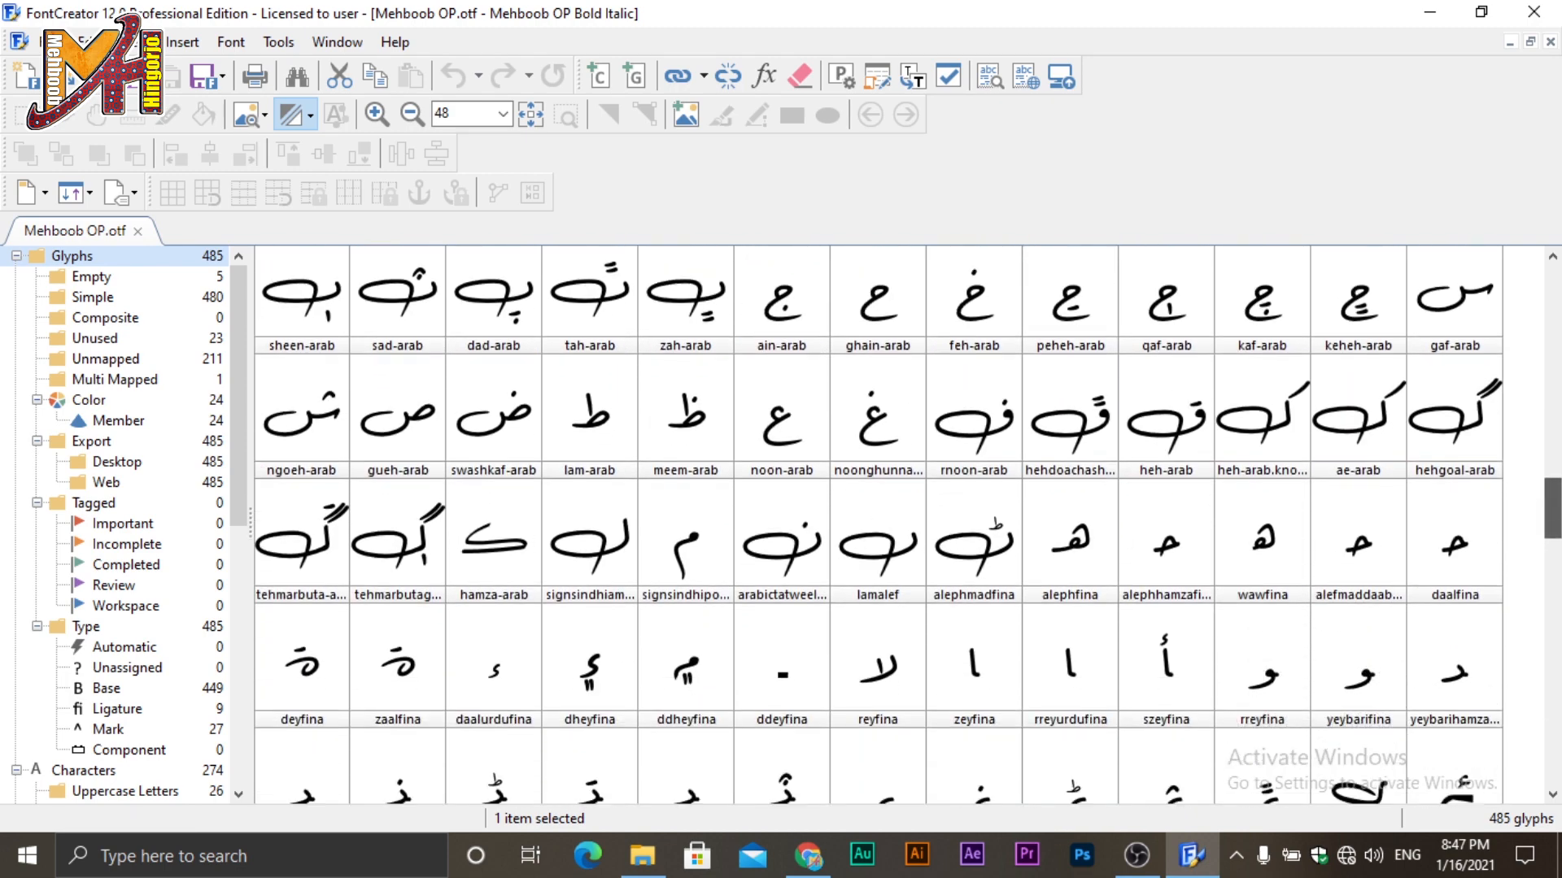
scroll(1171, 559, "down", 2)
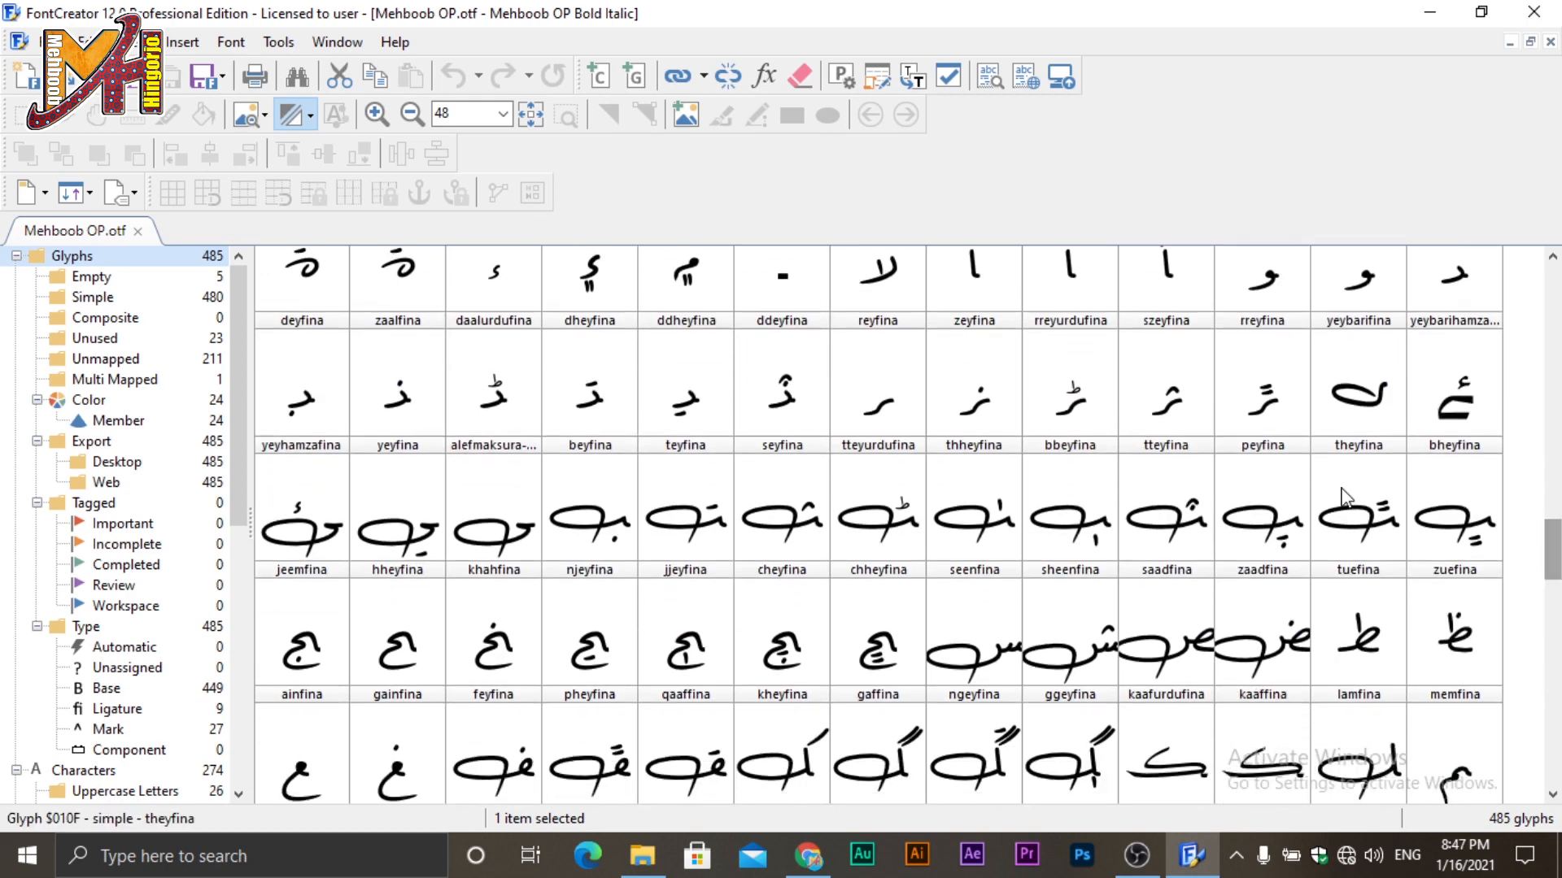
left_click(608, 533)
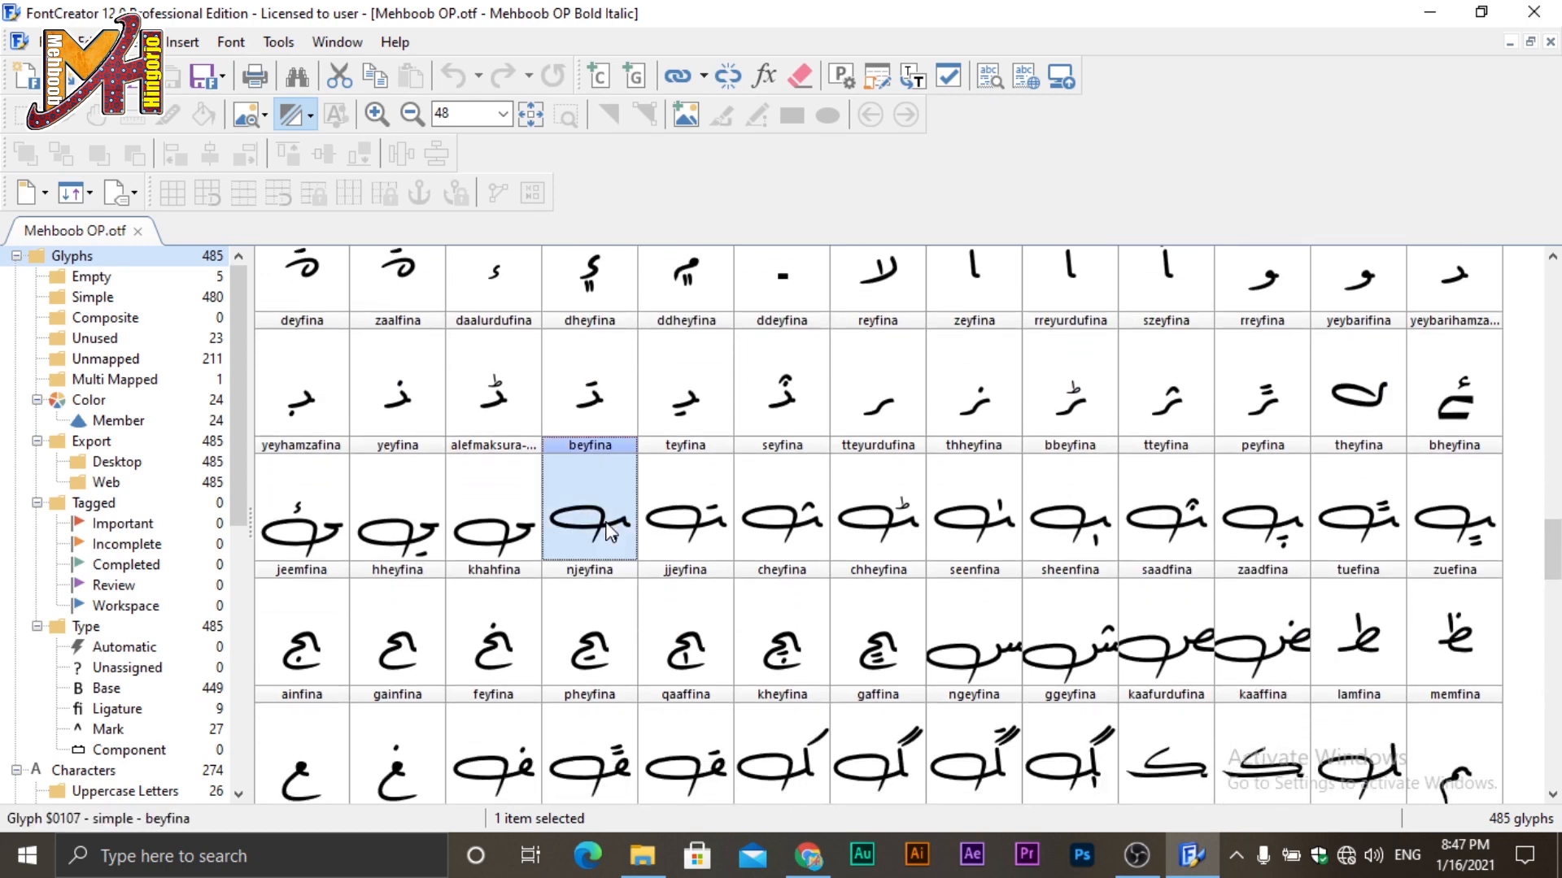
scroll(1552, 547, "down", 1)
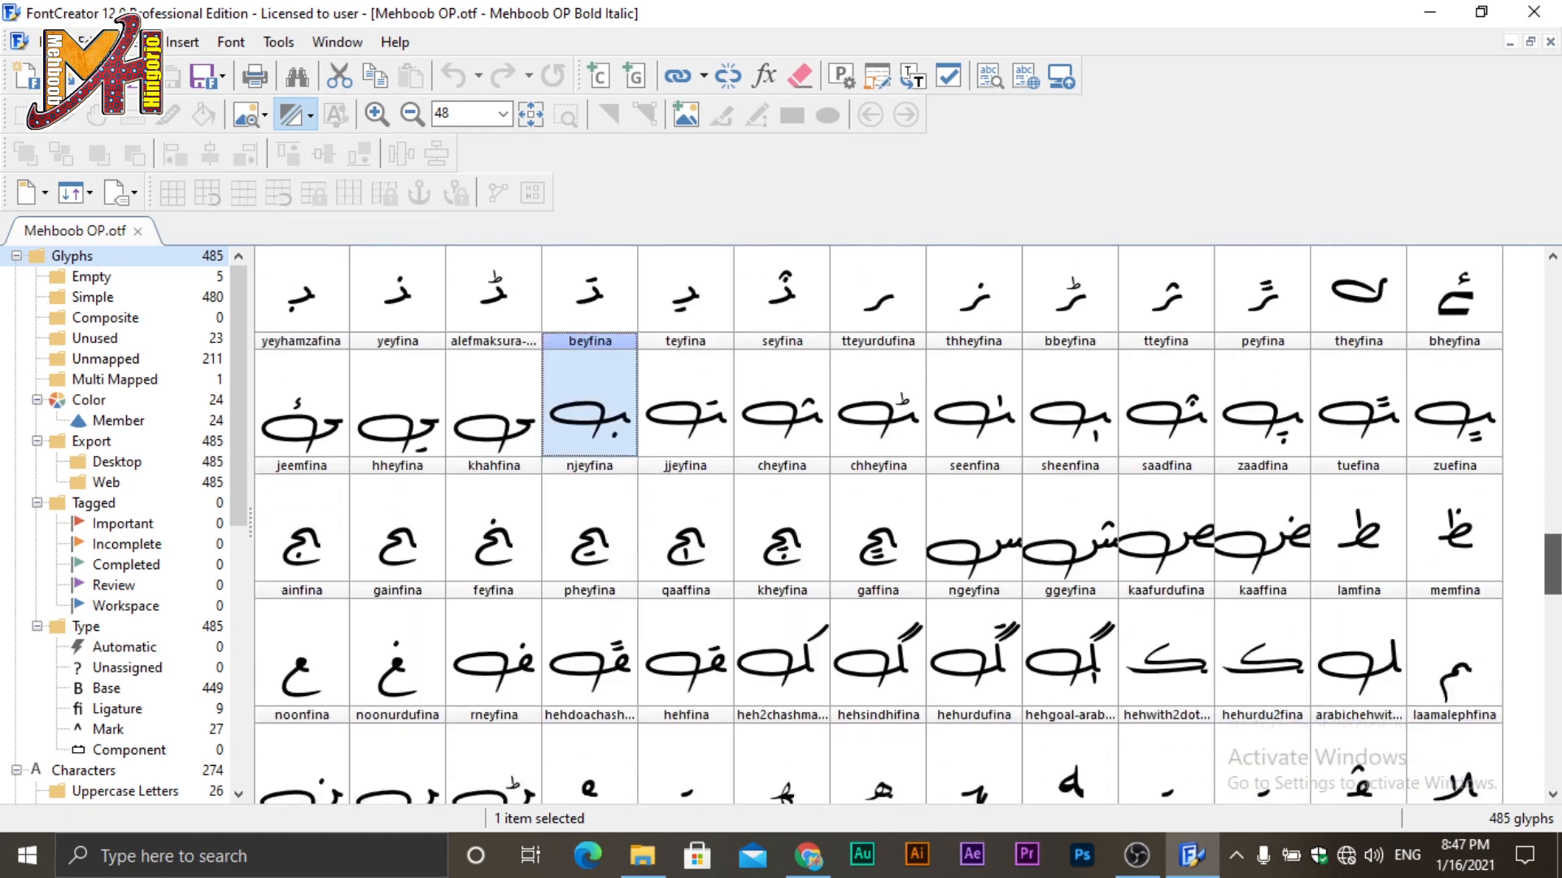
scroll(878, 525, "down", 4)
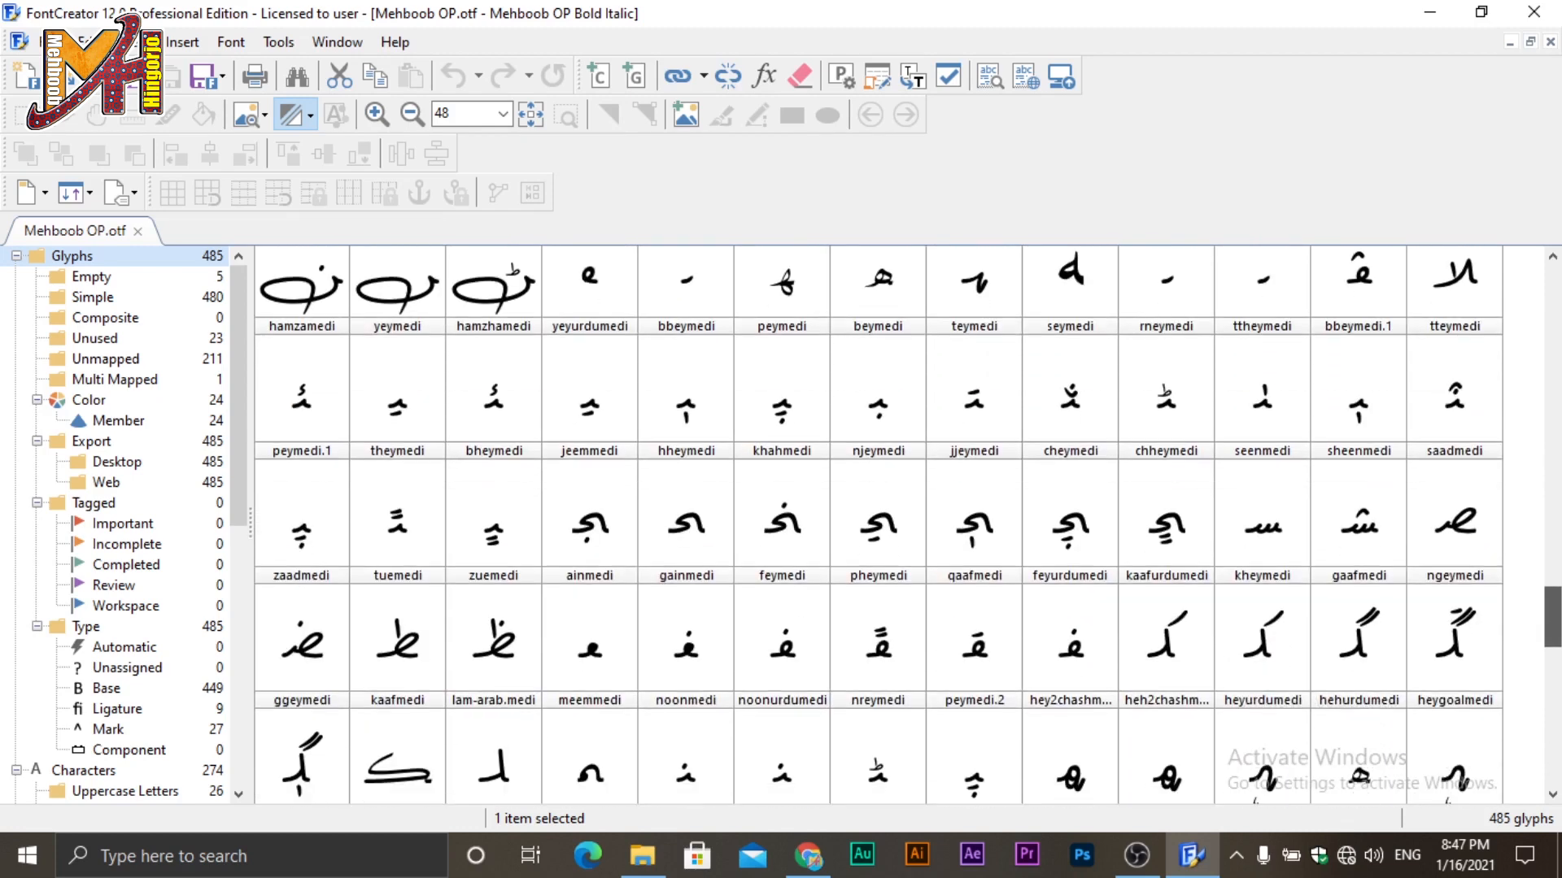
left_click(898, 415)
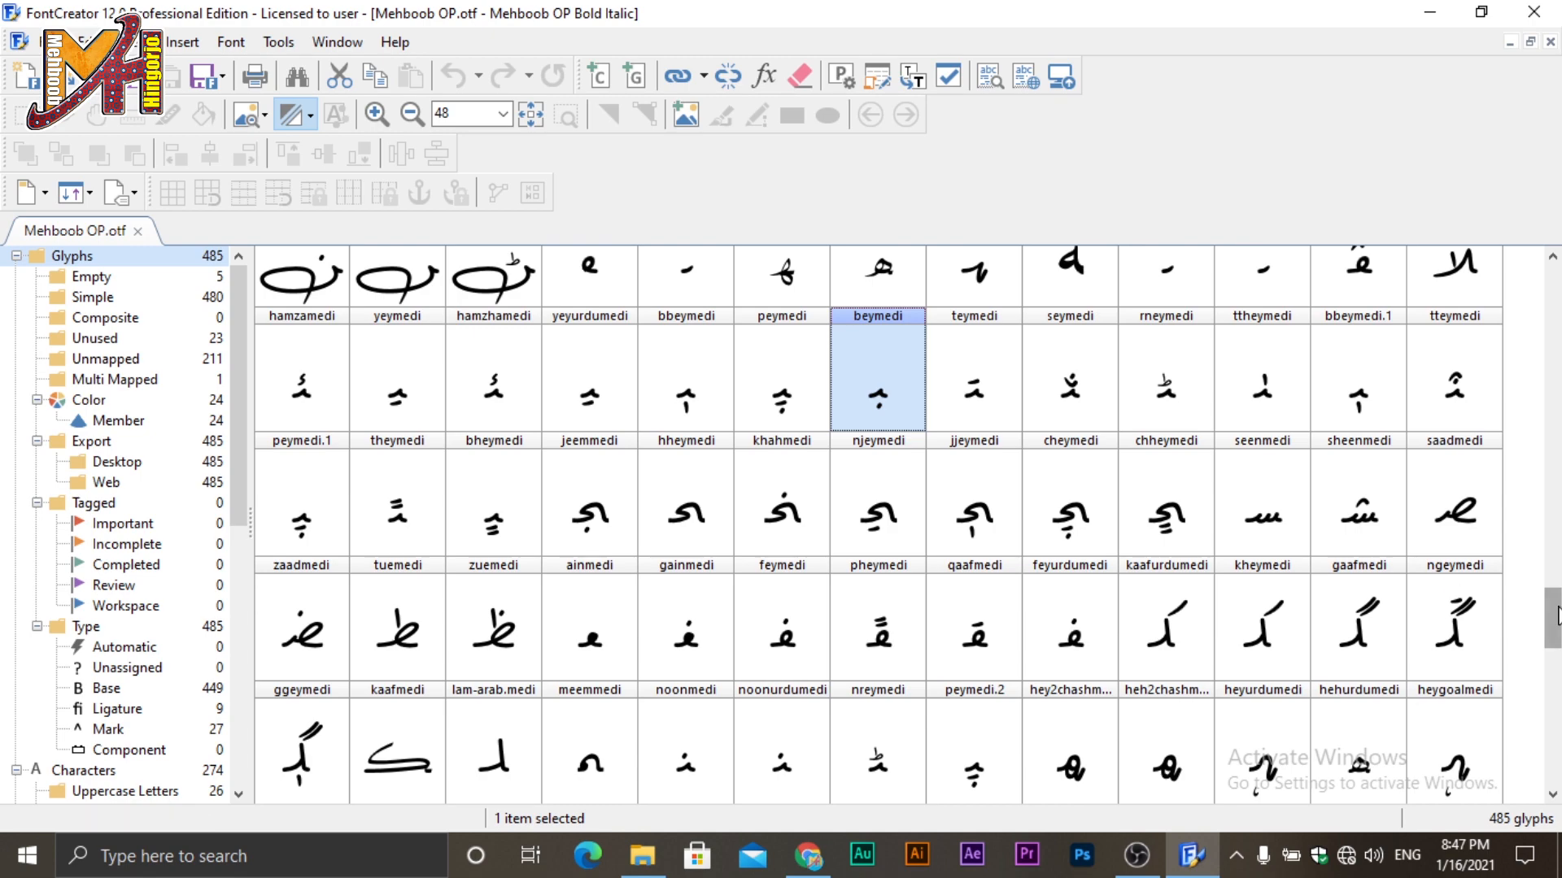
Look over the initial-form glyphs and return to the isolated Arabic letters in the glyph overview.
scroll(1551, 631, "down", 10)
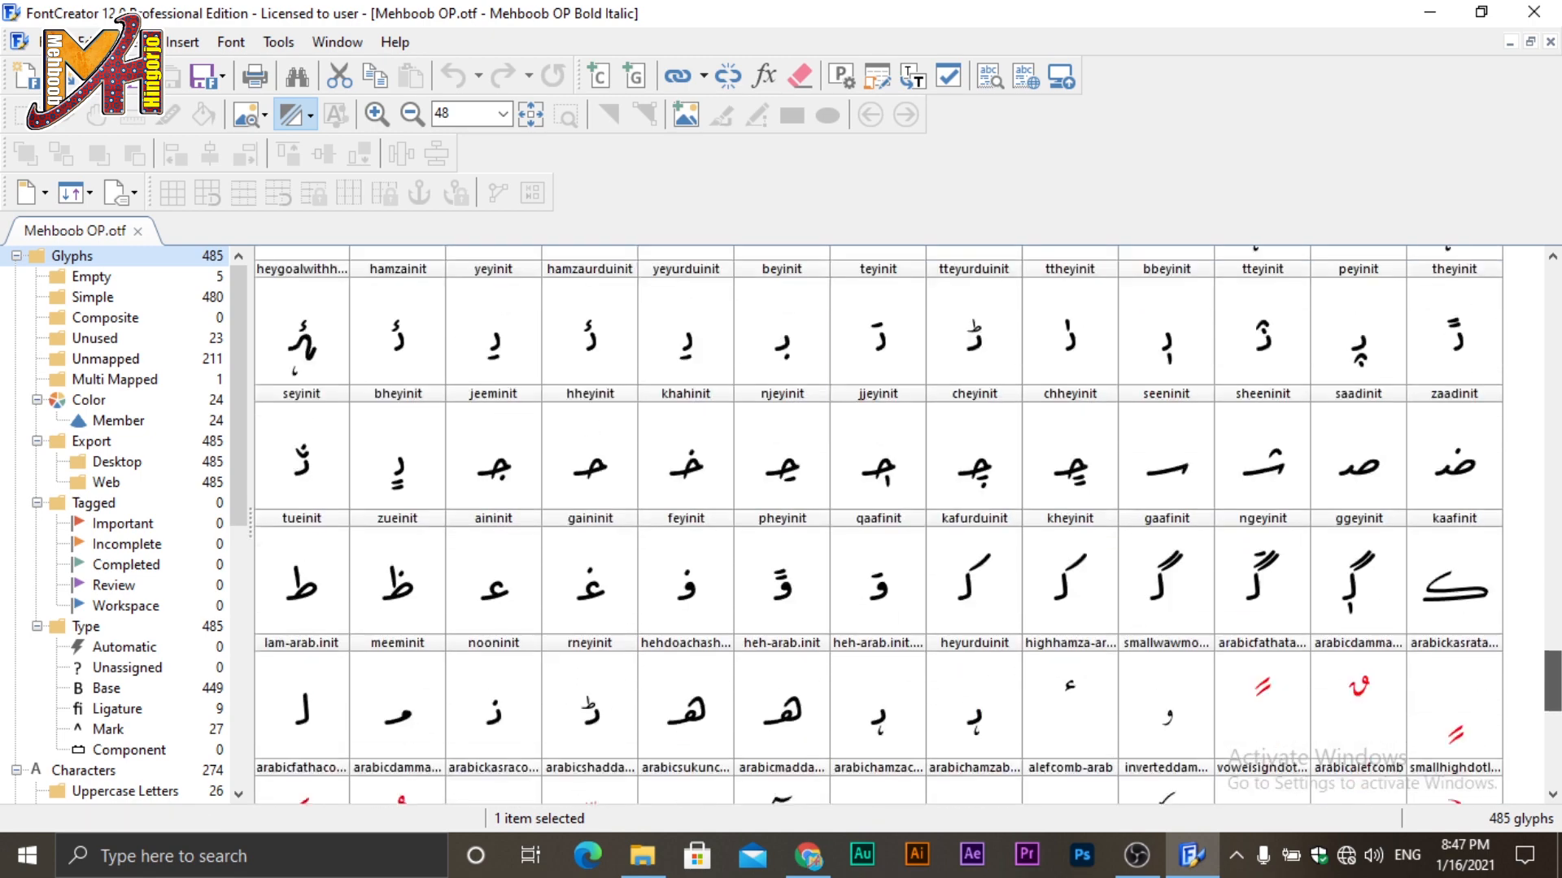
left_click_drag(1551, 698, 1555, 643)
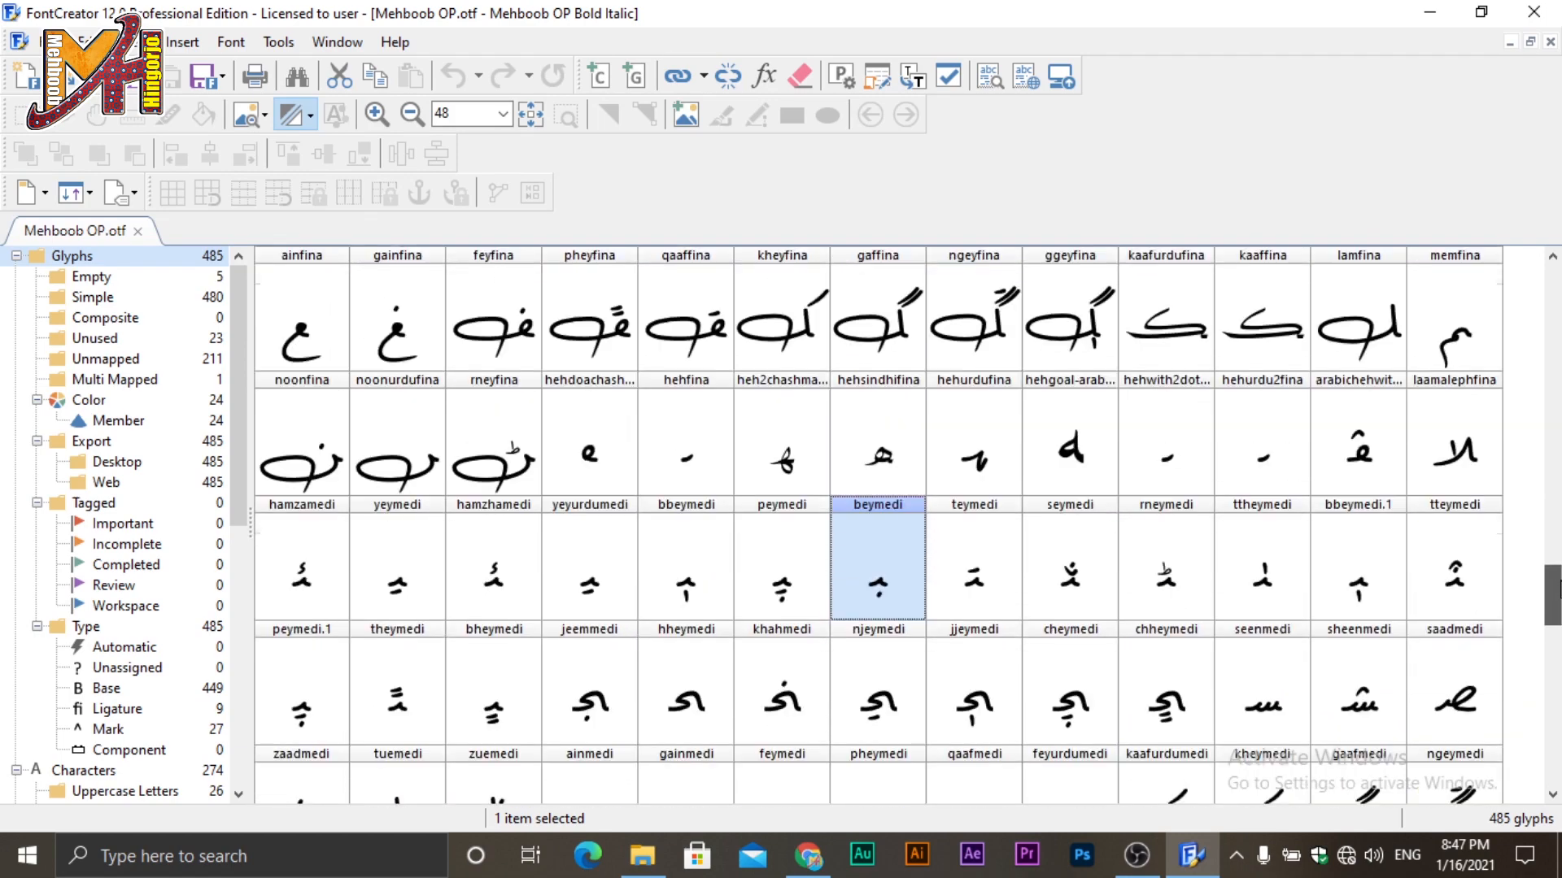
left_click_drag(1552, 582, 1558, 480)
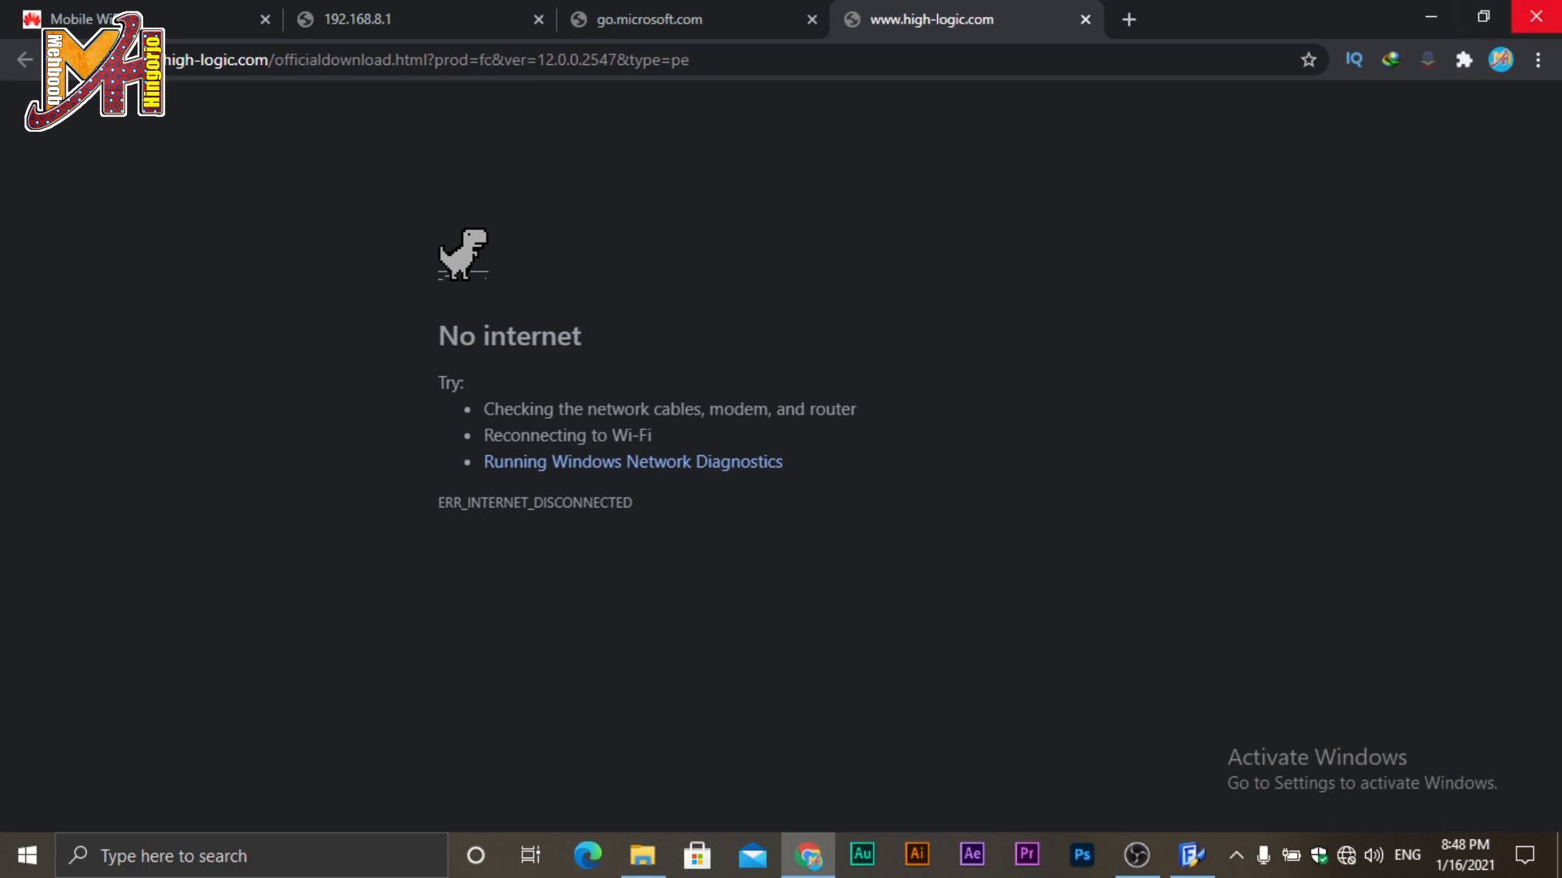
Minimize the browser, select the beh-arab glyph and review its available commands, including the glyph type choices.
left_click(1432, 17)
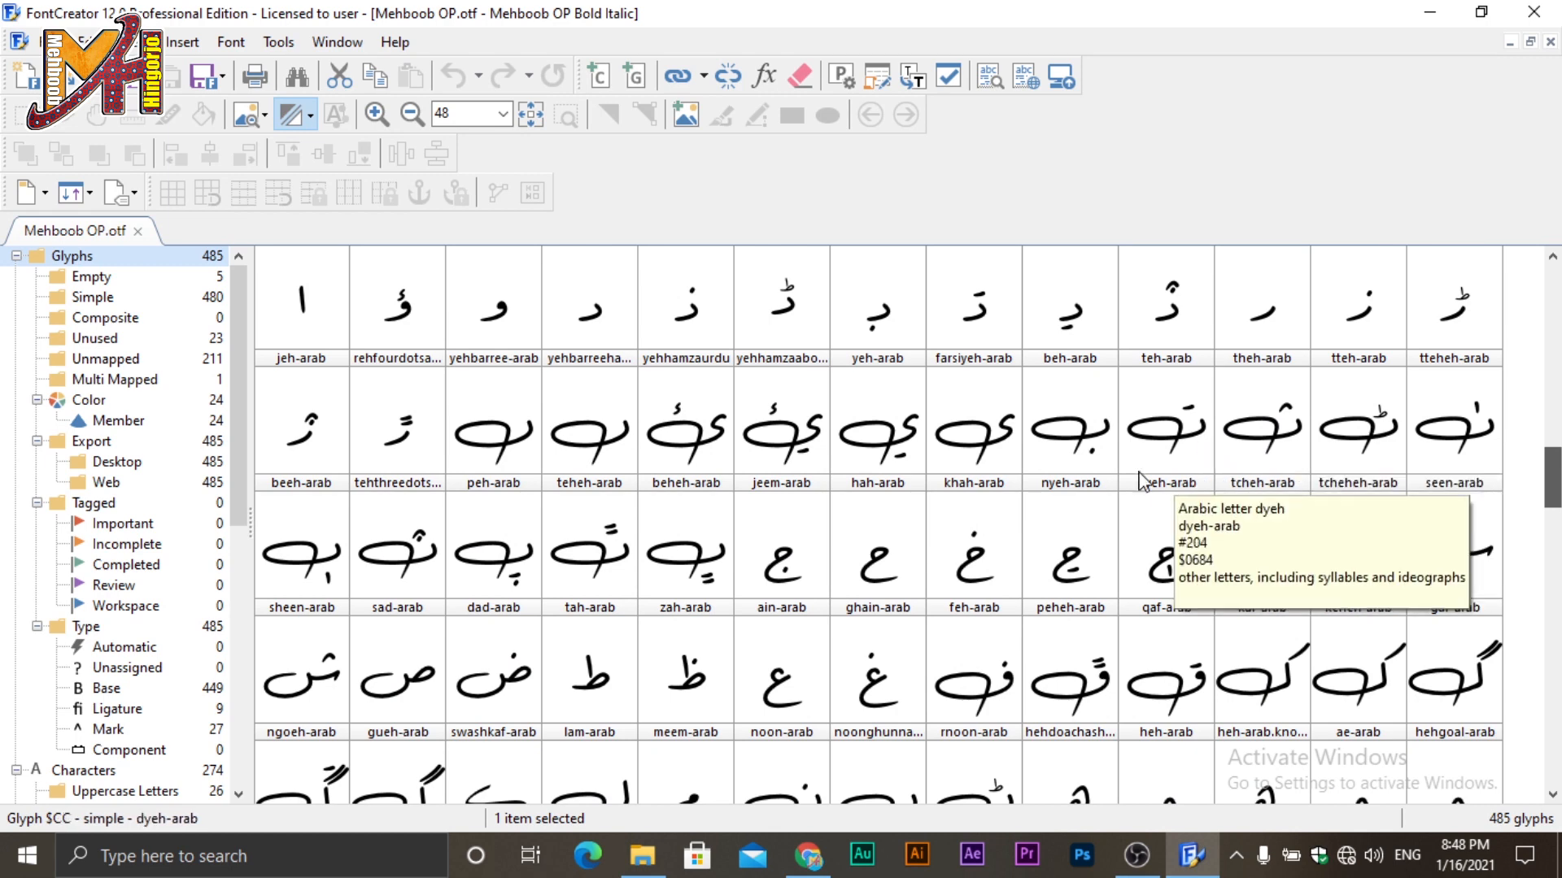
left_click(1079, 442)
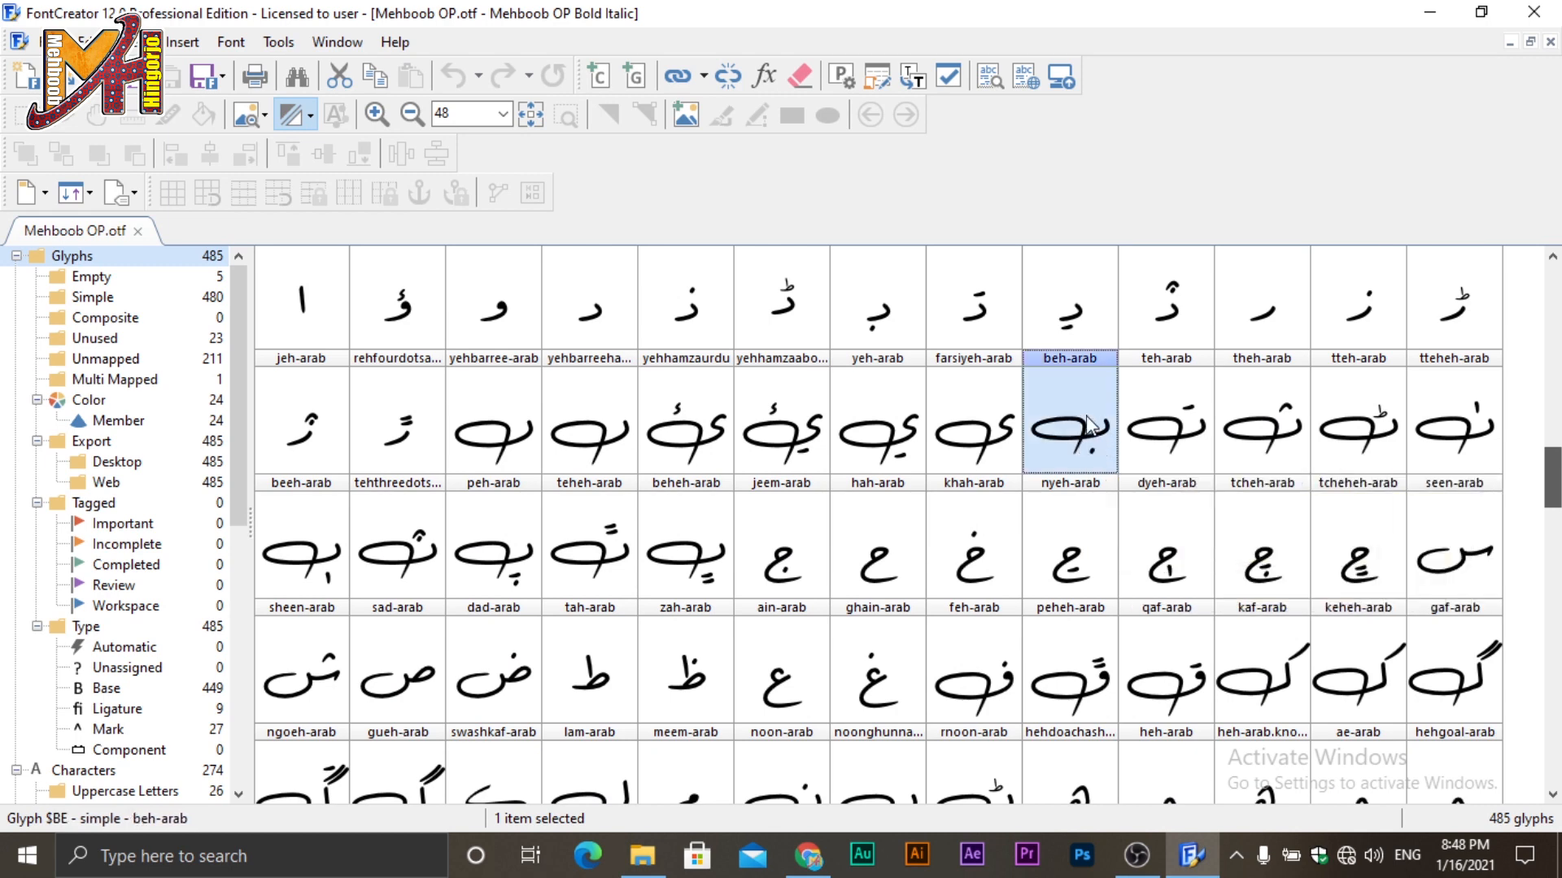
right_click(1088, 424)
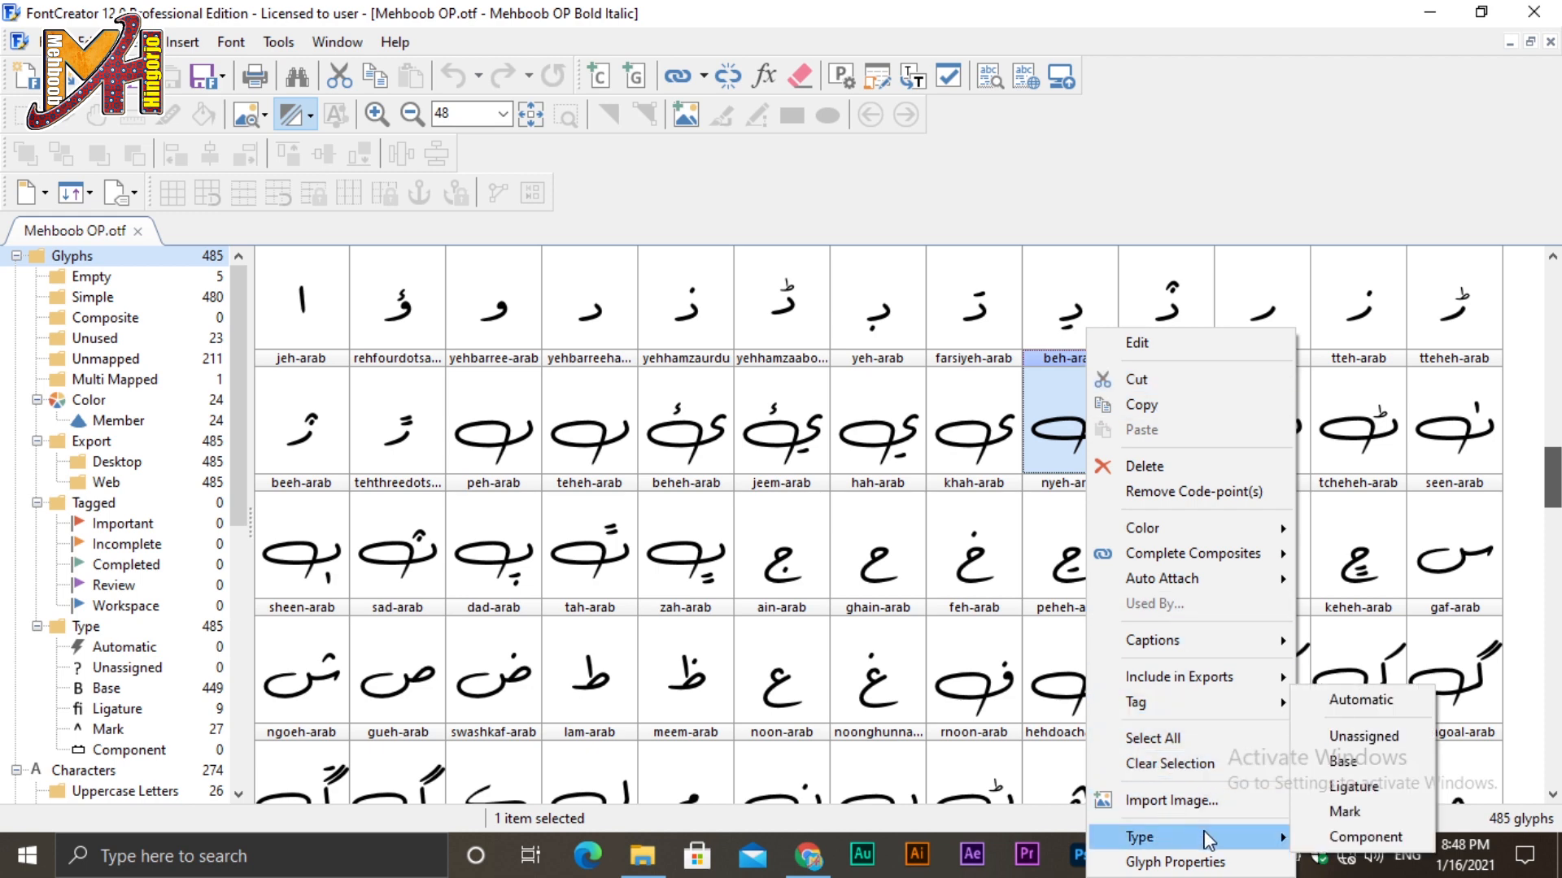
left_click(220, 215)
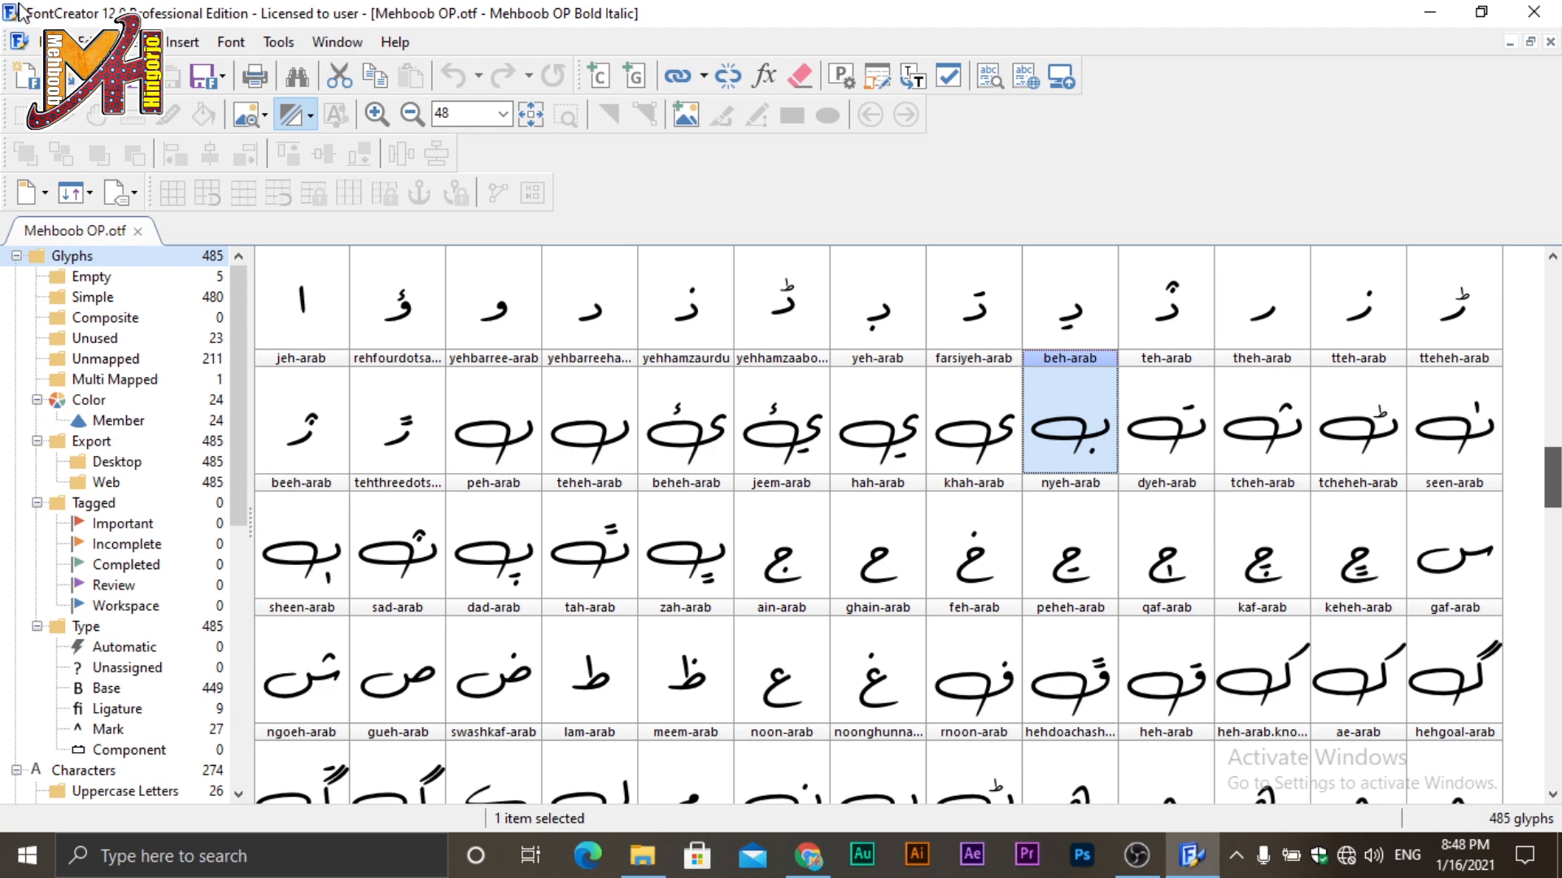
Open the font file mangrio aziz voiceofsindh from the Downloads folder.
left_click(47, 42)
left_click(90, 94)
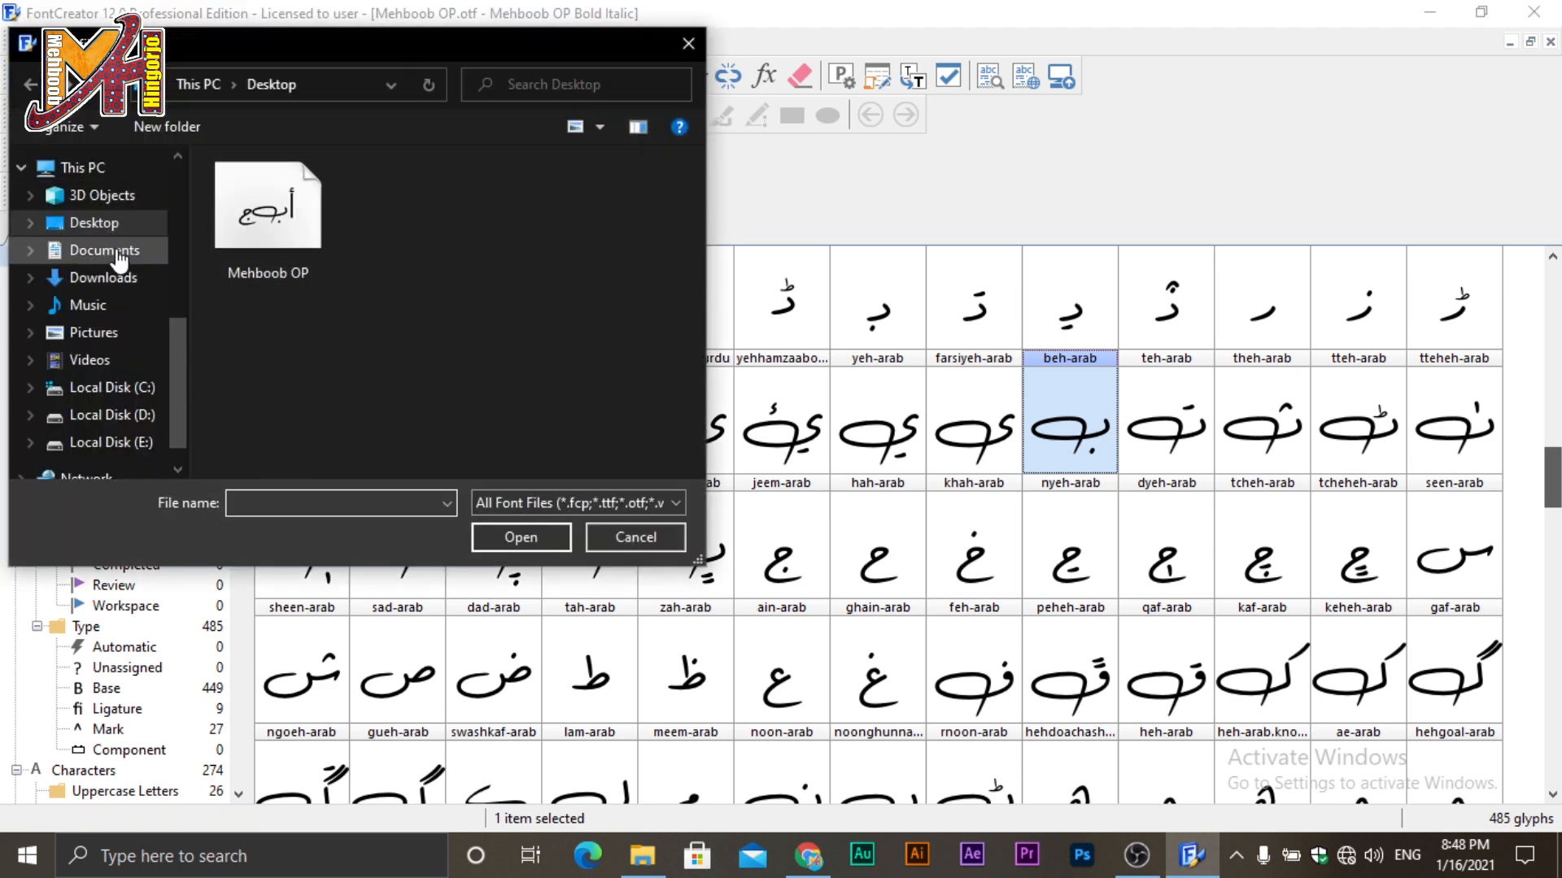
left_click(103, 277)
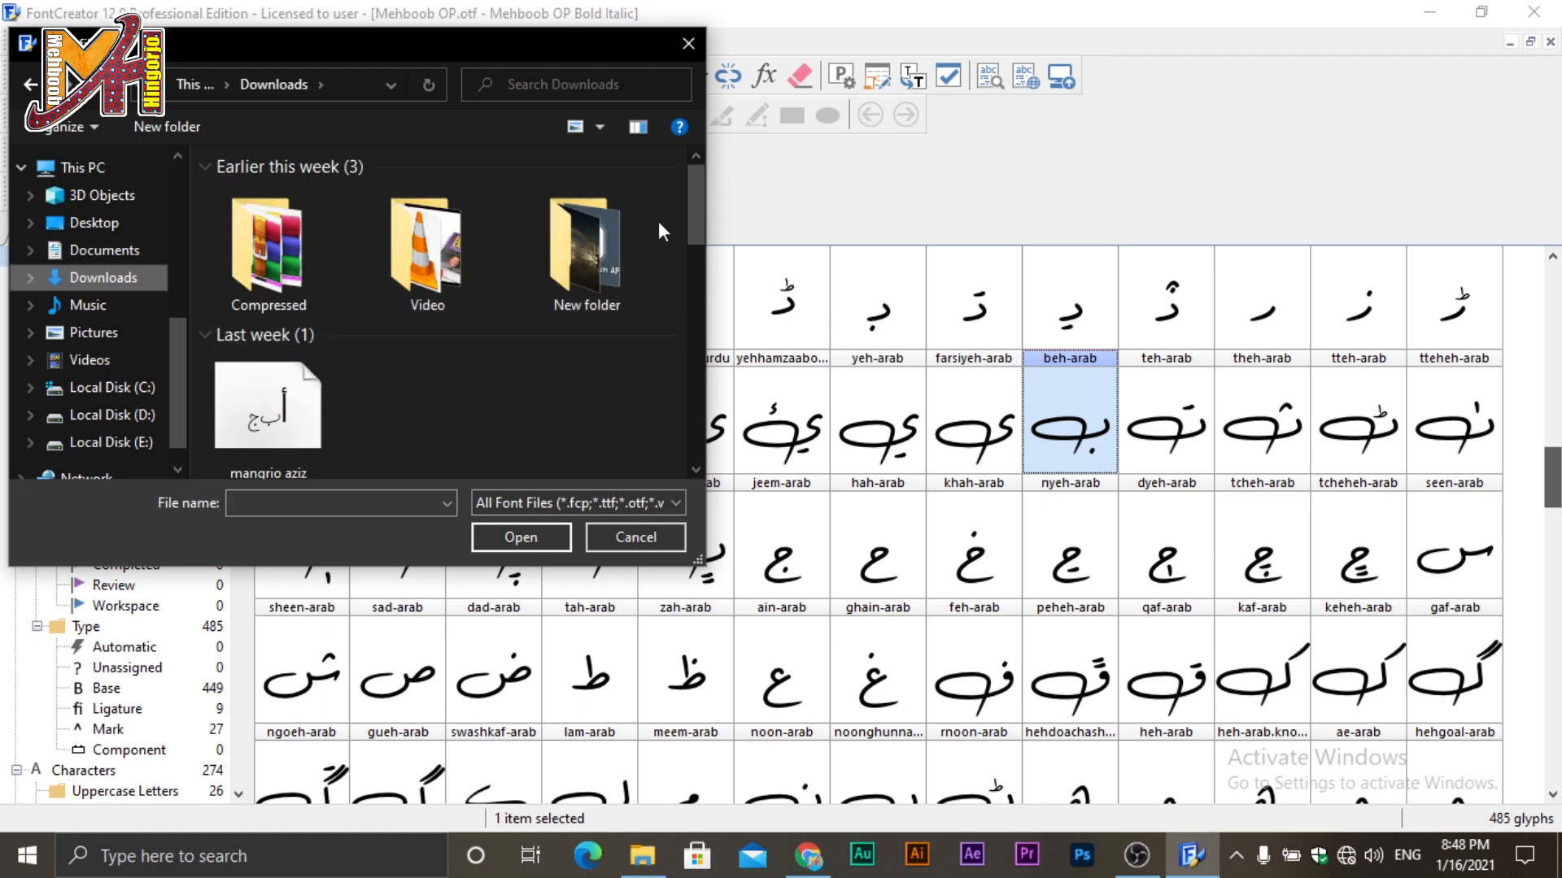
left_click_drag(693, 201, 703, 239)
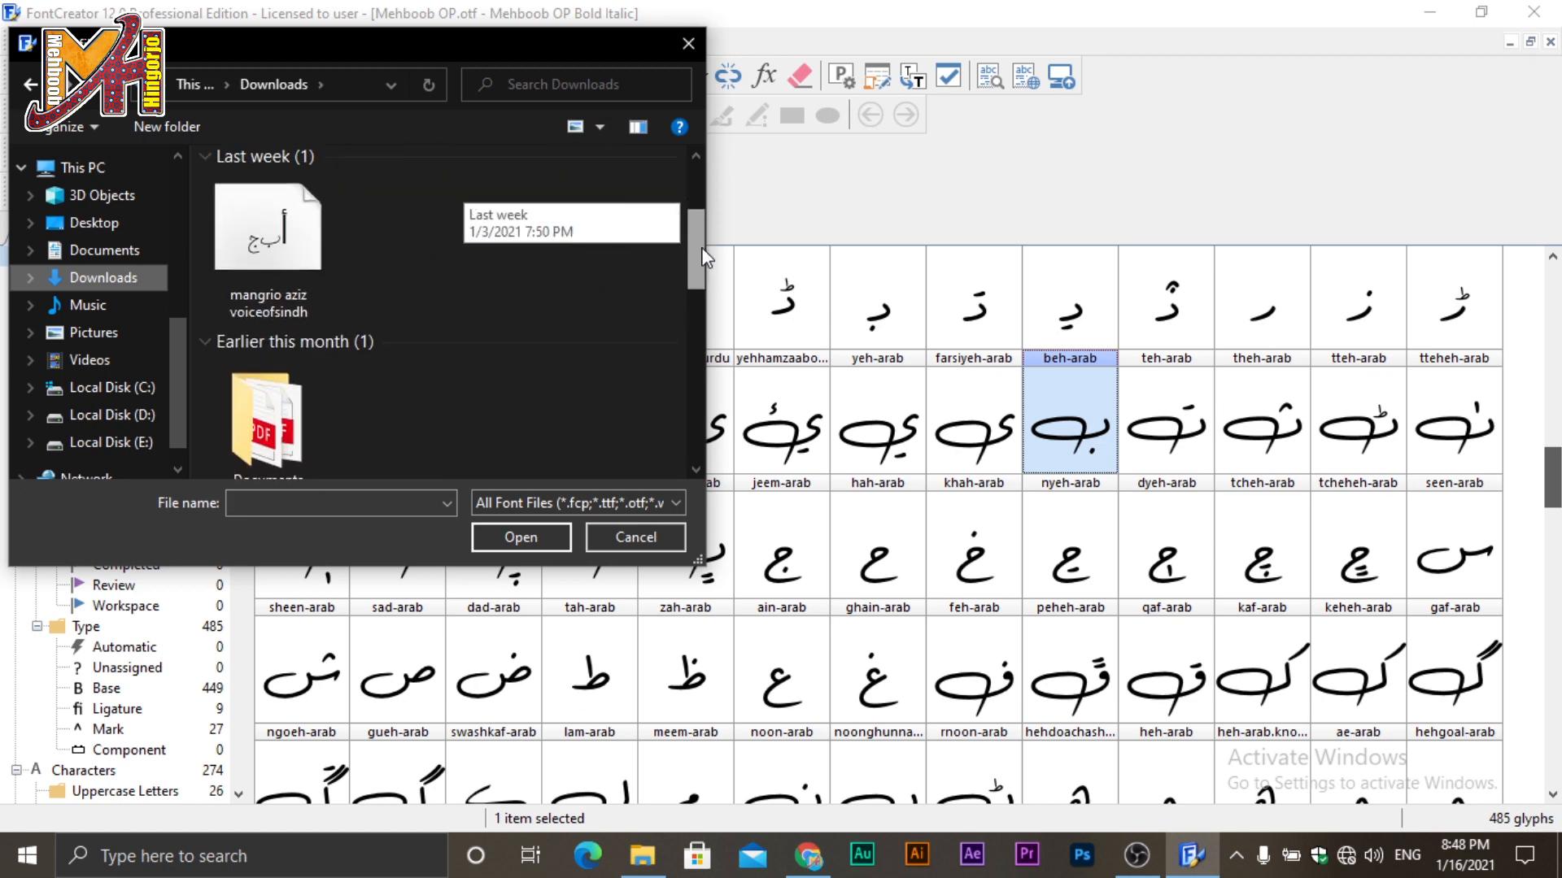
left_click(267, 232)
left_click(513, 534)
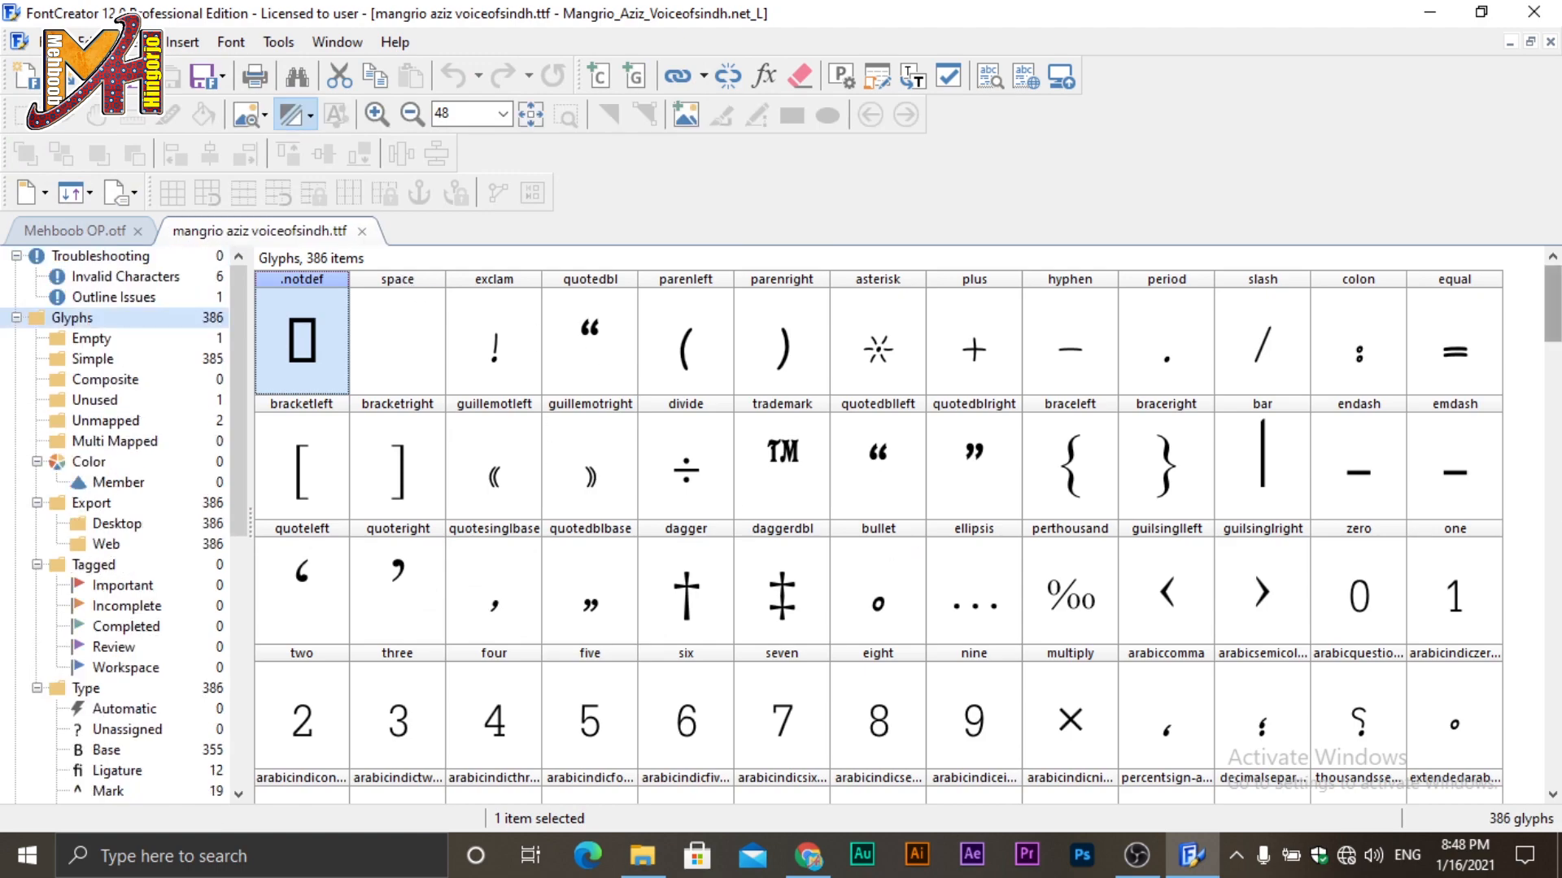
Look through the glyph overview of mangrio aziz voiceofsindh.ttf, from the Arabic letter forms to the Latin letters and final religious signs.
scroll(878, 529, "down", 10)
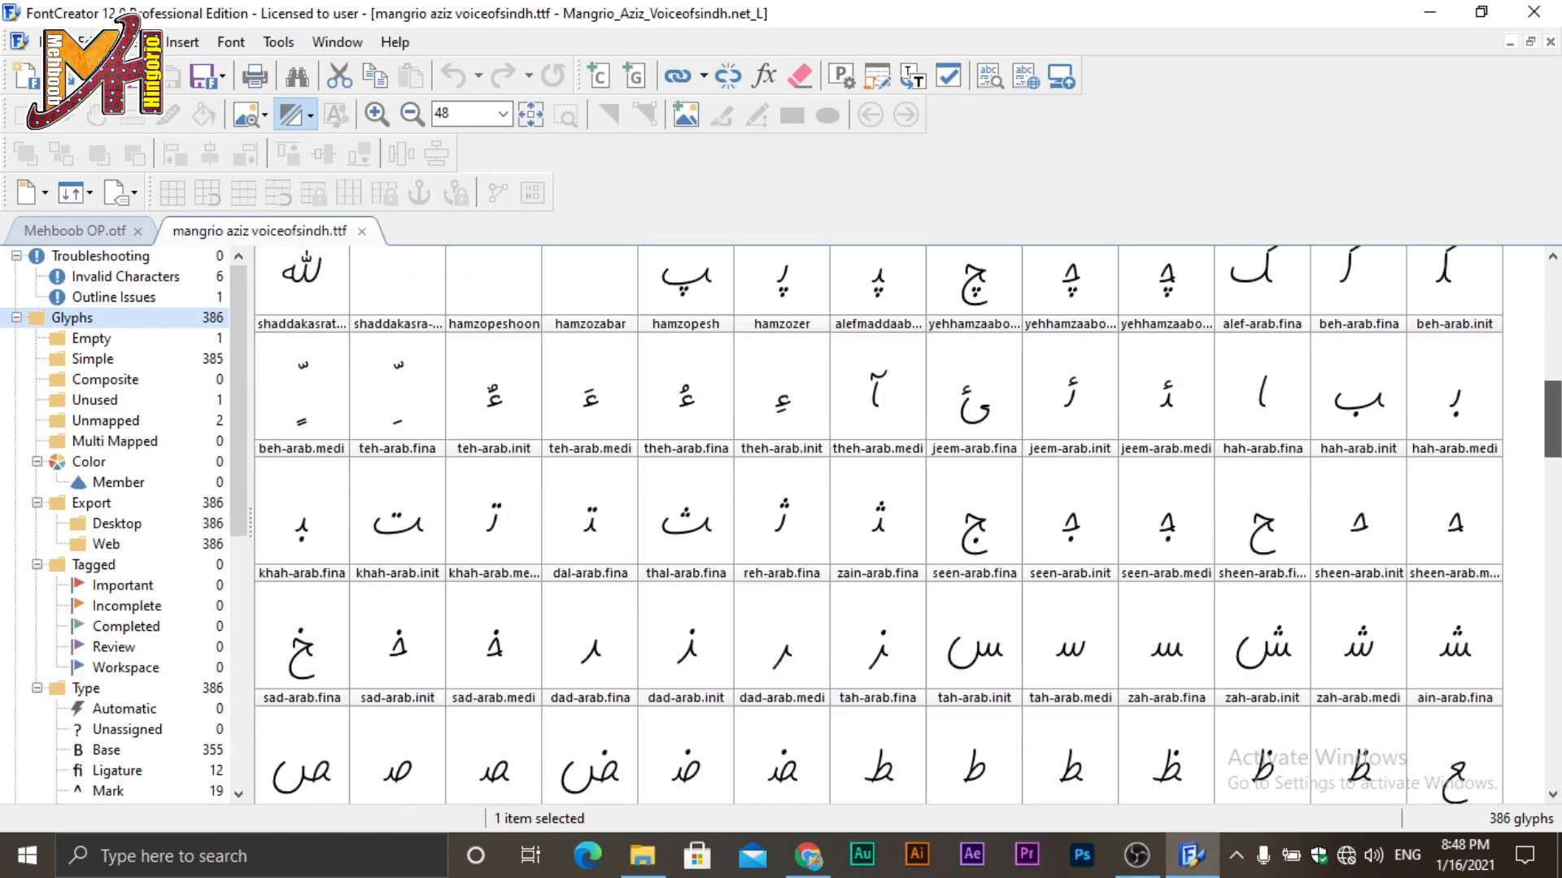
scroll(878, 525, "down", 5)
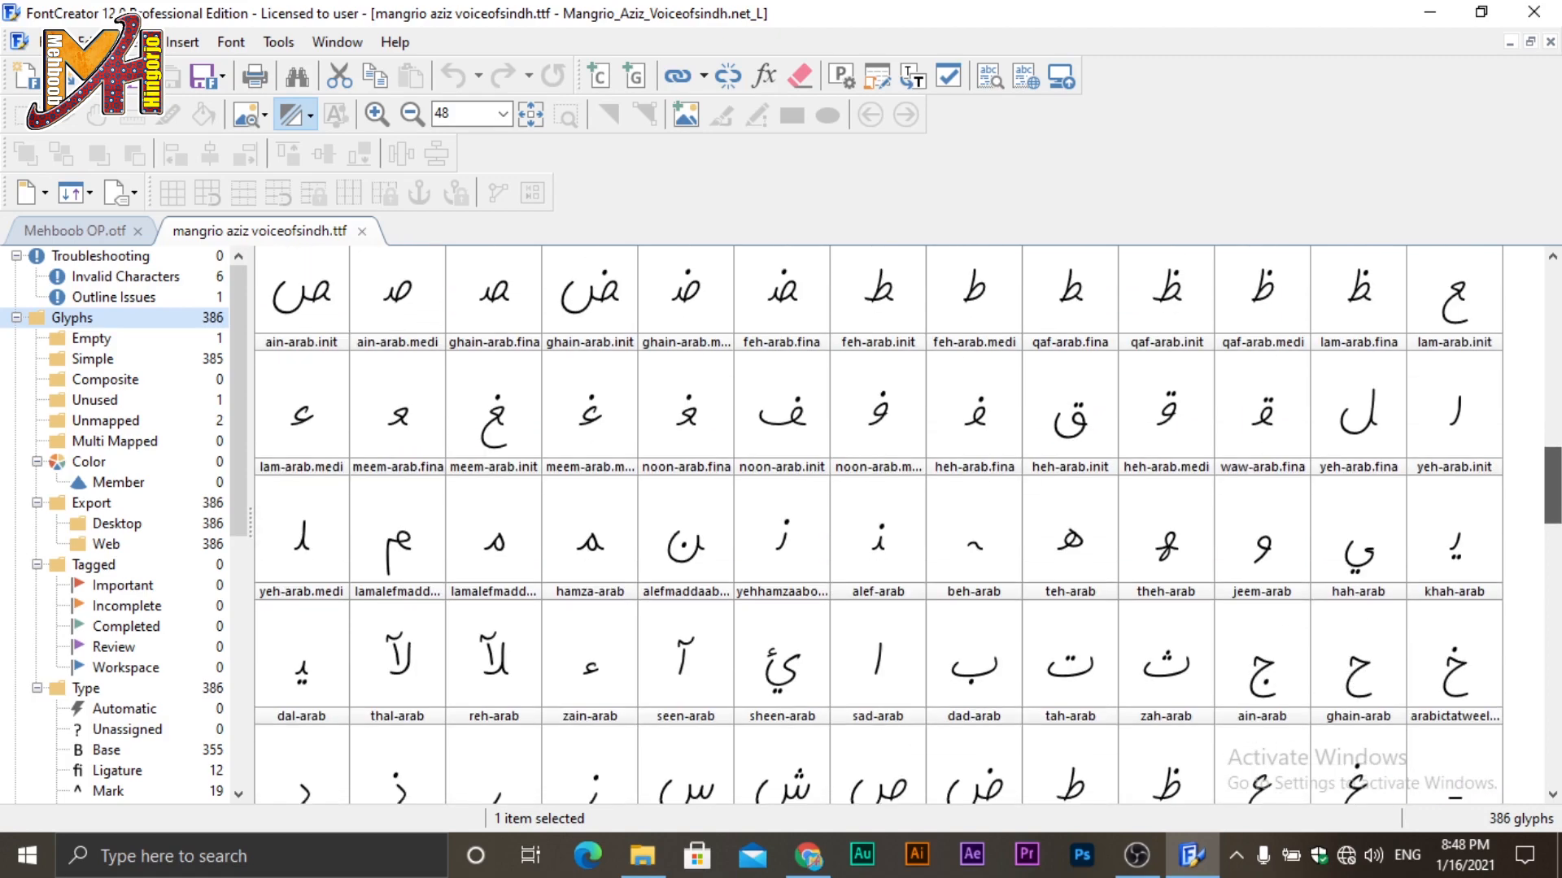
scroll(879, 525, "down", 5)
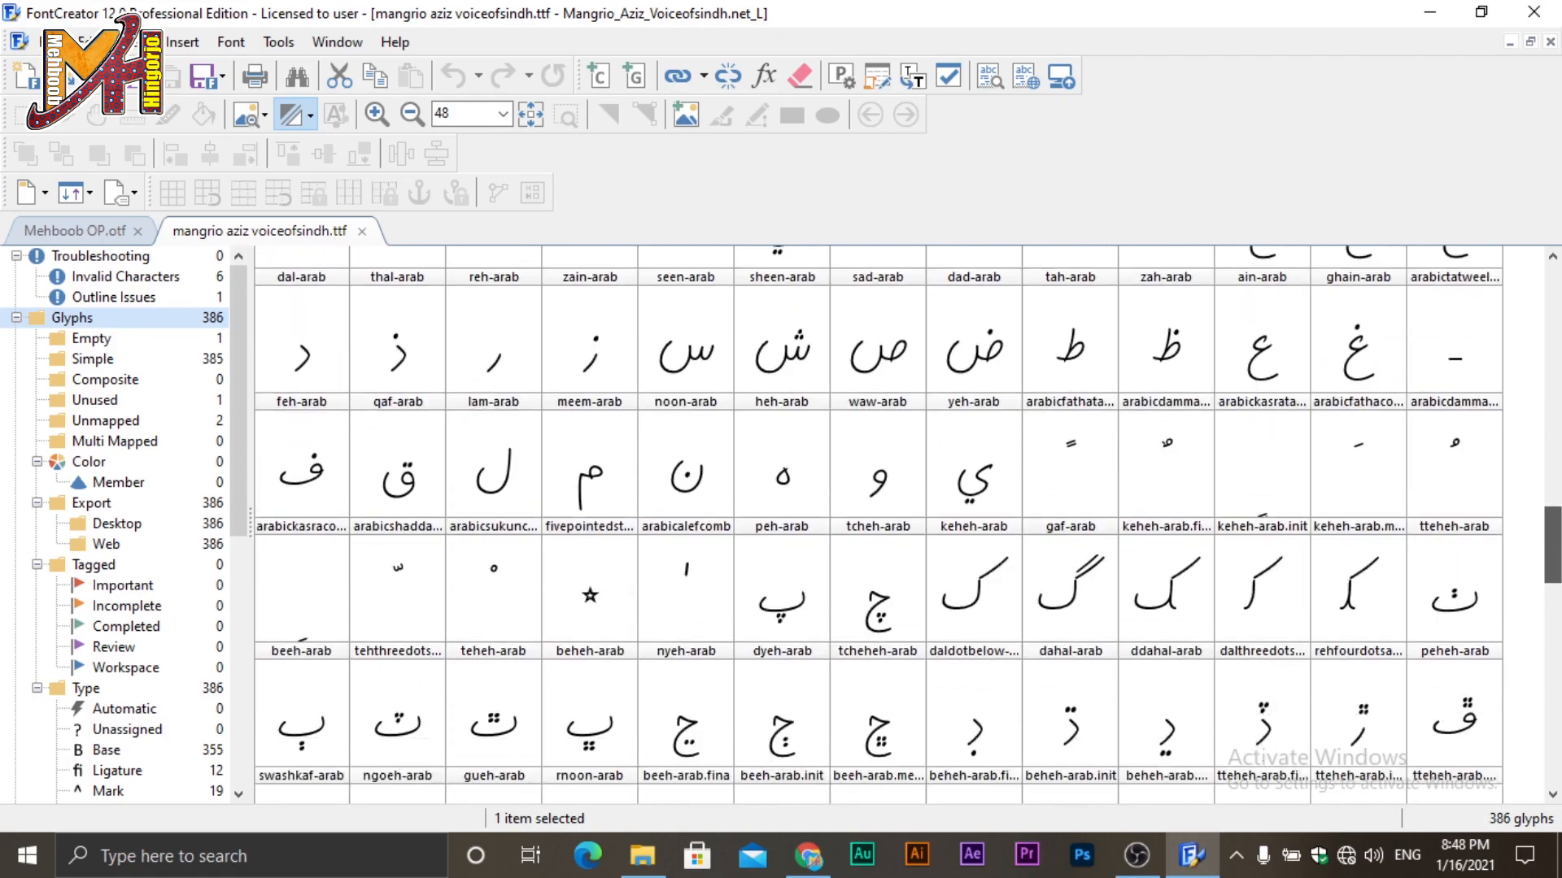
scroll(878, 524, "down", 5)
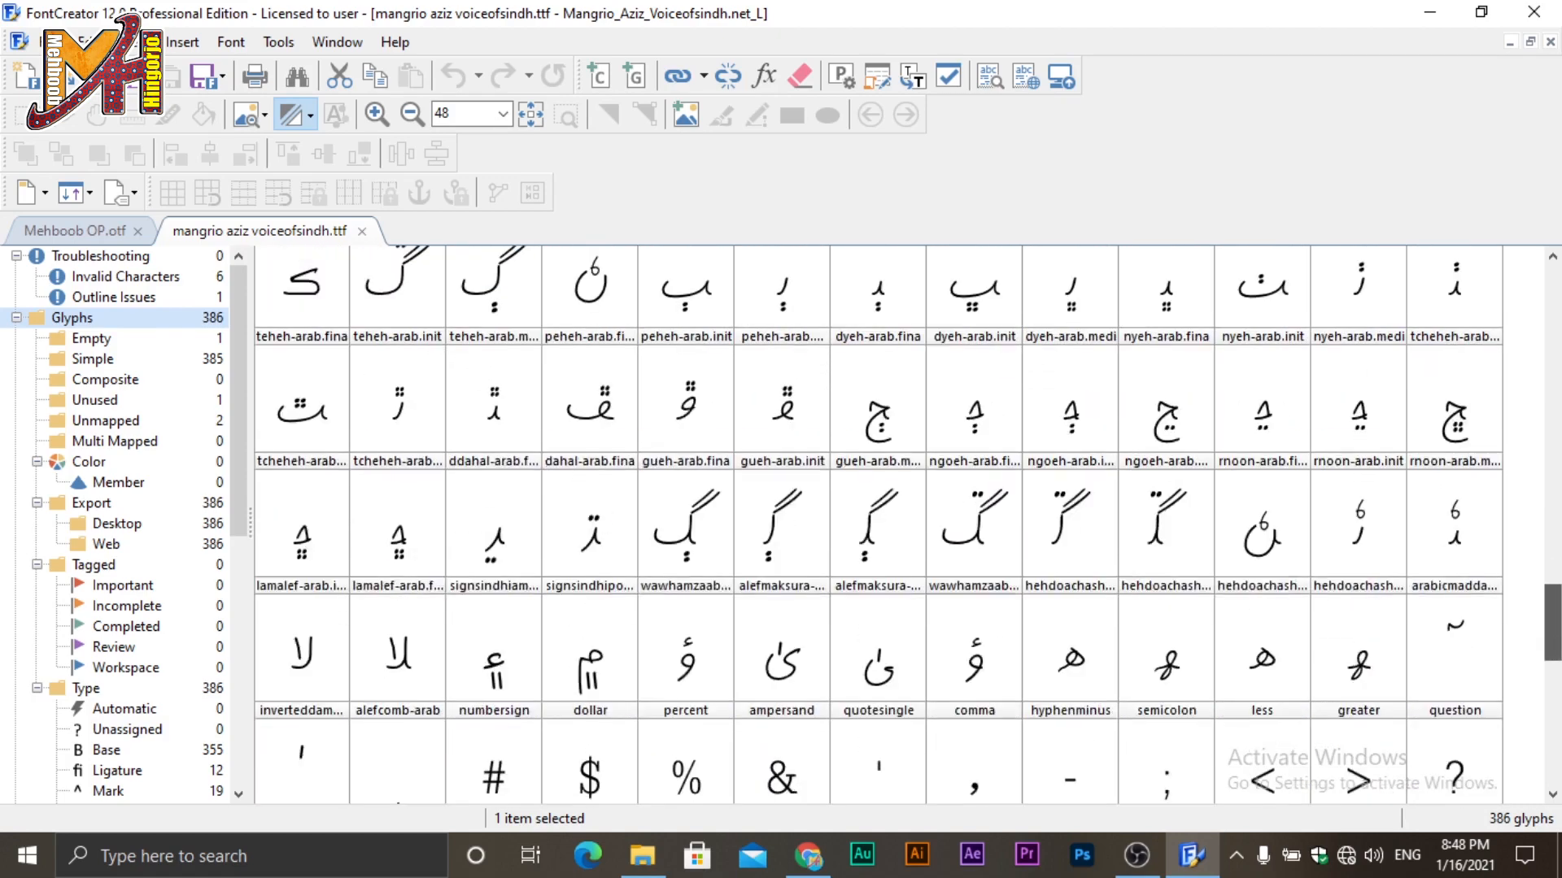
scroll(879, 525, "down", 5)
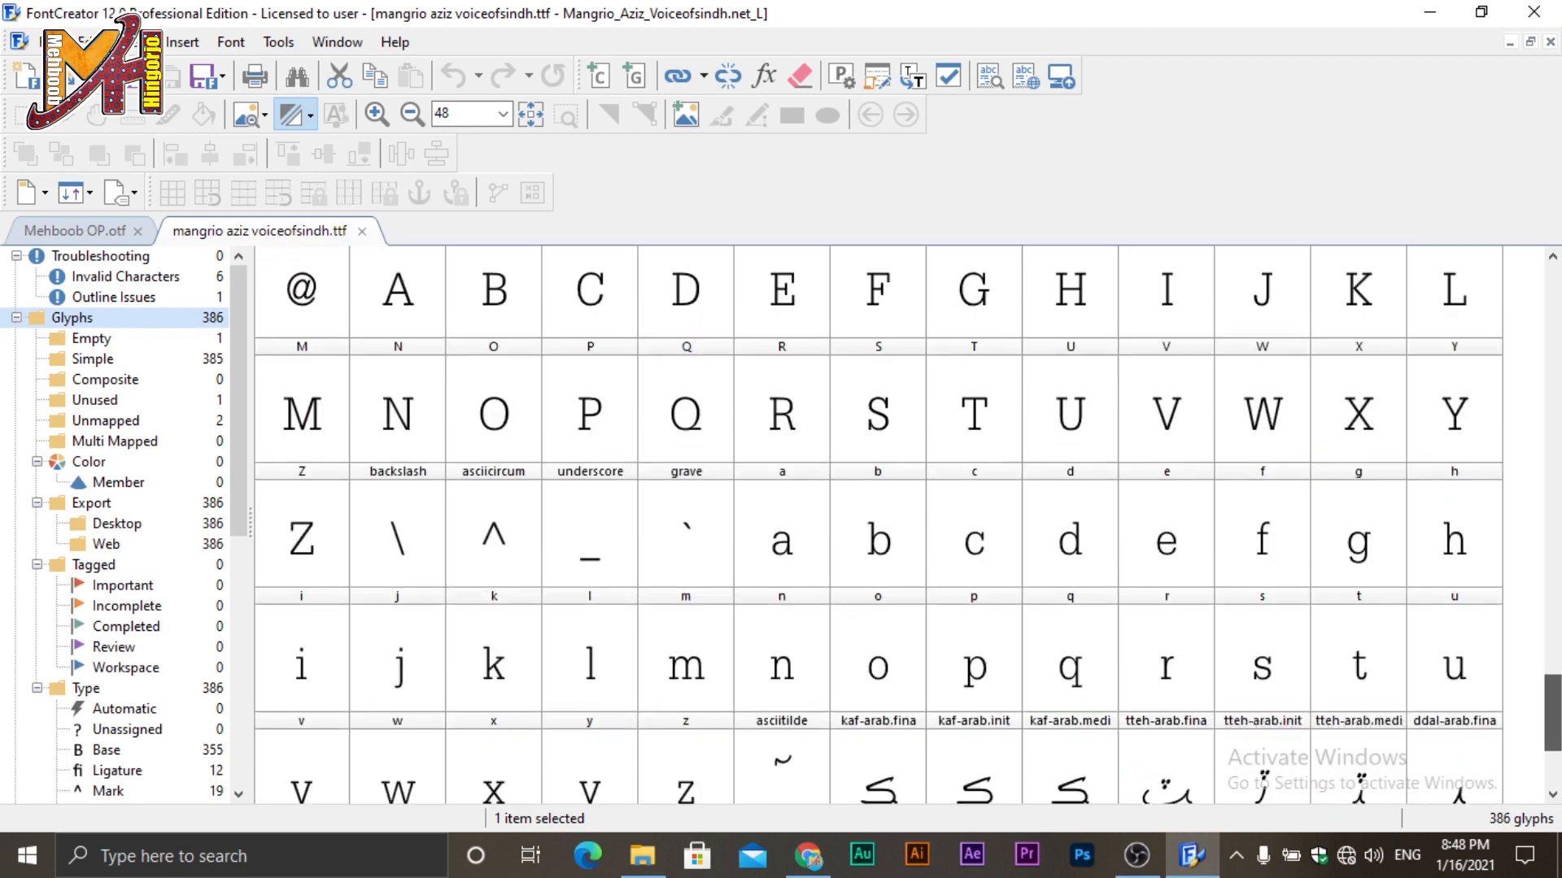
scroll(879, 524, "down", 3)
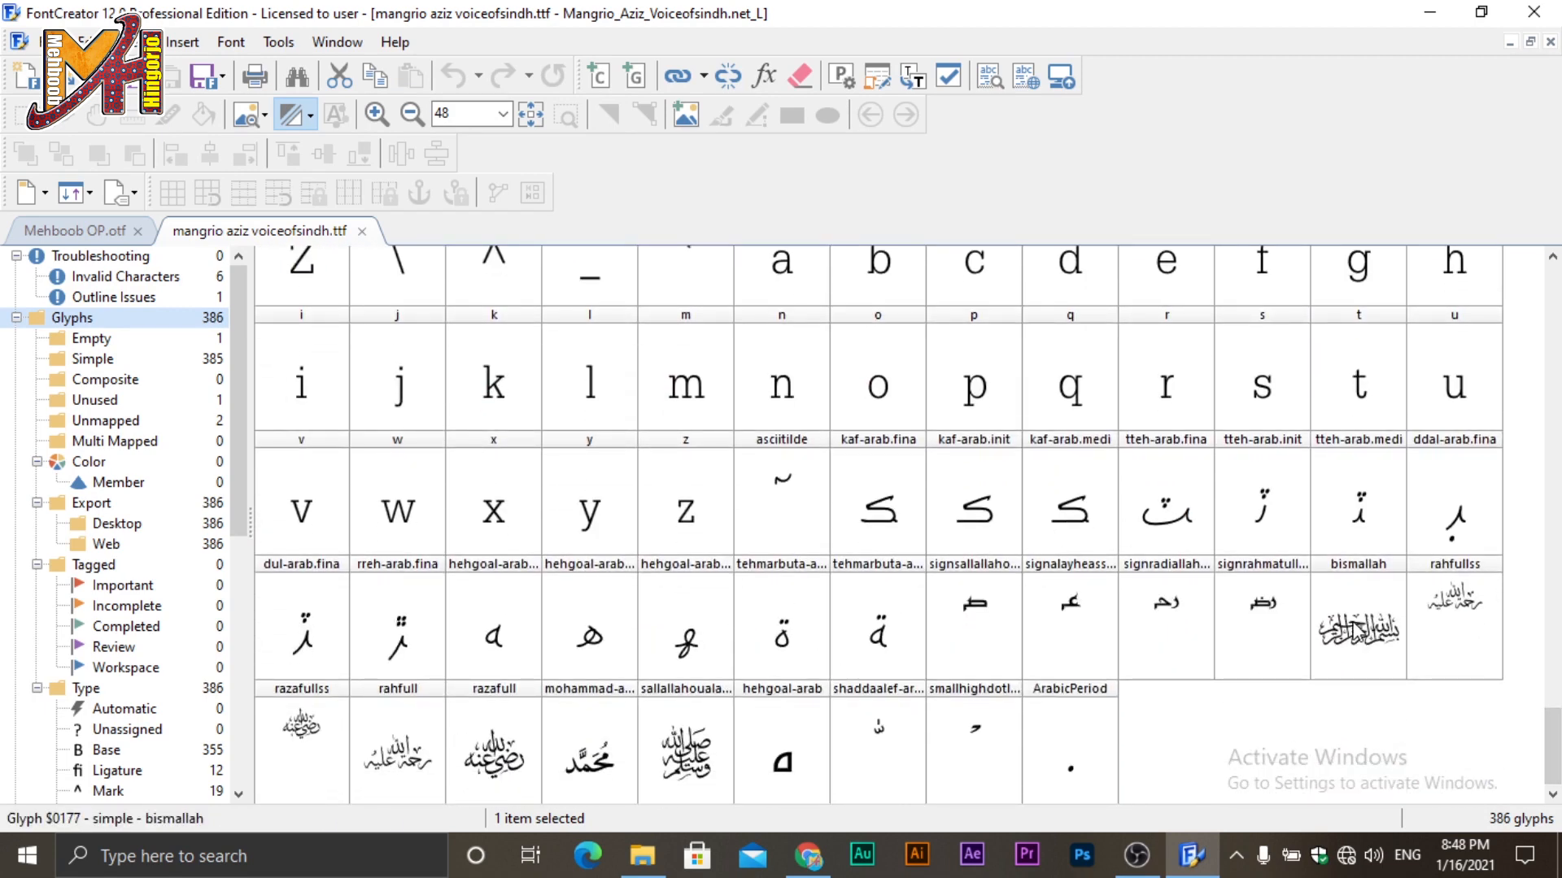
Inspect the signsallallahoualayhewassallamcomb-arab glyph's outline in the glyph editor, selecting one of its contours, and close the glyph.
double_click(984, 564)
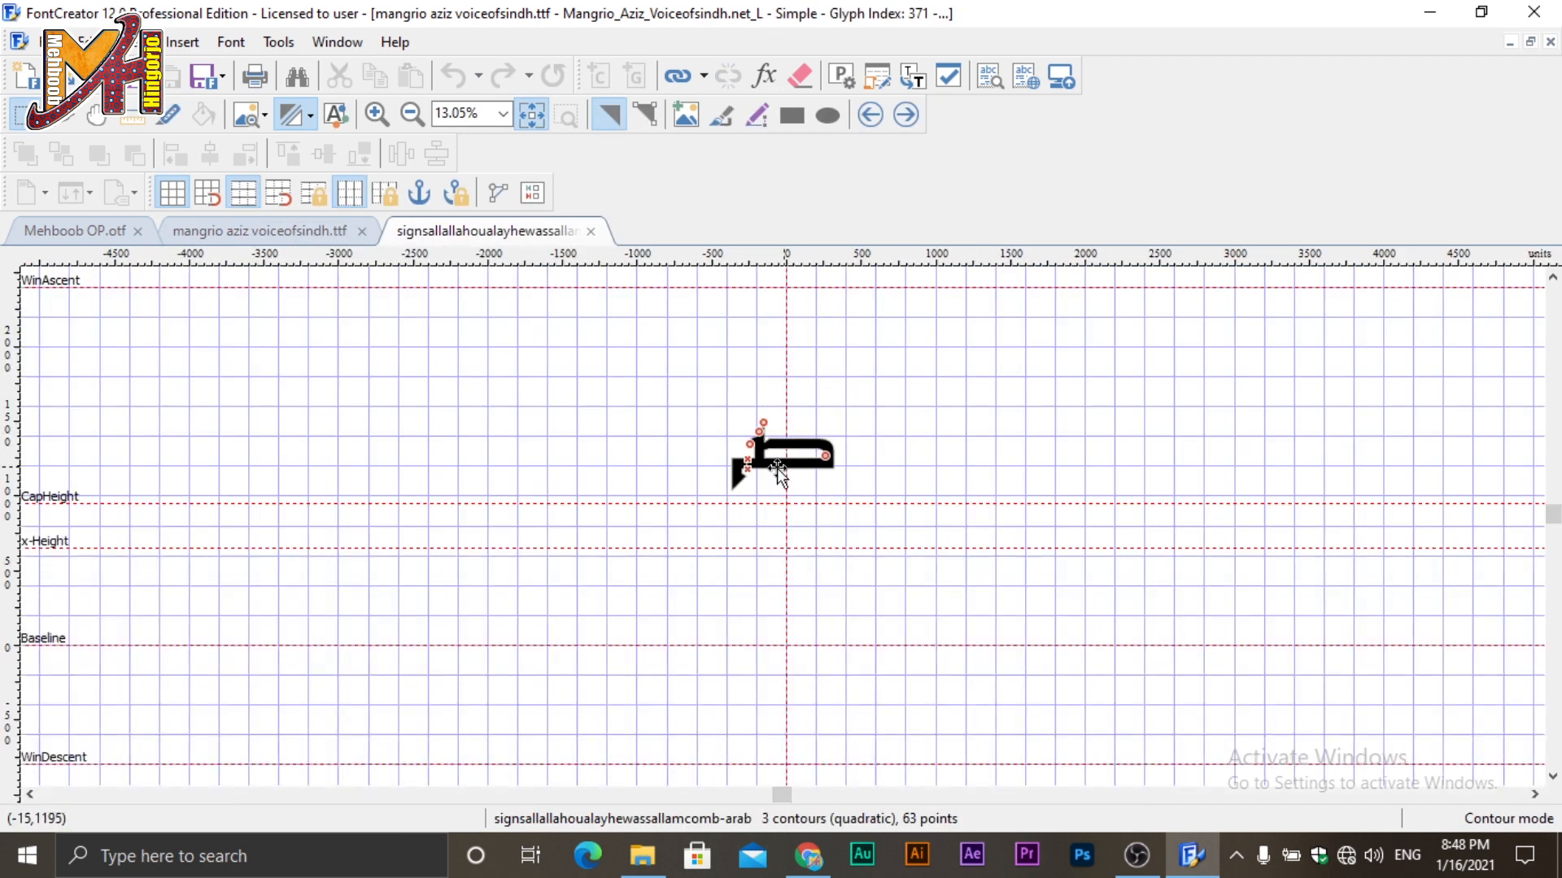
left_click(786, 470)
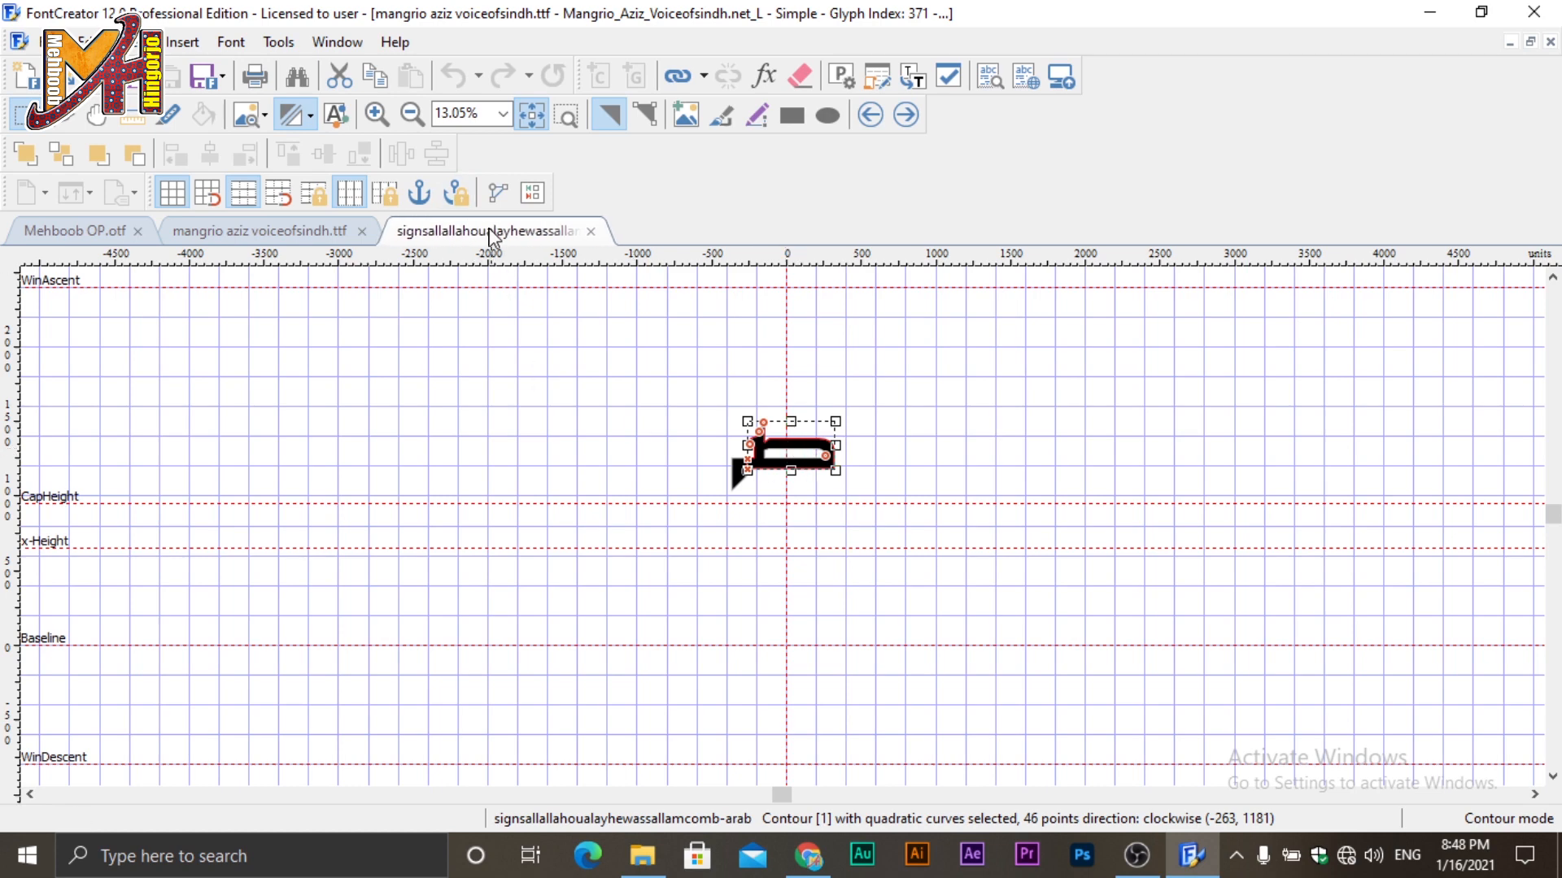
left_click(591, 231)
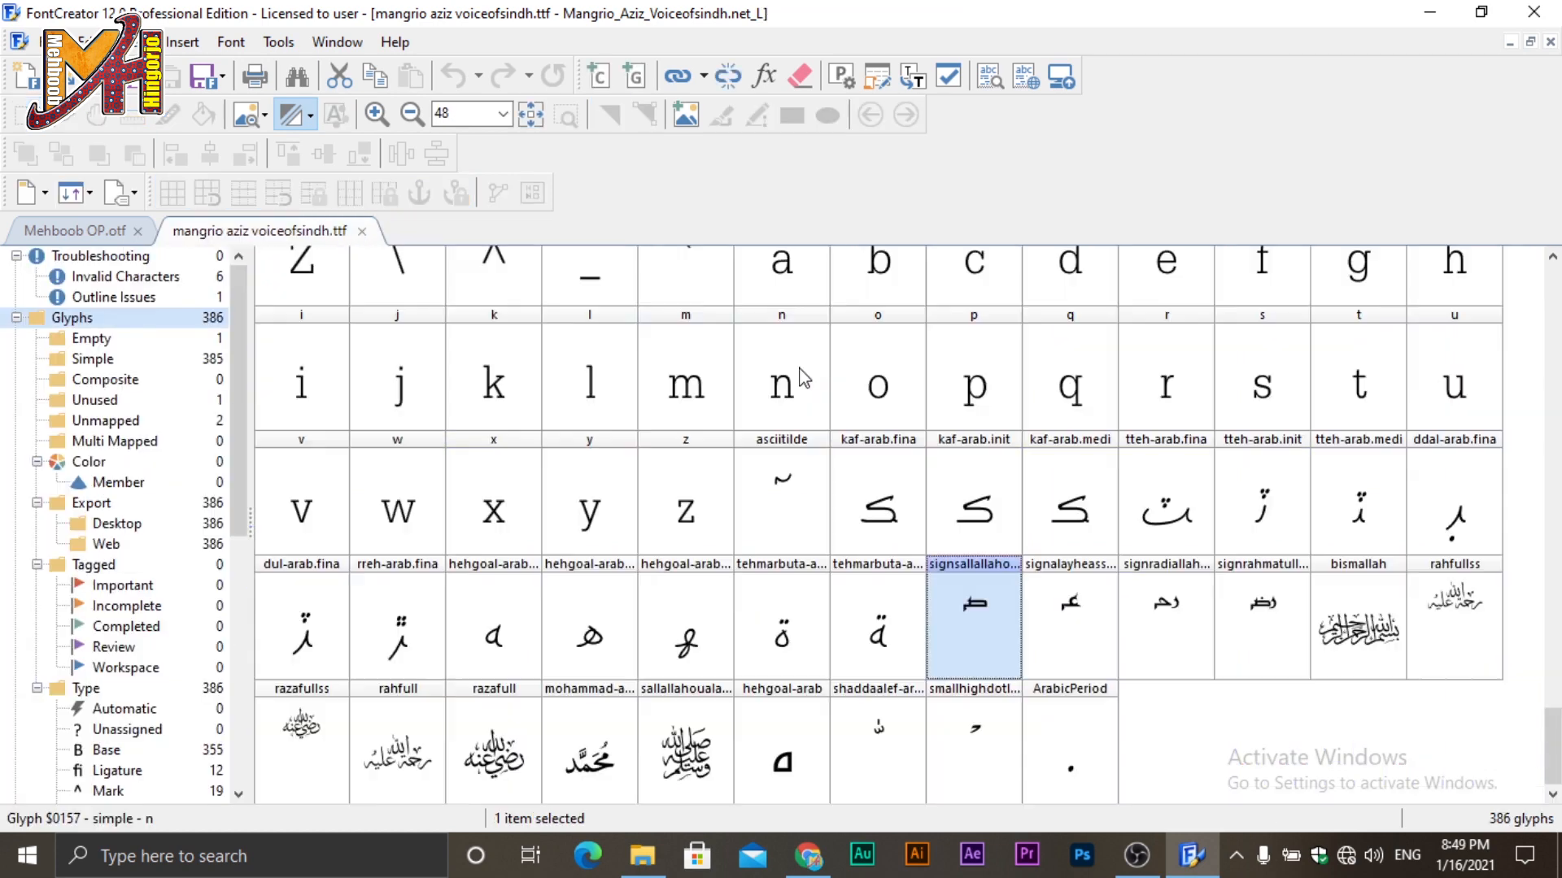
Open the beh-arab glyph of Mehboob OP.otf for editing and shift its main contour slightly upward.
left_click(91, 231)
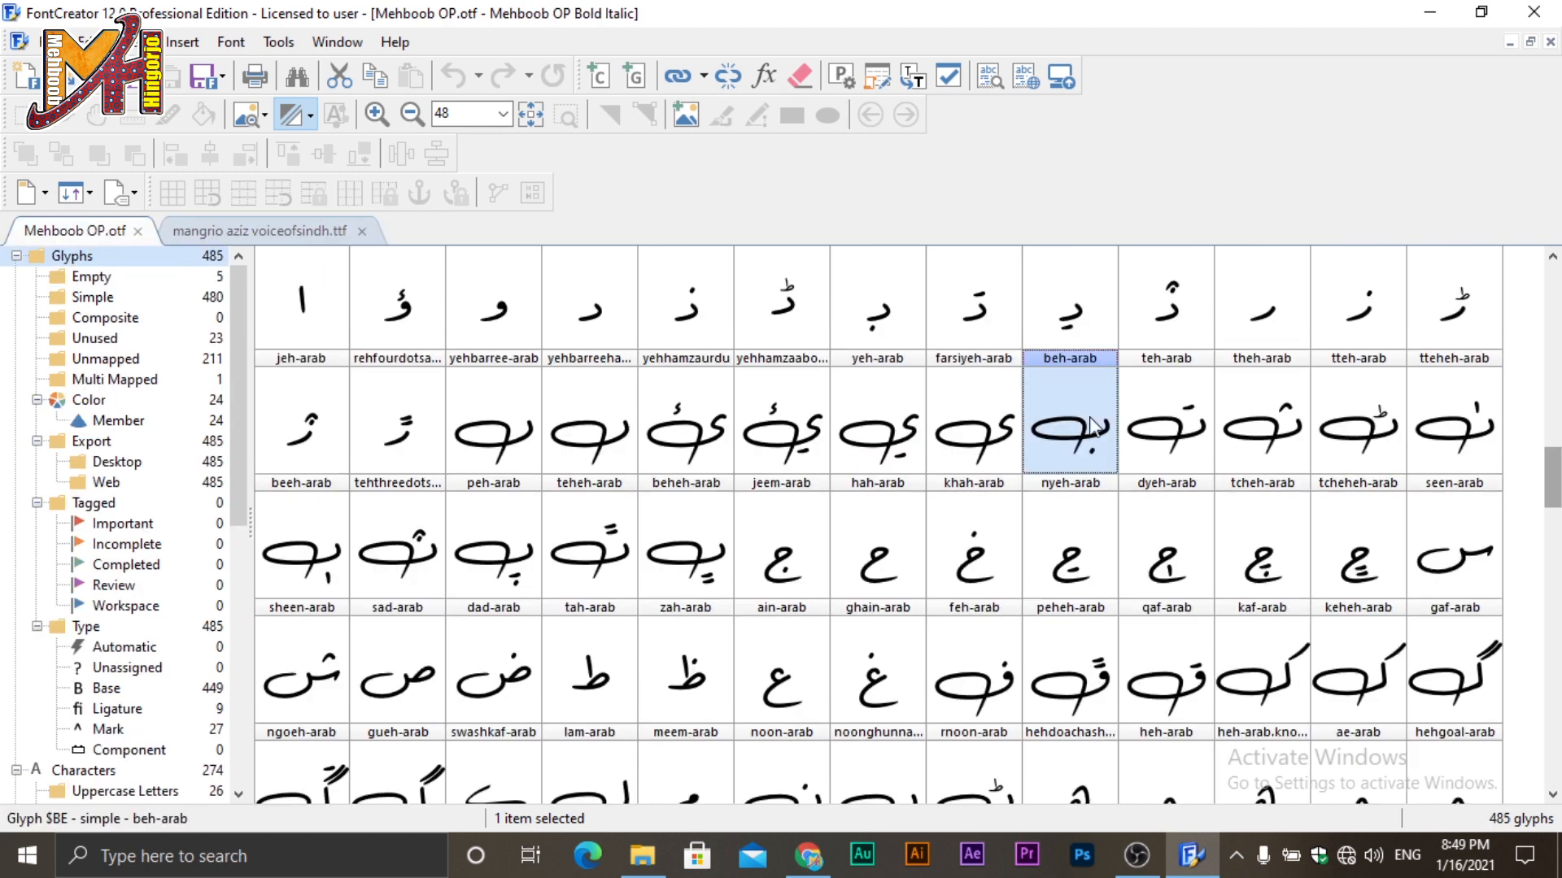
double_click(1090, 410)
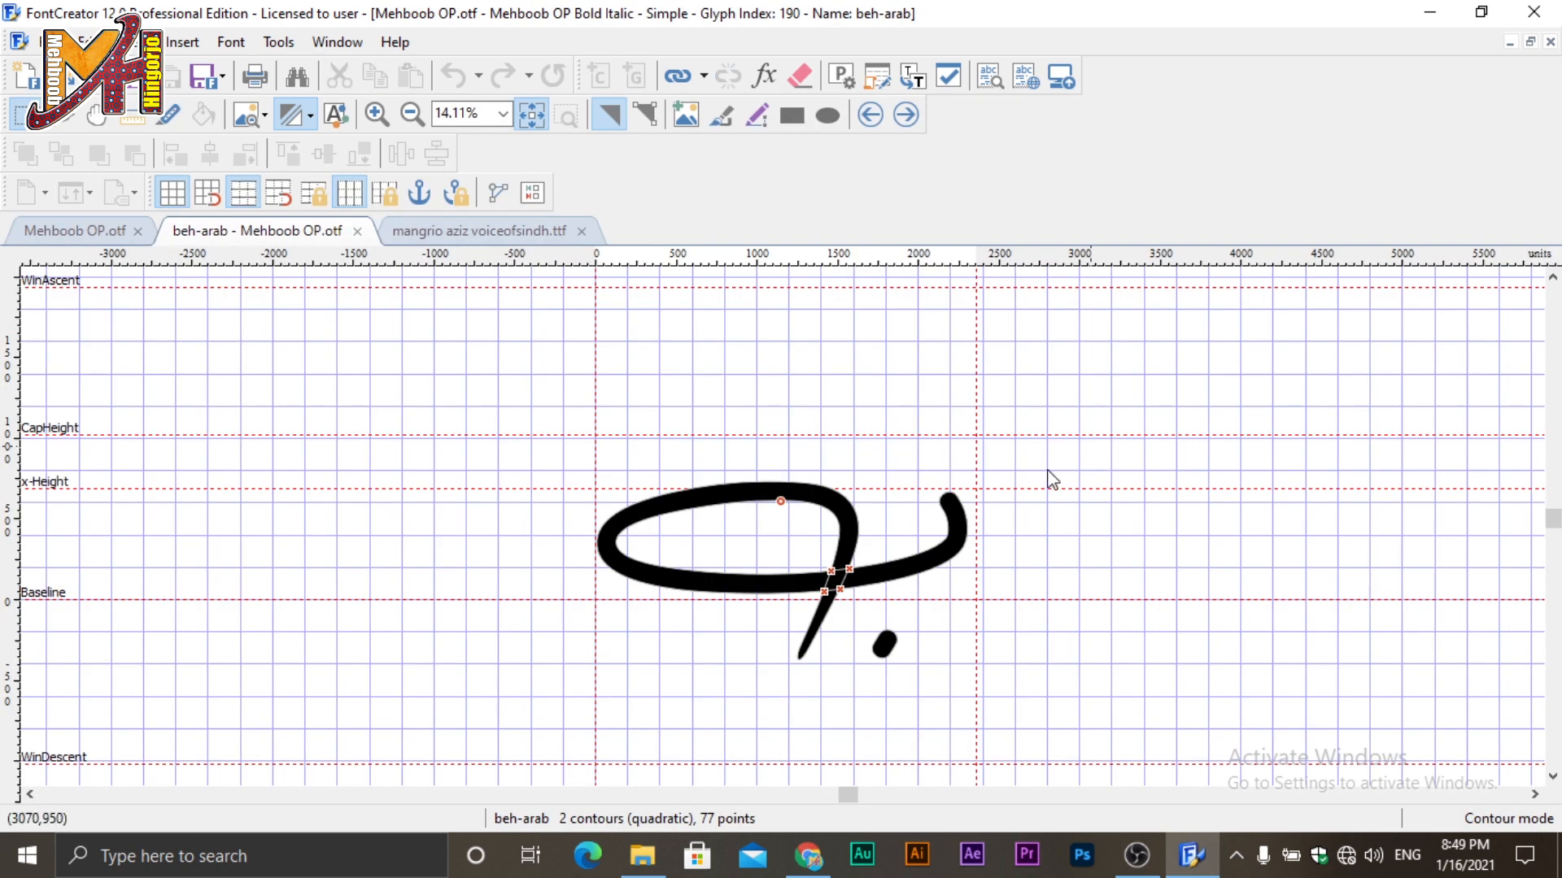
left_click(808, 488)
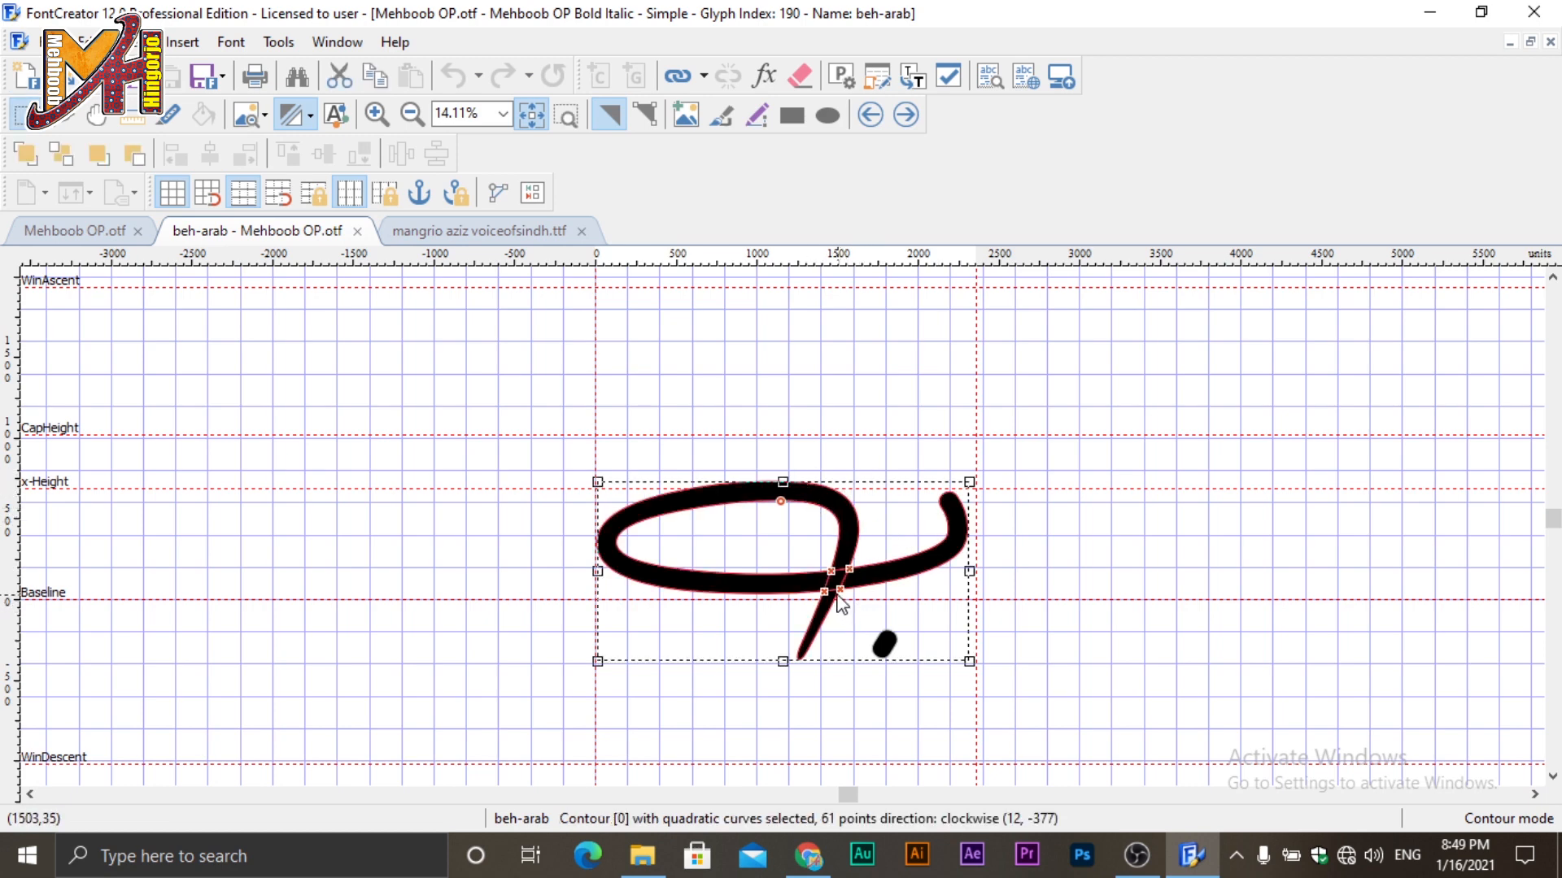
left_click(811, 638)
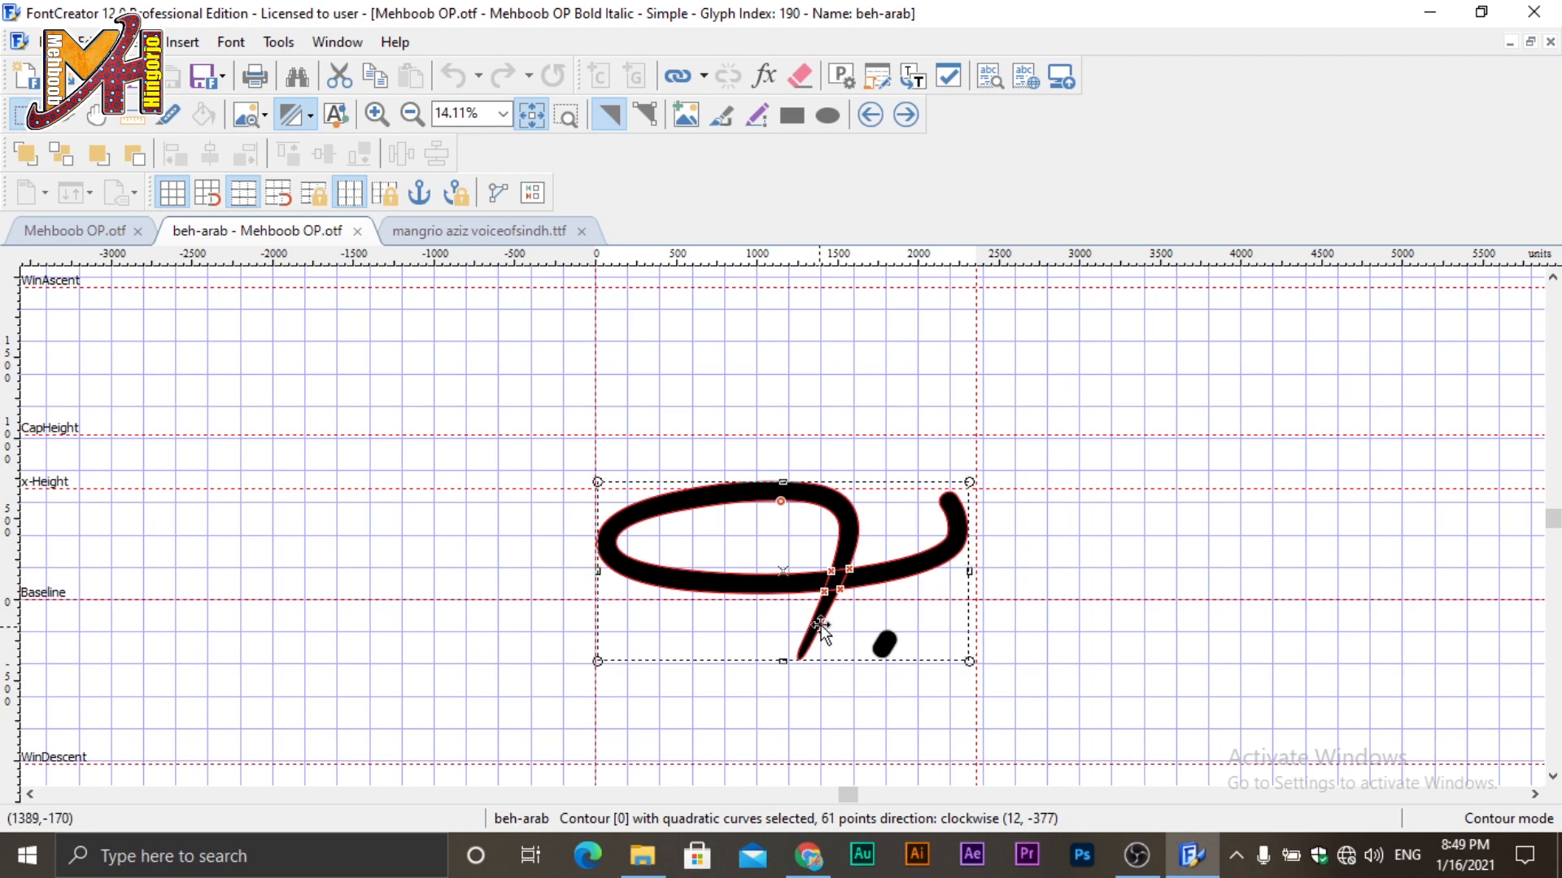
mouse_move(836, 584)
left_mouse_down()
mouse_move(815, 594)
mouse_move(843, 587)
left_mouse_up()
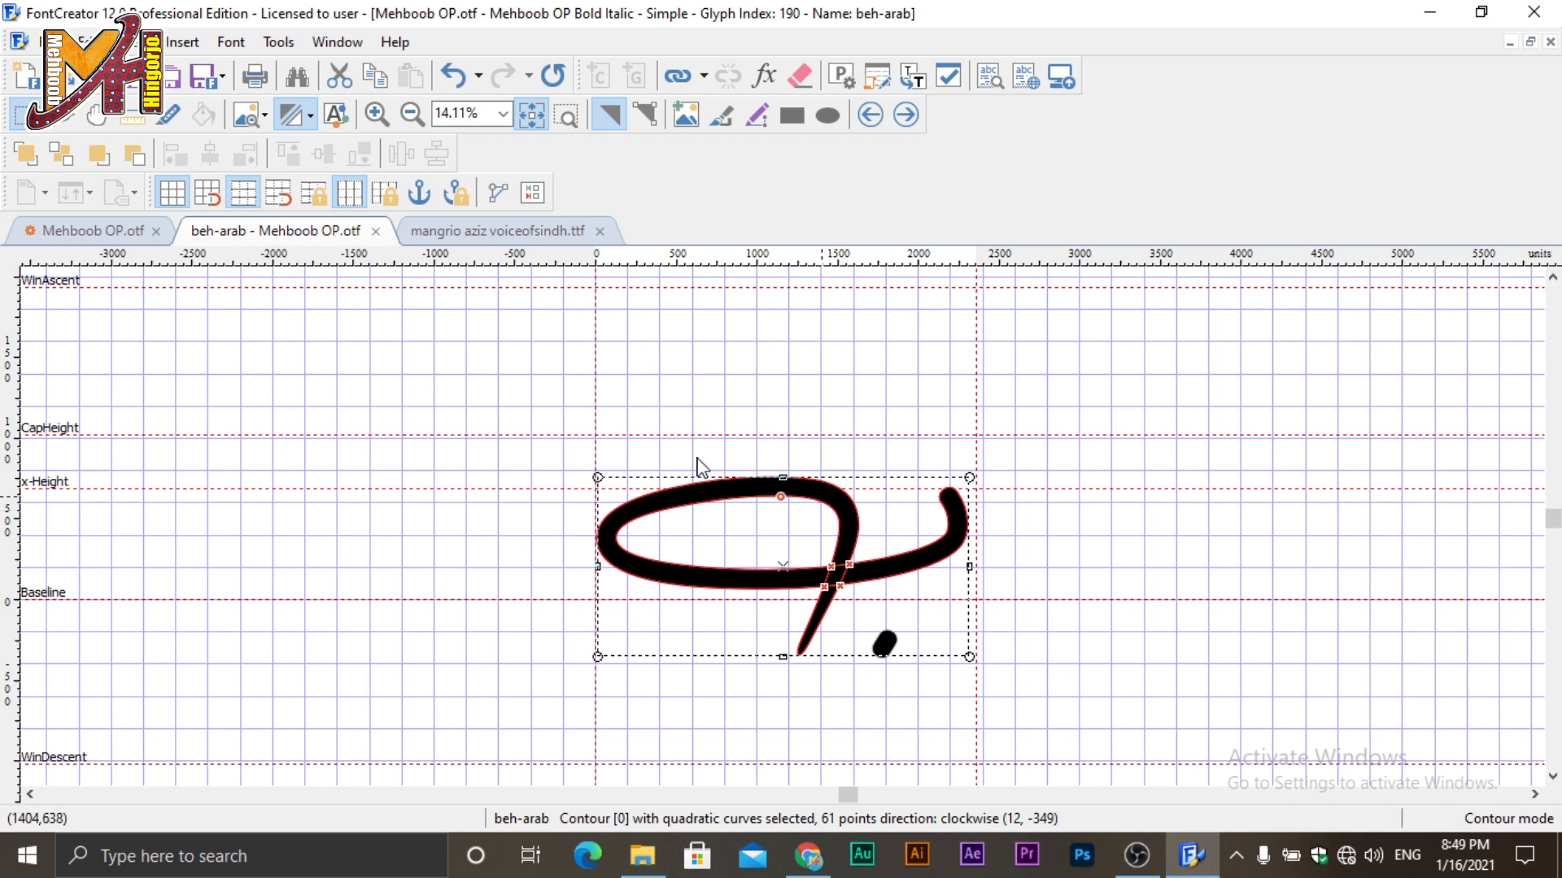
Cut beh-arab's main contour with the Knife across the loop's upper-left curve and delete the detached upper arc with its descending tail.
left_click(169, 115)
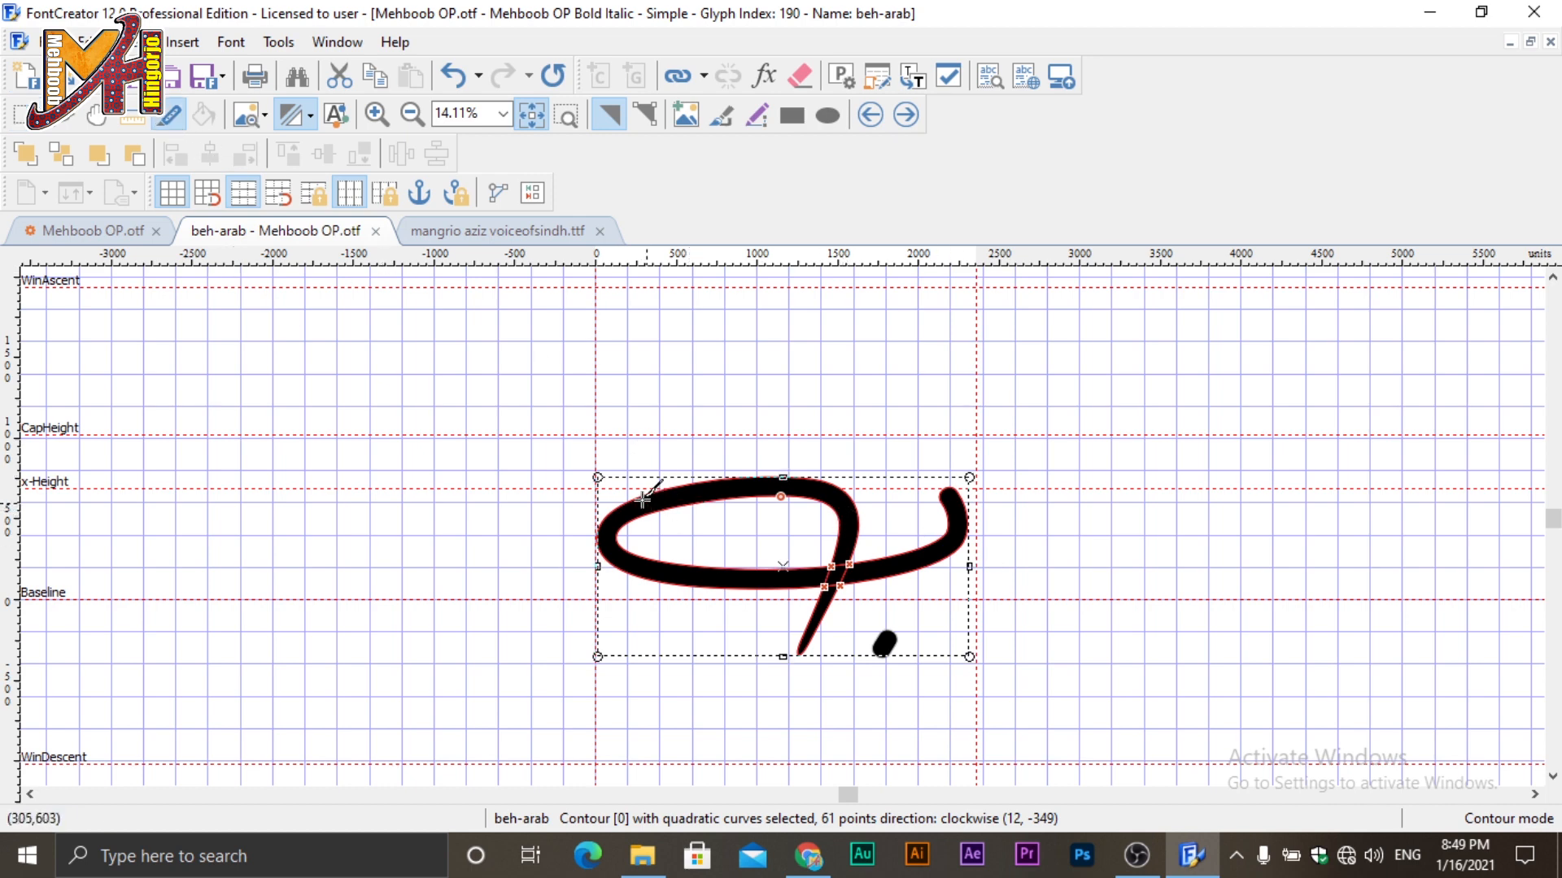
left_click(610, 494)
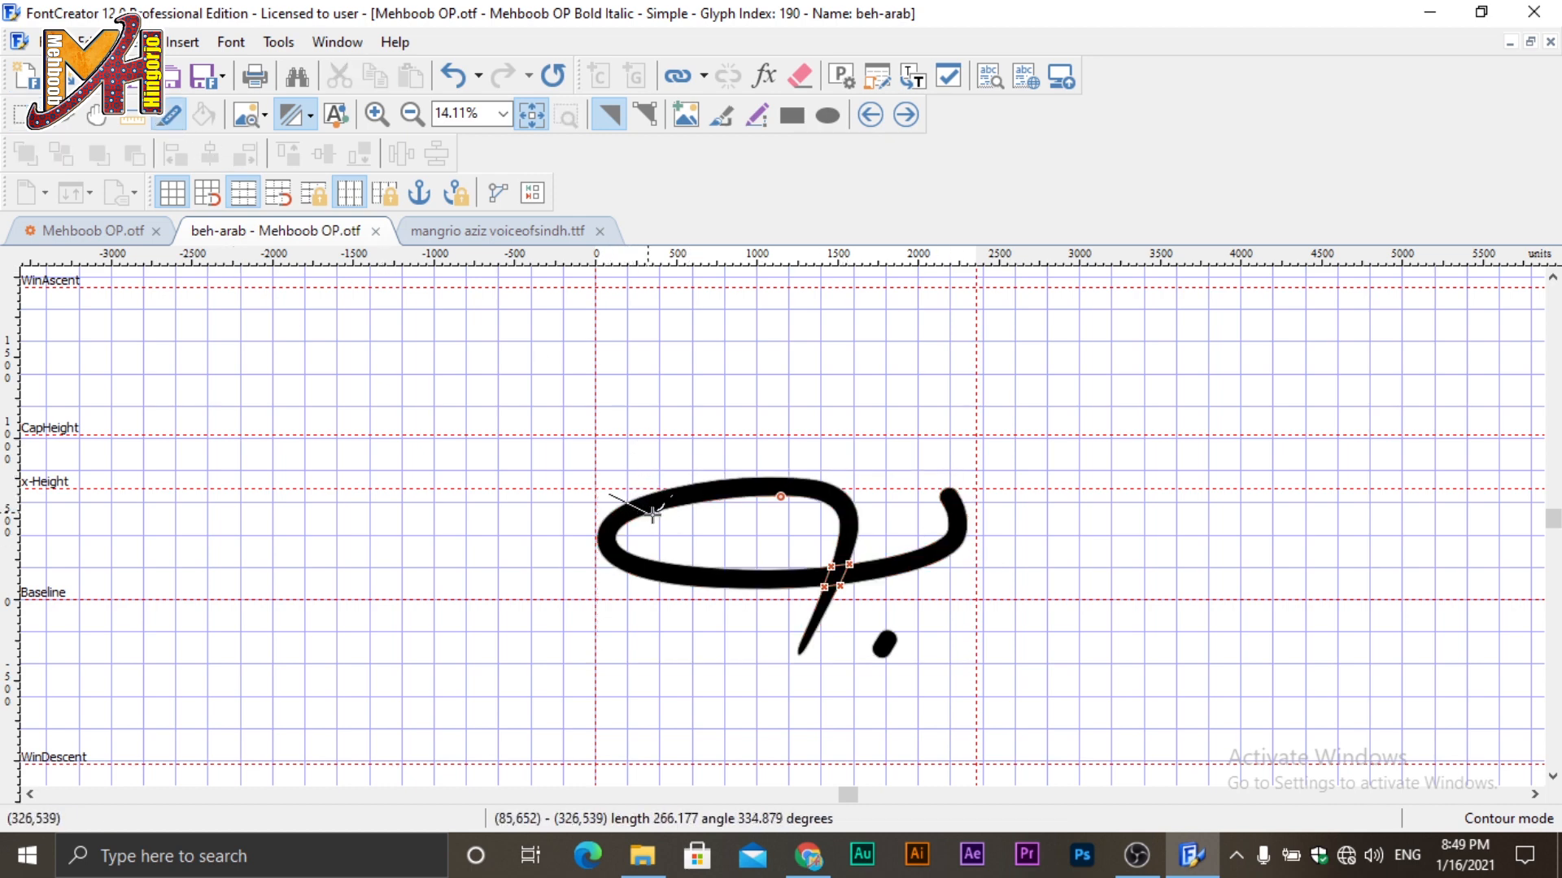
double_click(678, 520)
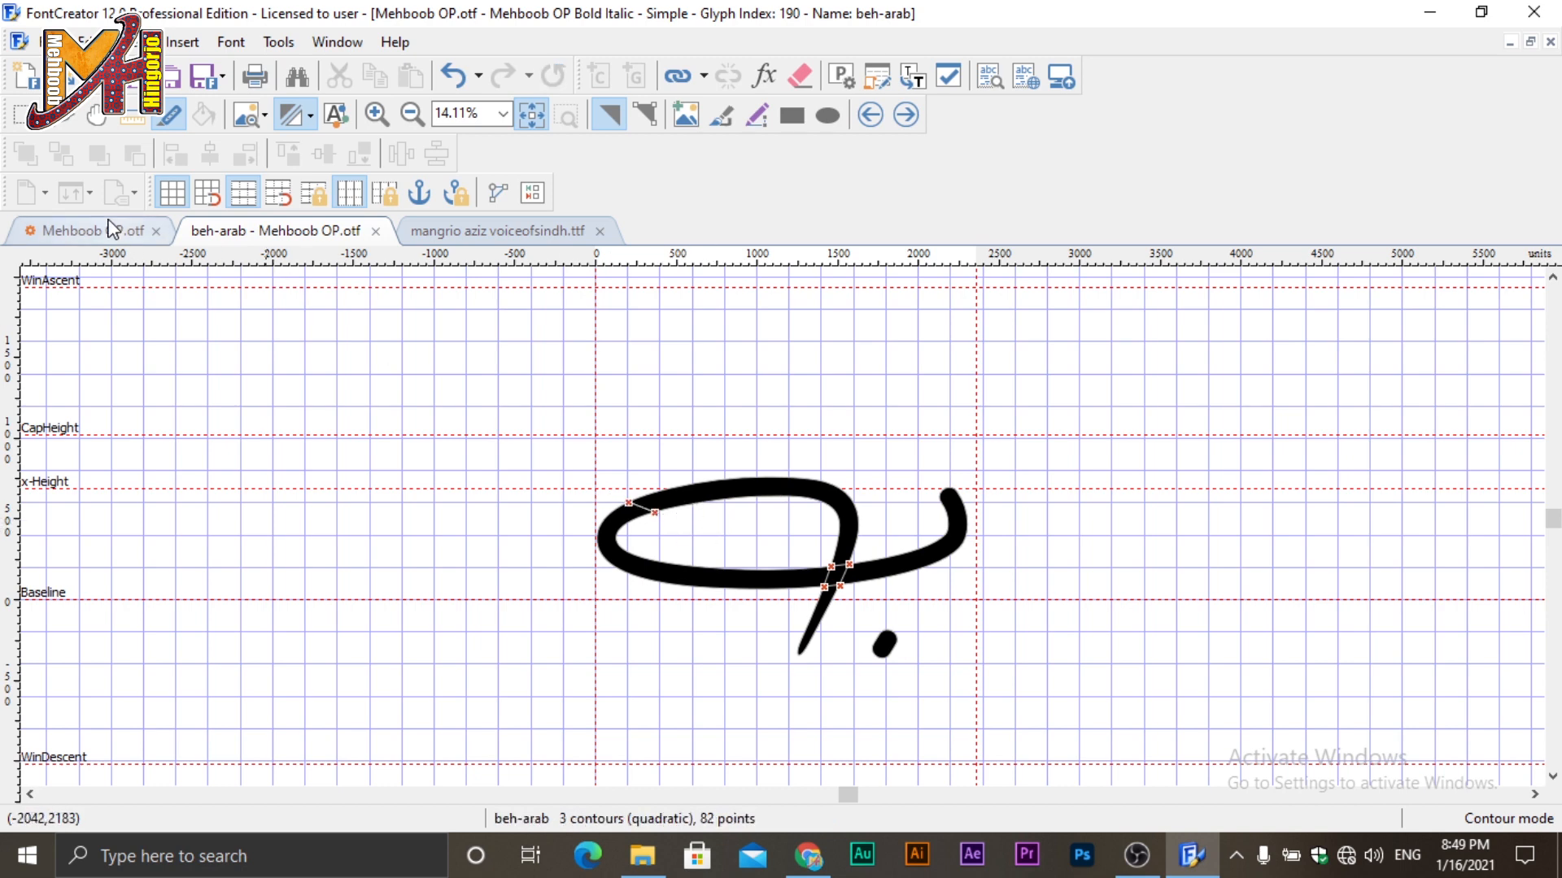
left_click(613, 112)
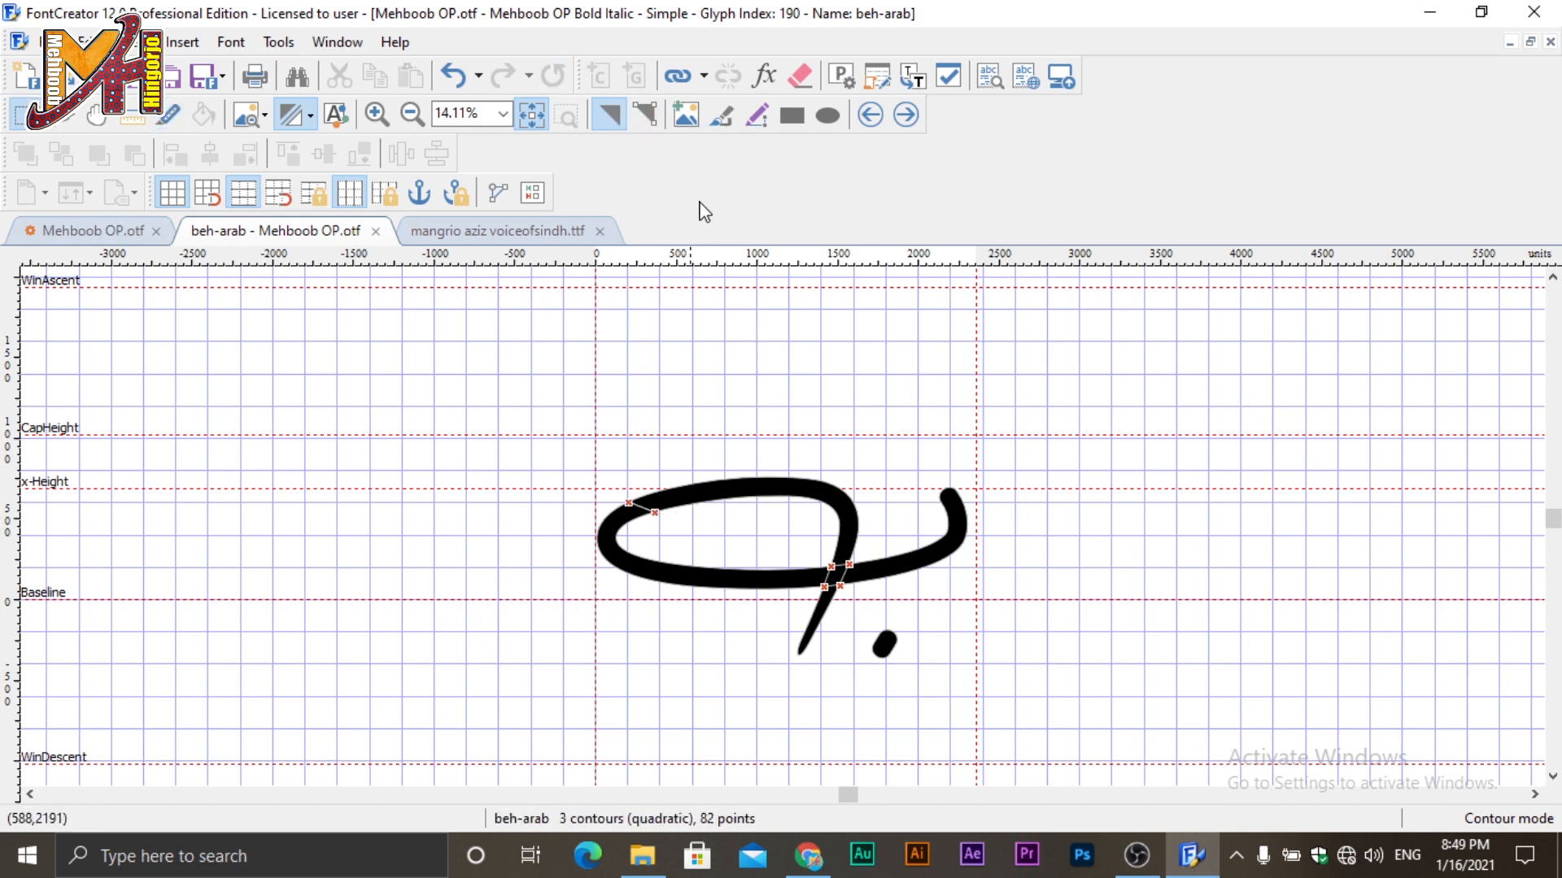
left_click(725, 495)
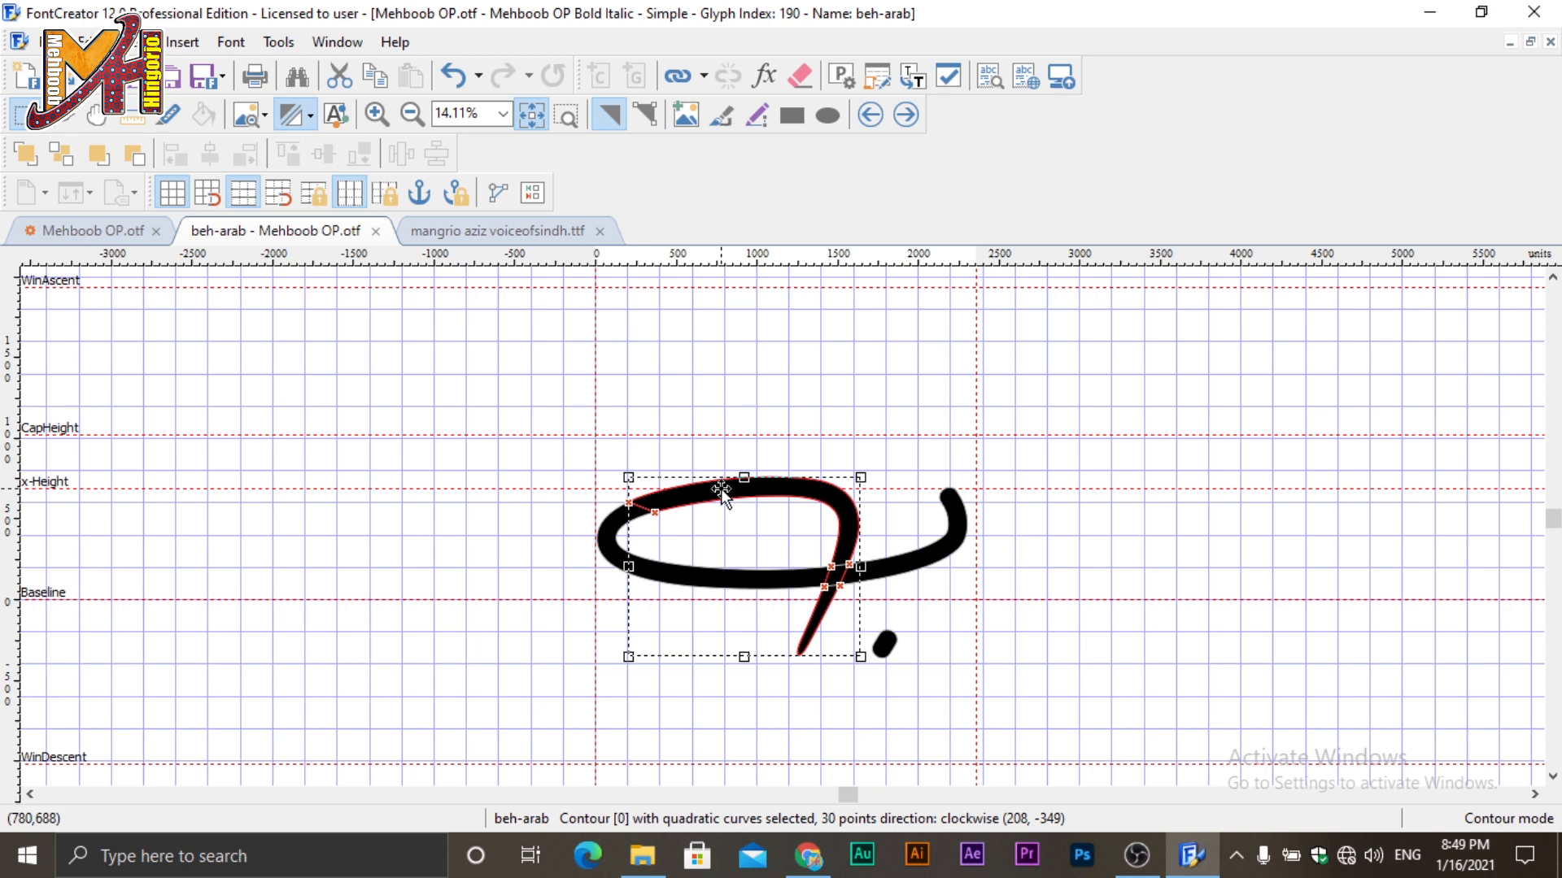
key("Delete")
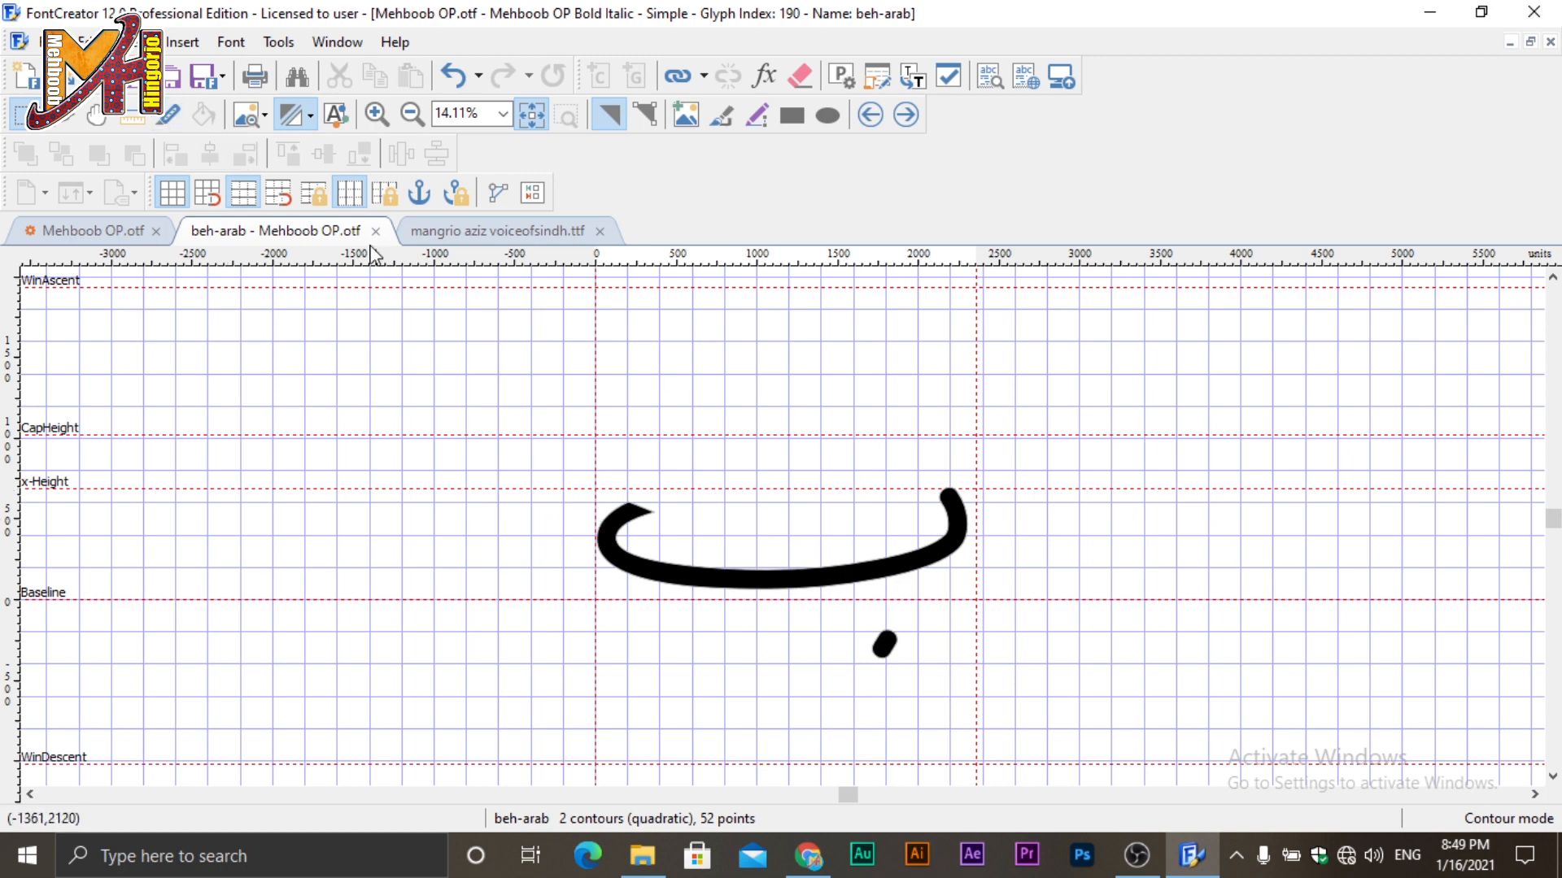
In point mode, extend the stroke's cut end into a tapered tip, slightly adjust points on the bowl and dot, and close the glyph.
left_click(645, 114)
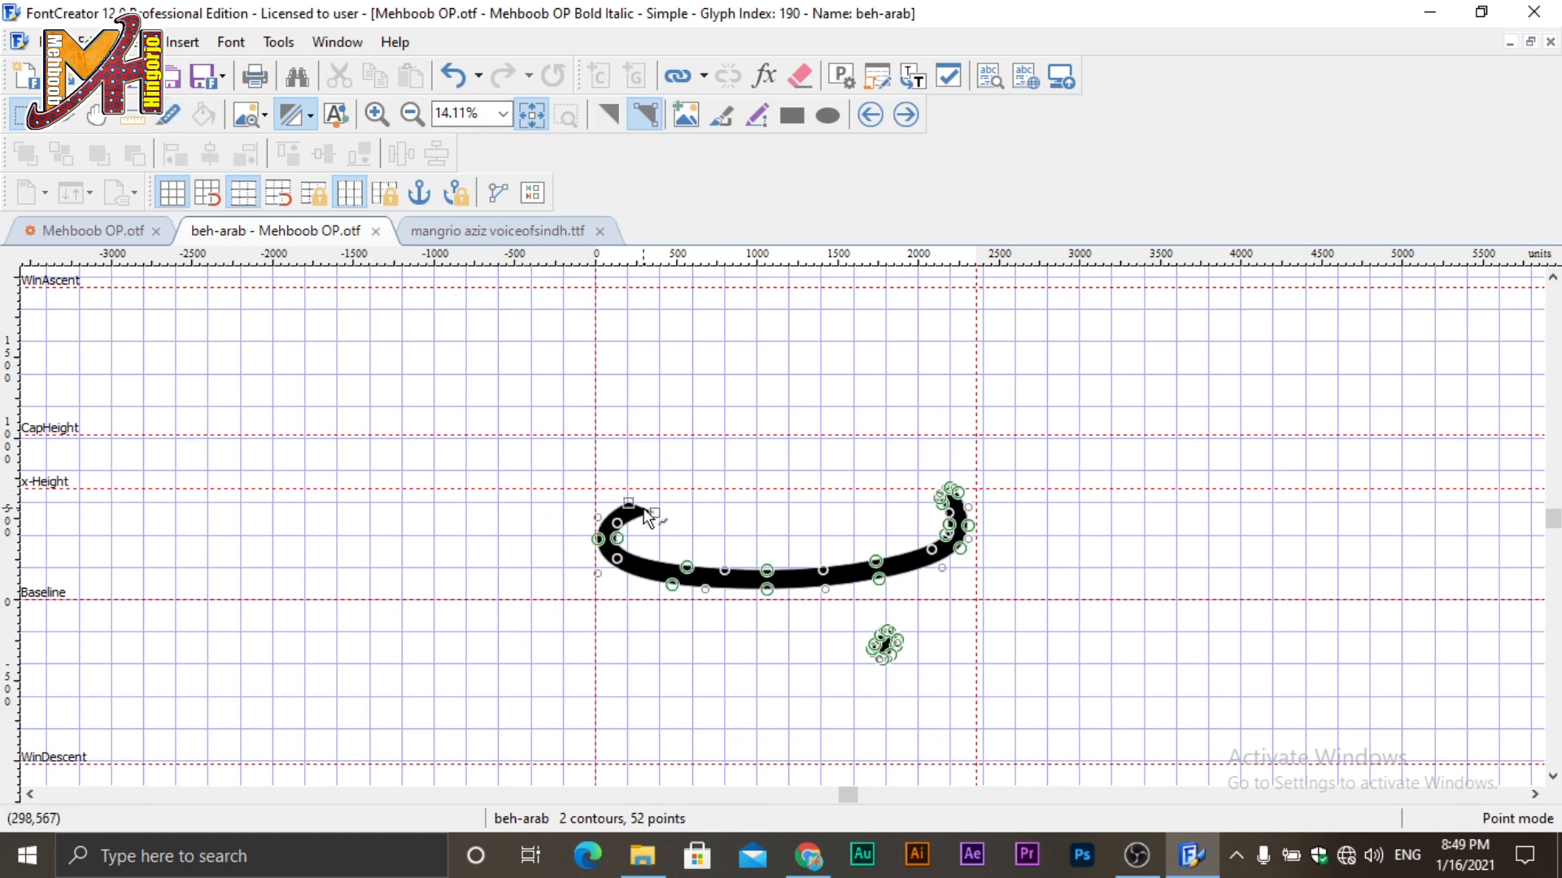
mouse_move(636, 502)
left_mouse_down()
mouse_move(624, 512)
mouse_move(652, 490)
mouse_move(687, 494)
left_mouse_up()
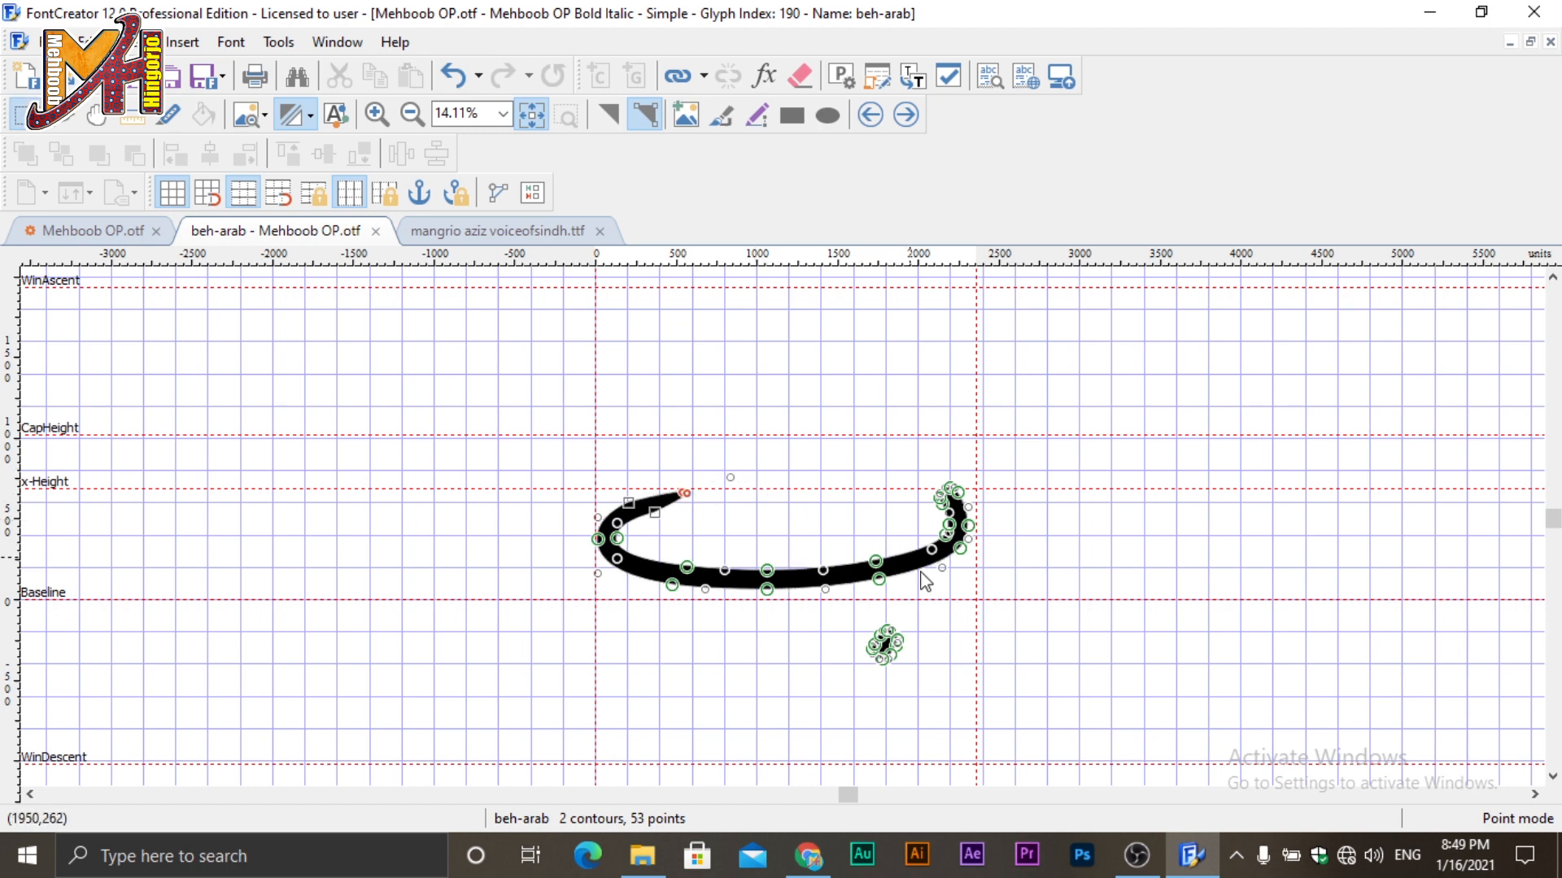
left_click_drag(876, 561, 872, 562)
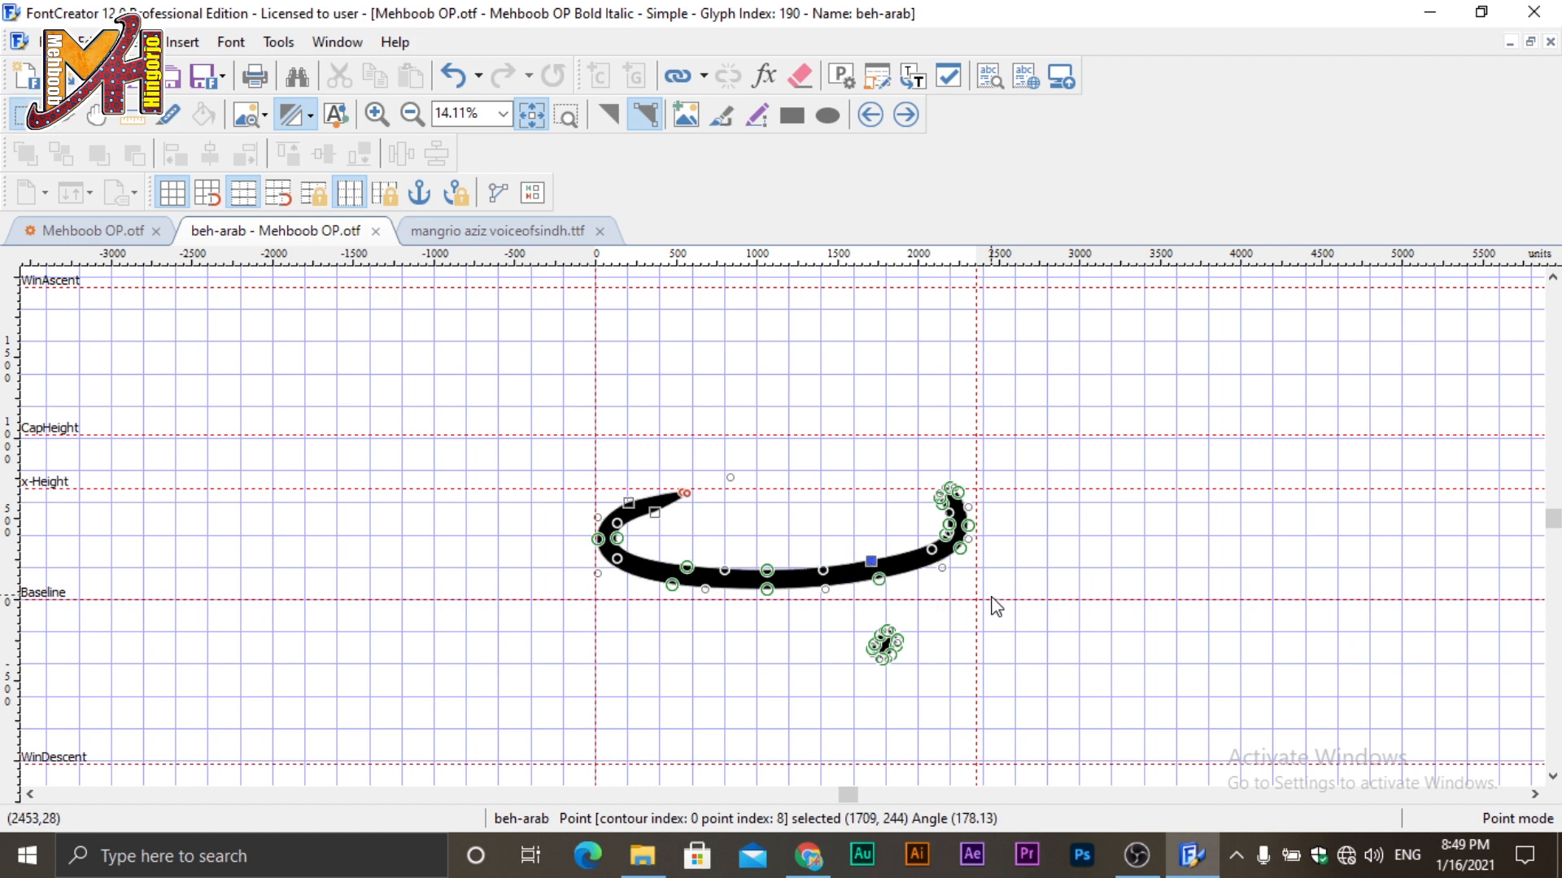
left_click(993, 600)
left_click_drag(881, 644, 868, 644)
left_click(1031, 641)
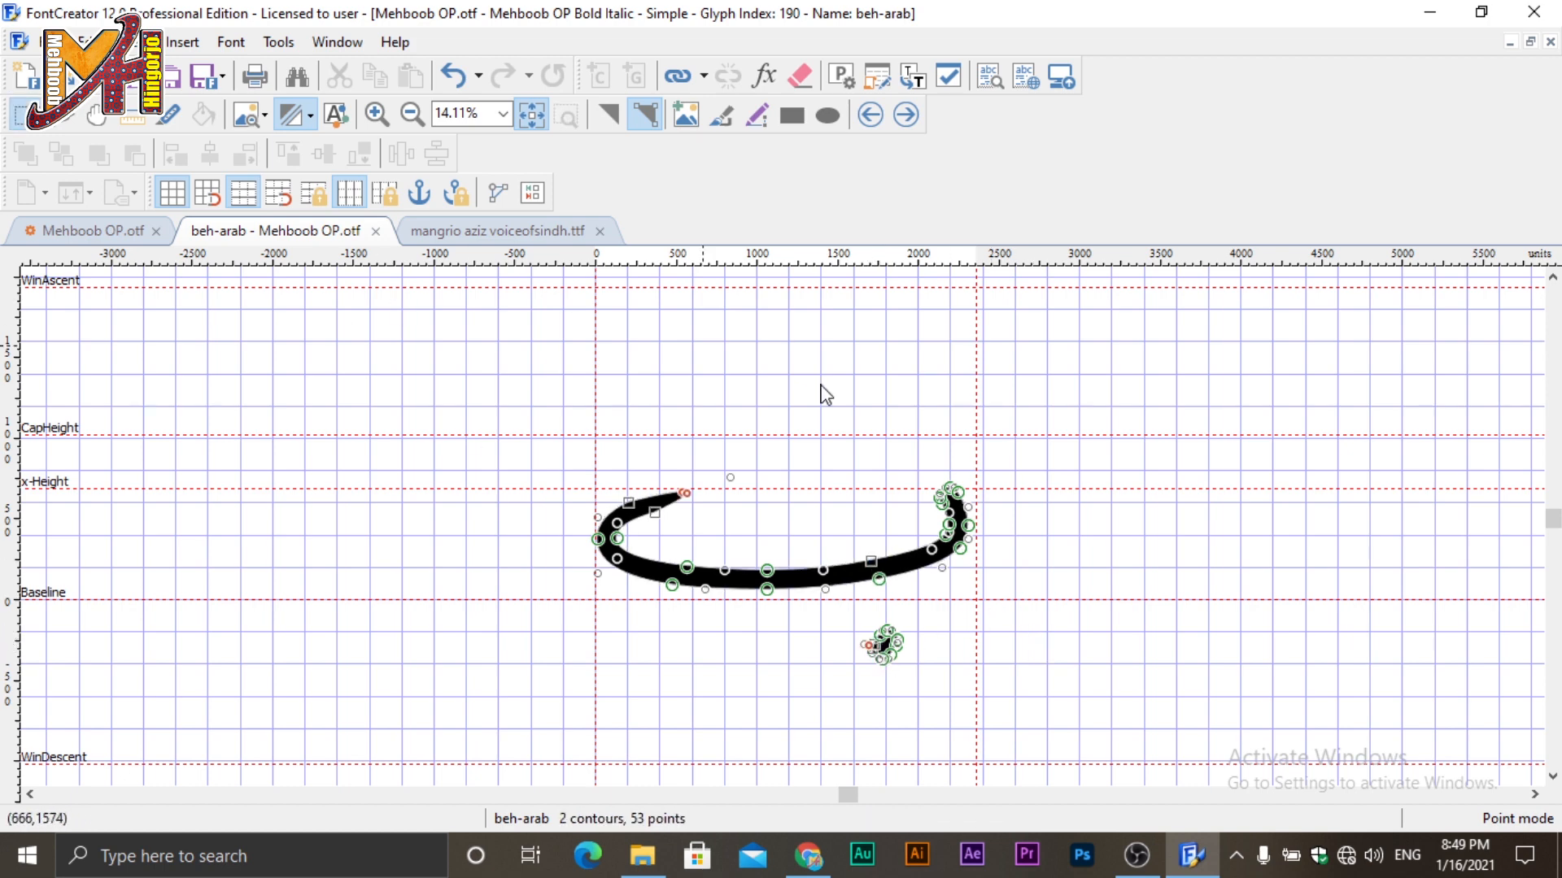
left_click(376, 232)
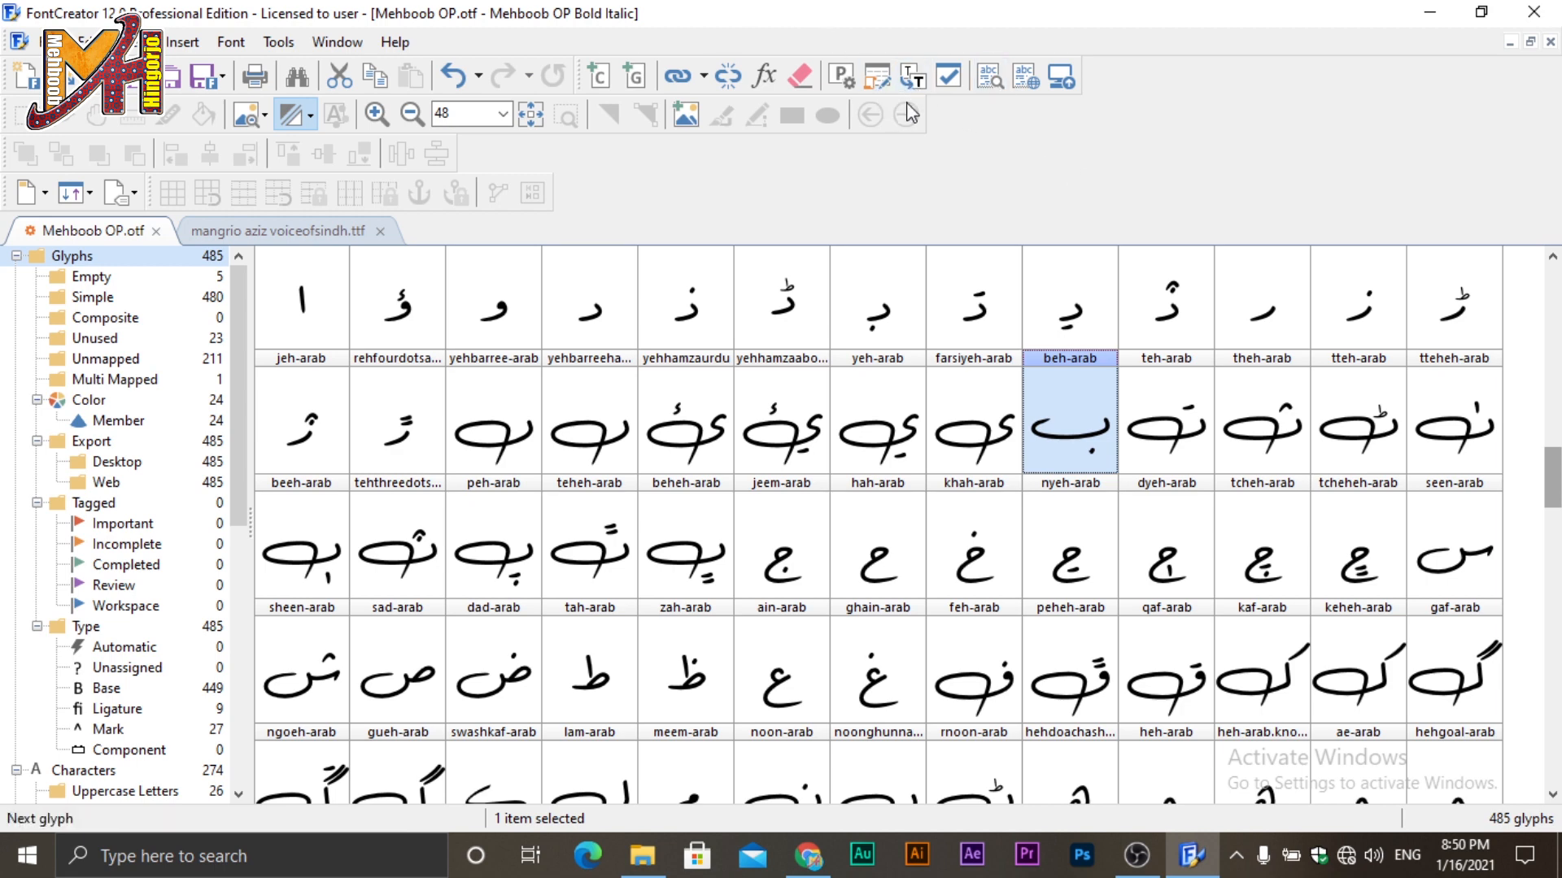
Test the Mehboob OP font, replacing the sample text with the Sindhi word محبوب.
left_click(990, 79)
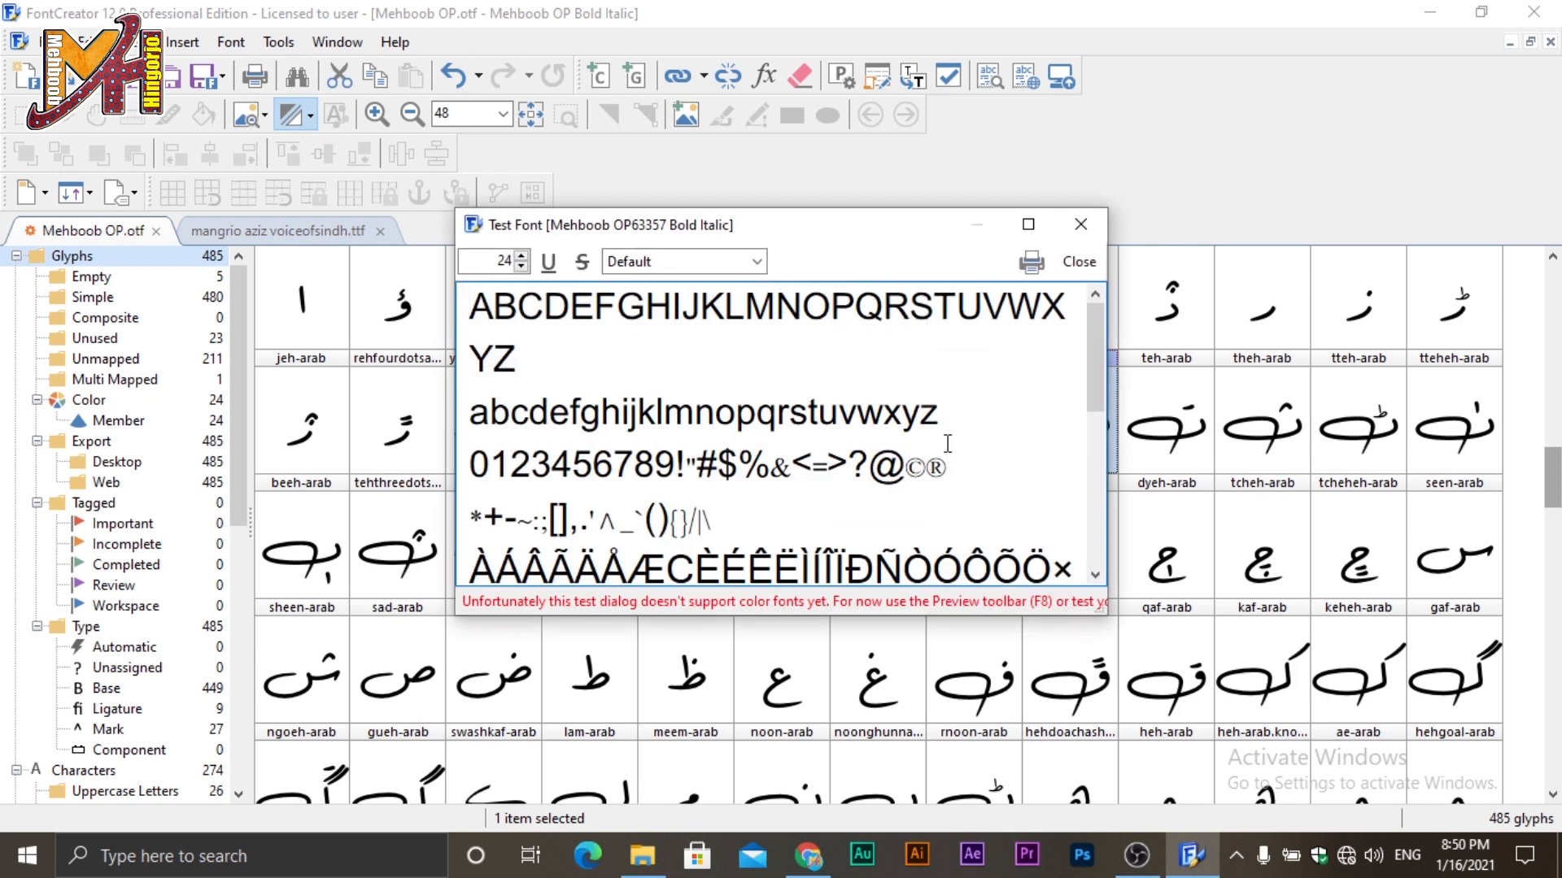
key("ctrl+a")
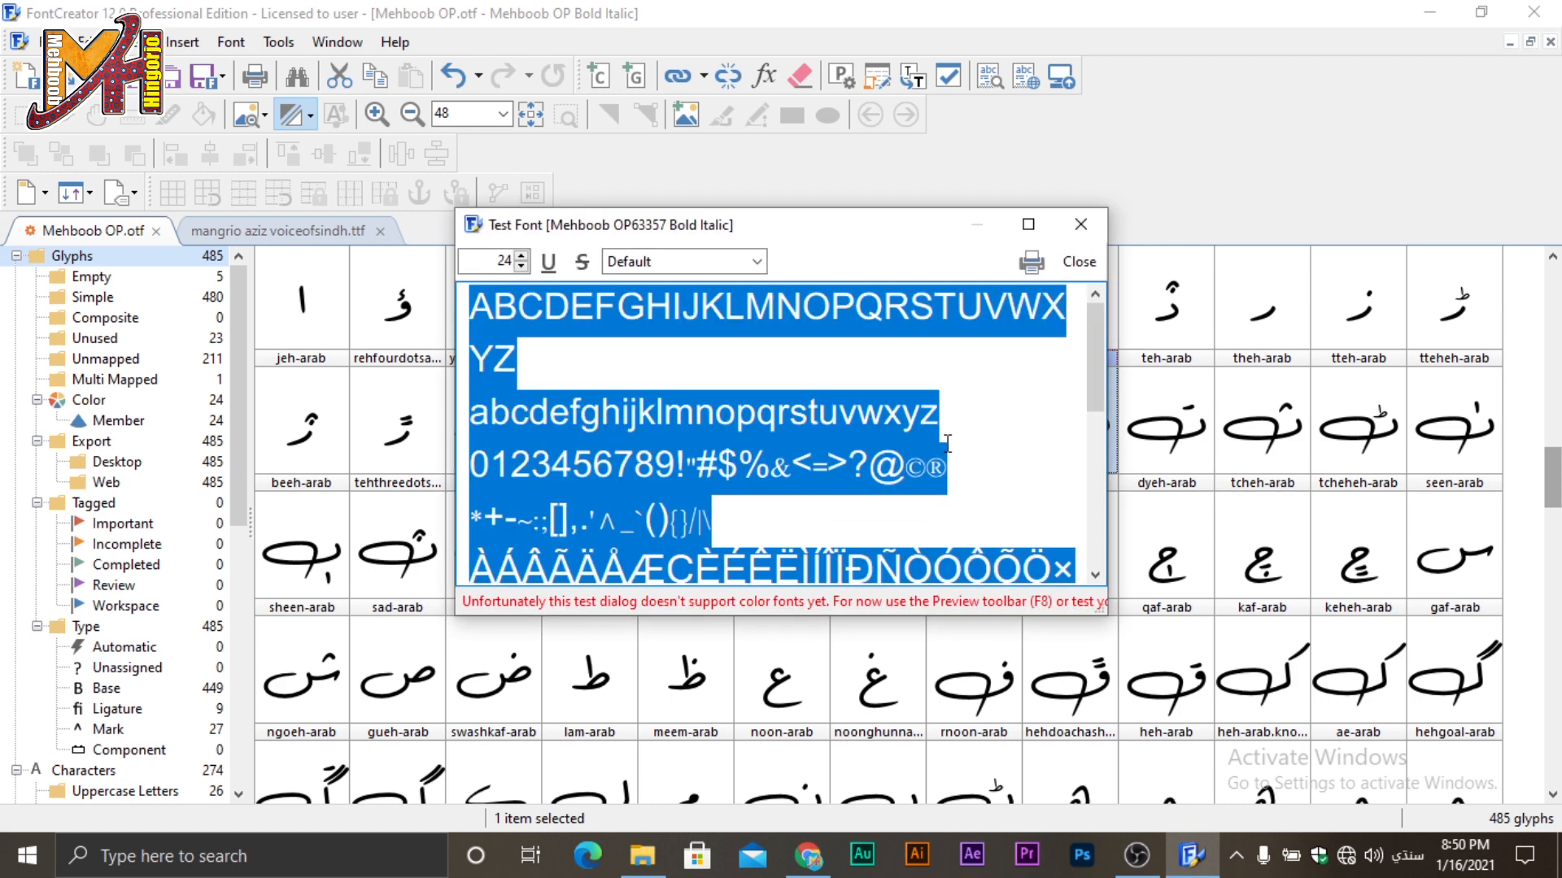
key("BackSpace")
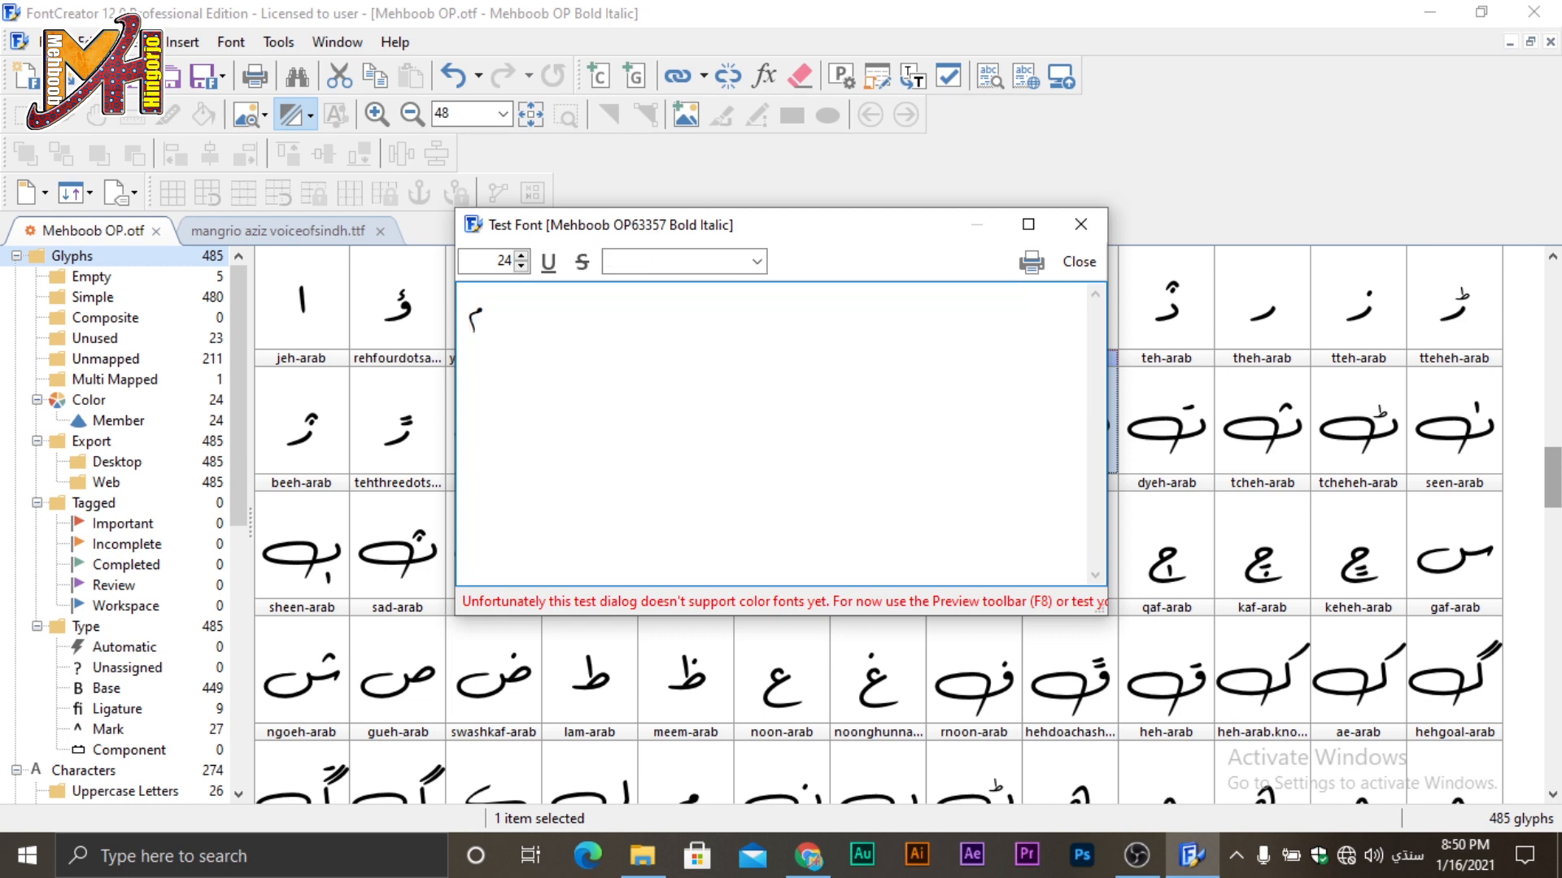
type("محبوب")
Enlarge the test word to size 101, check how the edited final letter joins, and close the font test.
left_click_drag(471, 315, 569, 316)
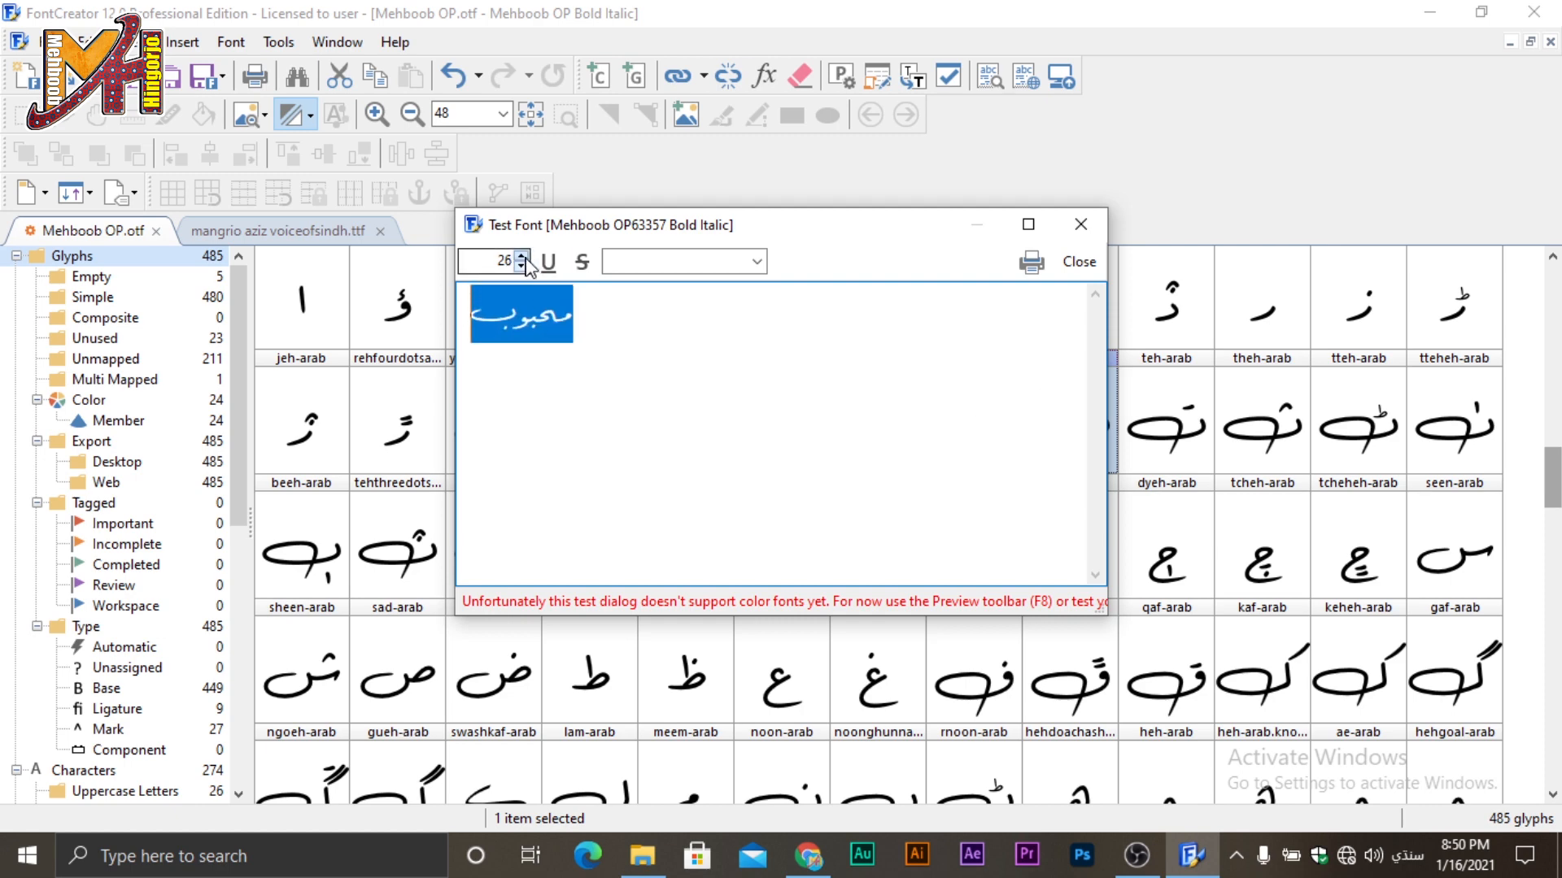
left_click(522, 256)
left_click(524, 257)
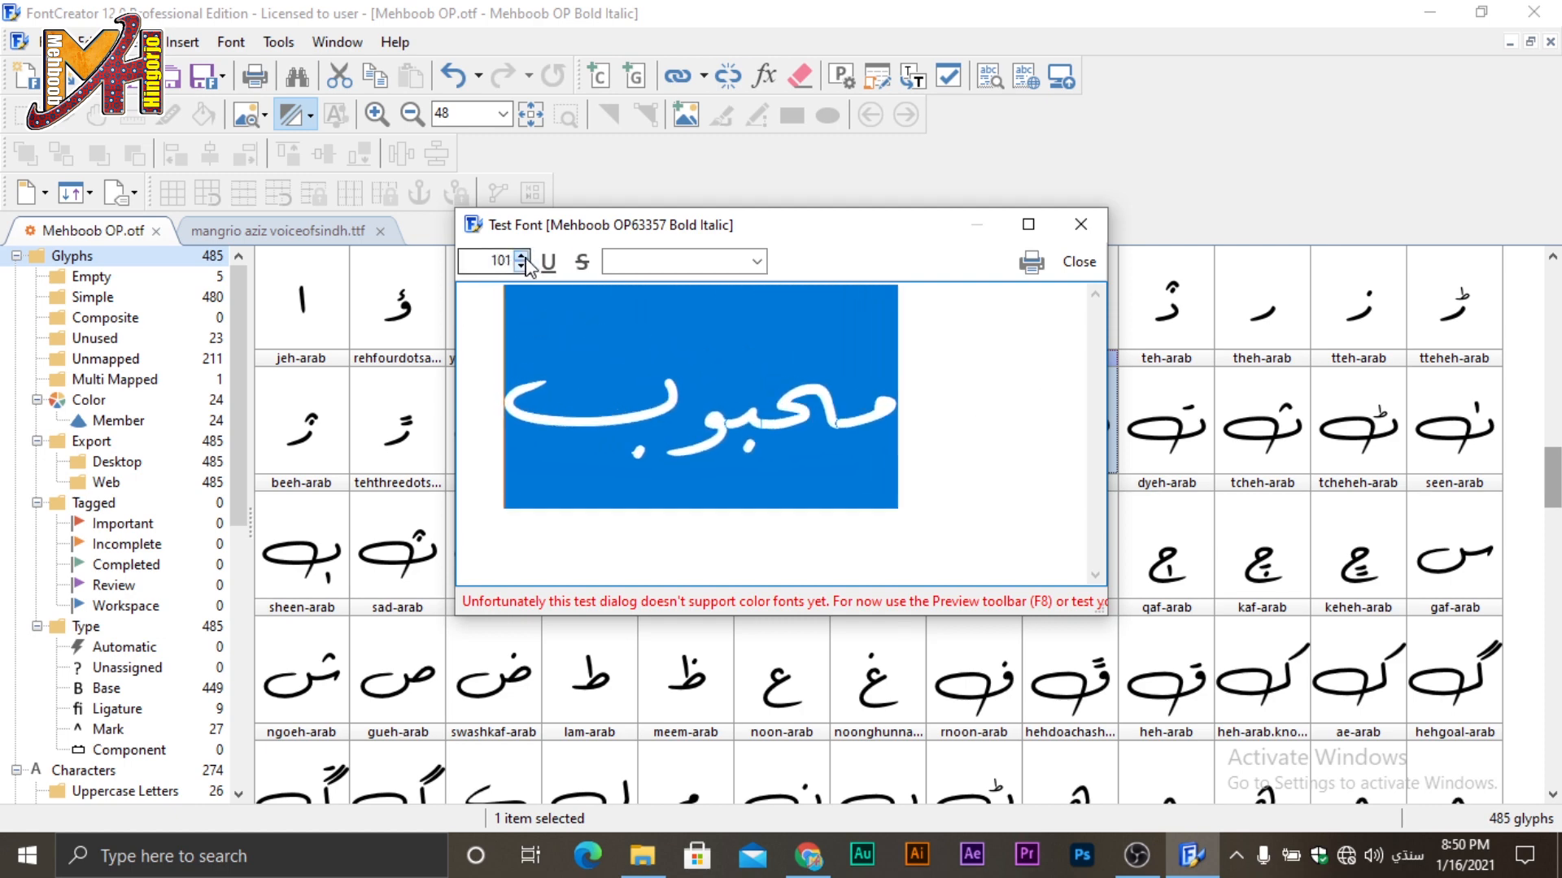
left_click(828, 446)
mouse_move(688, 414)
left_mouse_down()
mouse_move(548, 415)
mouse_move(683, 415)
left_mouse_up()
left_click(1086, 230)
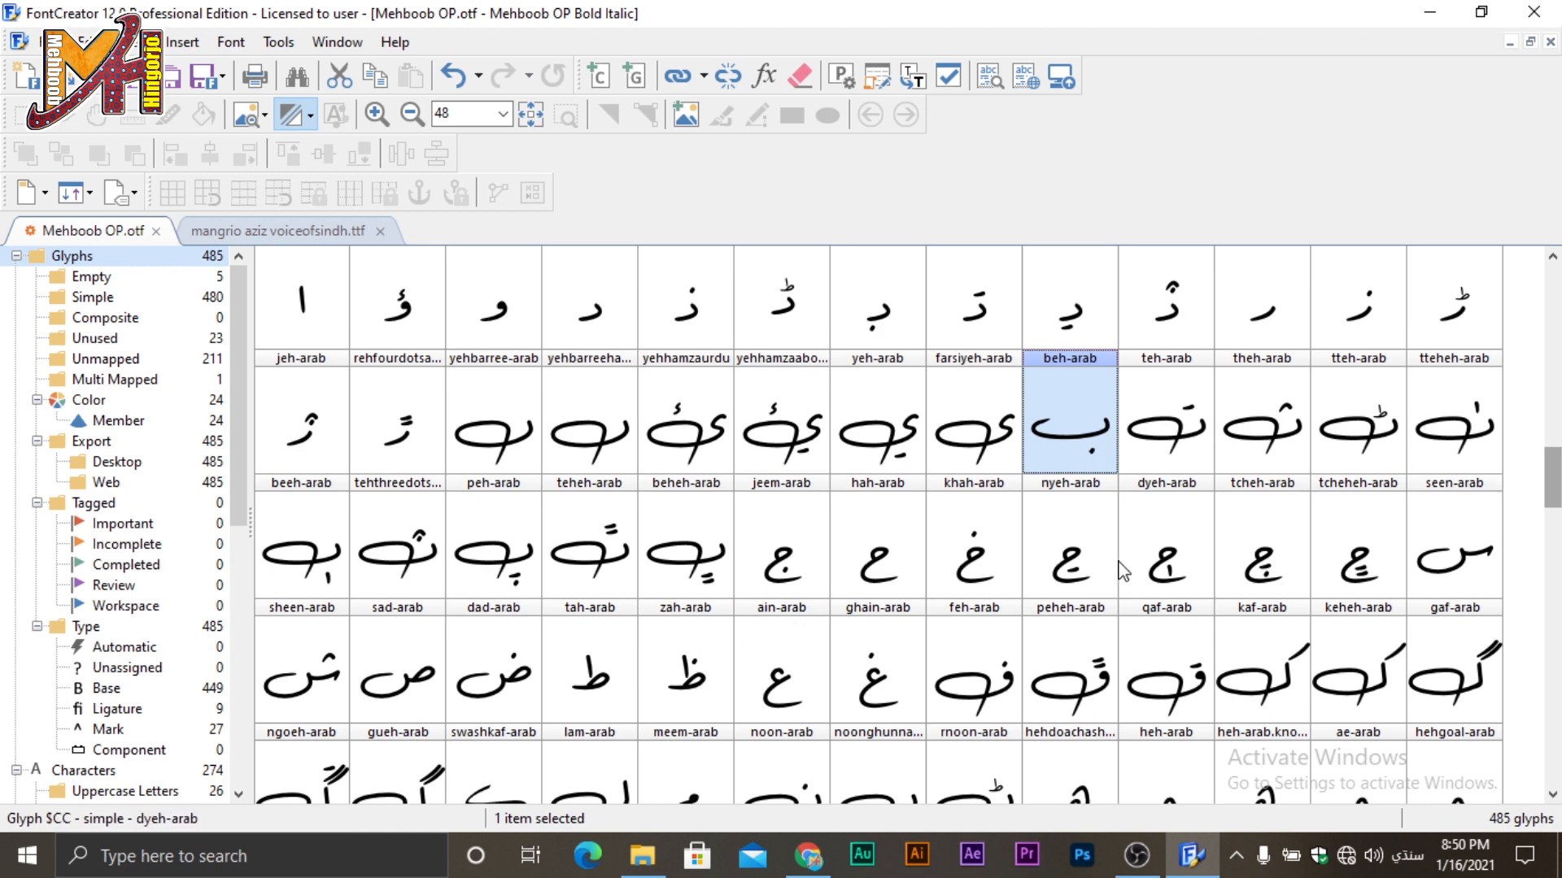
Copy the reshaped bowl contour from the beh-arab glyph without its dot, and close both the glyph and the second open font.
double_click(1067, 444)
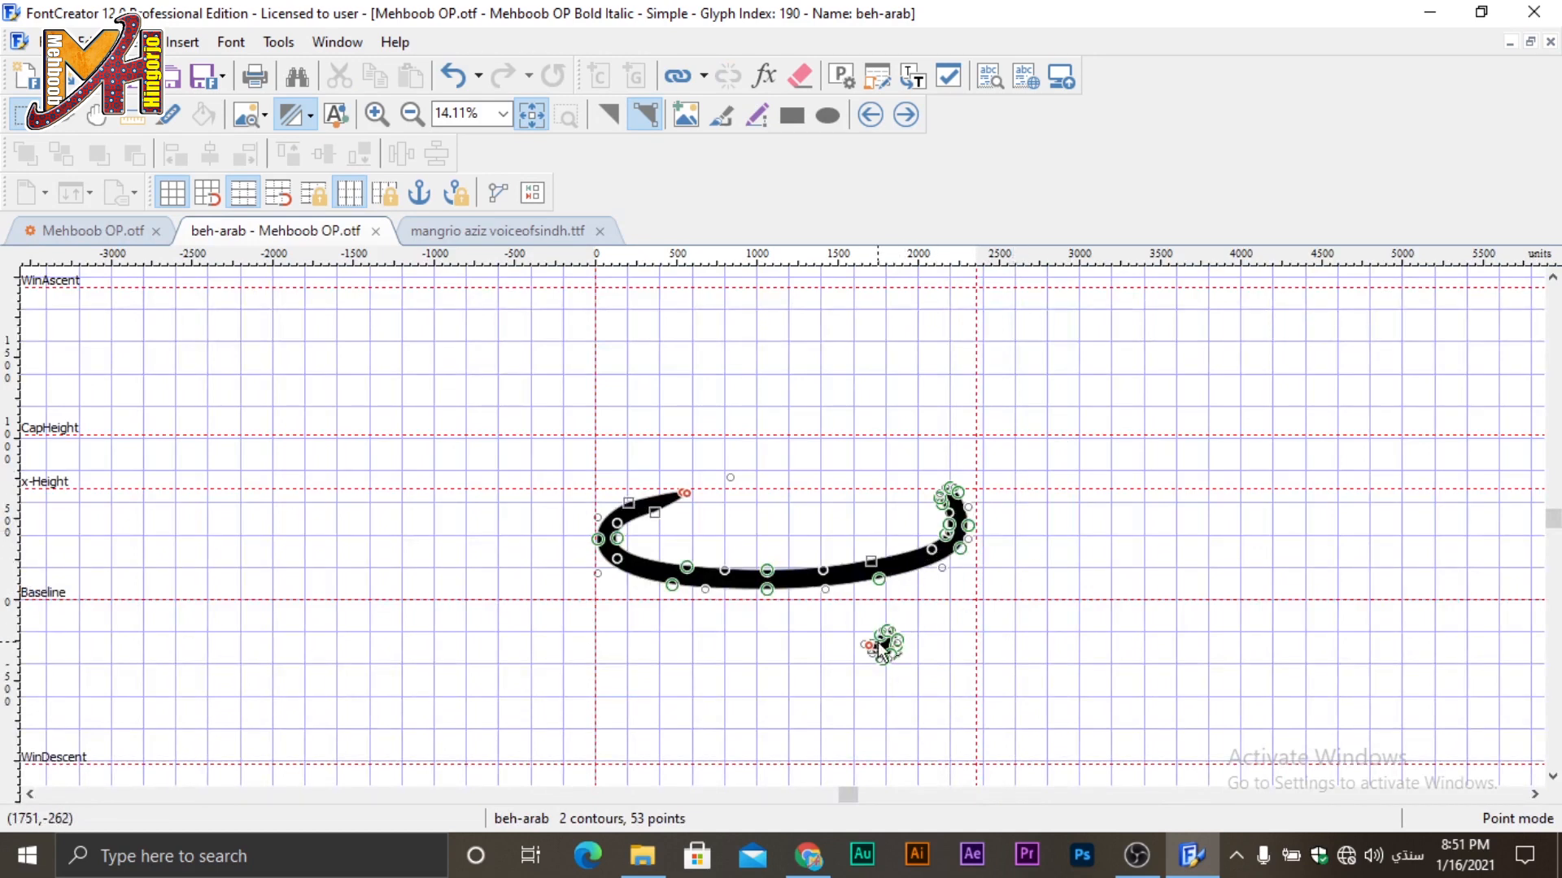
left_click(608, 115)
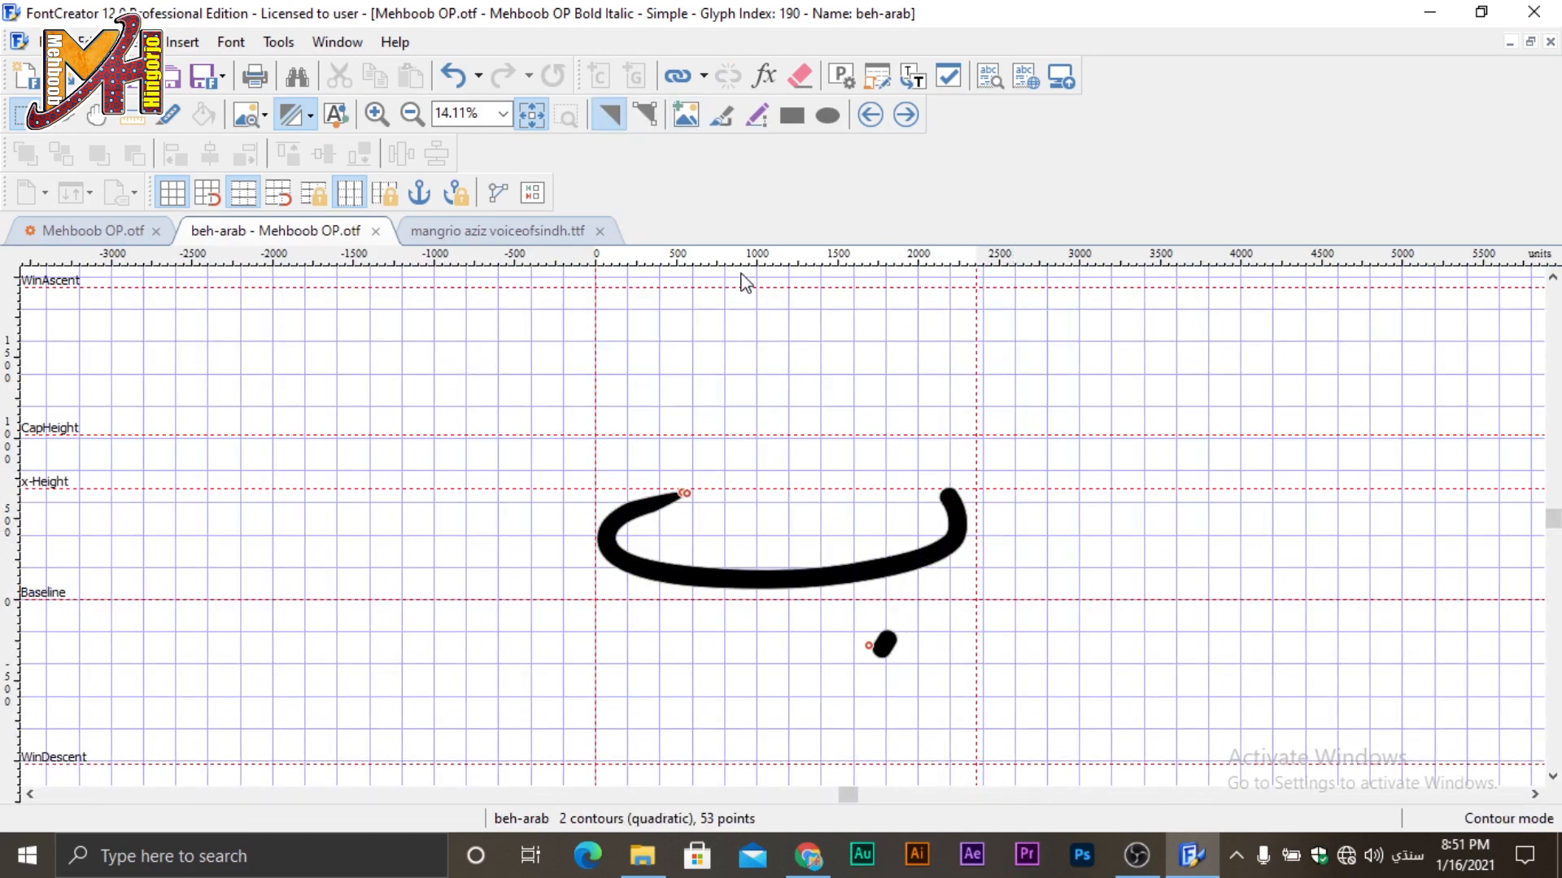
left_click(875, 568)
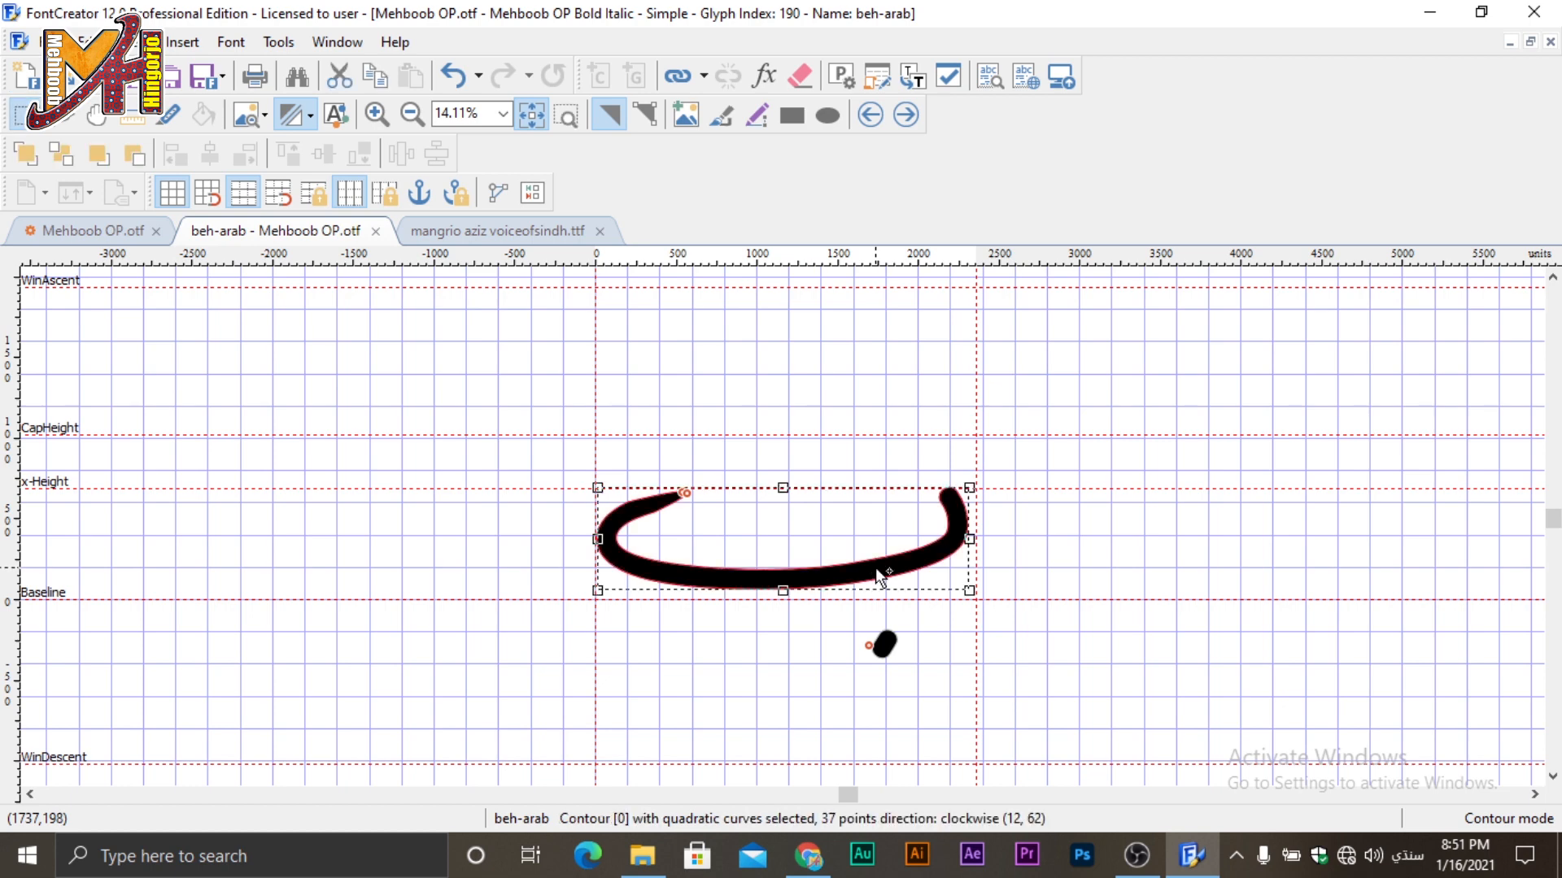
left_click(376, 232)
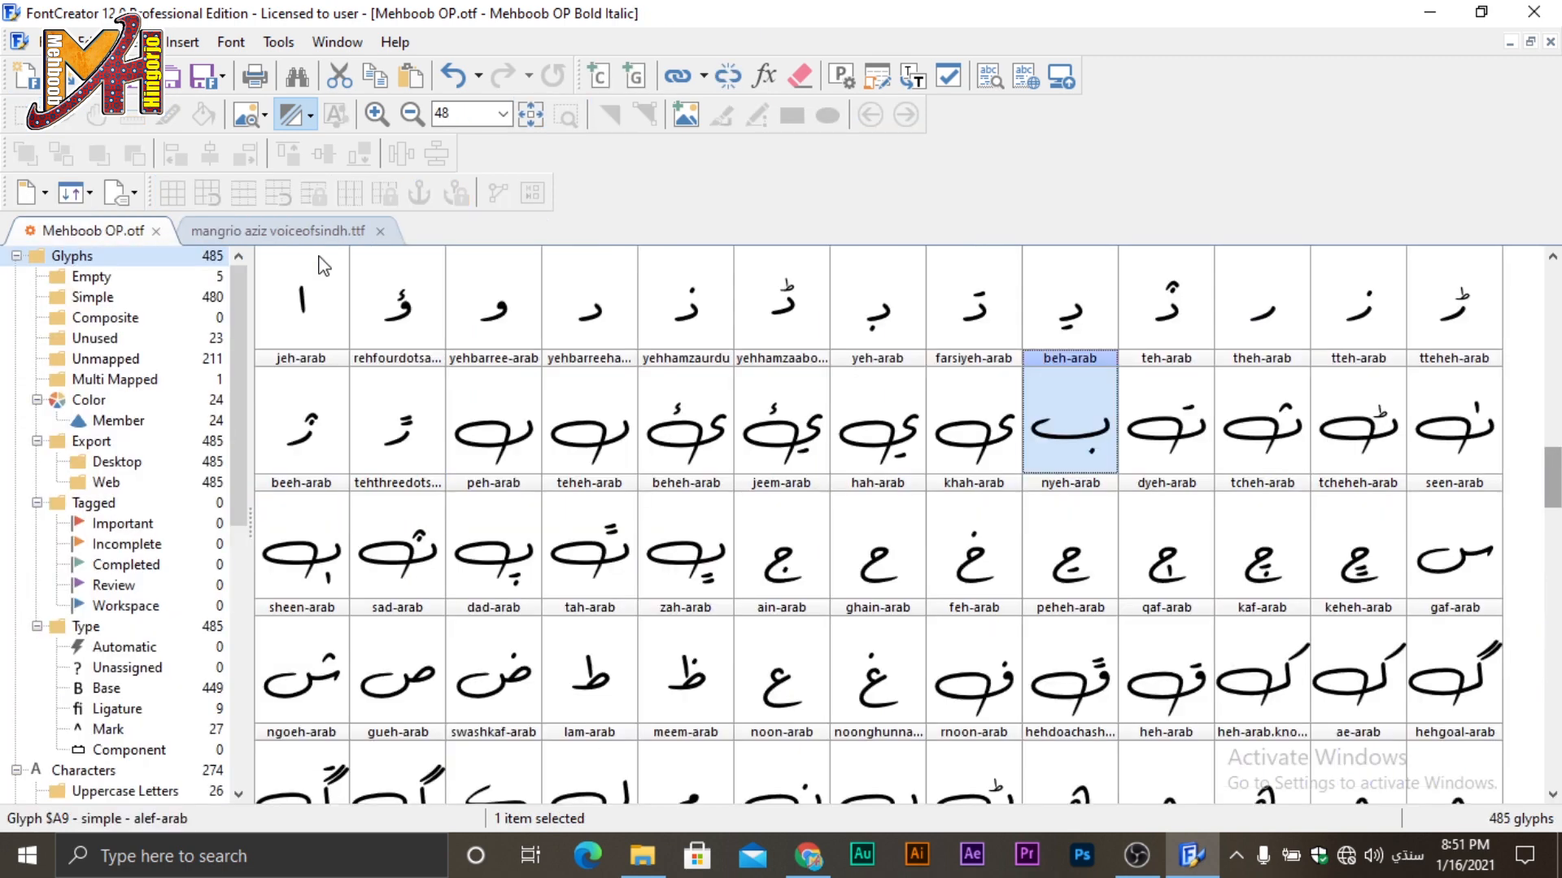
left_click(268, 232)
left_click(379, 232)
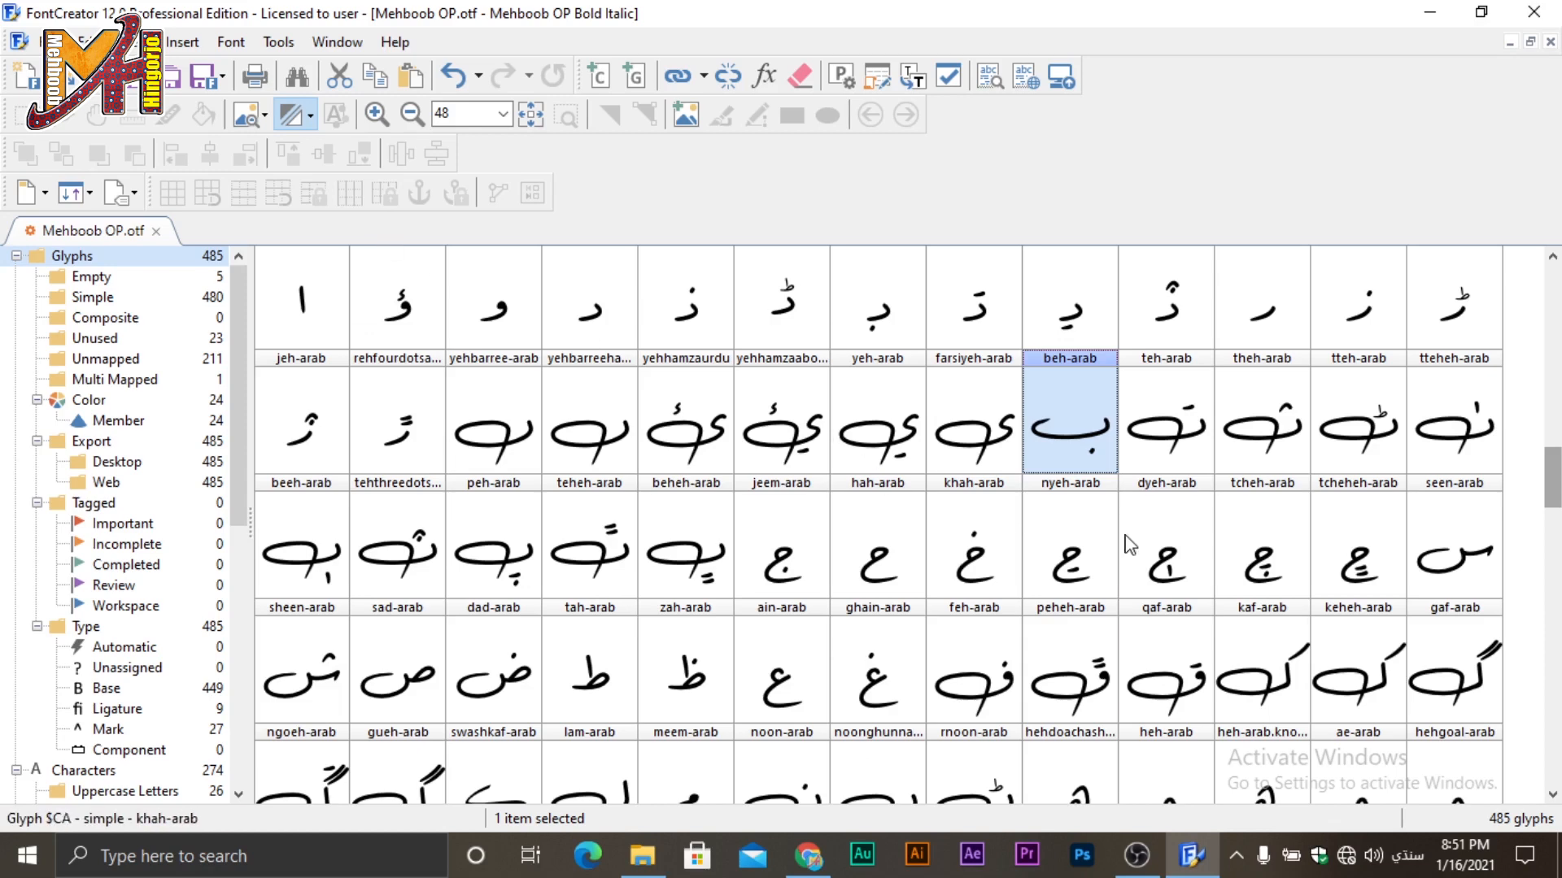
Replace the looped main contour of teh-arab with the copied bowl, keeping the upper mark, and close the glyph.
double_click(1193, 433)
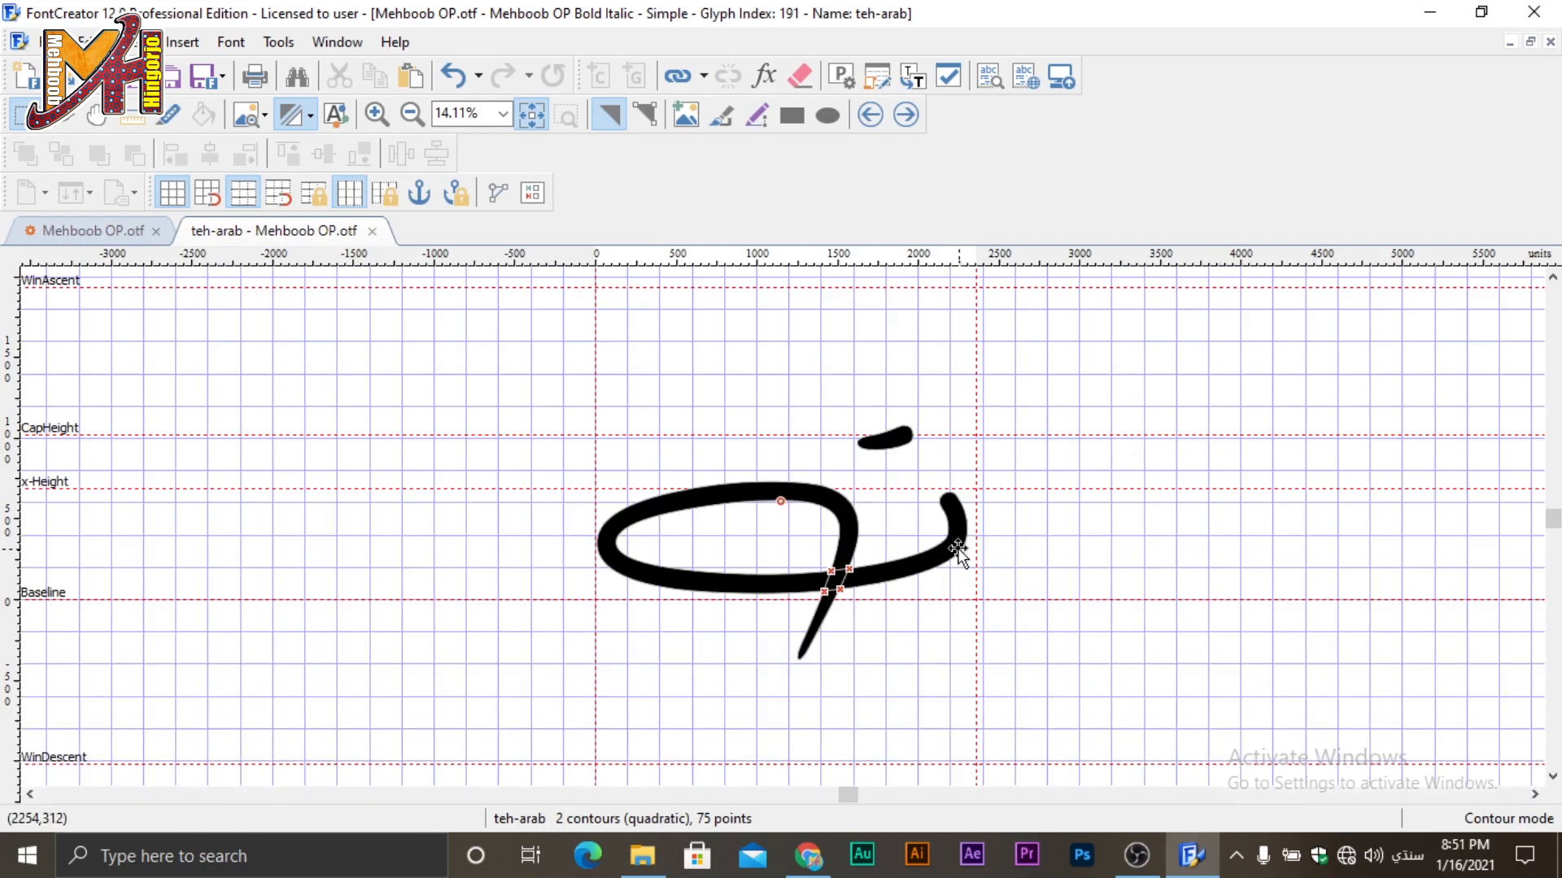
left_click(955, 552)
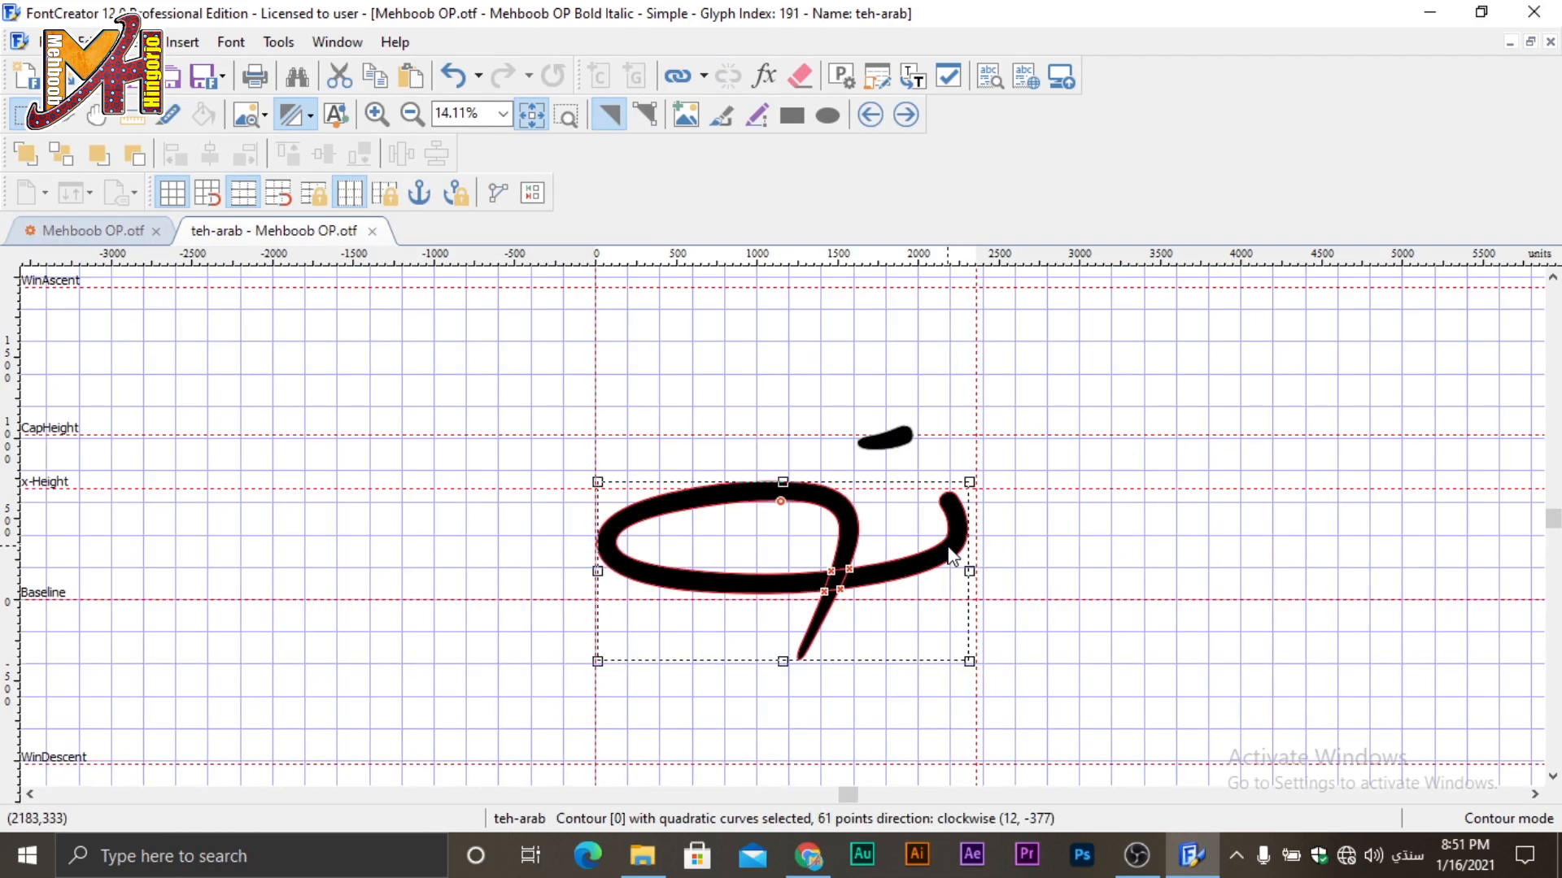
key("Delete")
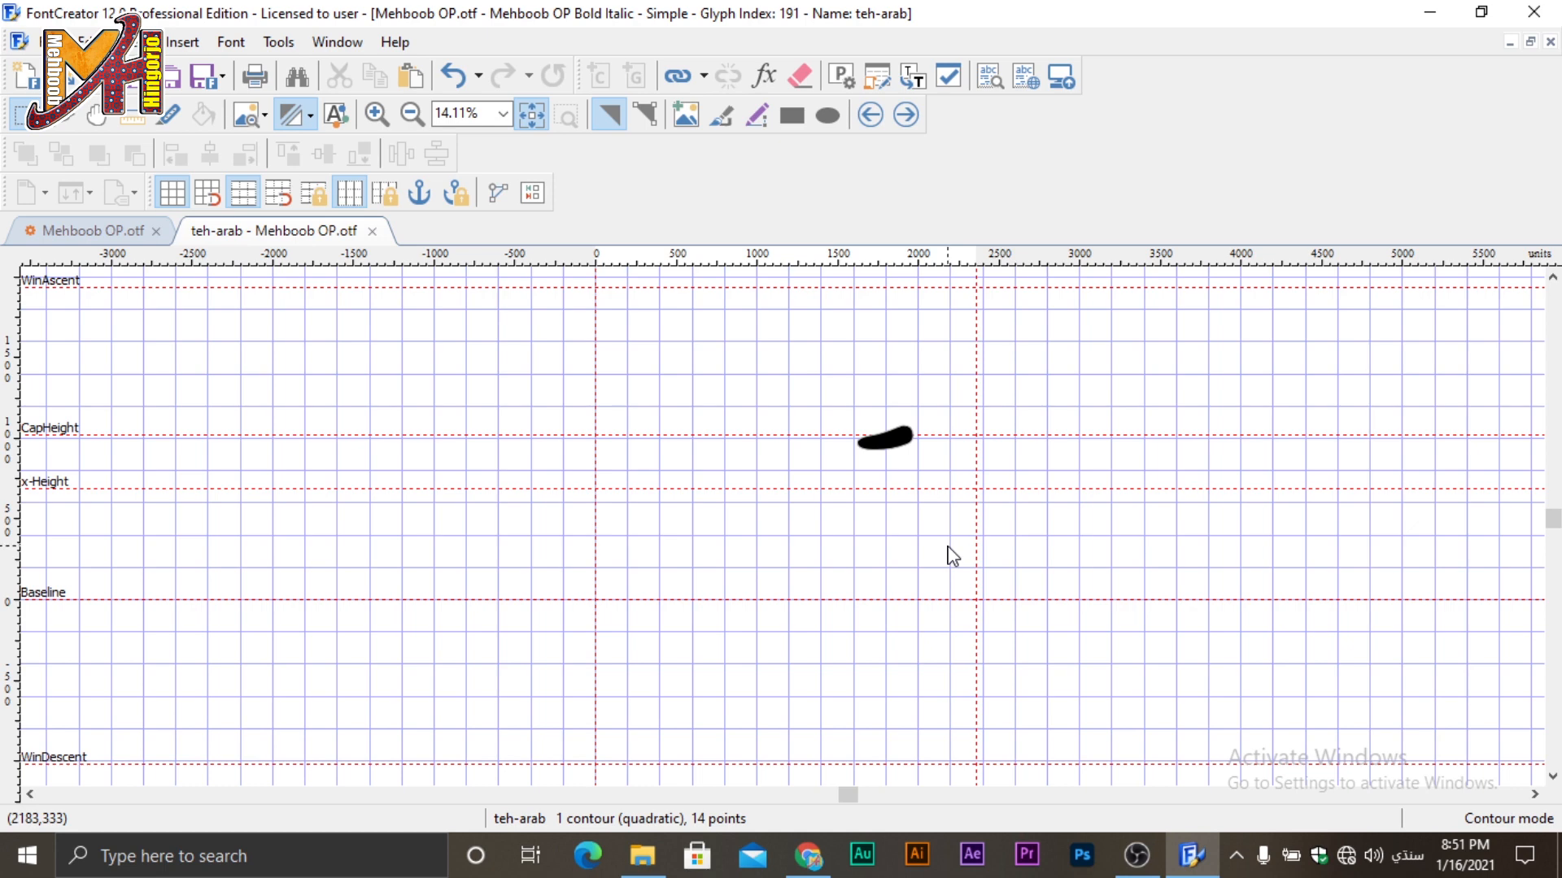
key("ctrl+z")
left_click(1095, 537)
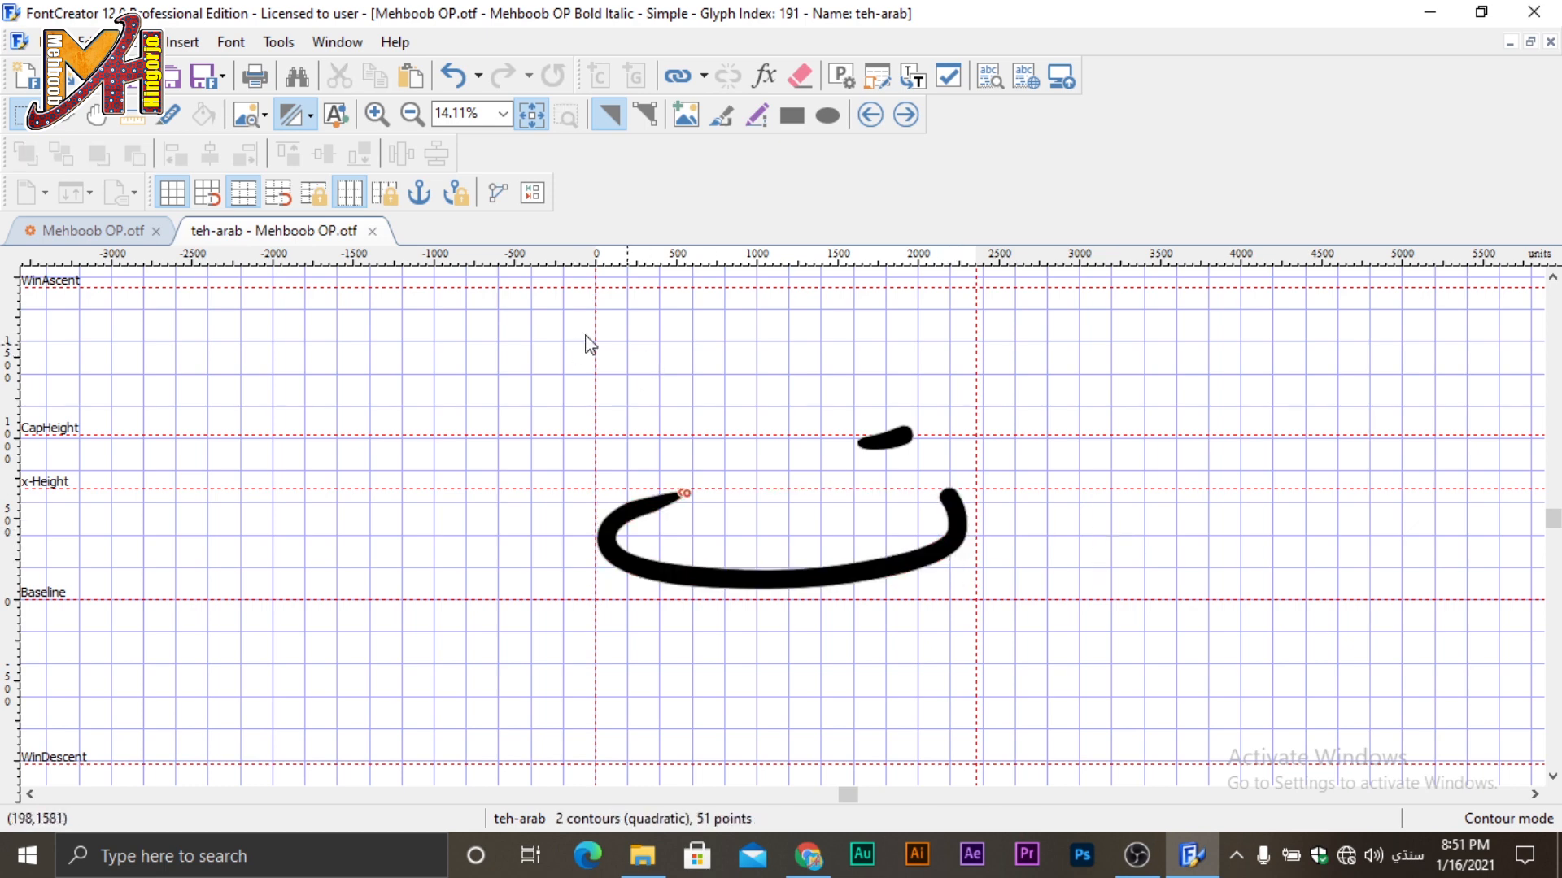
left_click(372, 231)
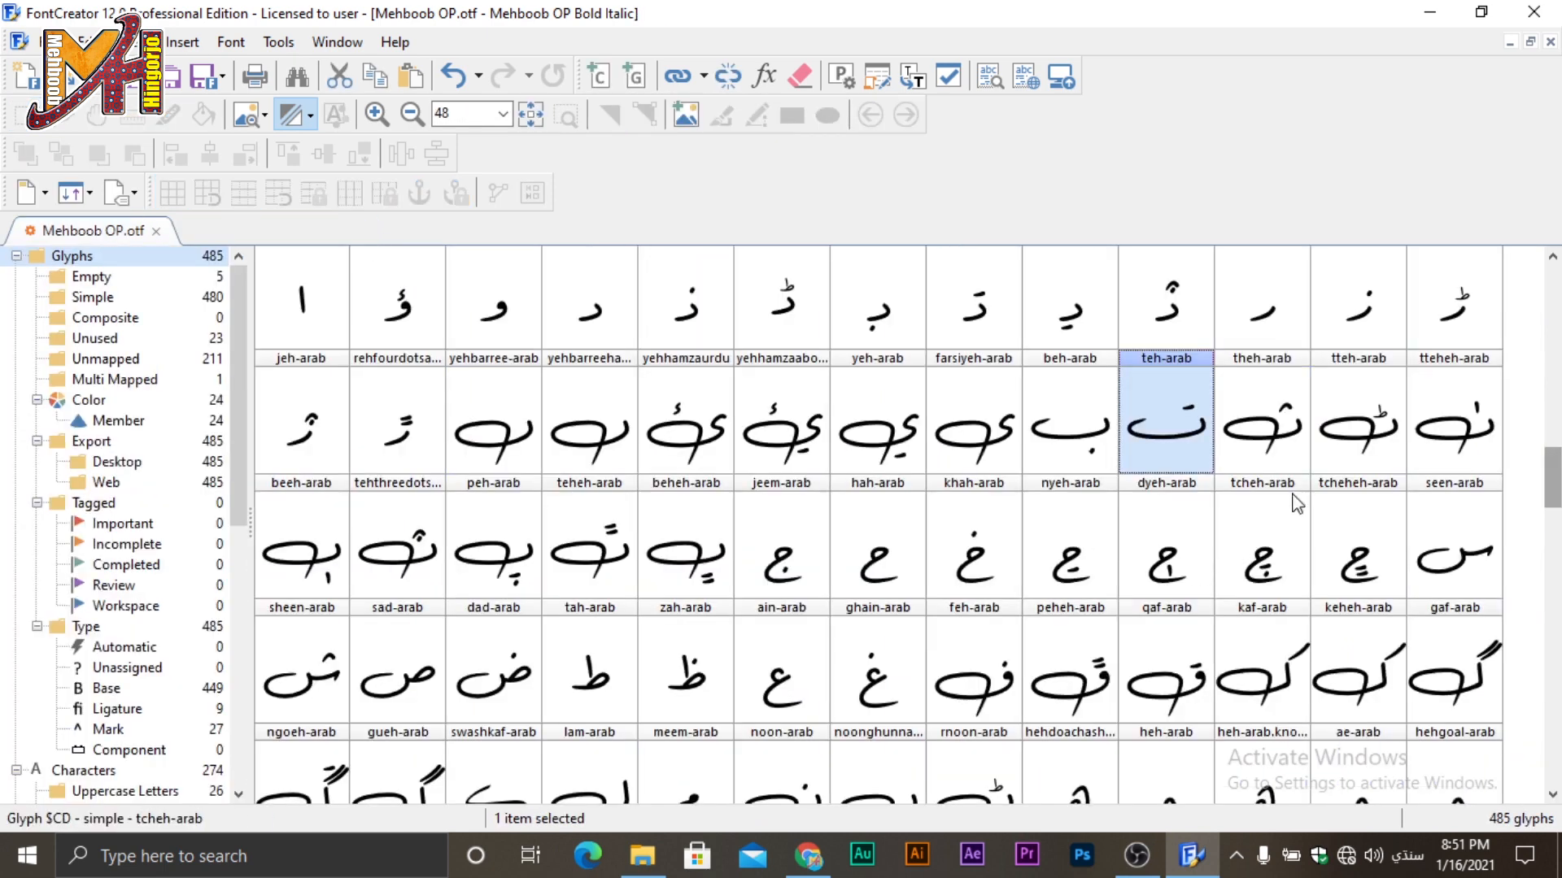
Swap theh-arab's looped main contour for the copied bowl beneath its curved mark, and close the glyph.
left_click(1283, 446)
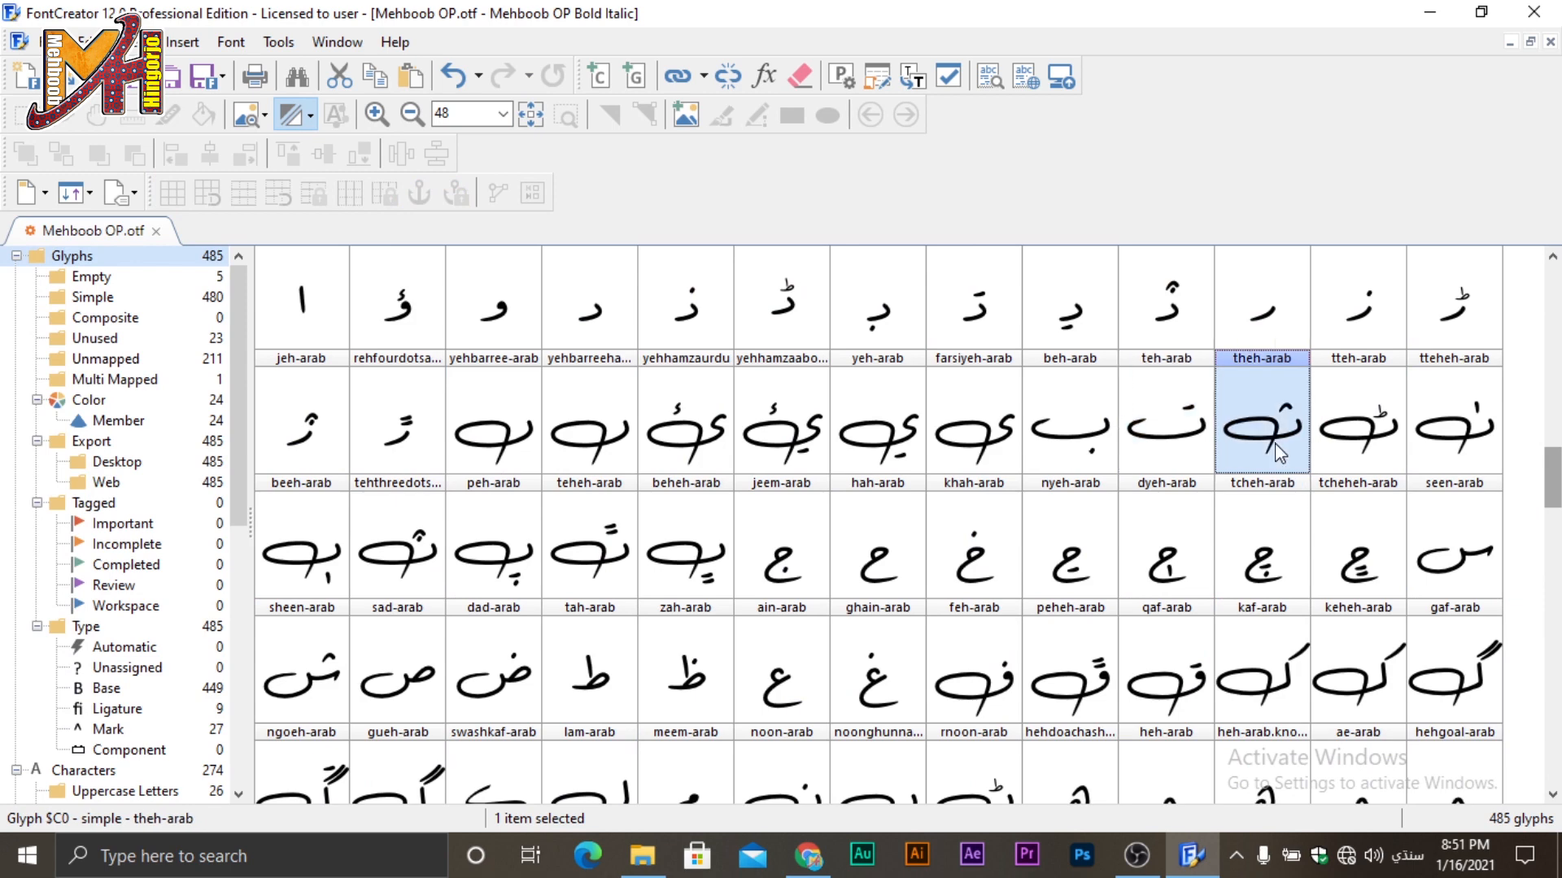
double_click(1222, 432)
left_click(964, 528)
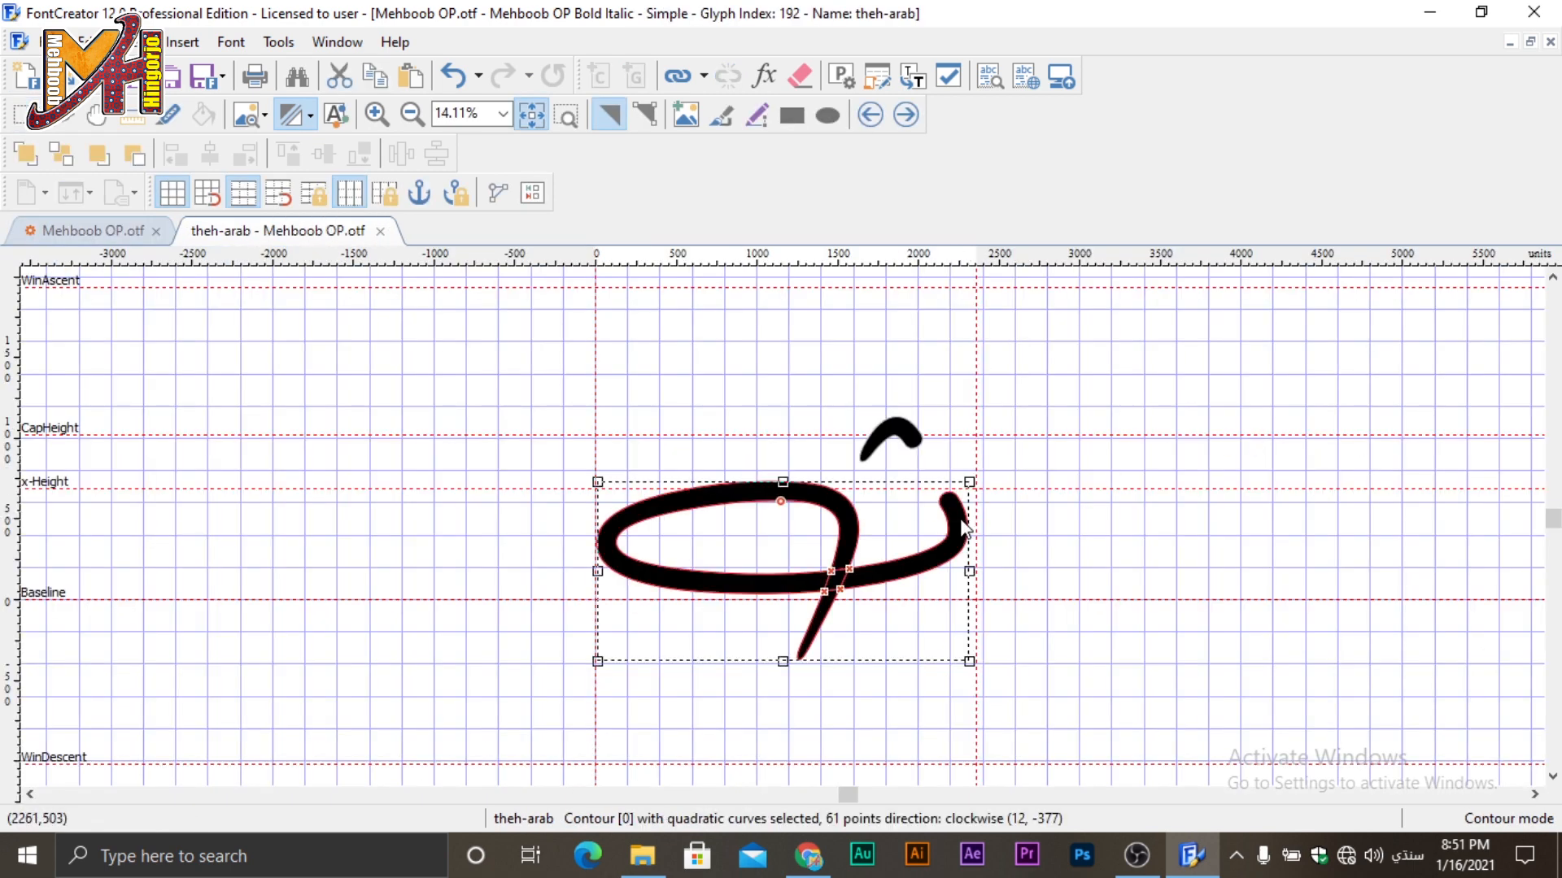
key("Delete")
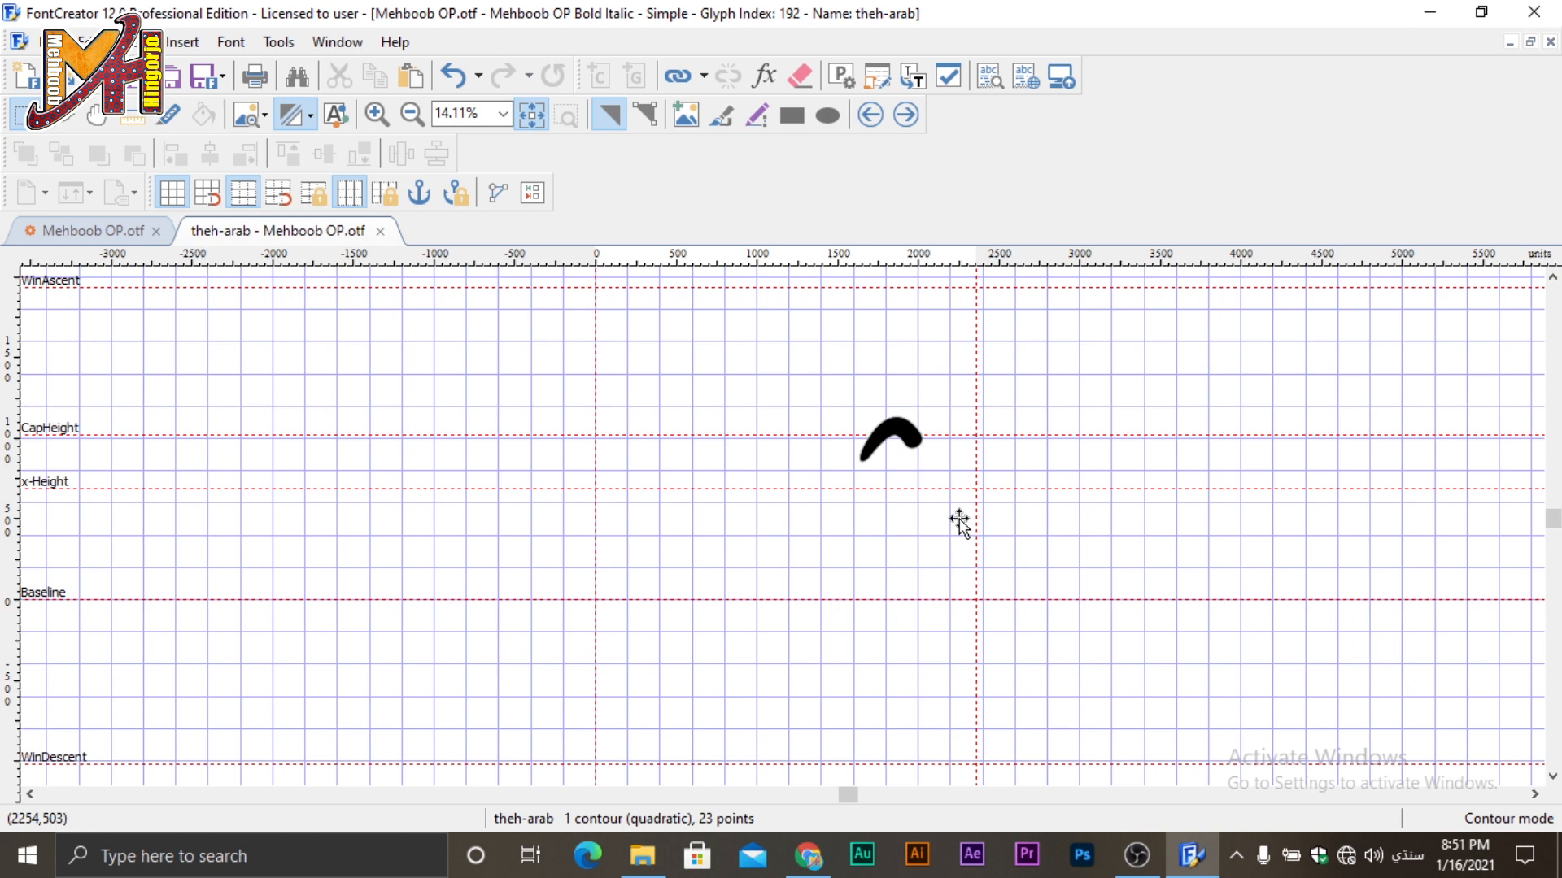
key("ctrl+v")
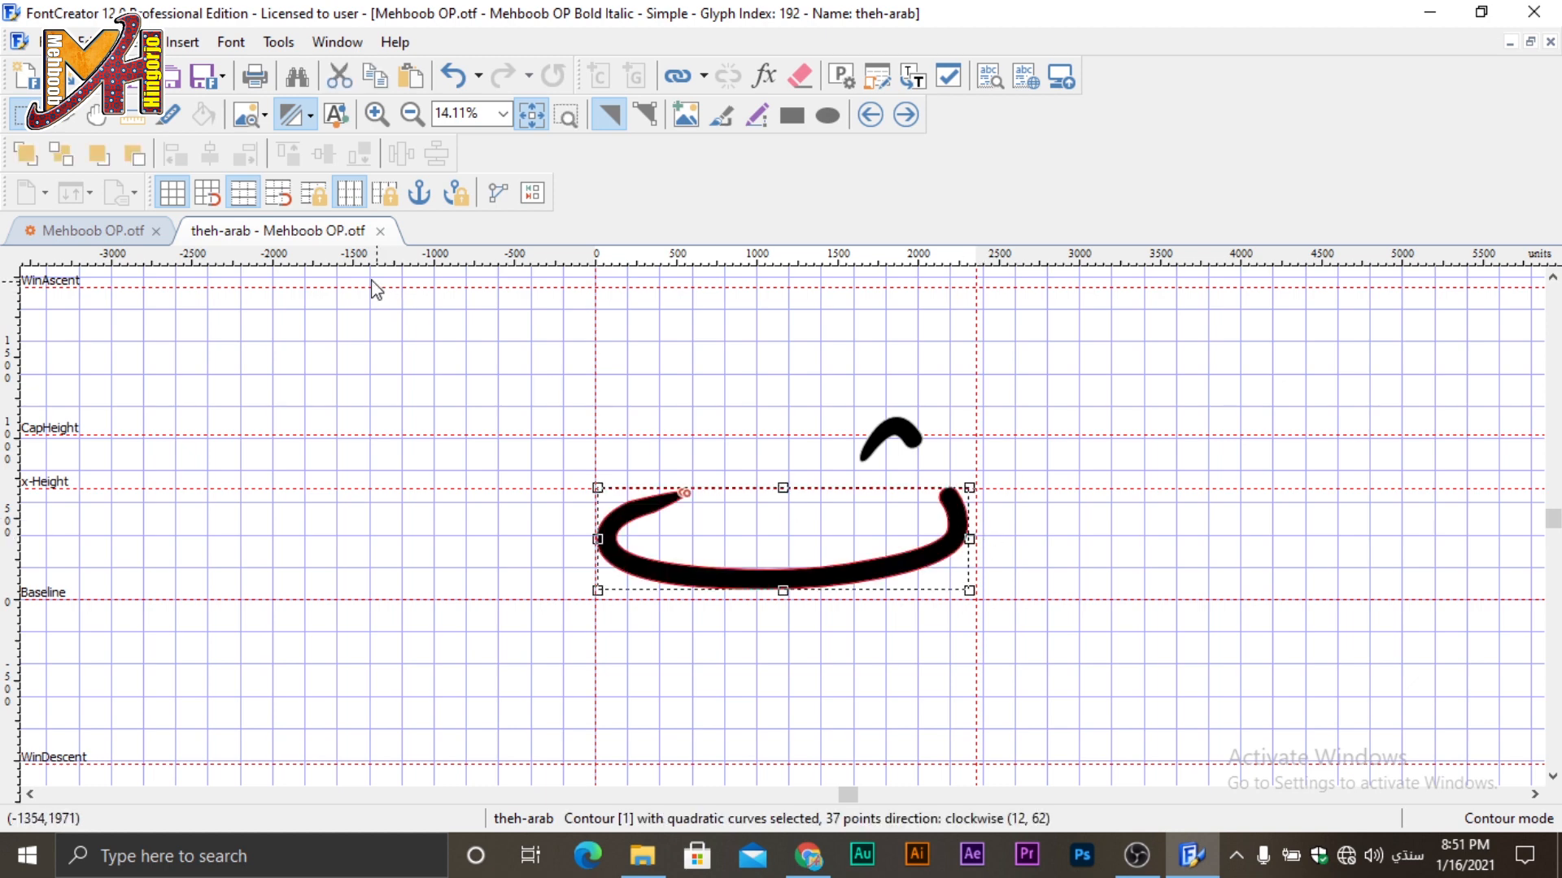
left_click(380, 233)
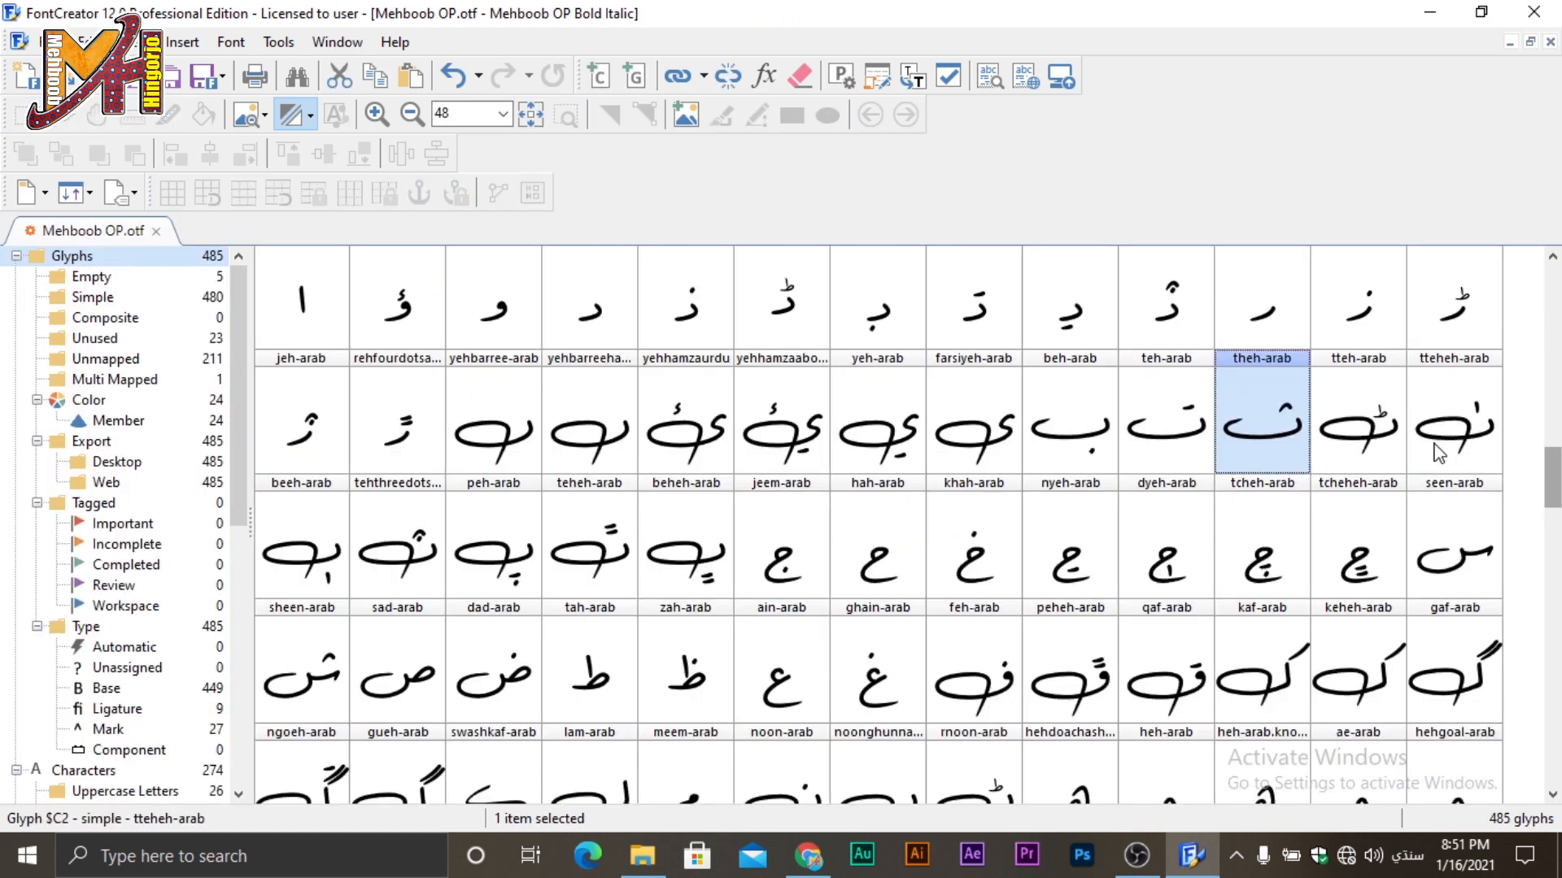
Delete tteh-arab's looped main contour and paste the copied bowl in its place under the small tah mark.
double_click(1346, 442)
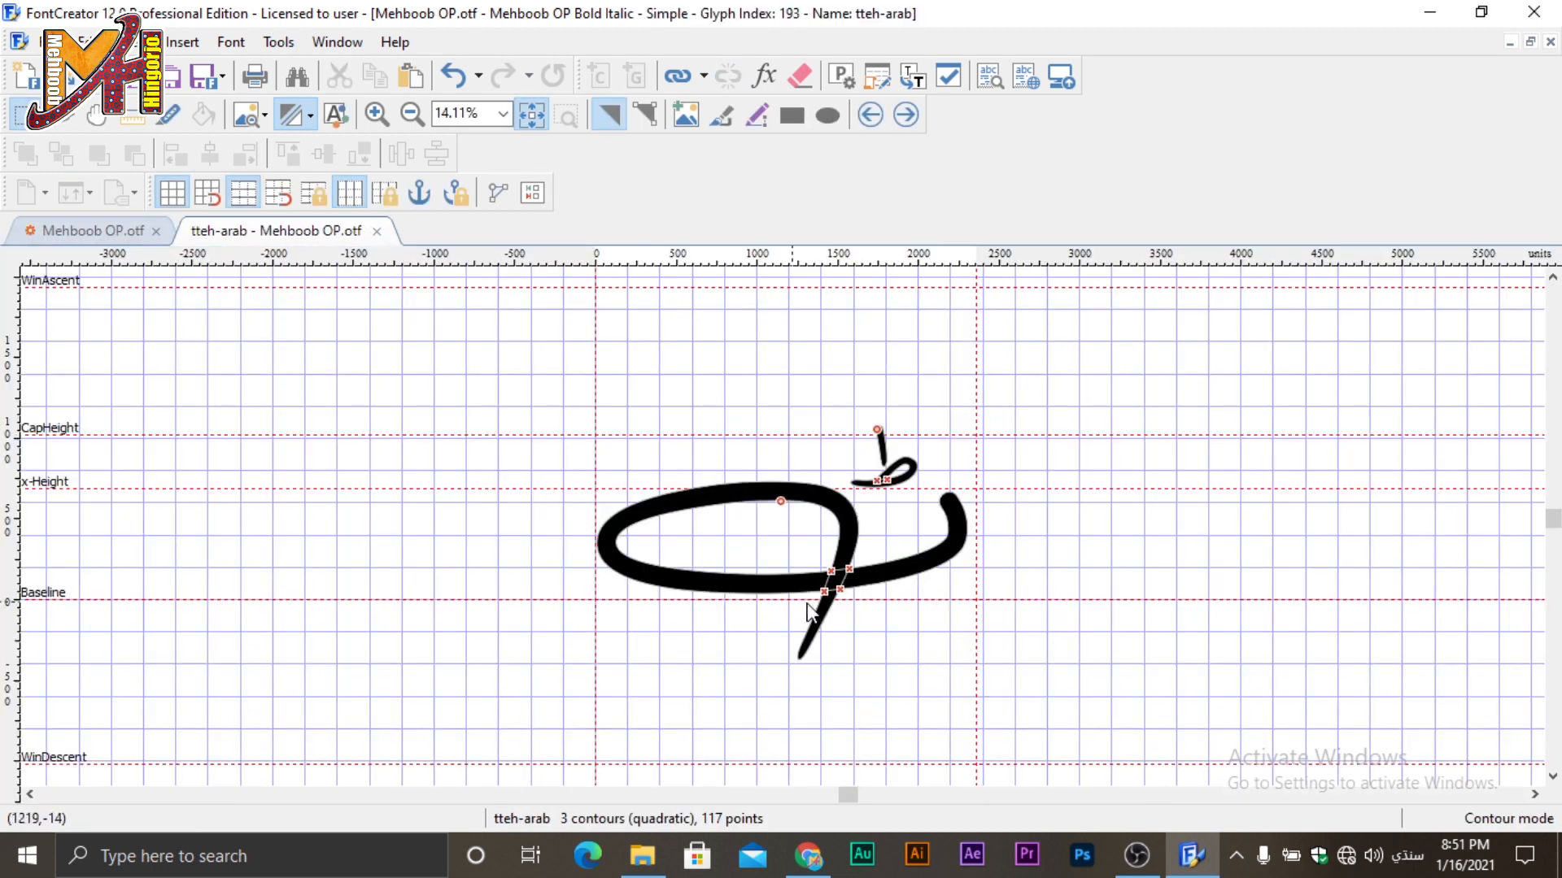
left_click(877, 583)
key("Delete")
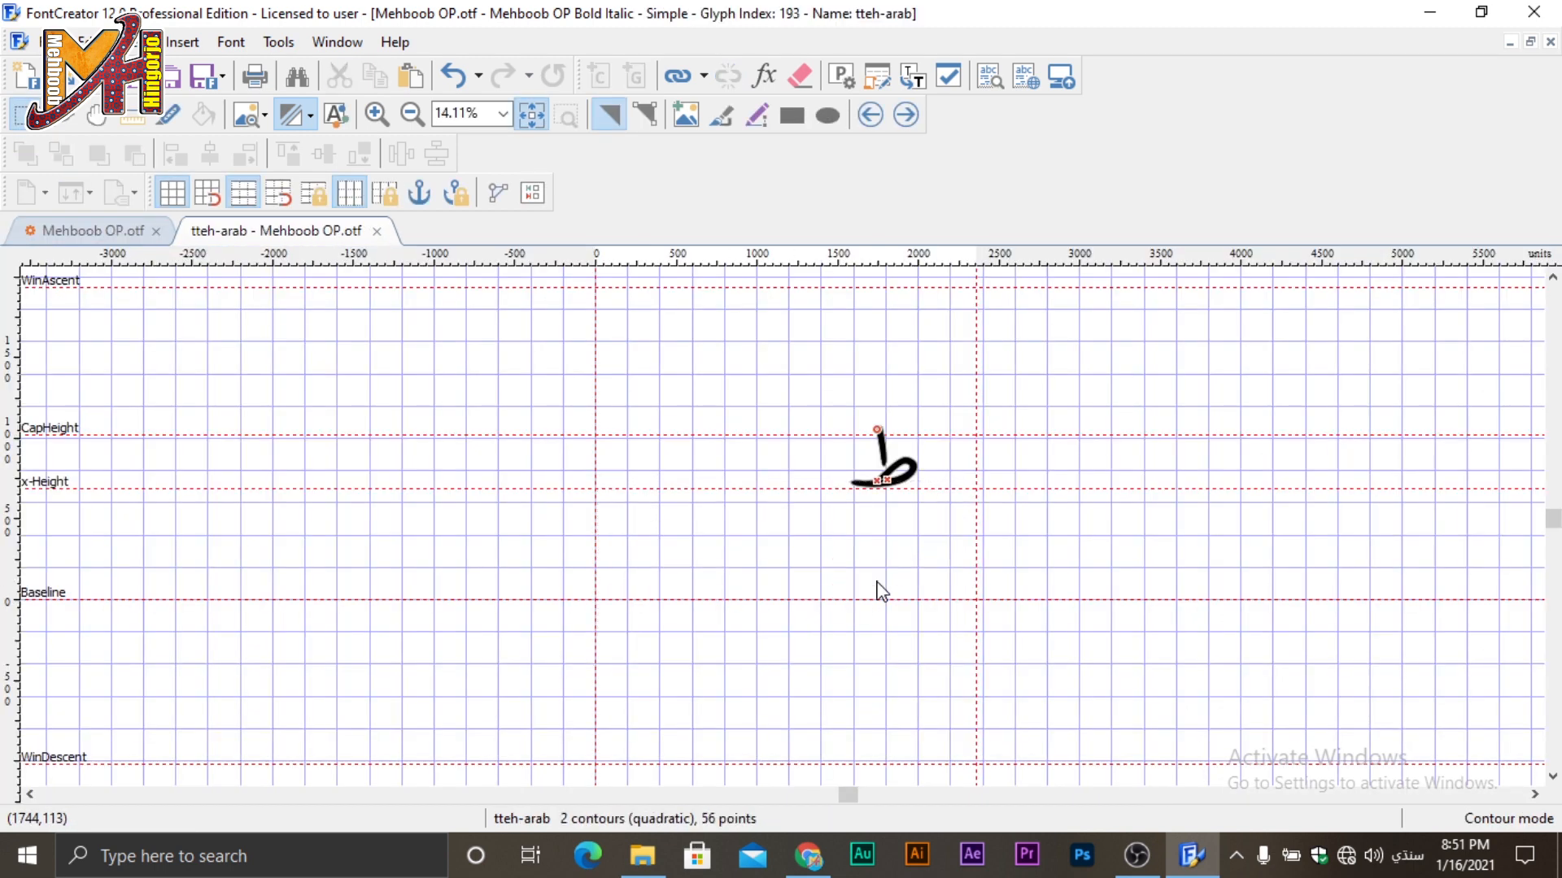
key("ctrl+v")
left_click(1032, 645)
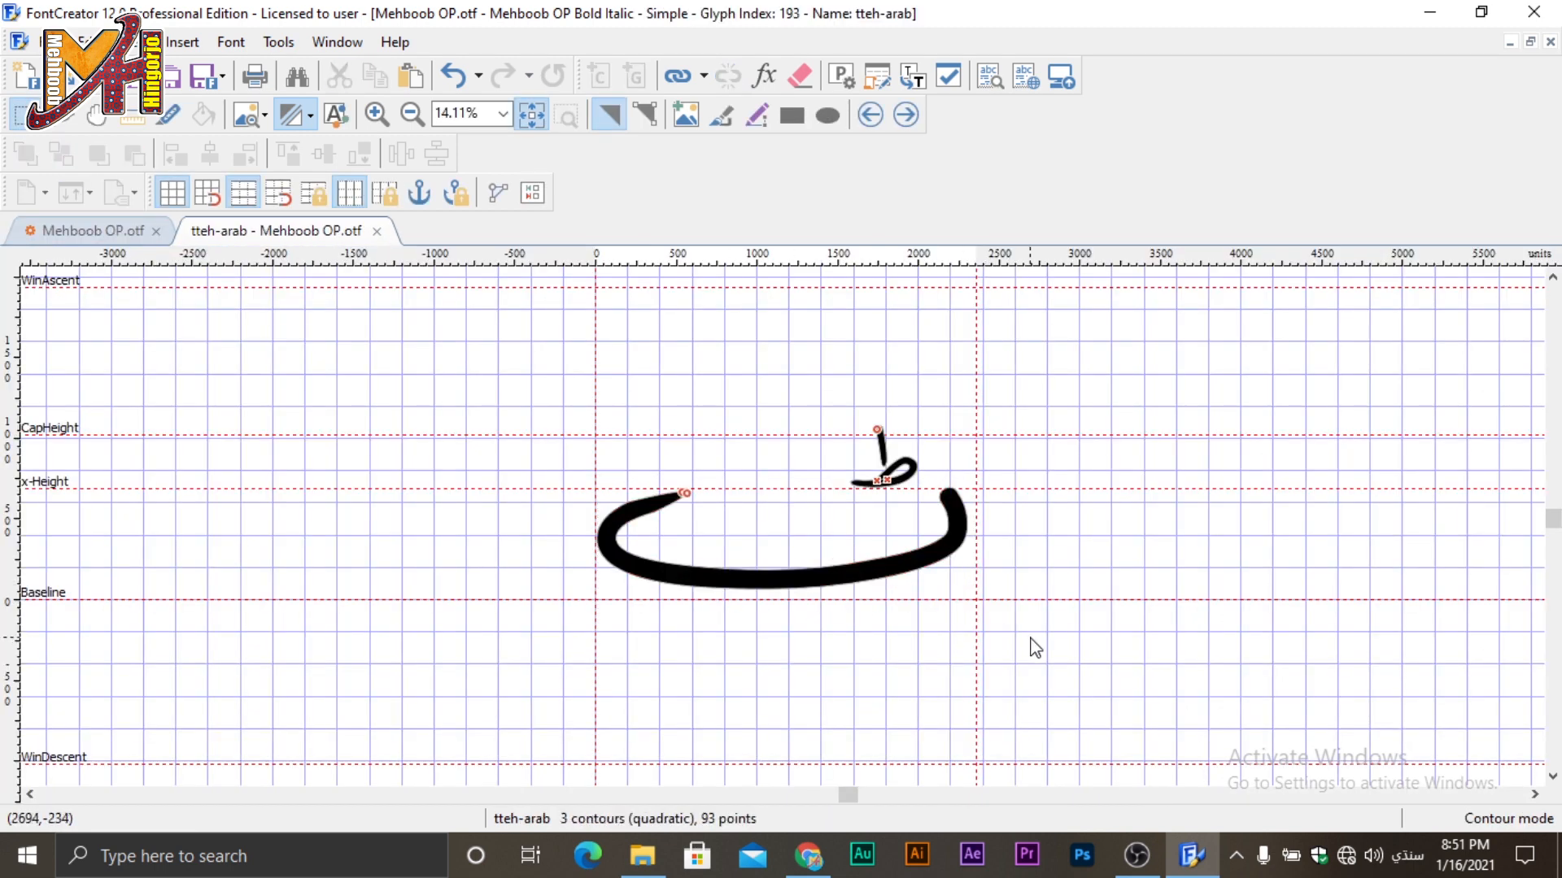
Review the Mehboob OP glyph overview, from the digits and Latin letters through the symbols to the Arabic letters.
left_click(86, 234)
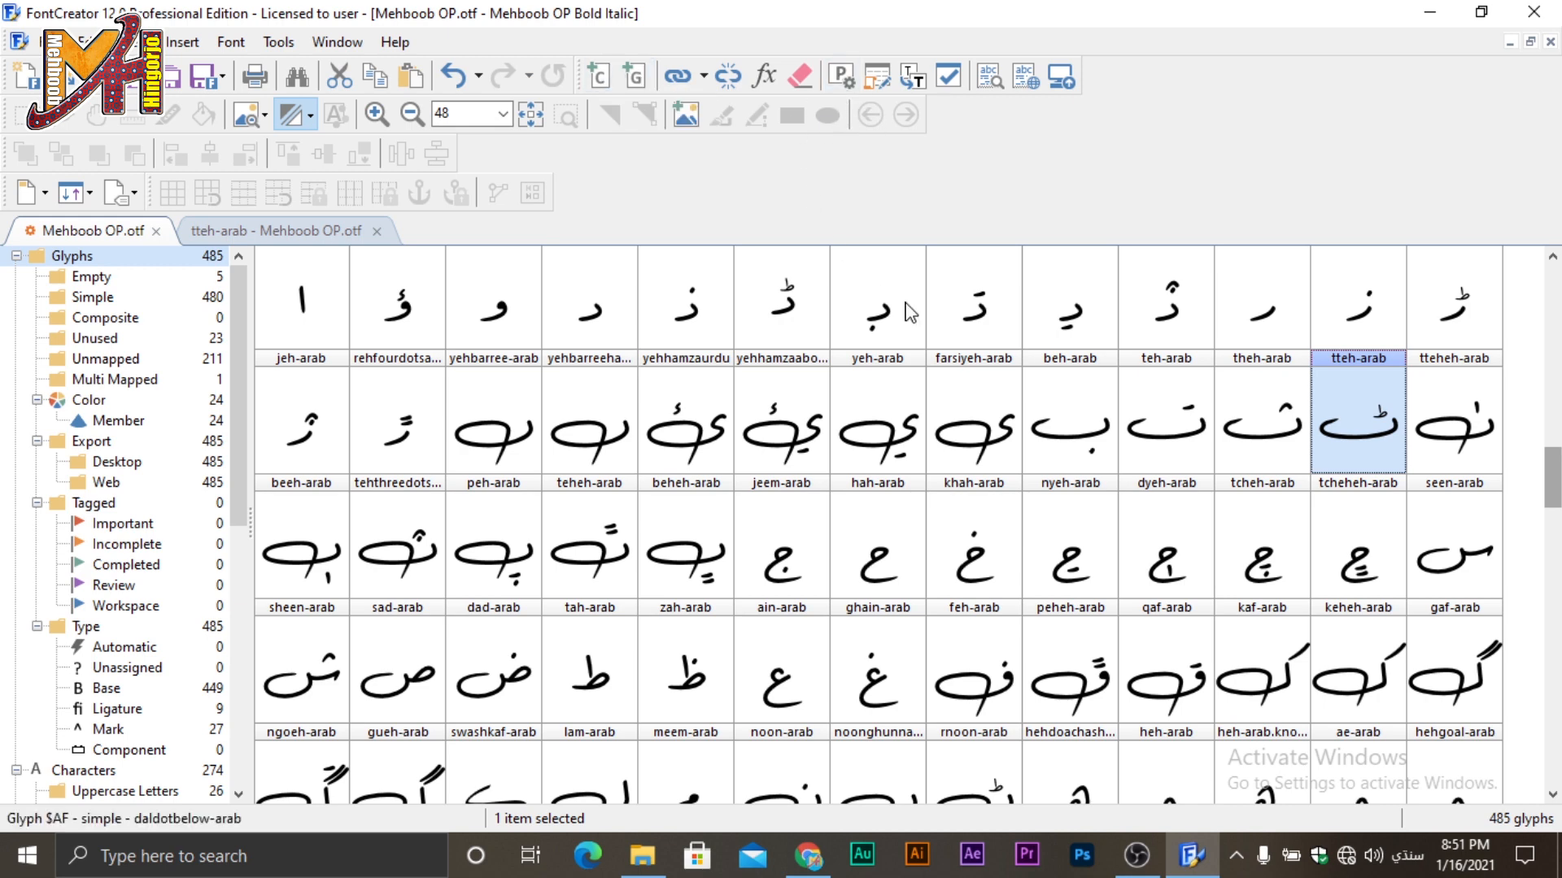
scroll(926, 577, "down", 2)
scroll(925, 577, "up", 10)
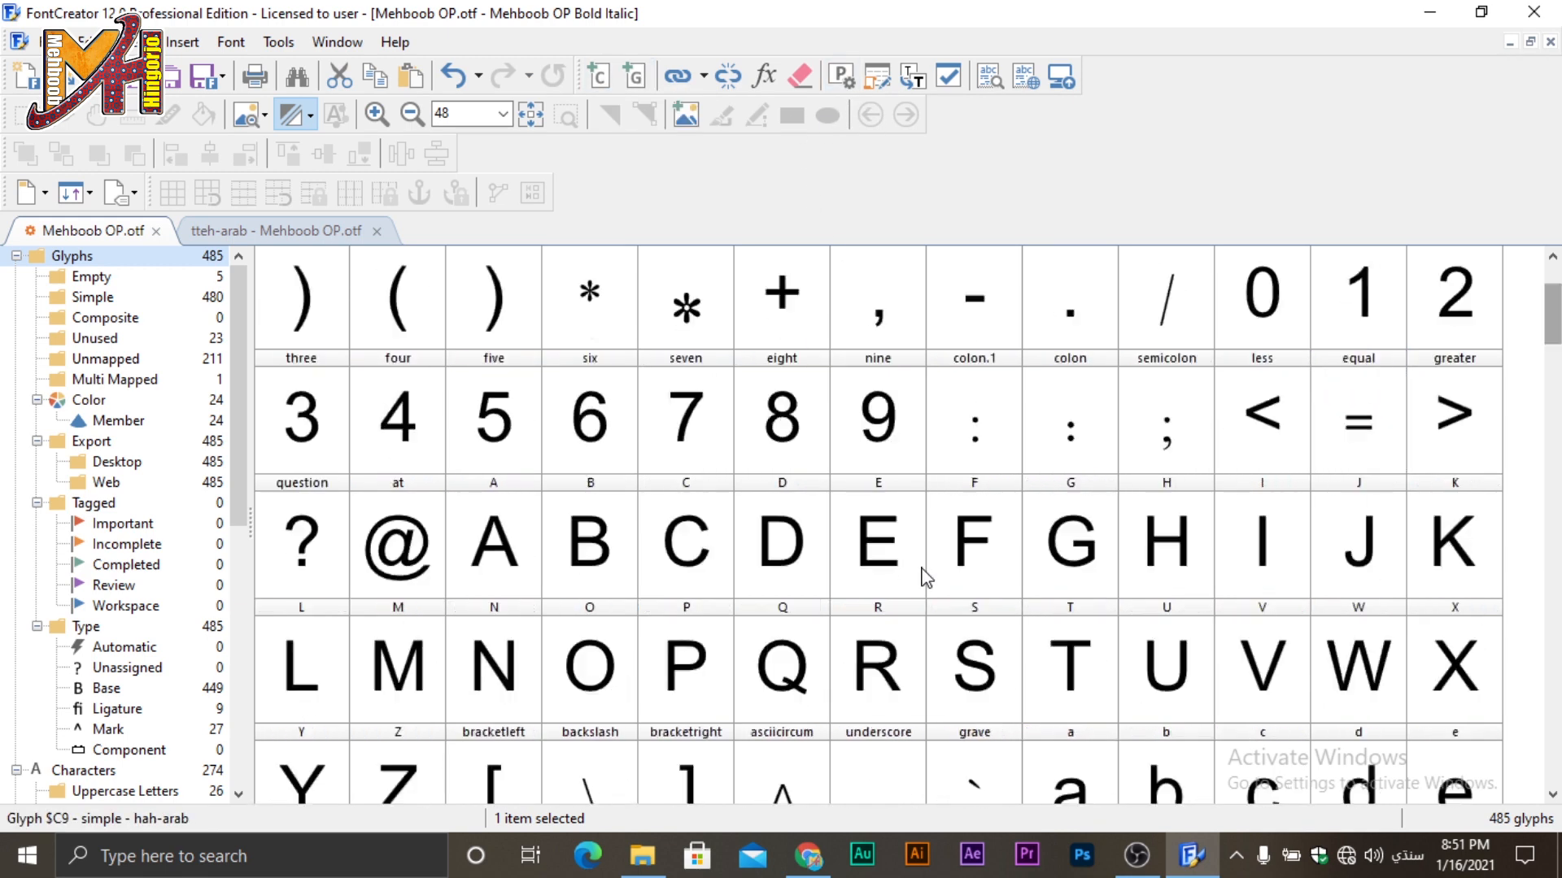
left_click_drag(1552, 301, 1552, 390)
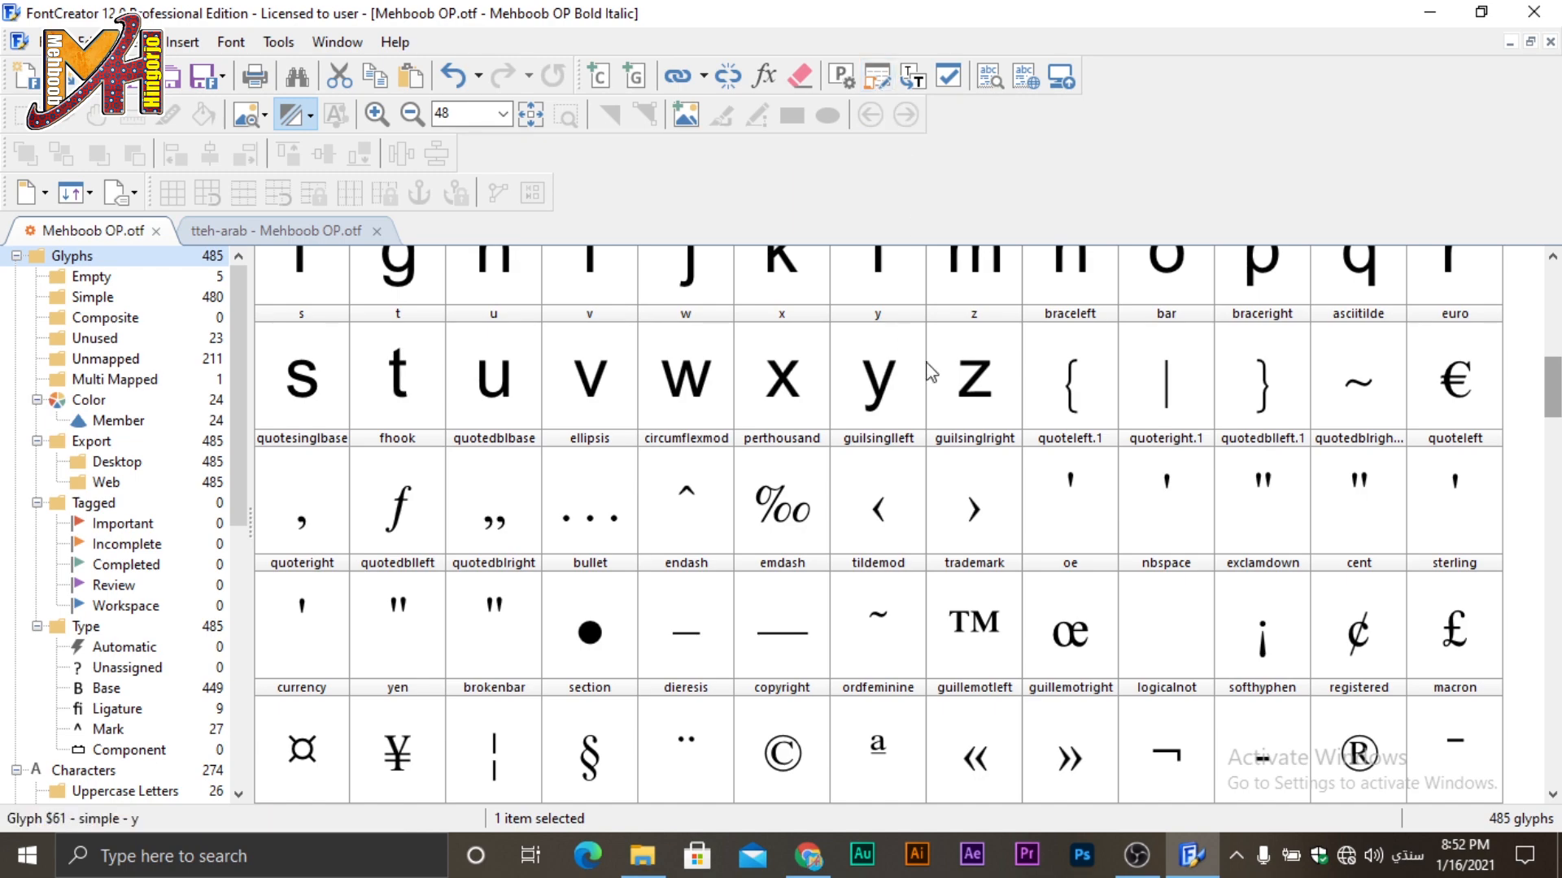
scroll(1014, 394, "down", 2)
scroll(919, 432, "down", 7)
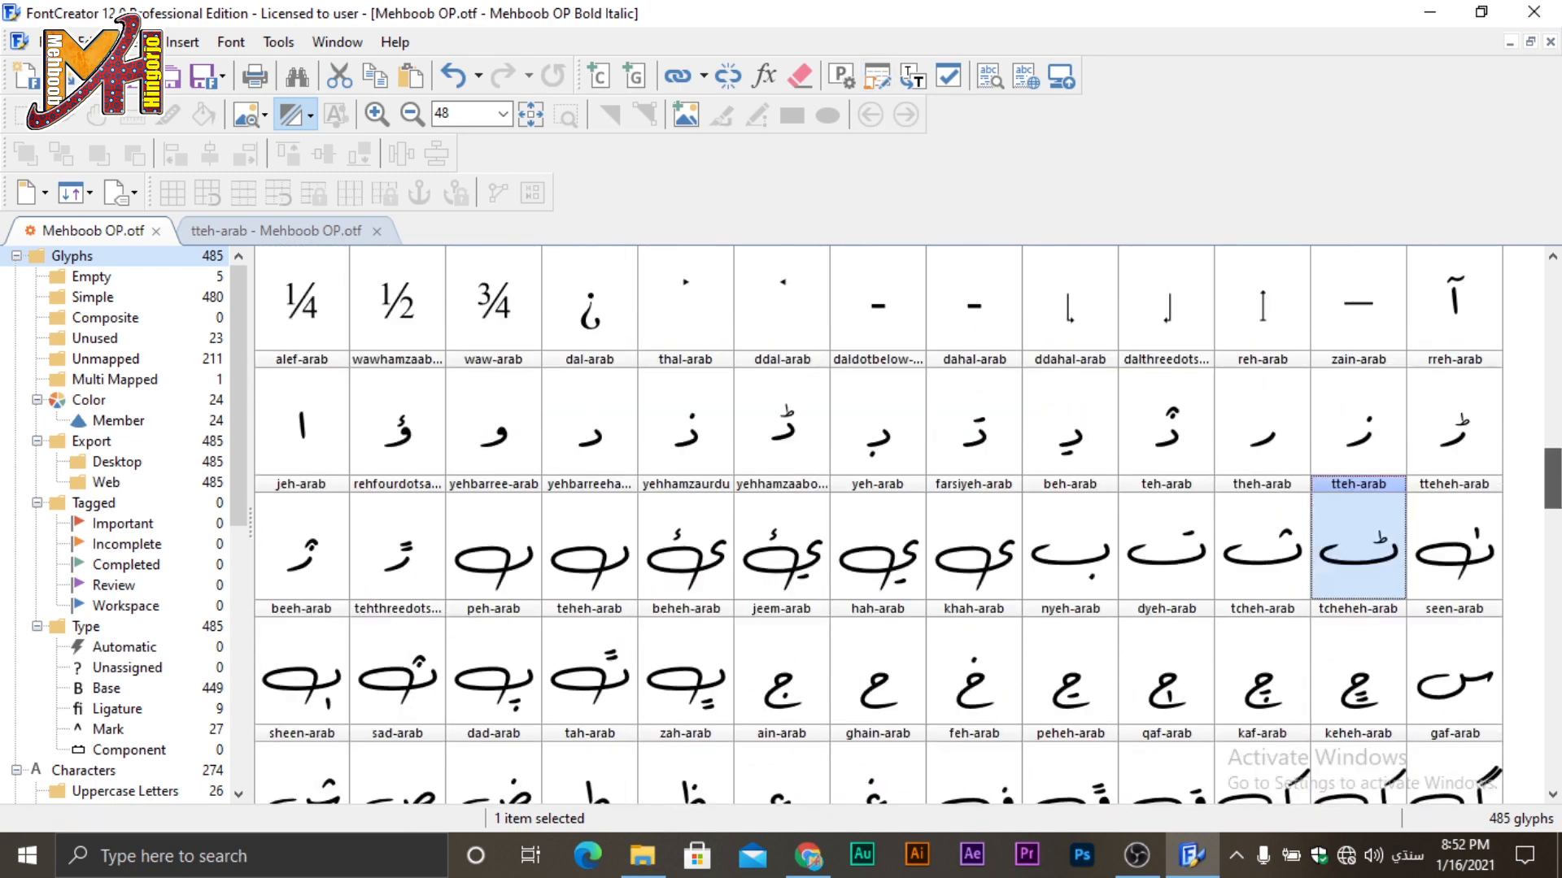
left_click(919, 431)
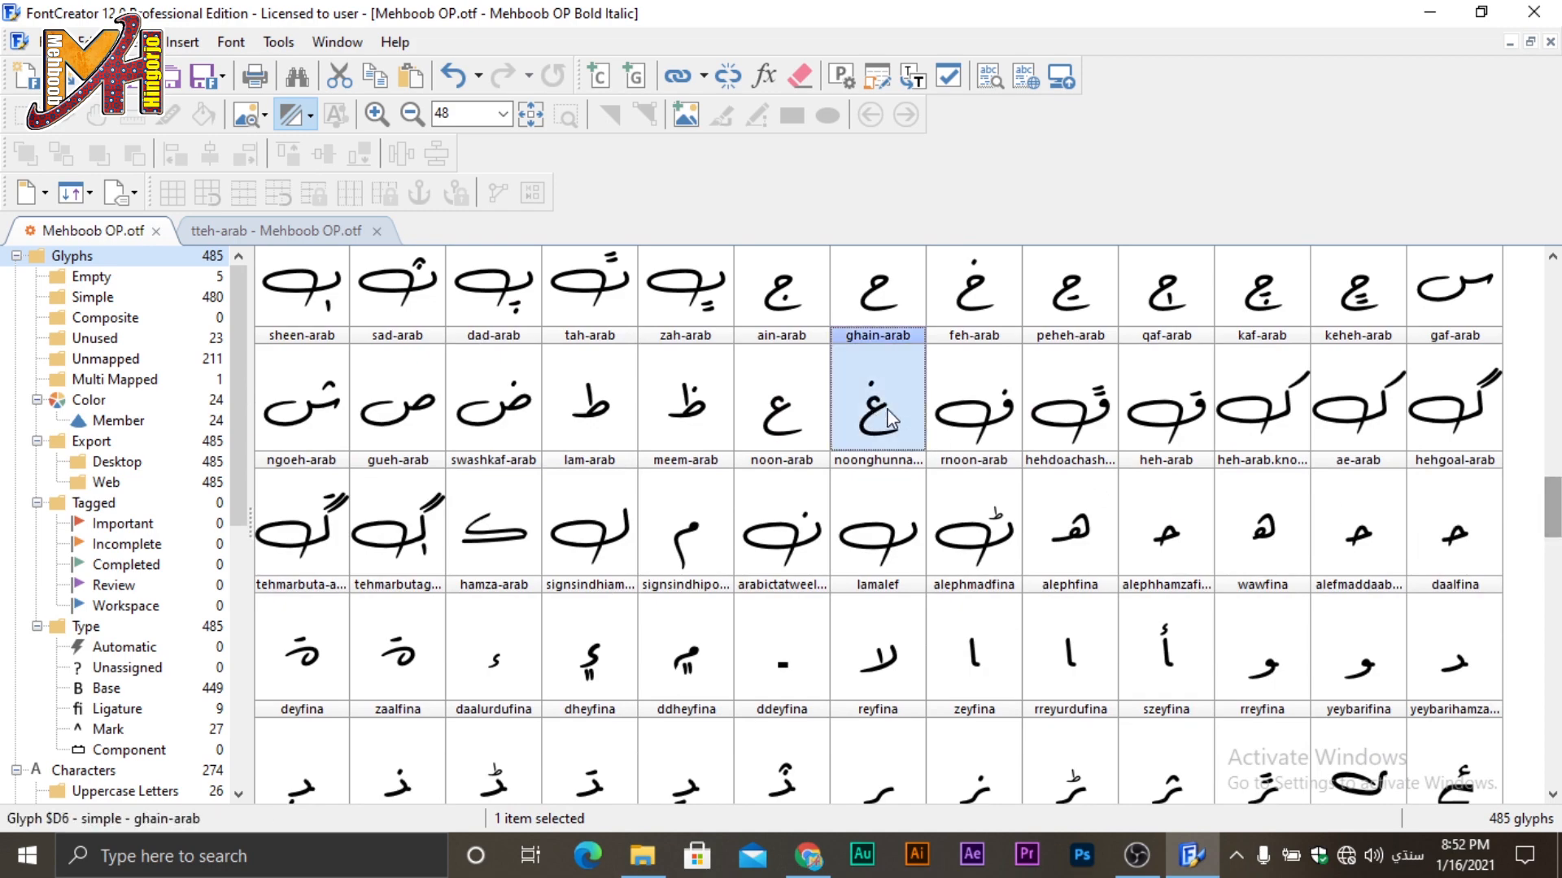
Inspect the CursiveAttachment1 pairs of laamkhalifina with its second glyphs in the OpenType Designer, and leave without changes.
left_click(877, 77)
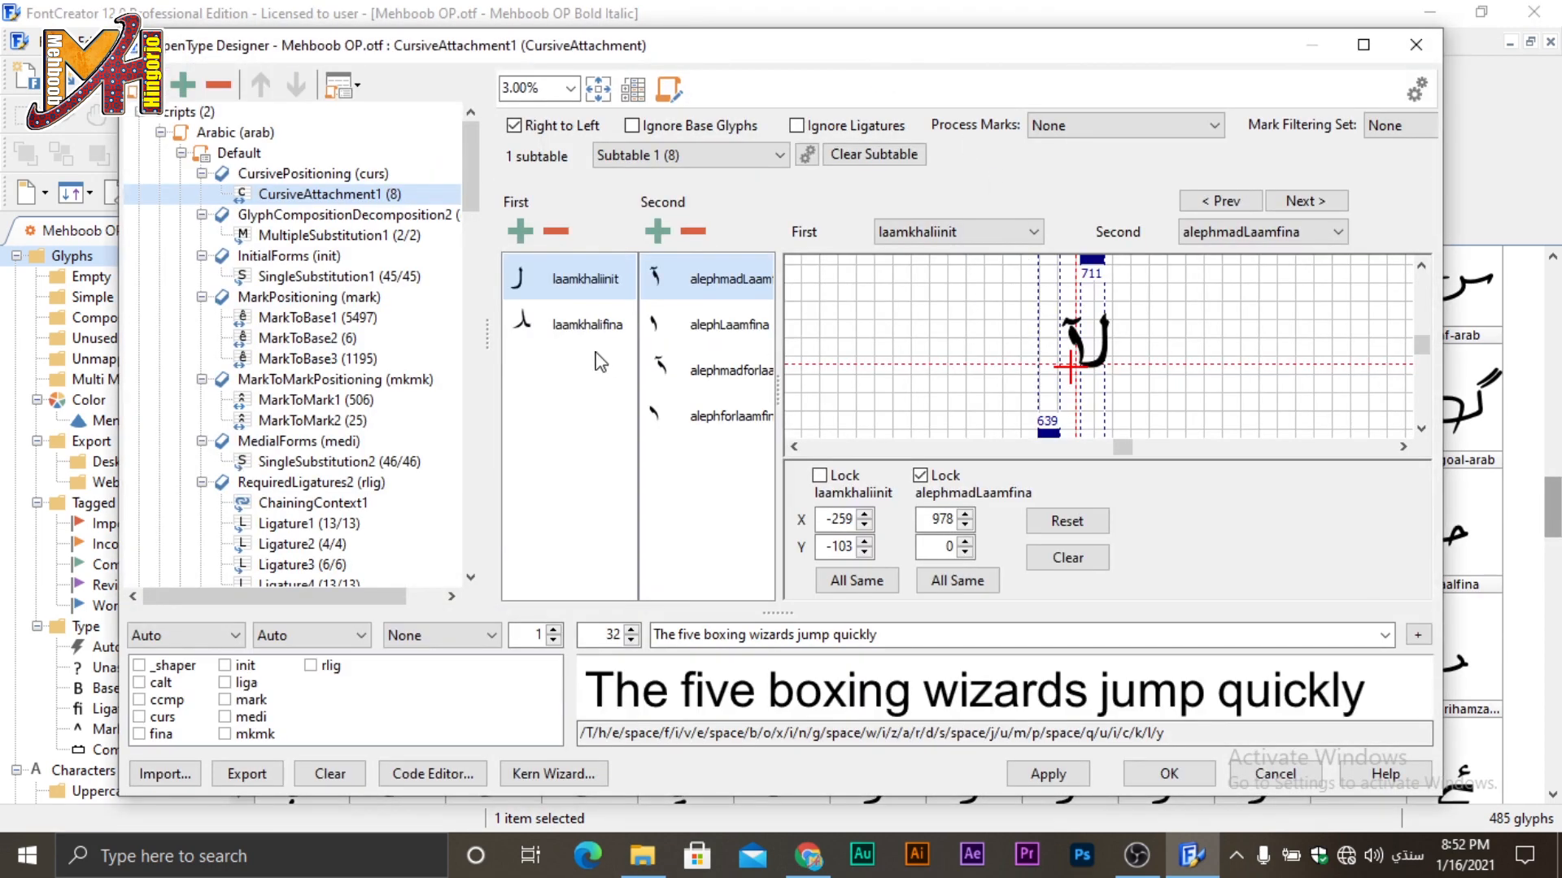
left_click(599, 327)
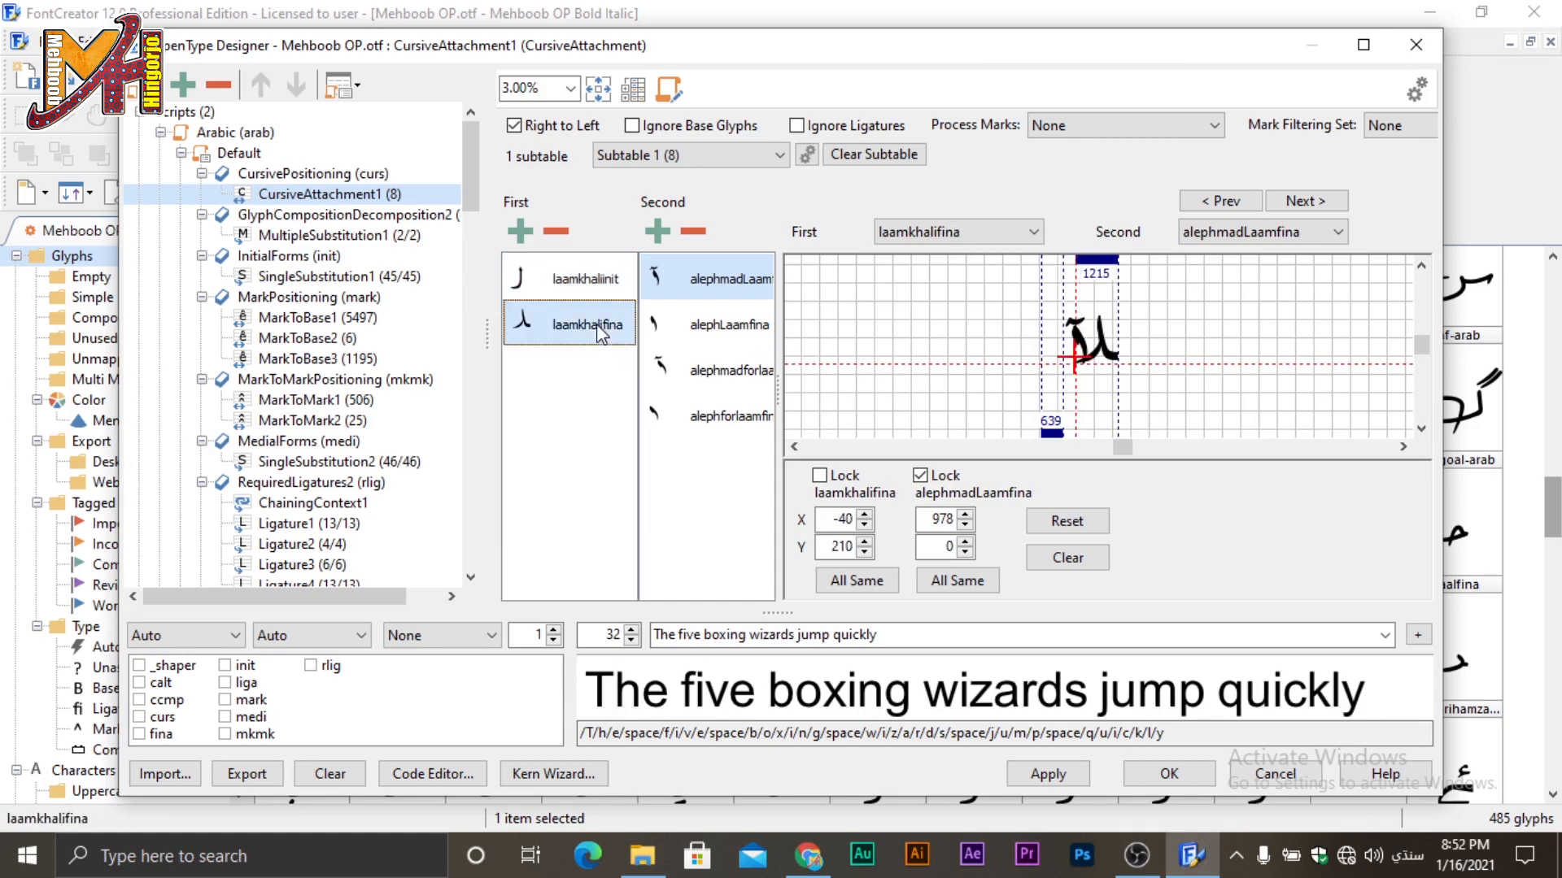
left_click(726, 333)
left_click(726, 366)
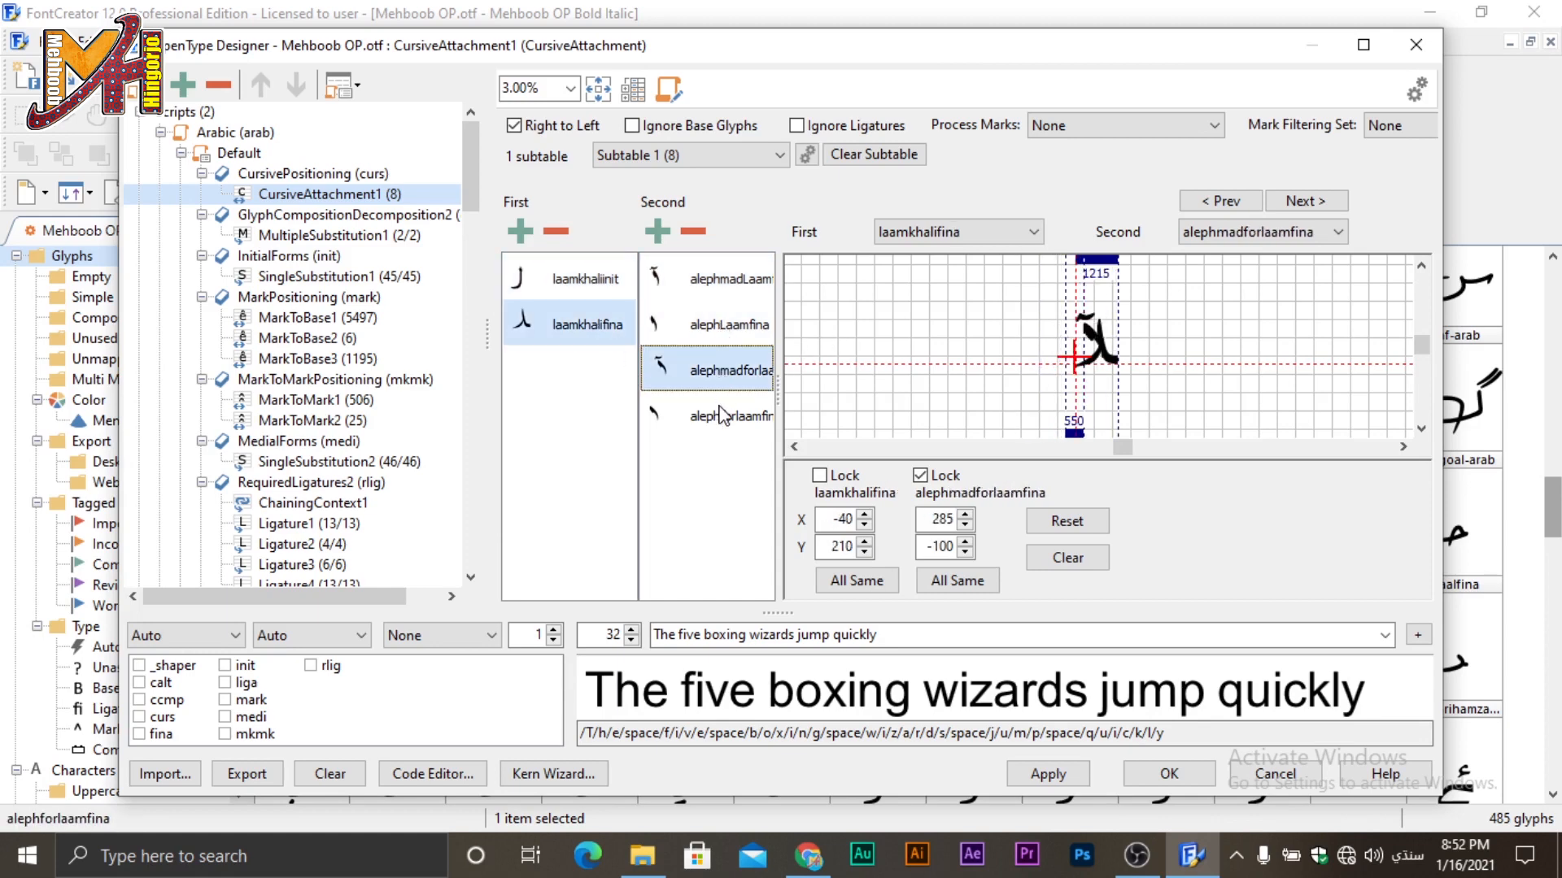
left_click(724, 423)
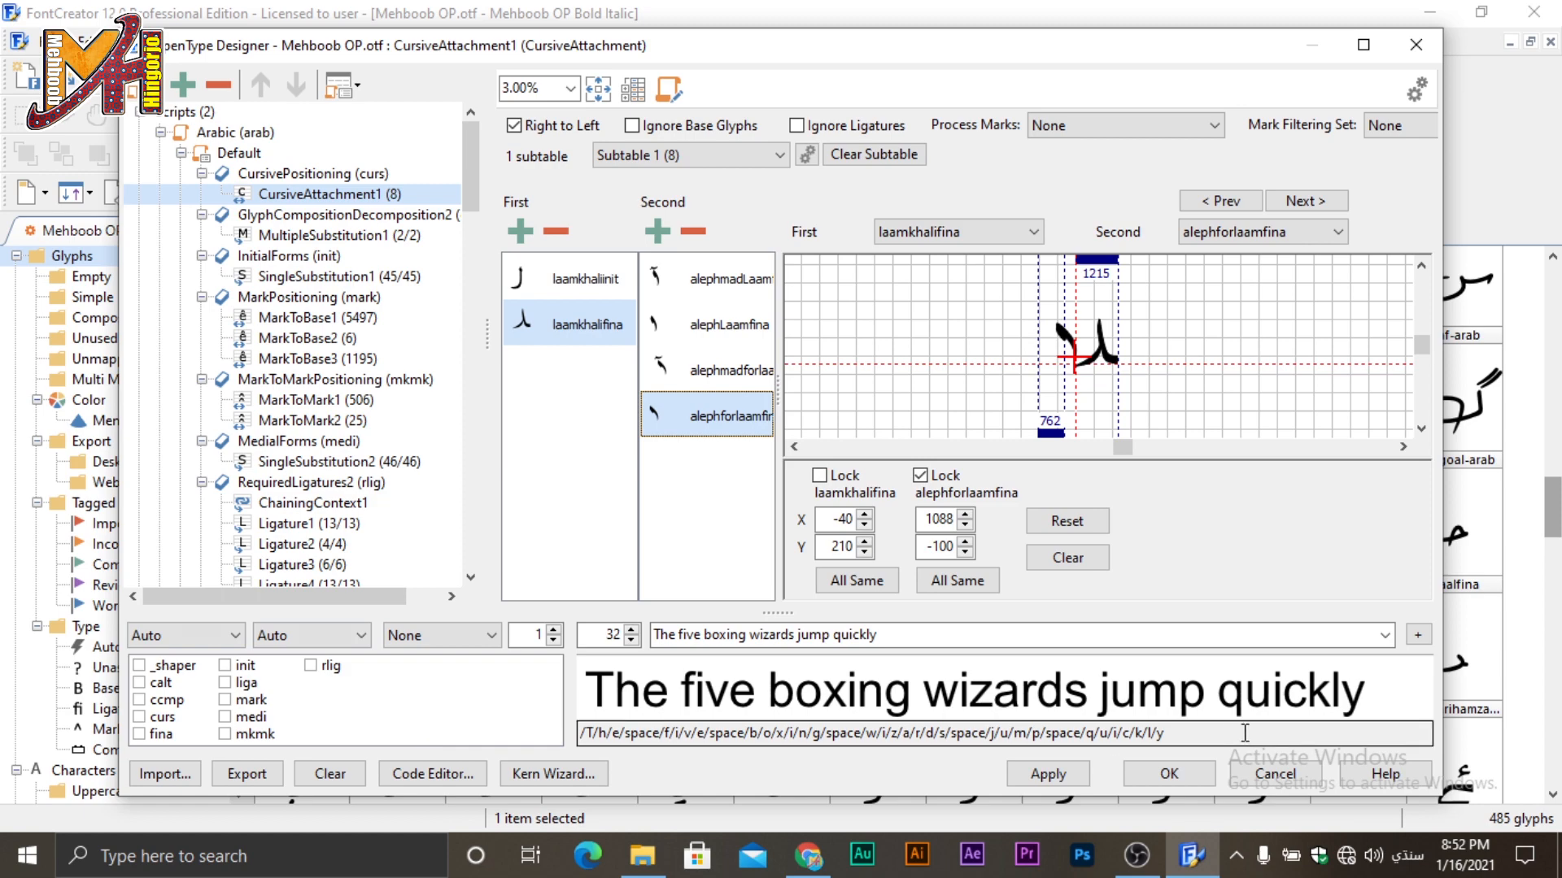
left_click(1302, 781)
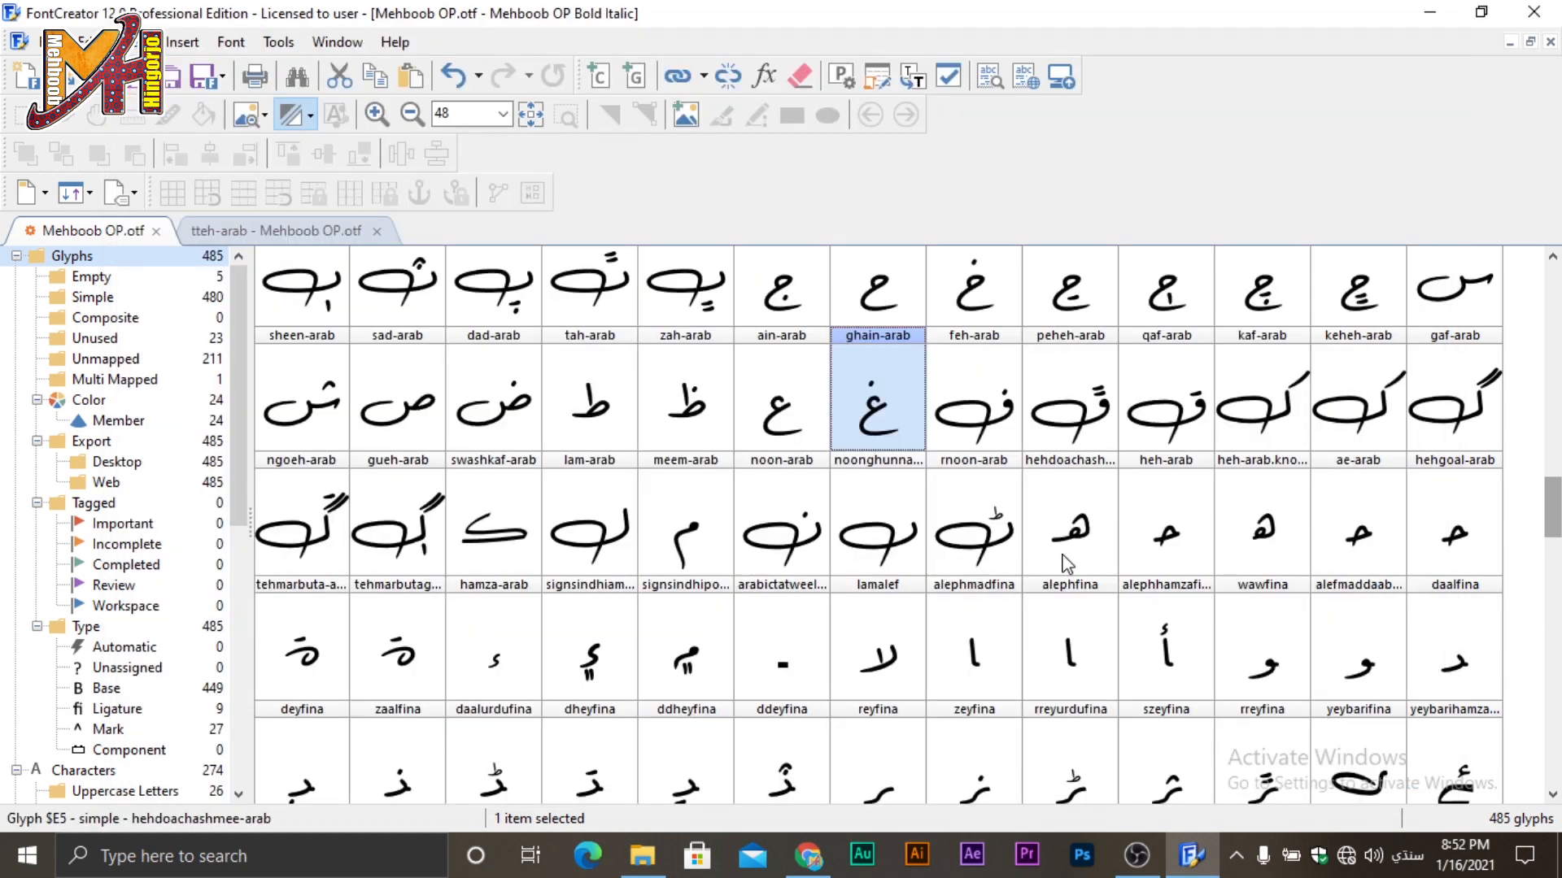
Open the bbeyfina final-form glyph and examine its looped main contour and lower dots in point and contour modes.
scroll(1104, 606, "down", 5)
left_click(1107, 496)
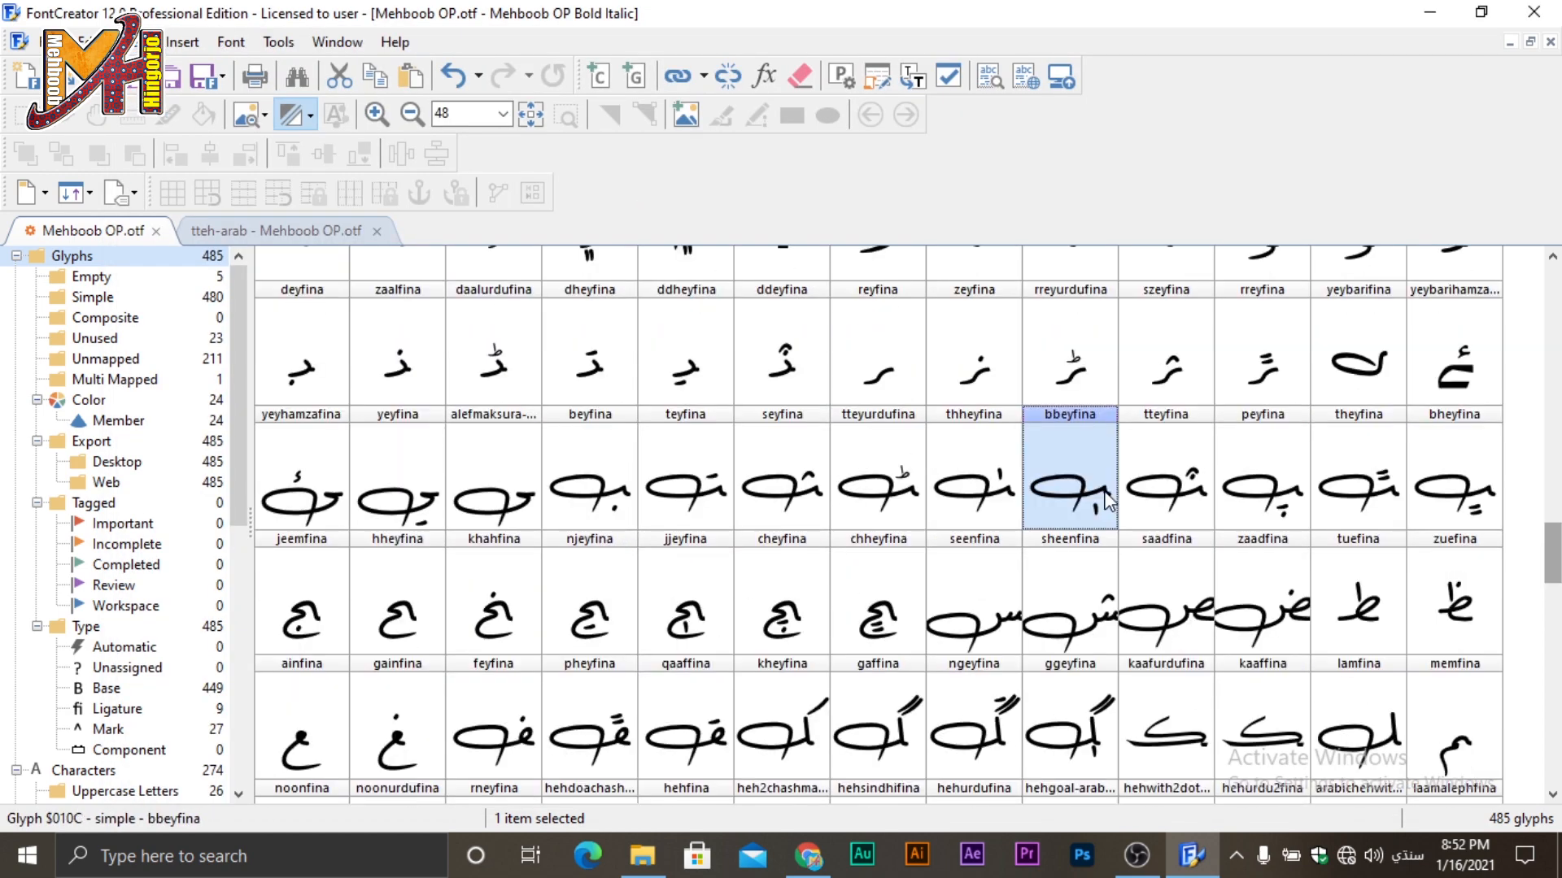
double_click(1106, 498)
left_click(919, 570)
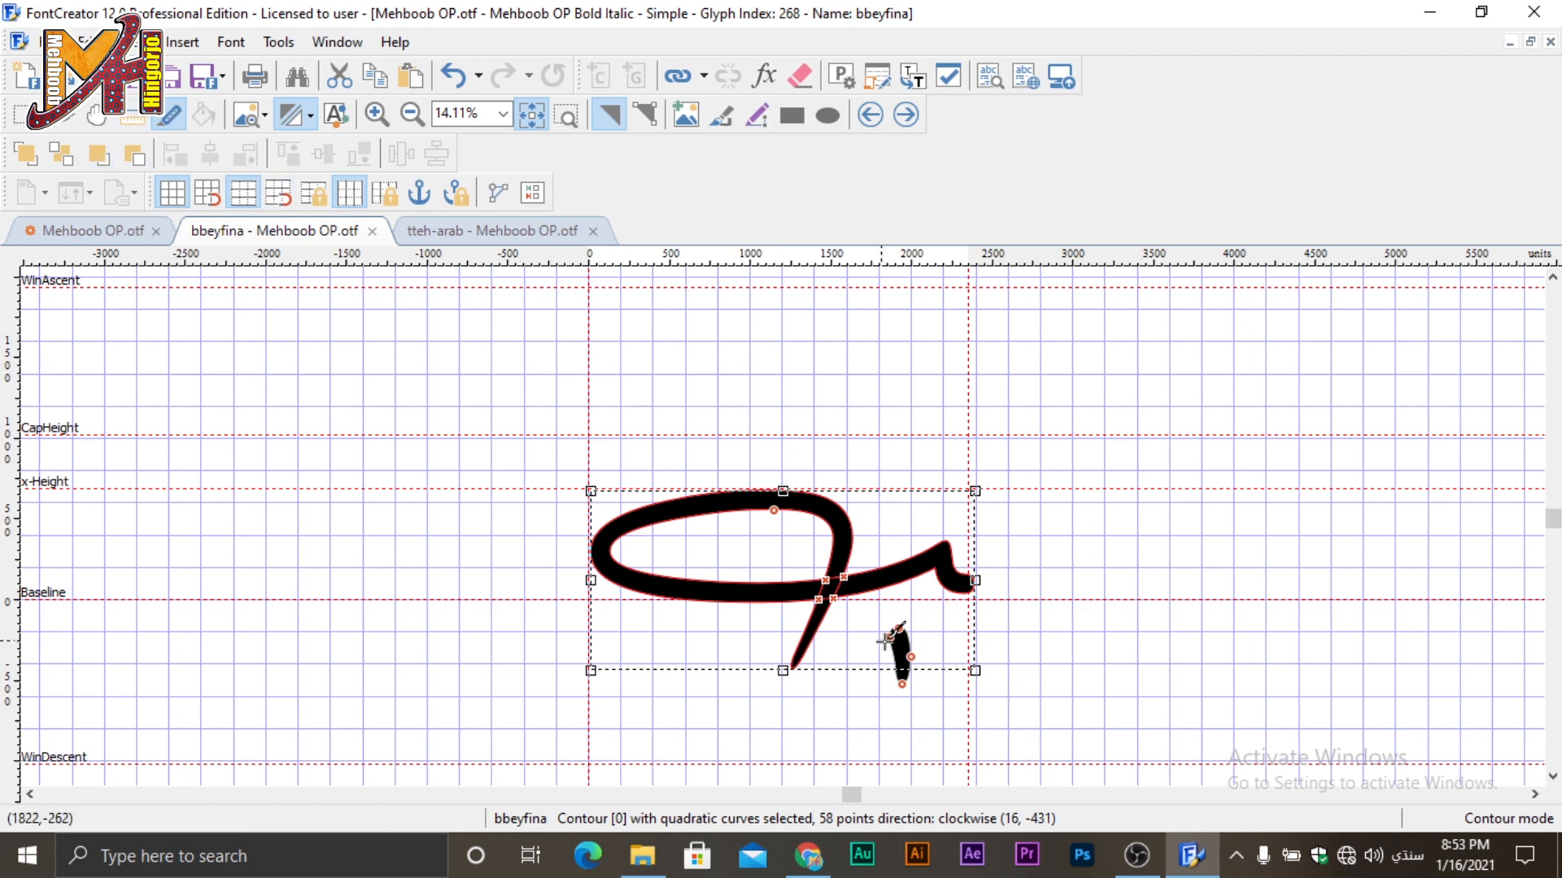
left_click(649, 114)
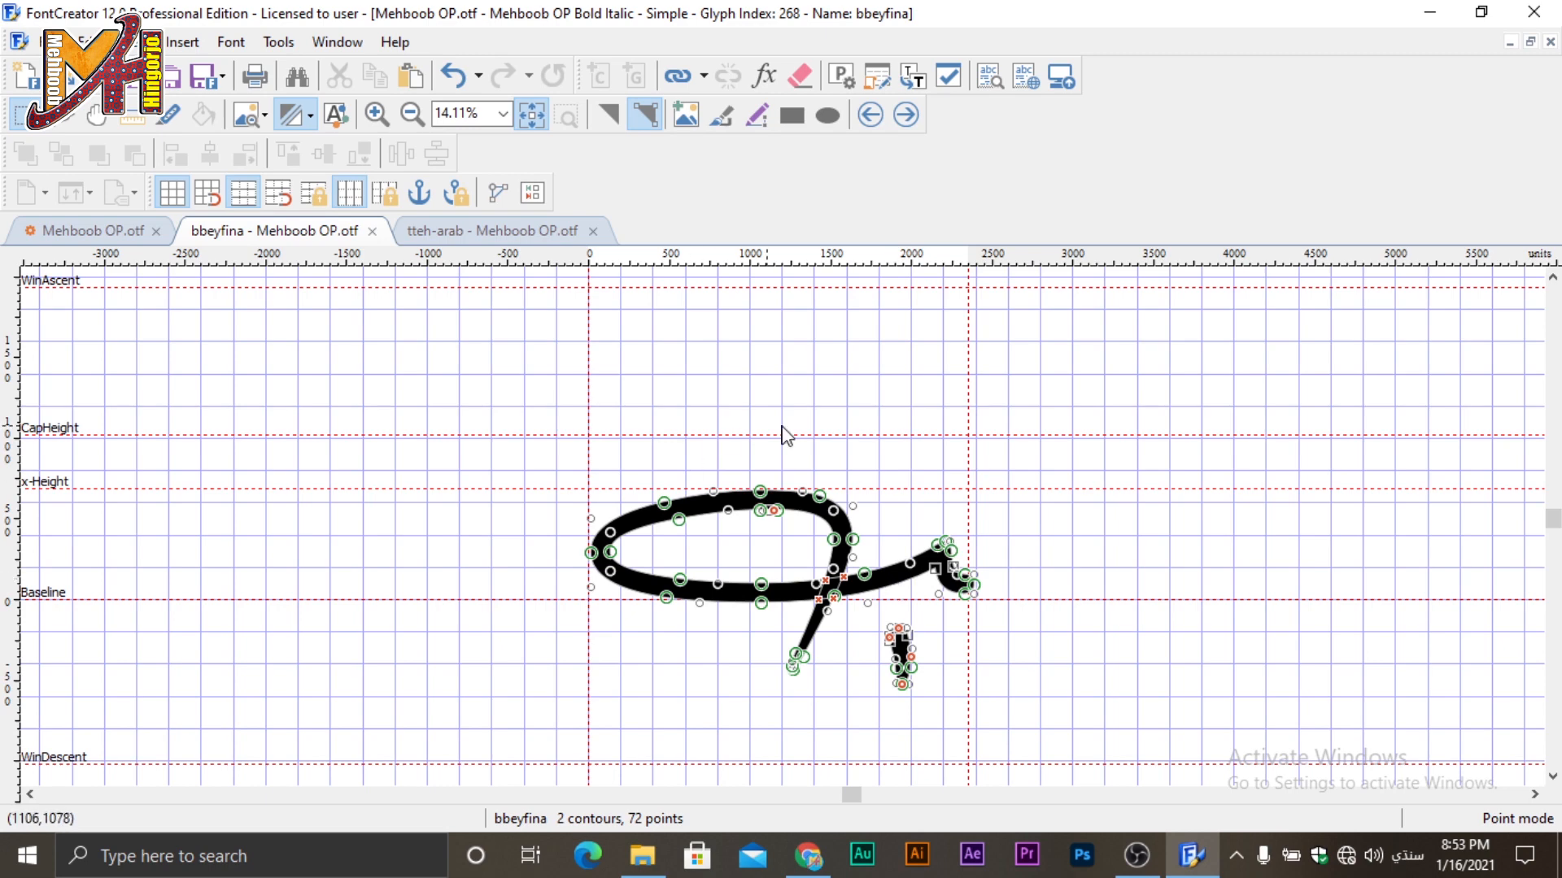
left_click(608, 114)
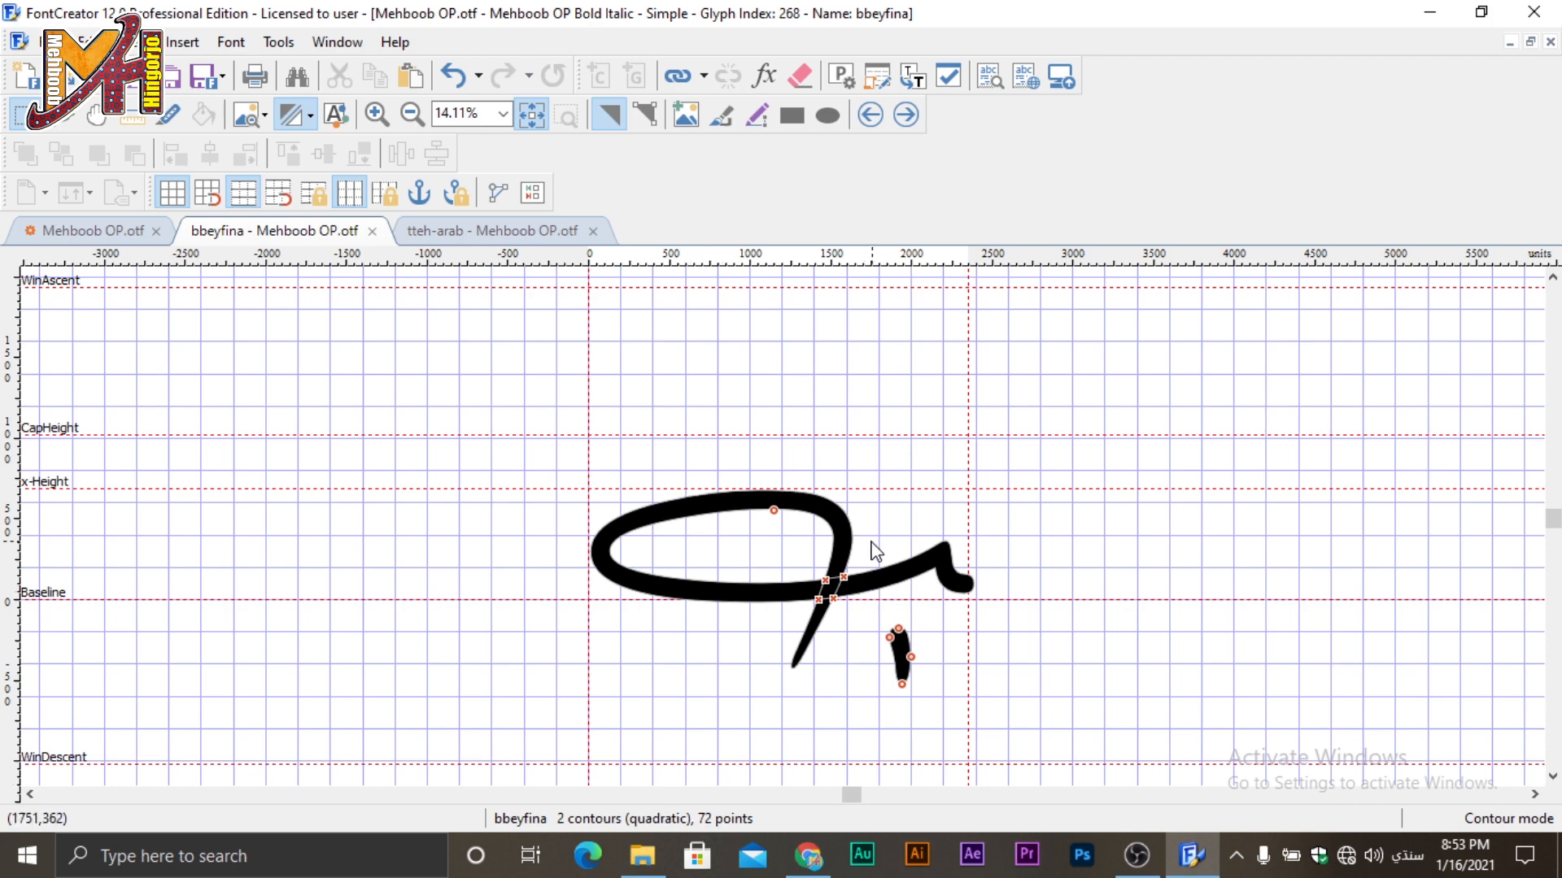
left_click(840, 541)
left_click(840, 541)
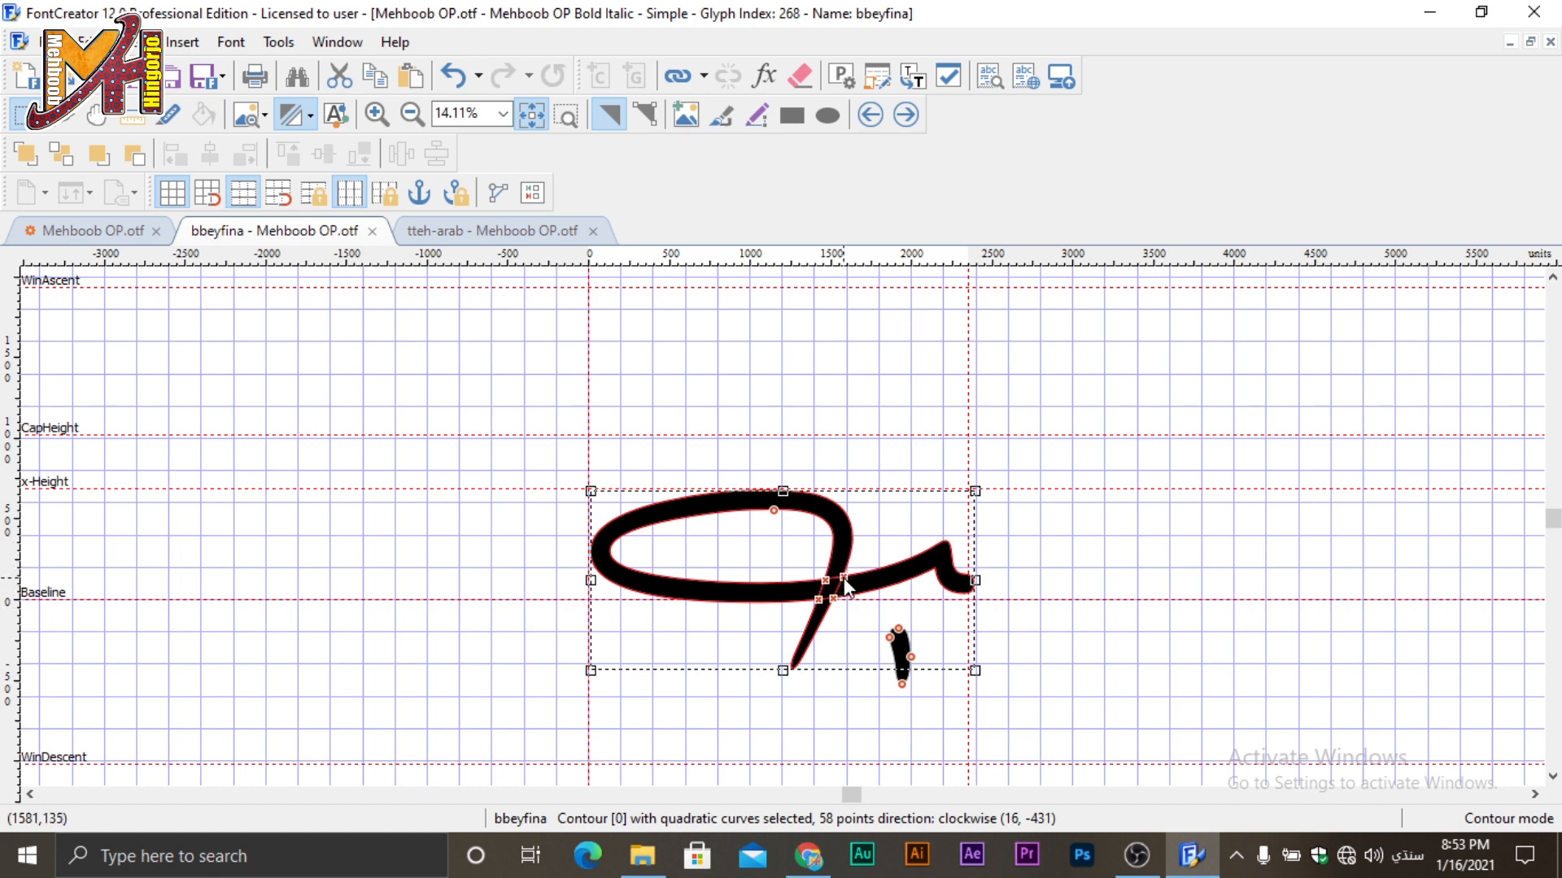
left_click(778, 510)
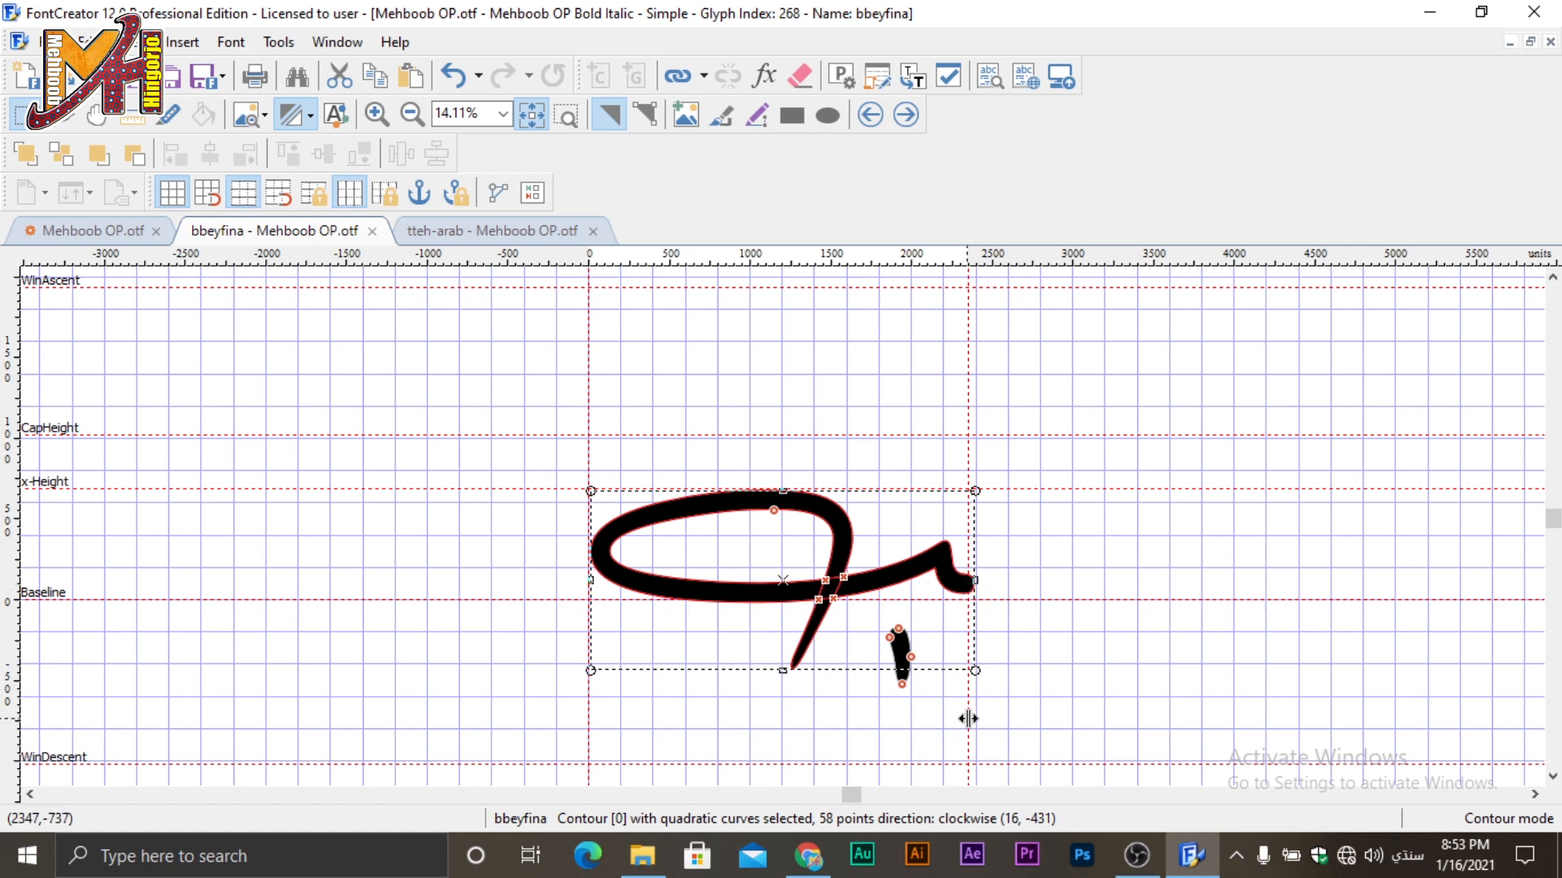
left_click(901, 659)
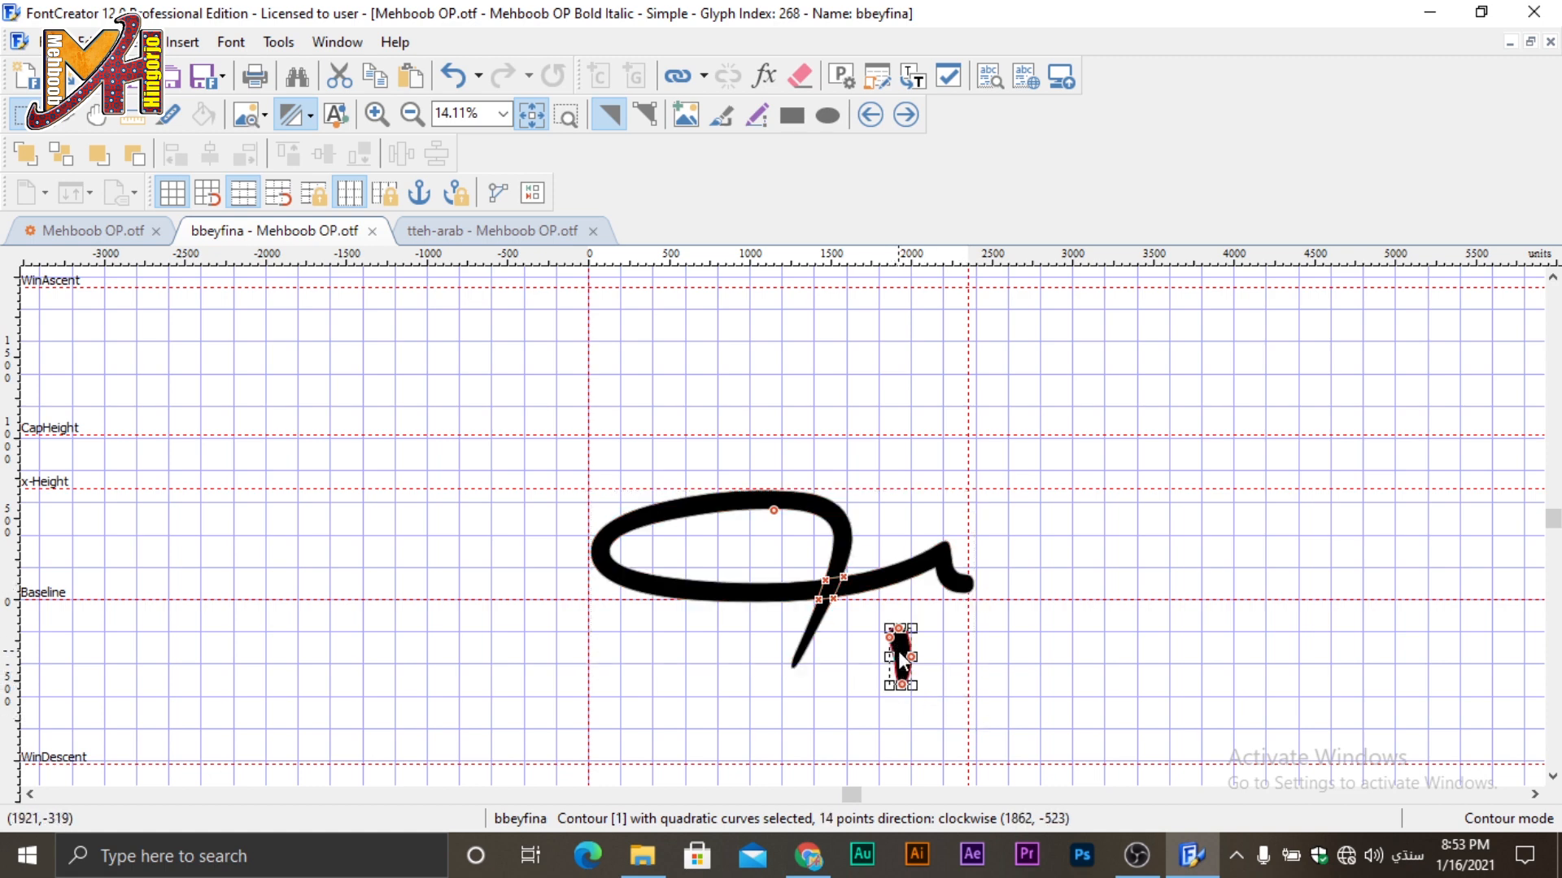
Nudge bbeyfina's looped main contour slightly away from the left edge.
left_click(929, 563)
left_click(985, 715)
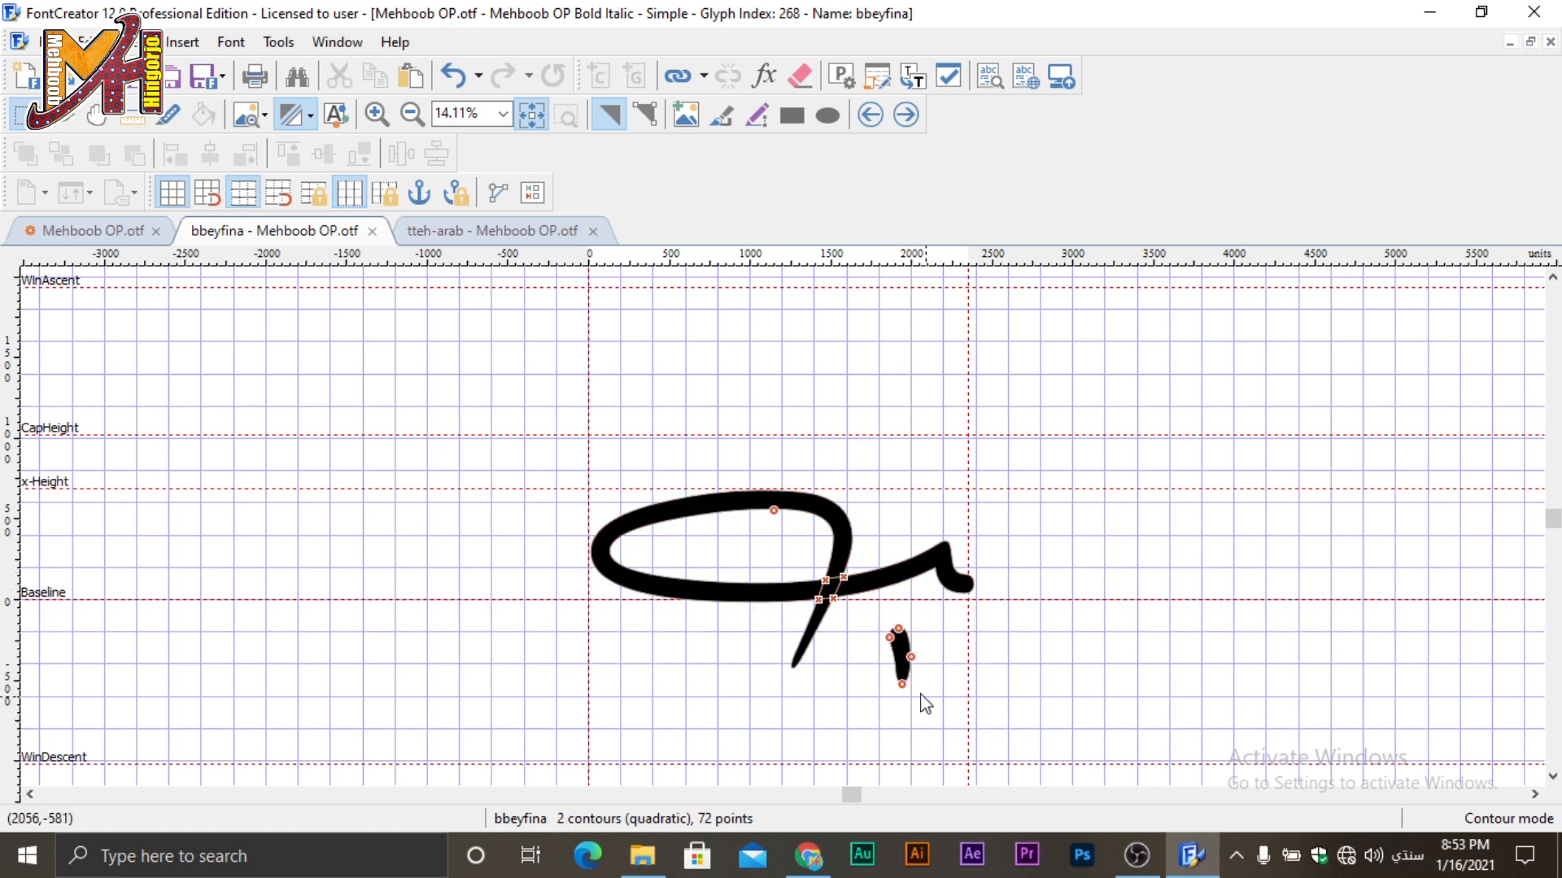
left_click(810, 645)
left_click(832, 588)
mouse_move(846, 593)
left_mouse_down()
mouse_move(897, 579)
mouse_move(839, 600)
mouse_move(846, 588)
left_mouse_up()
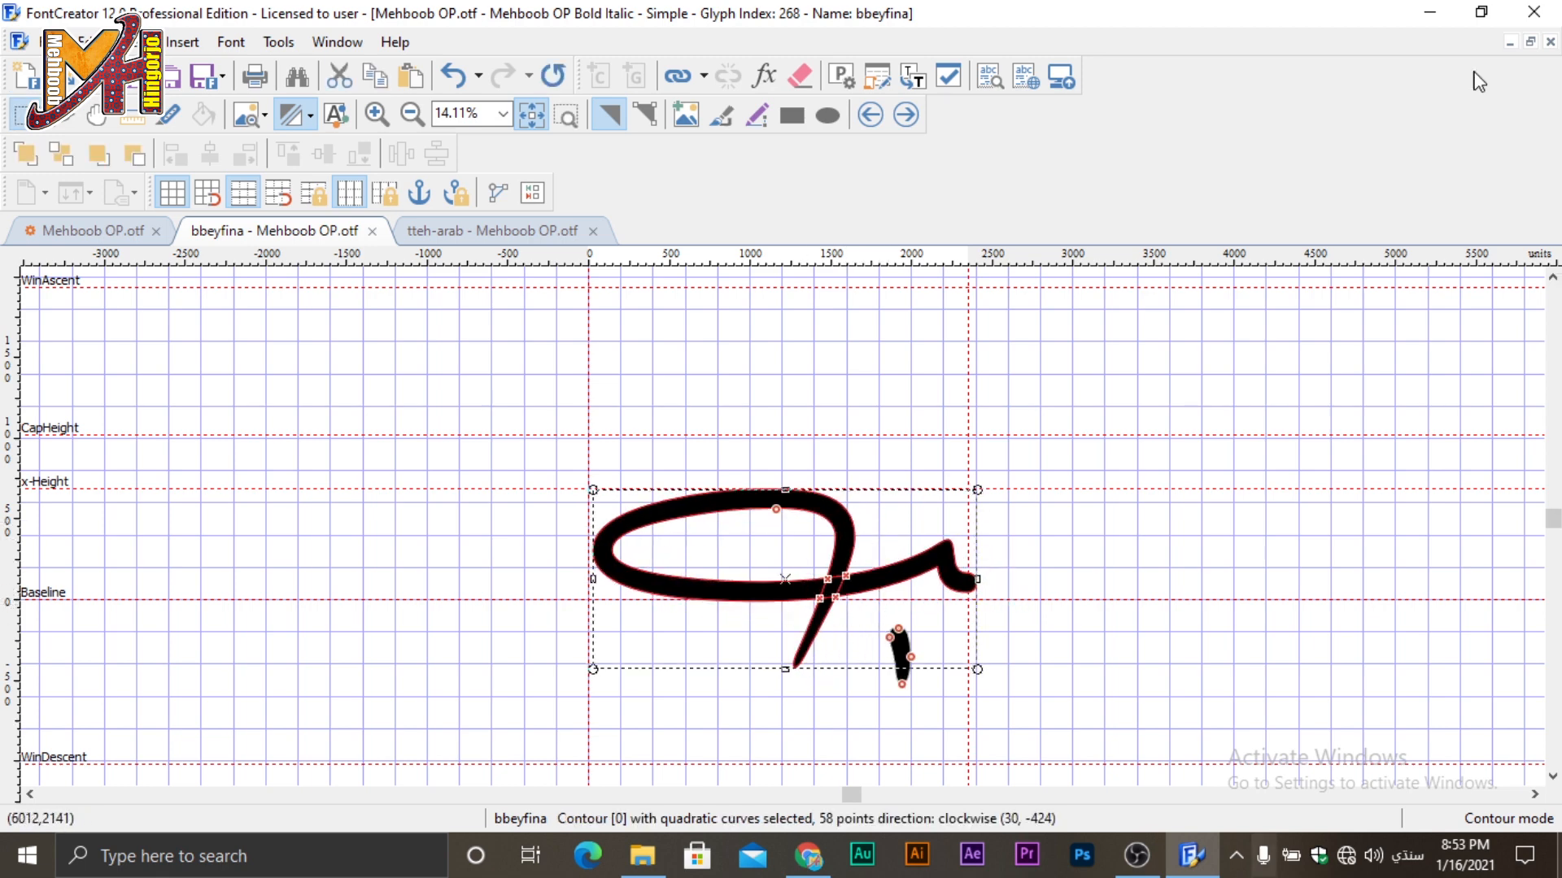
Draw a thin rectangle inside the top of bbeyfina's loop and a tall ellipse over the lower dots.
left_click(791, 117)
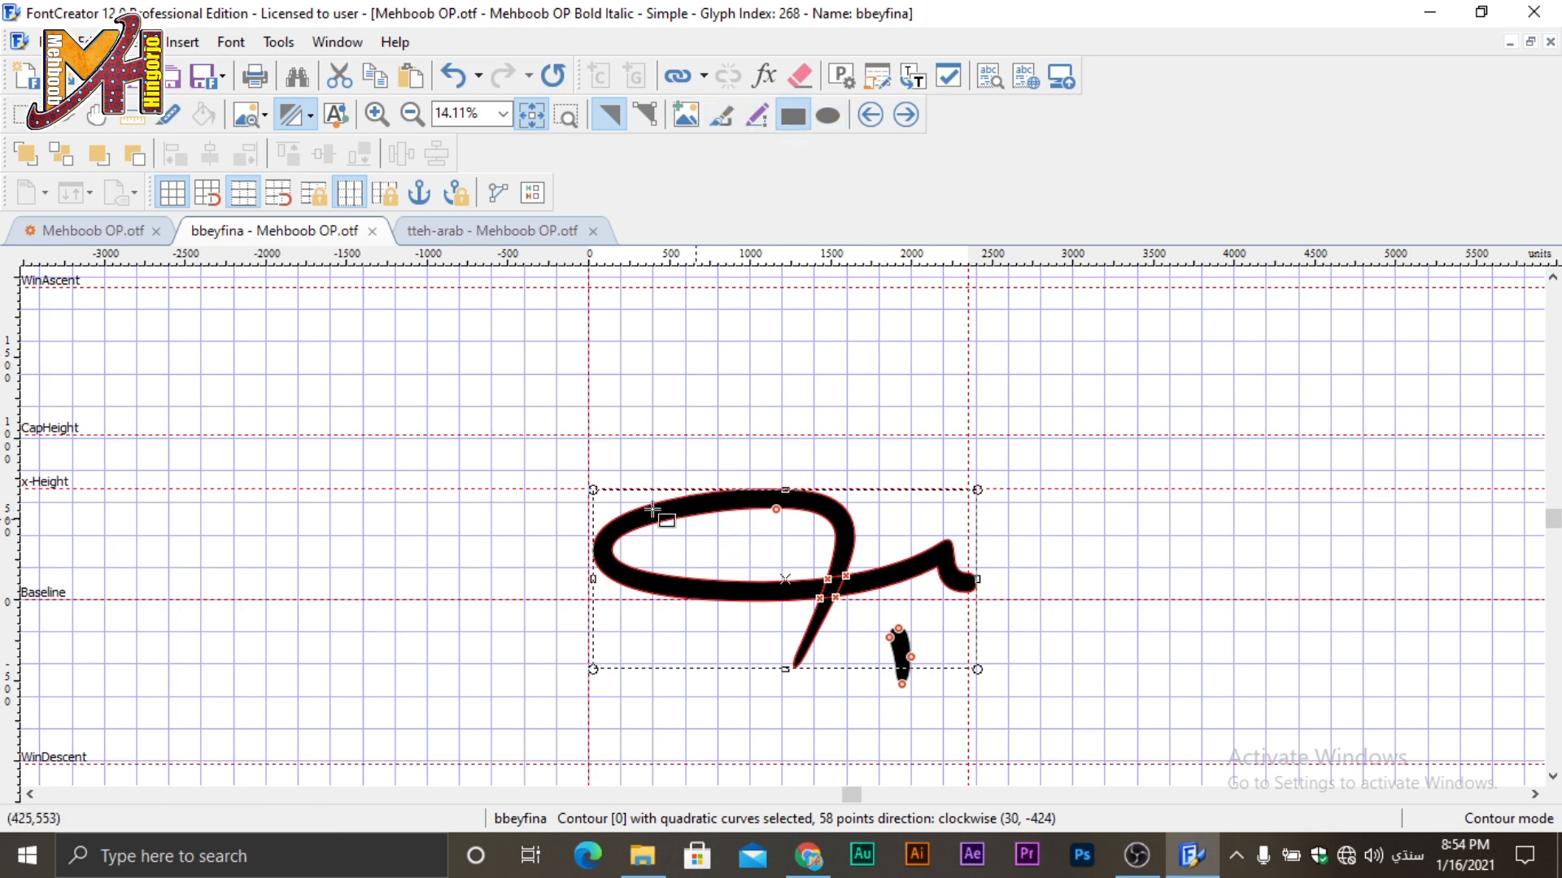
left_click_drag(652, 510, 738, 523)
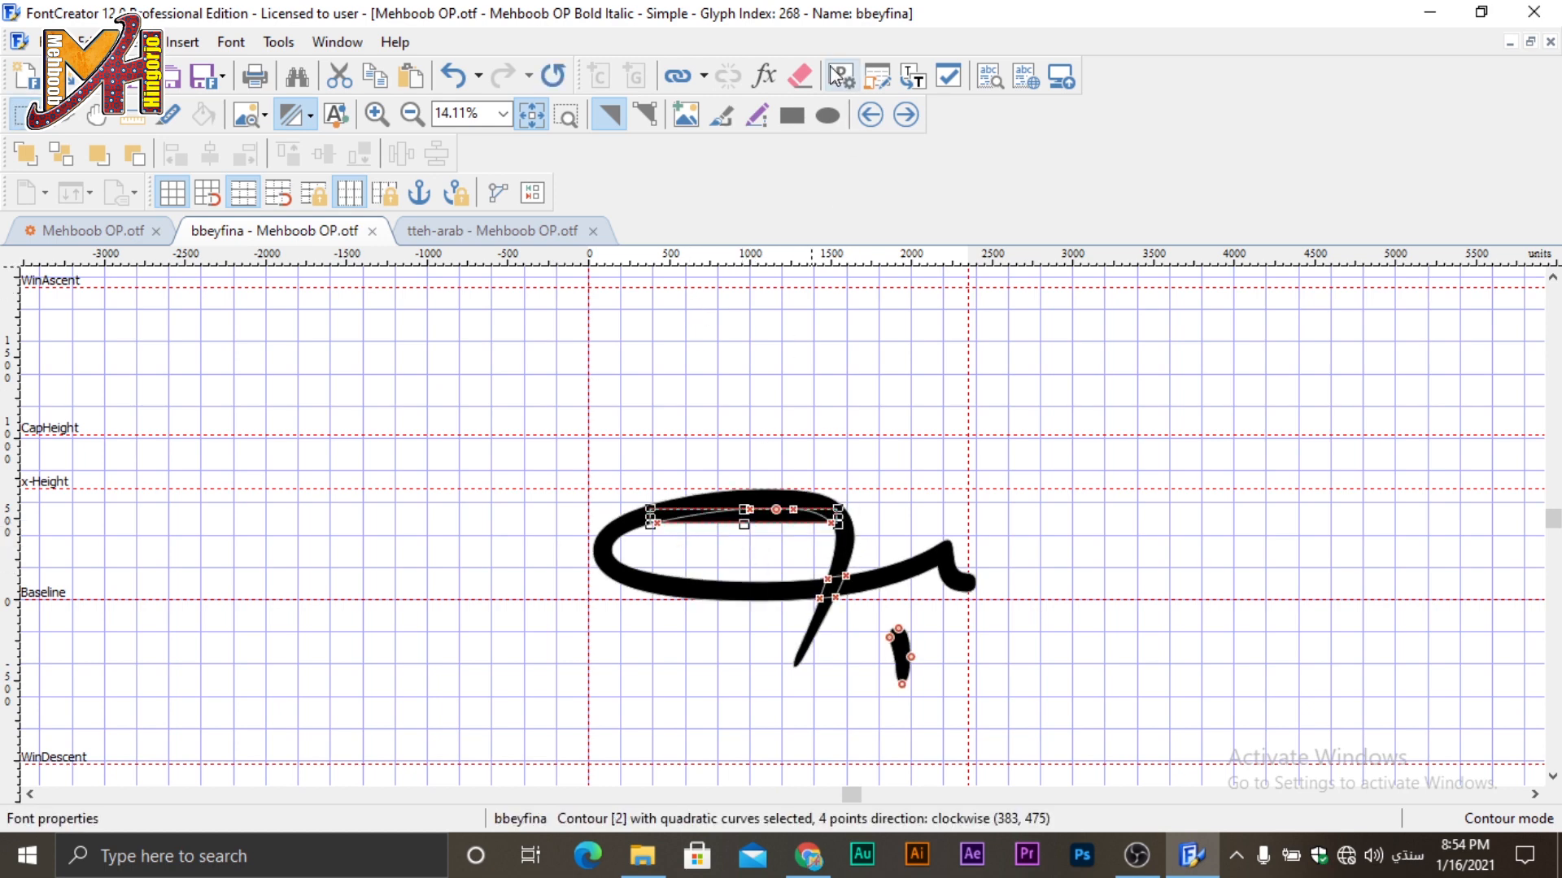
left_click(828, 118)
mouse_move(882, 623)
left_mouse_down()
mouse_move(934, 726)
mouse_move(923, 721)
left_mouse_up()
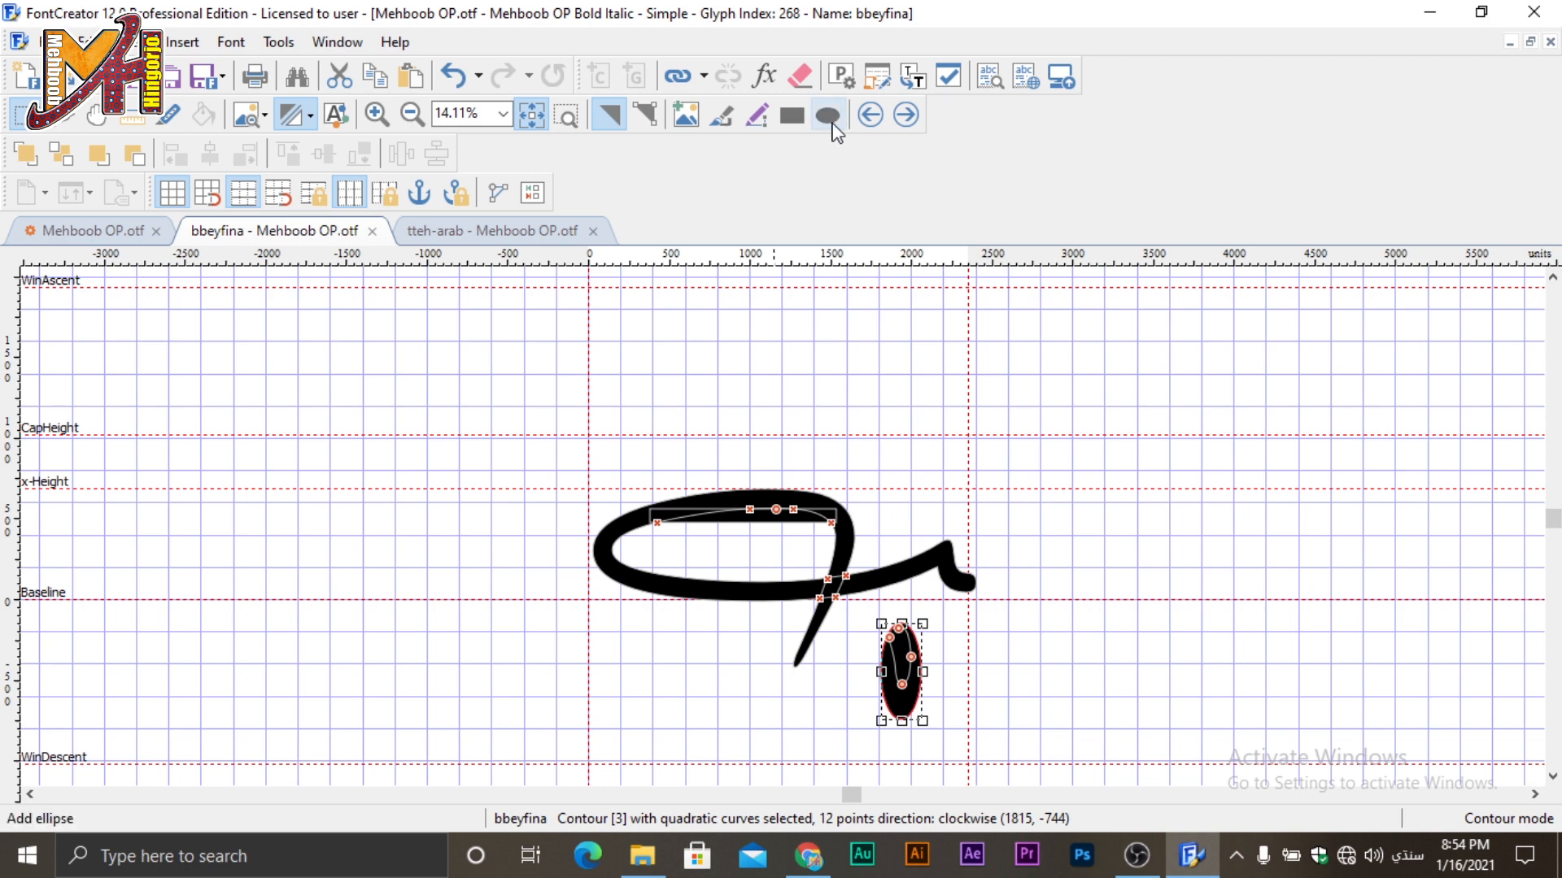
Examine the Join Contours, Order and Split Self Intersecting commands offered for the ellipse.
right_click(908, 670)
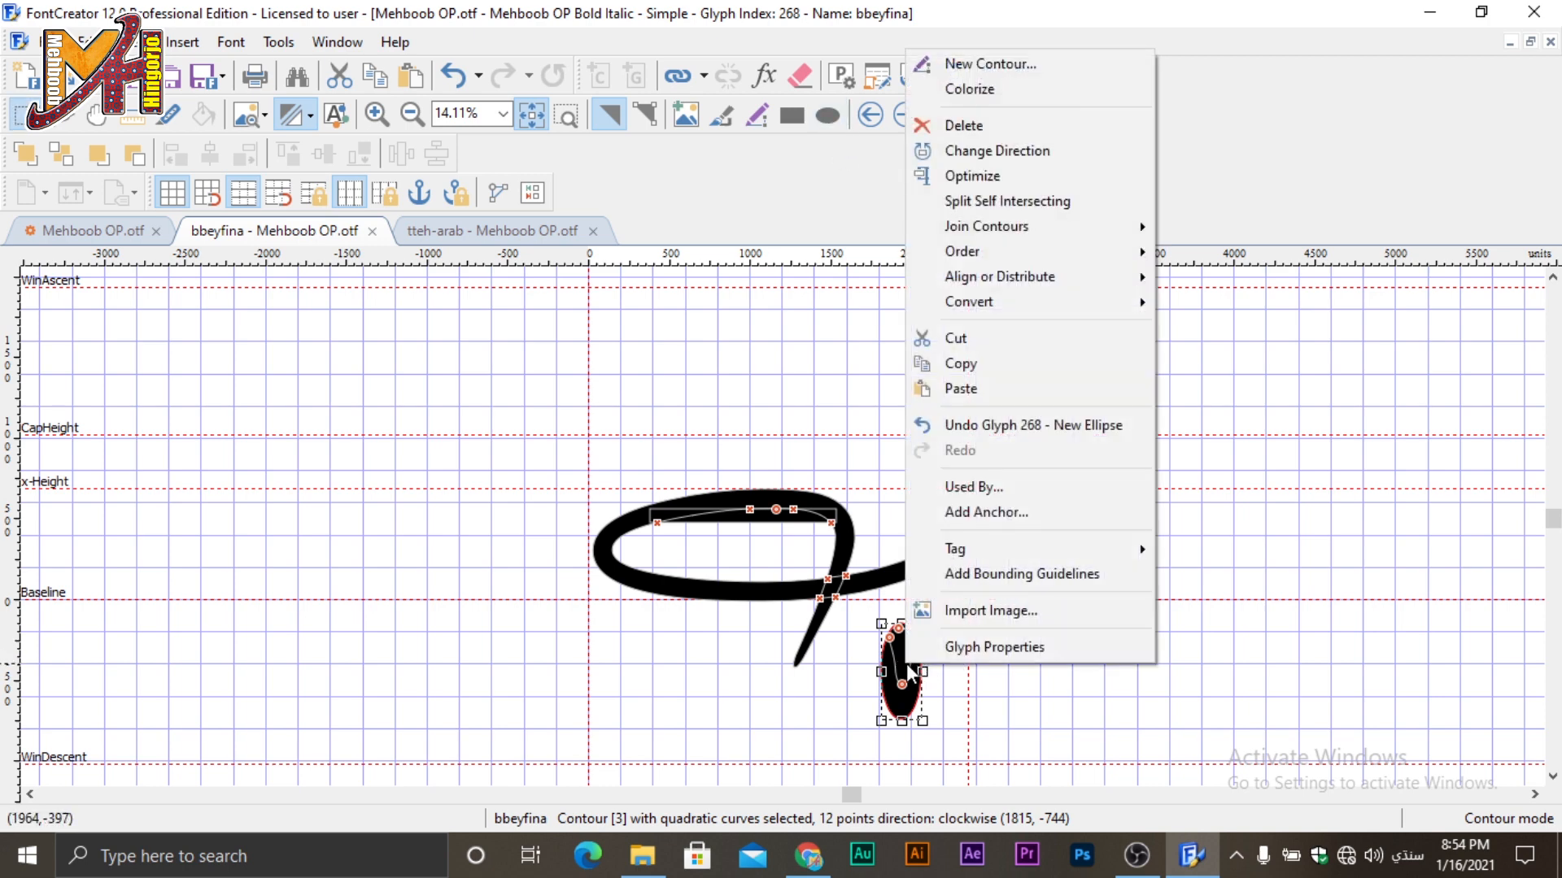
mouse_move(1004, 561)
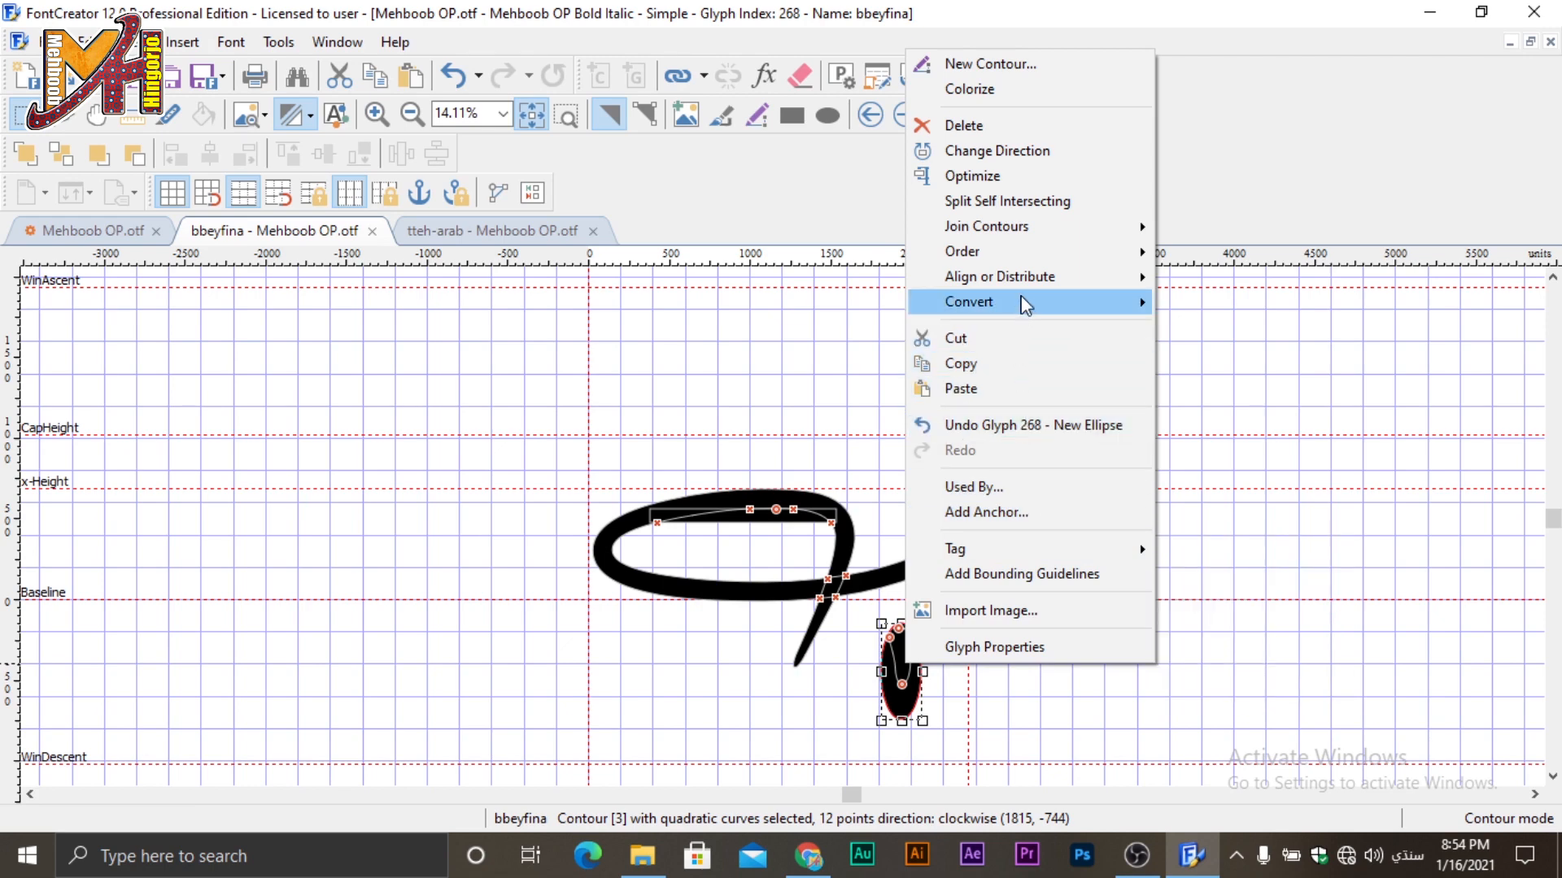
mouse_move(1070, 230)
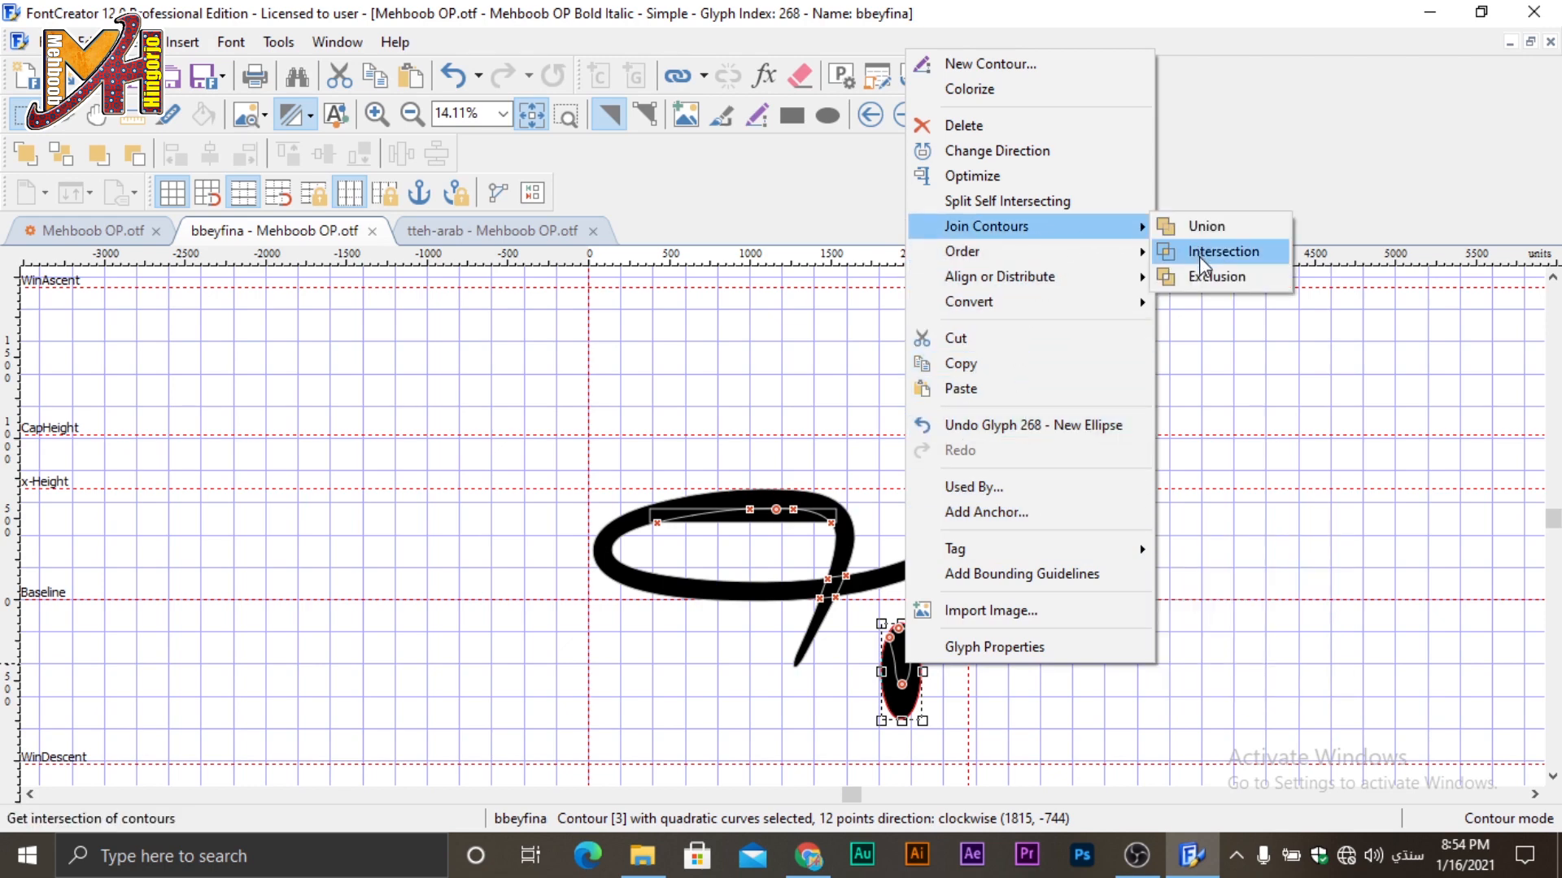
mouse_move(1120, 252)
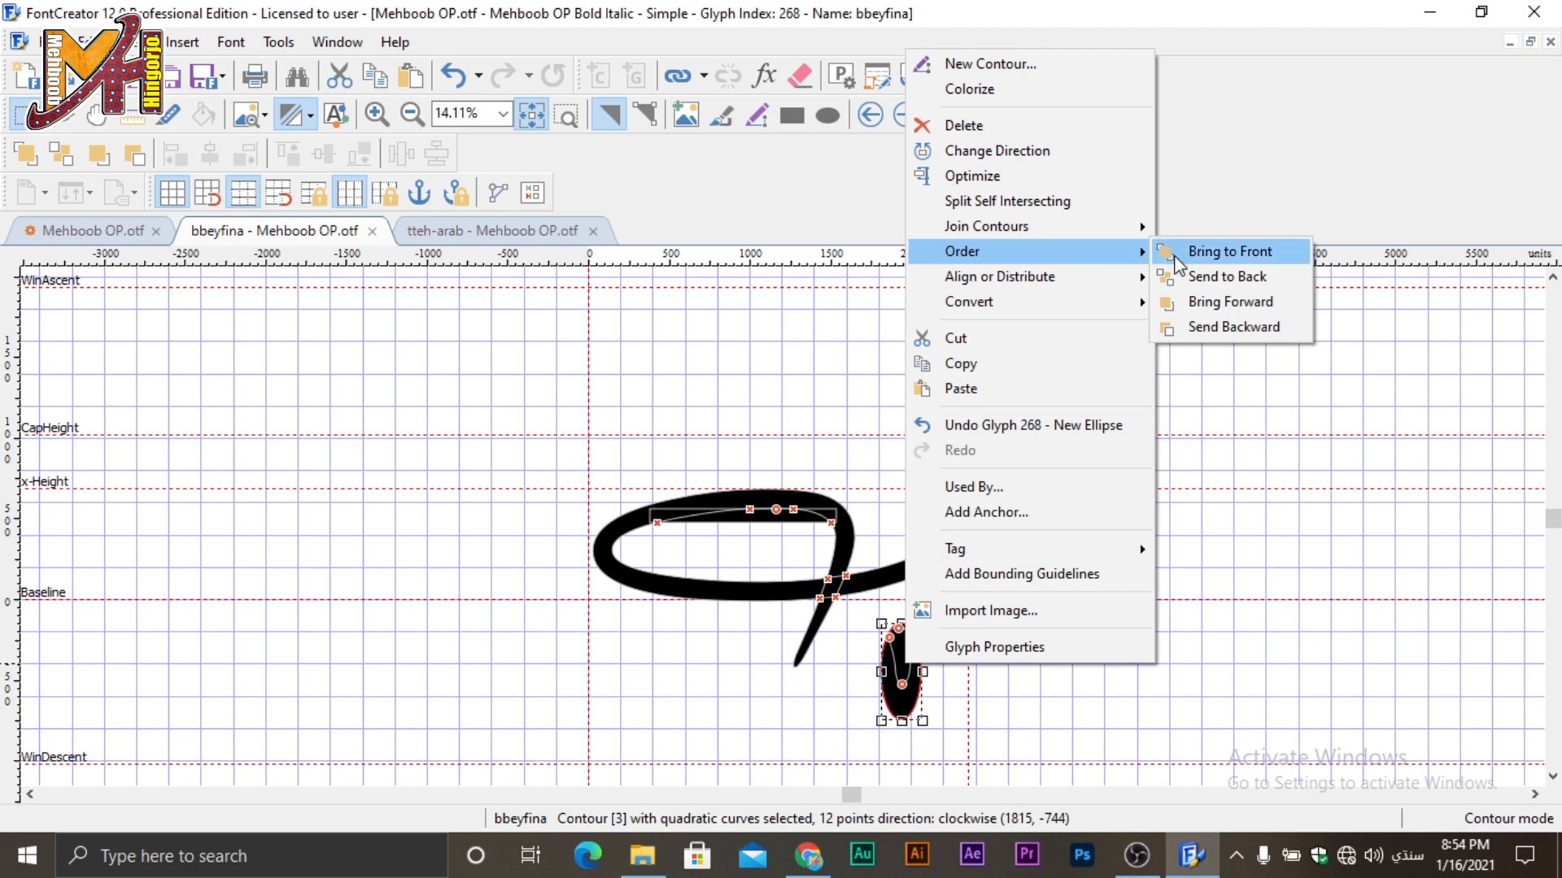
left_click(1233, 327)
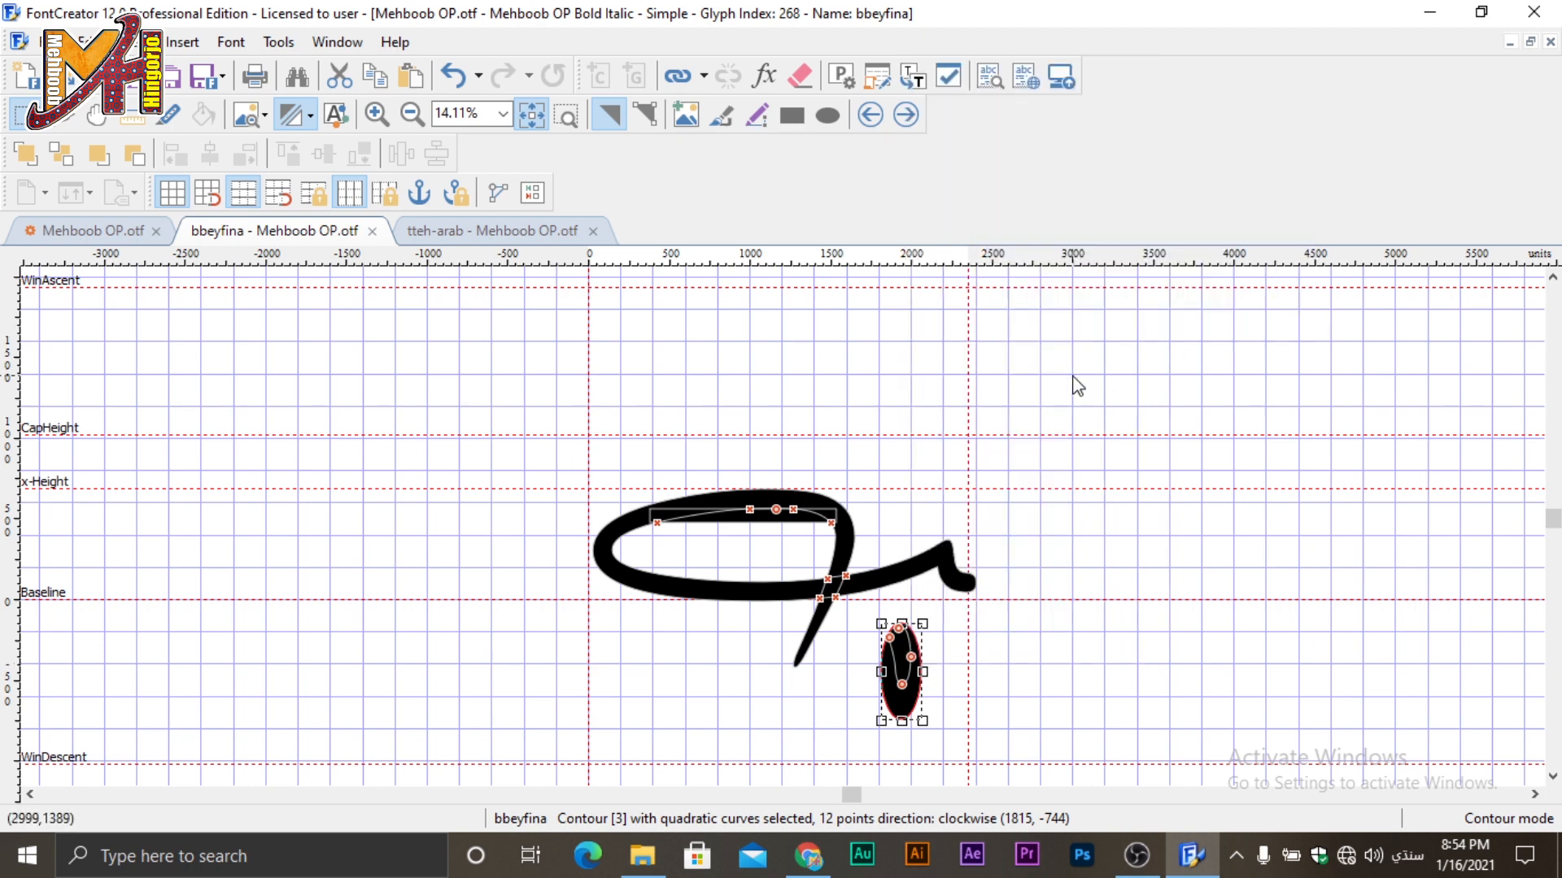
right_click(905, 668)
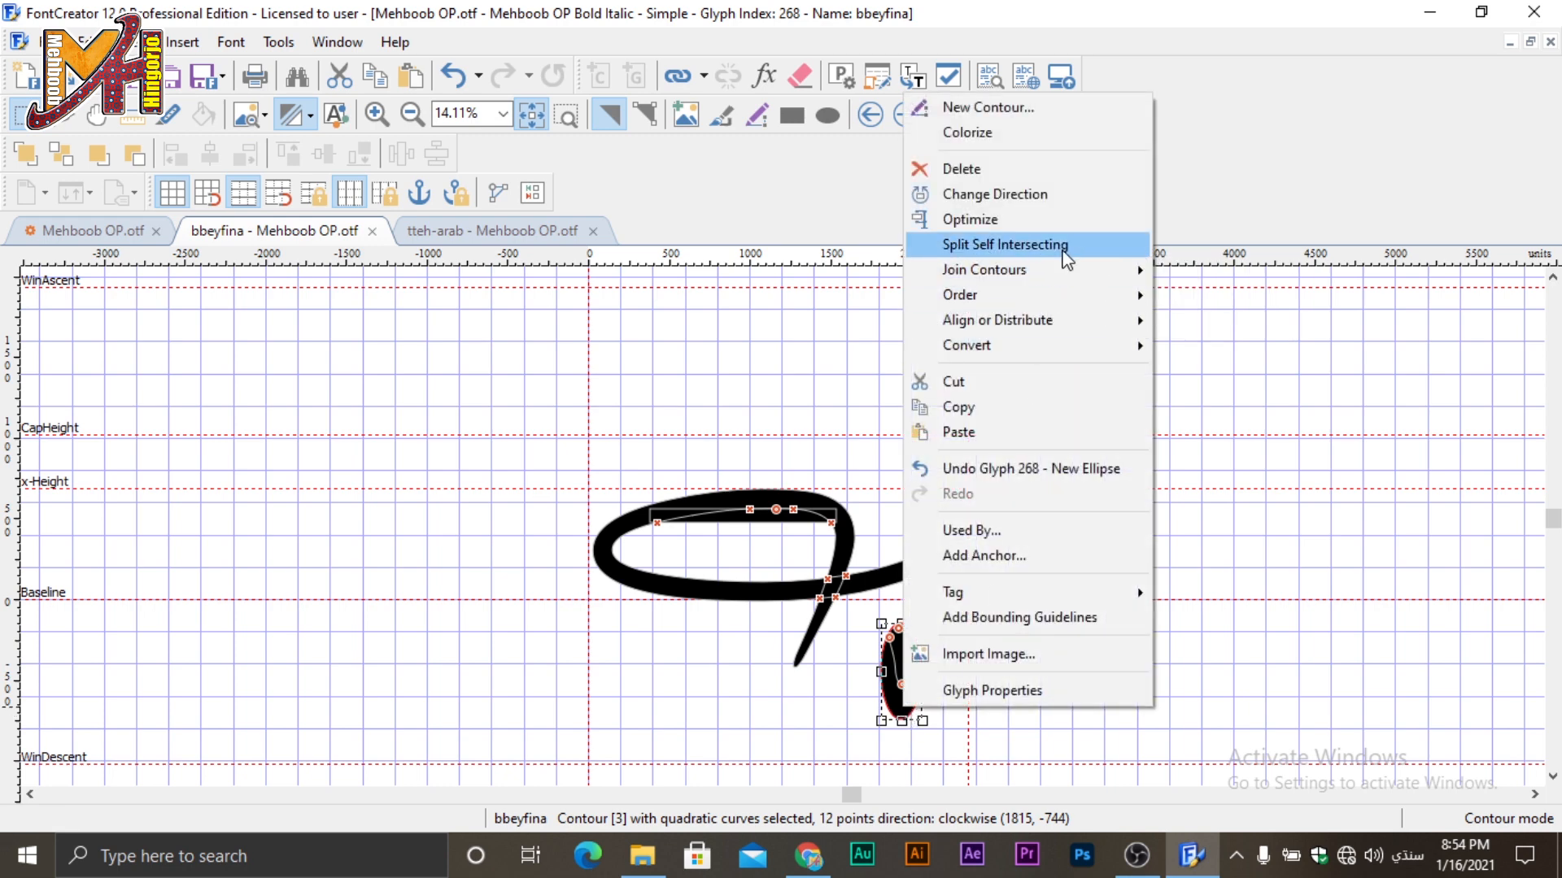
left_click(1066, 259)
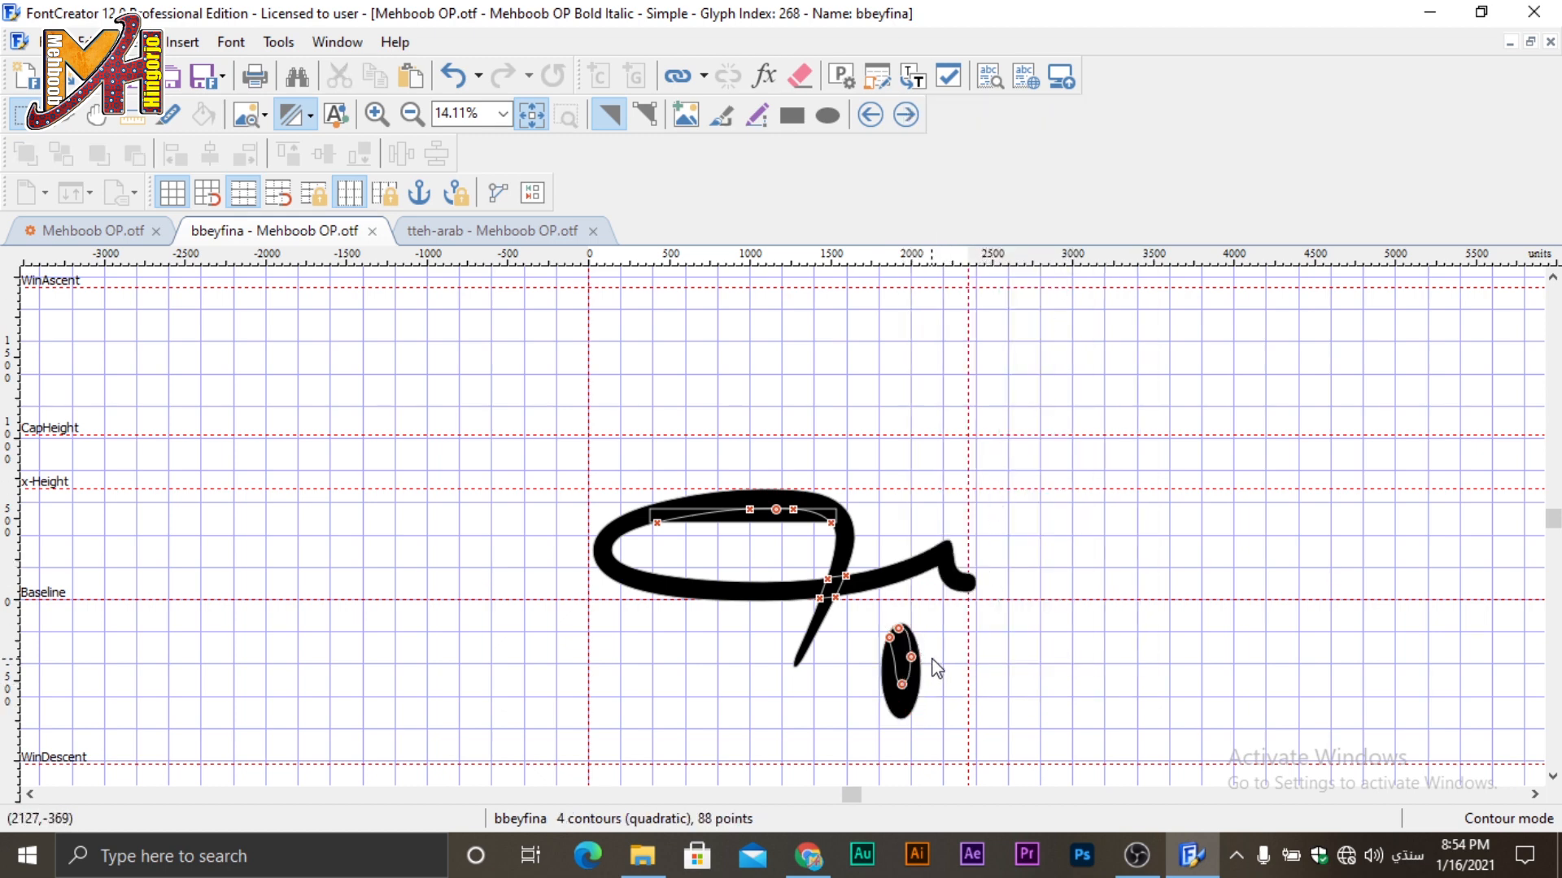
Delete the ellipse over the lower dots and the rectangle inside the loop.
left_click(908, 701)
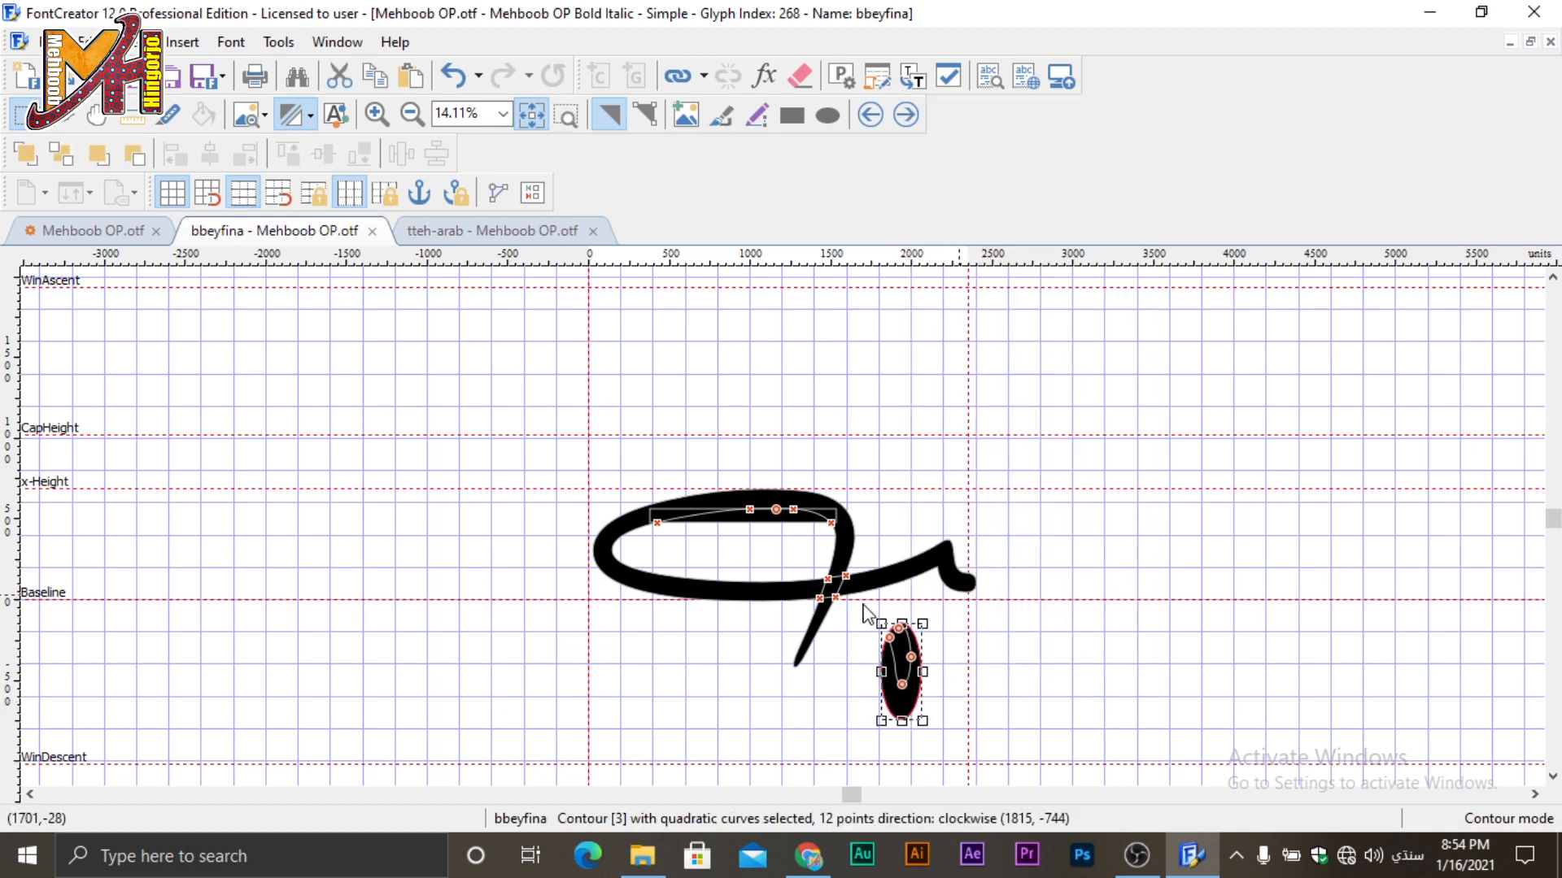
key("Delete")
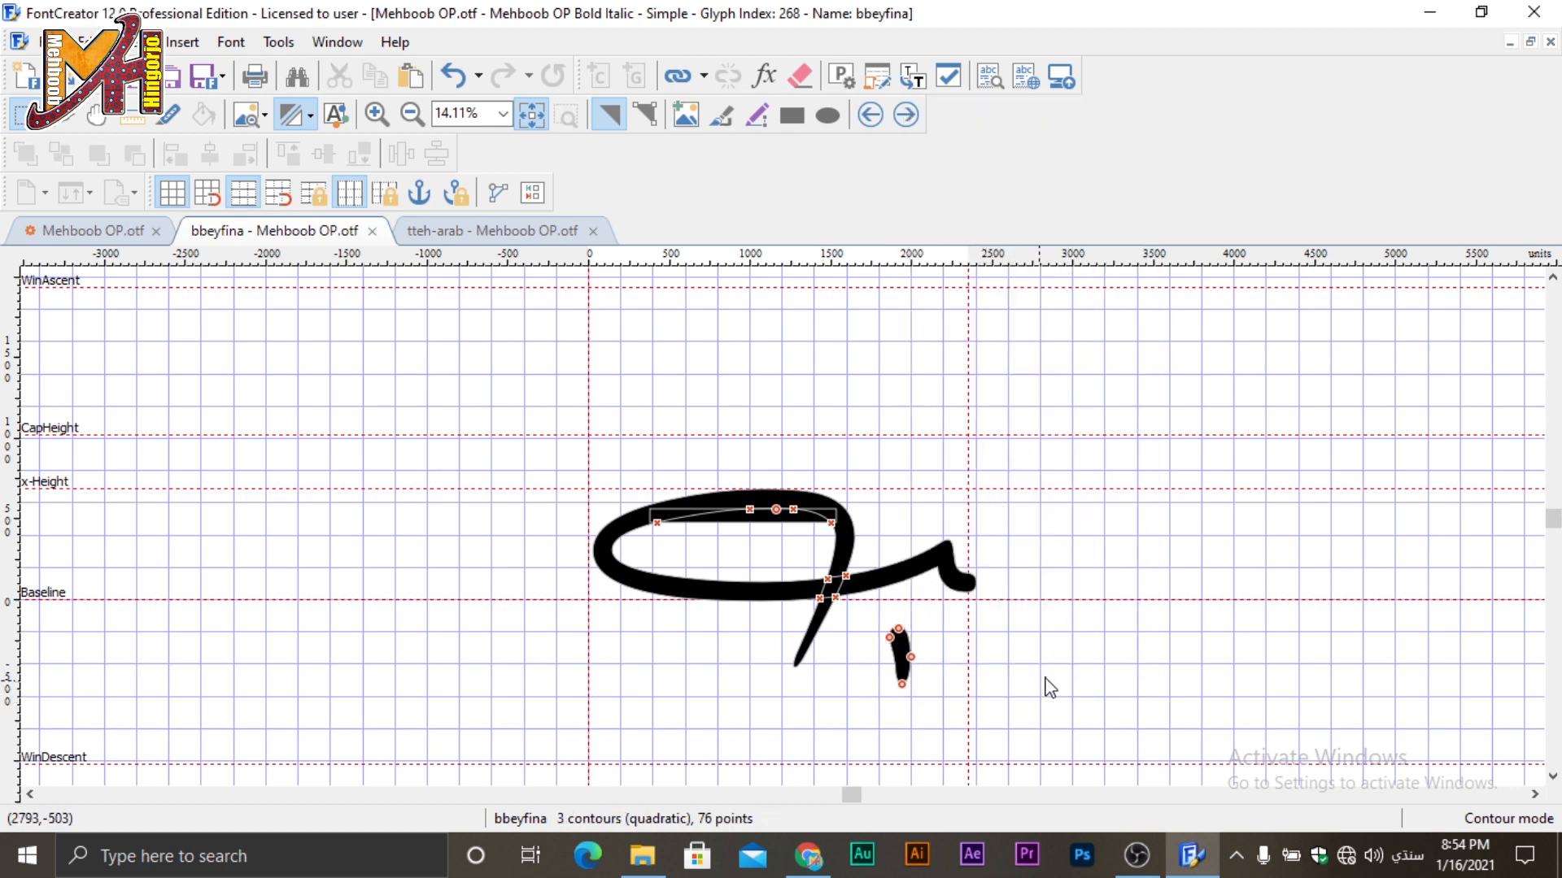
left_click(927, 563)
left_click(735, 521)
key("Delete")
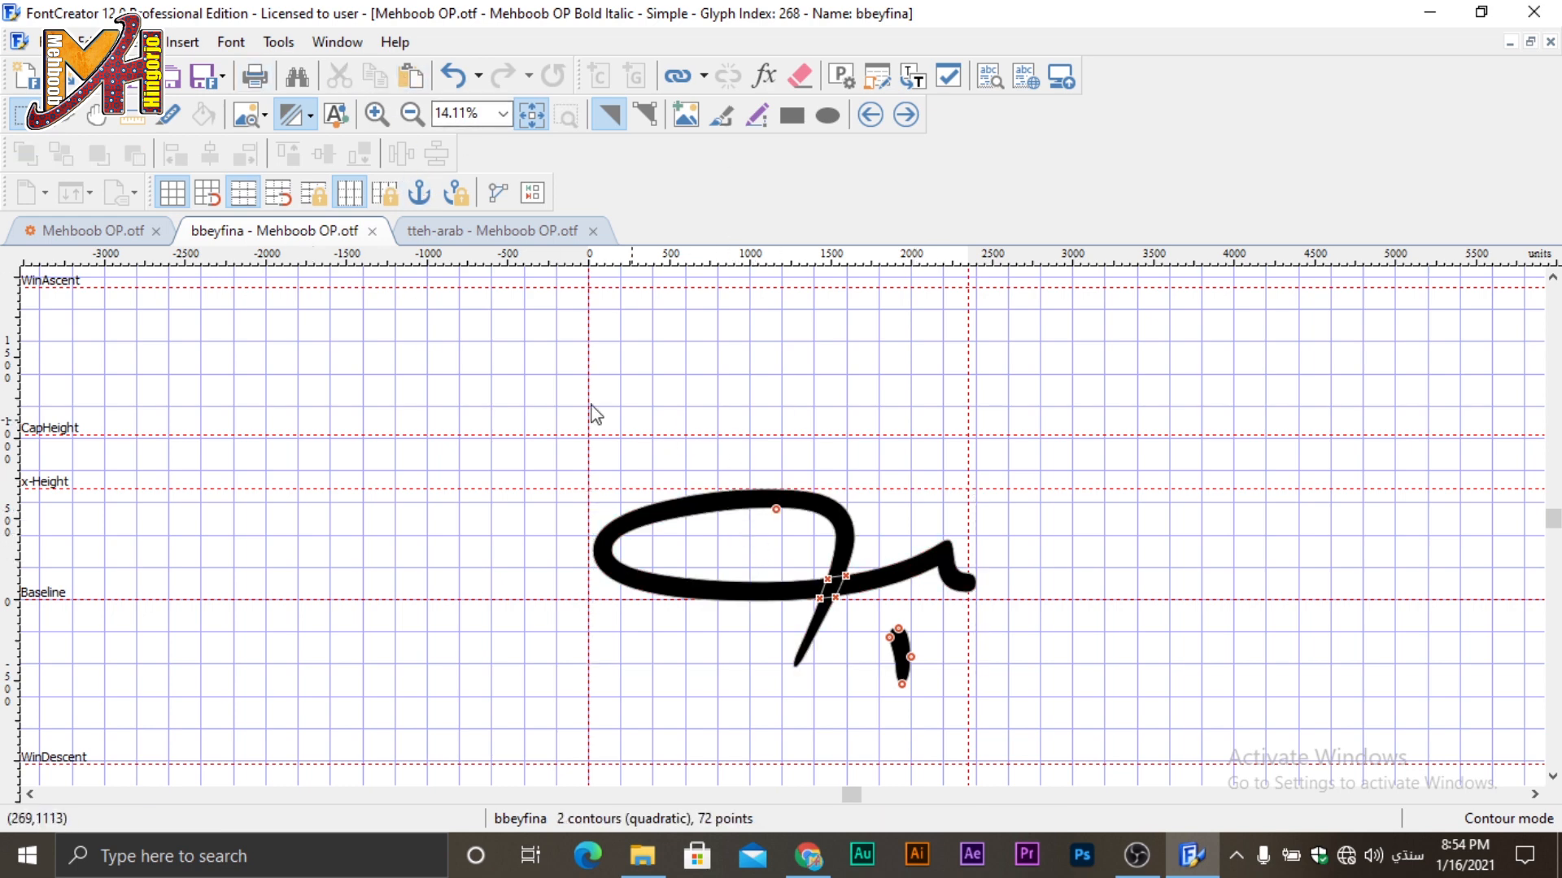
Paste the copied bowl into bbeyfina and shift it slightly left and down to line up with the original contour.
left_click(411, 78)
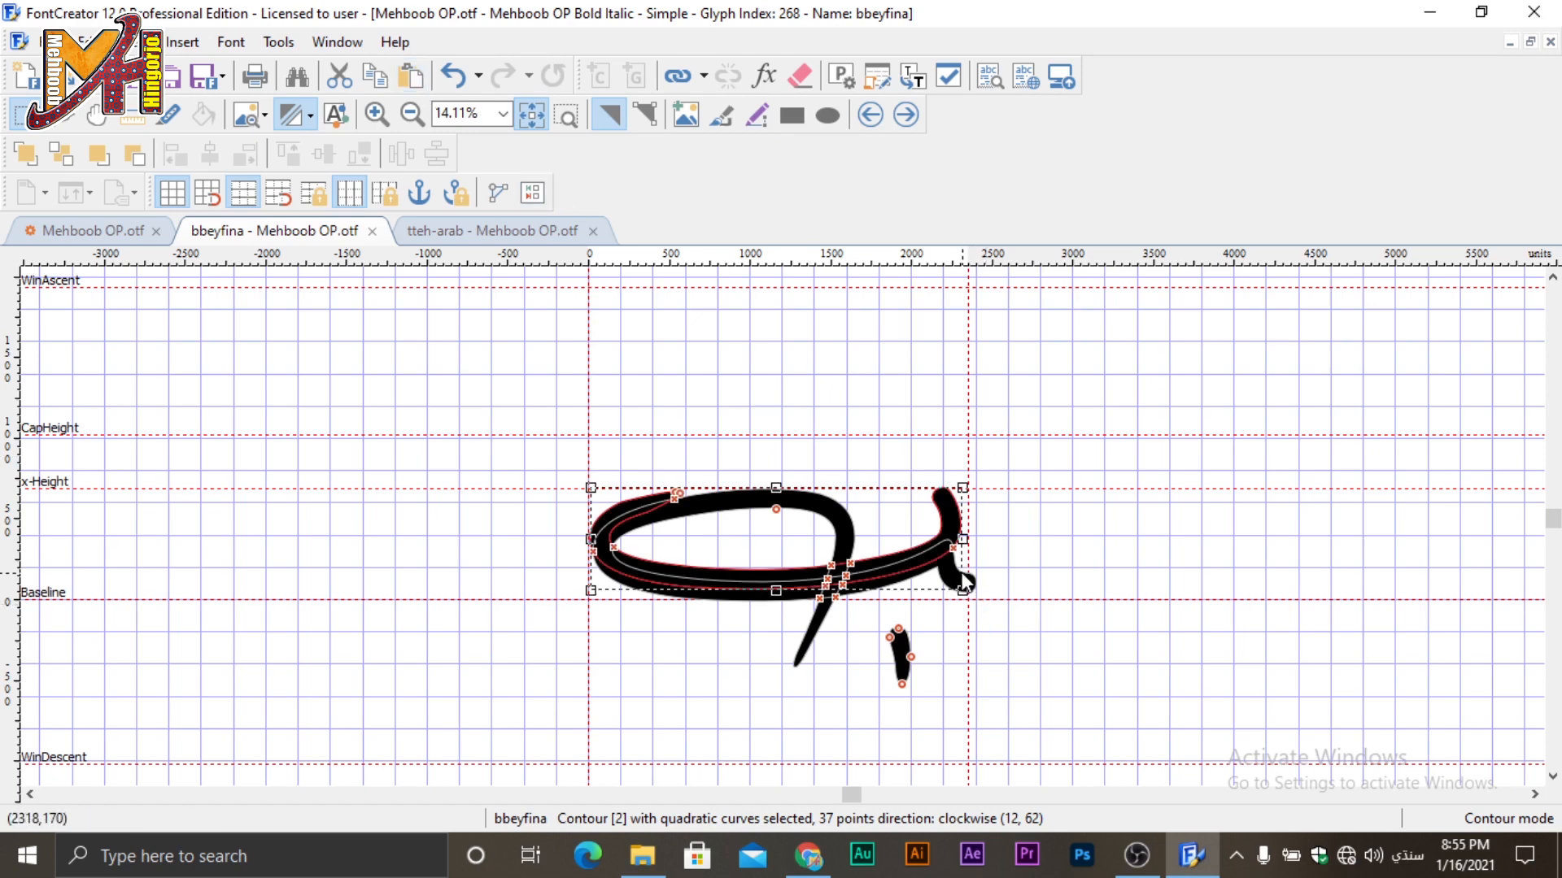
left_click(835, 521)
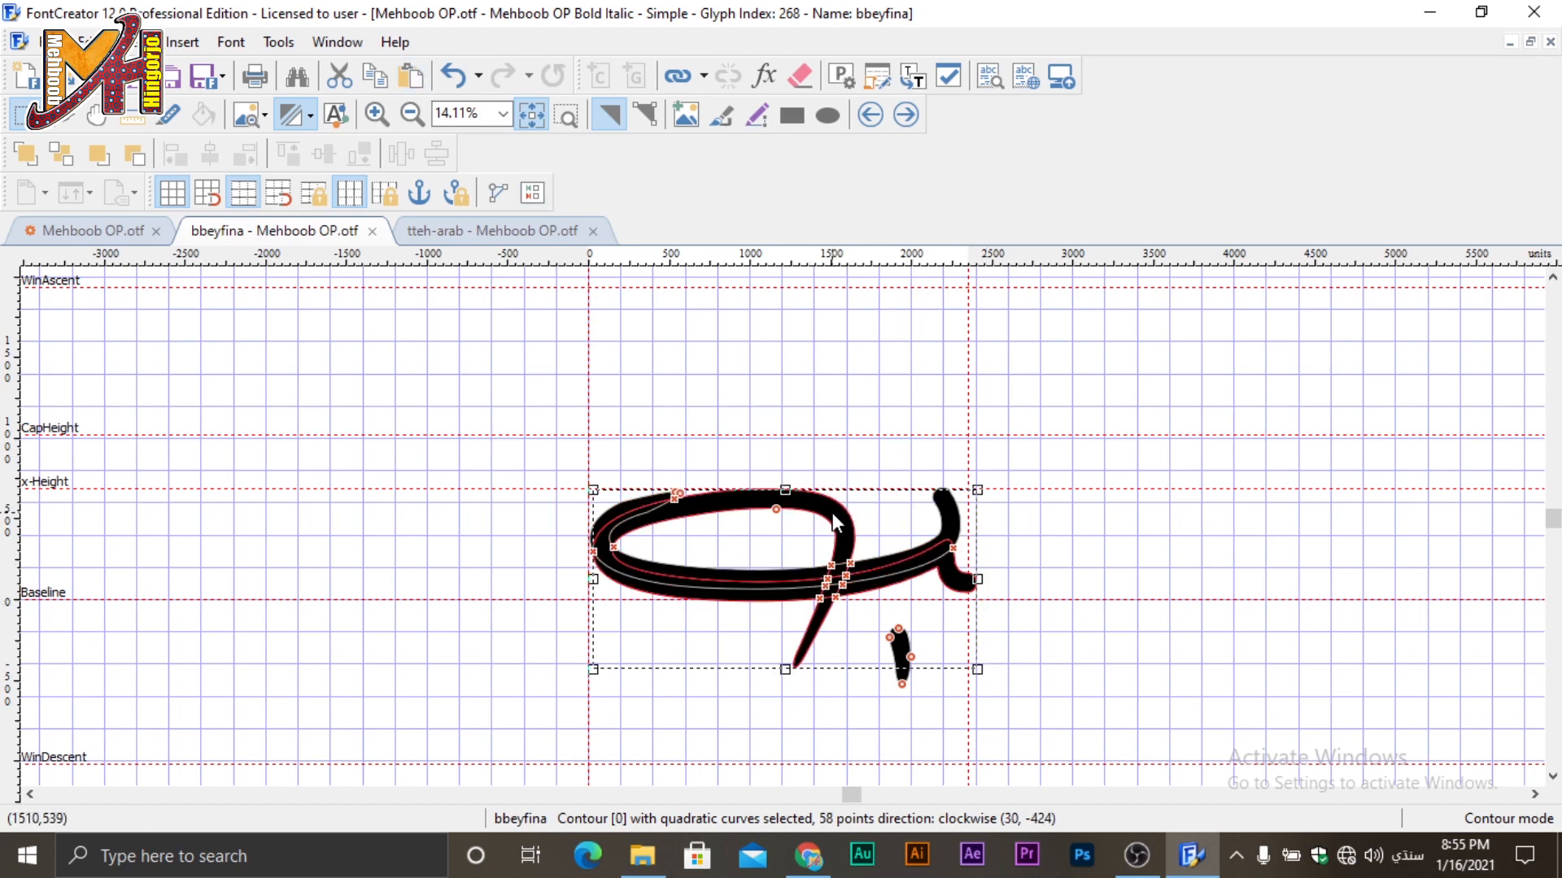
left_click(957, 514)
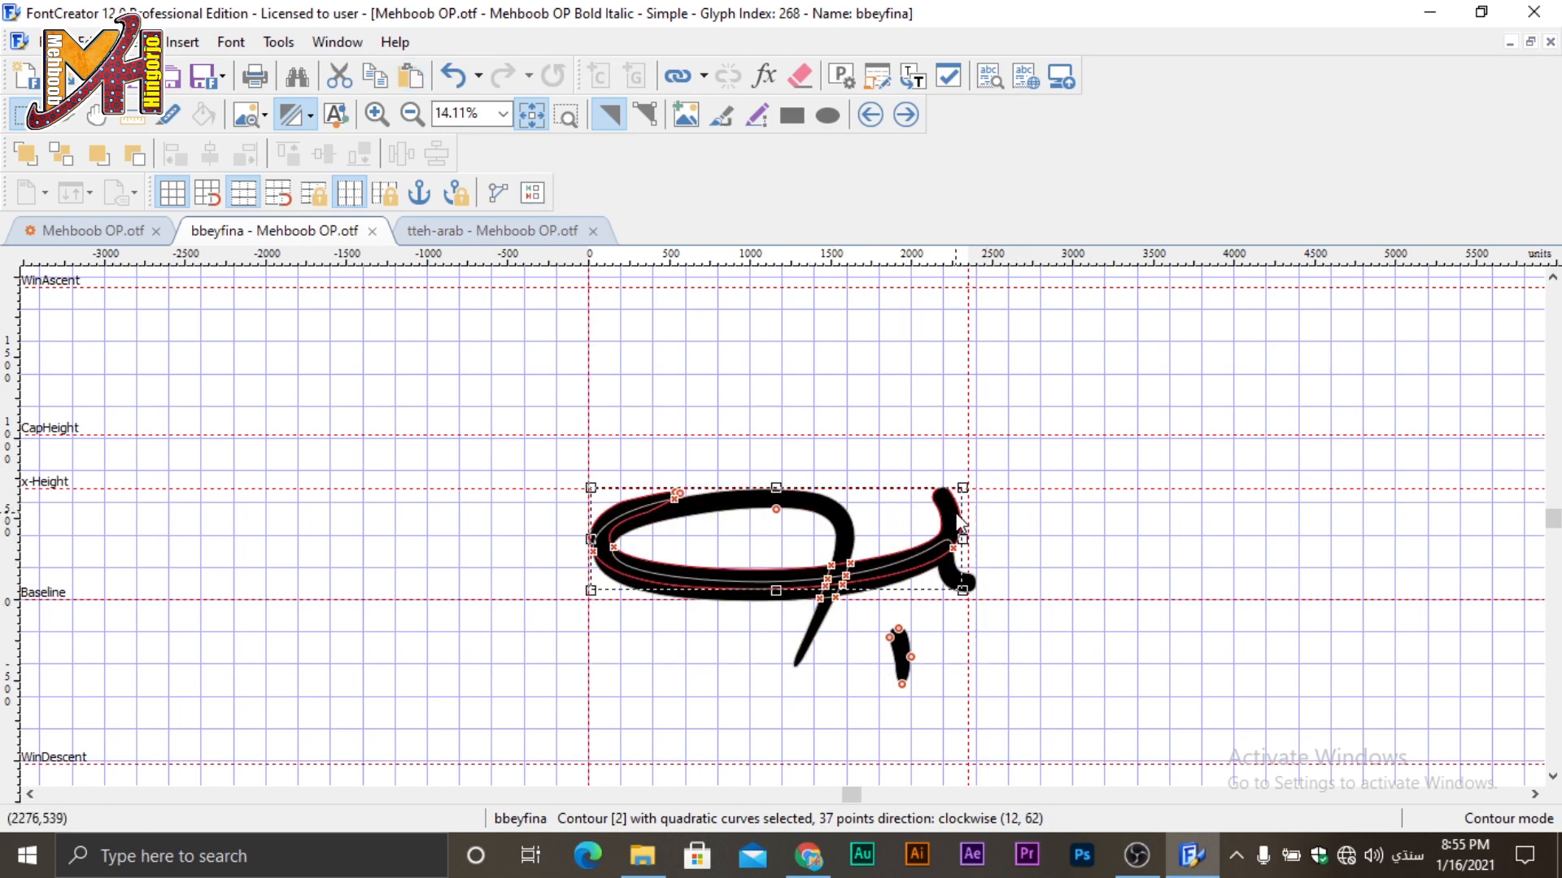
left_click_drag(958, 514, 938, 526)
left_click(985, 589)
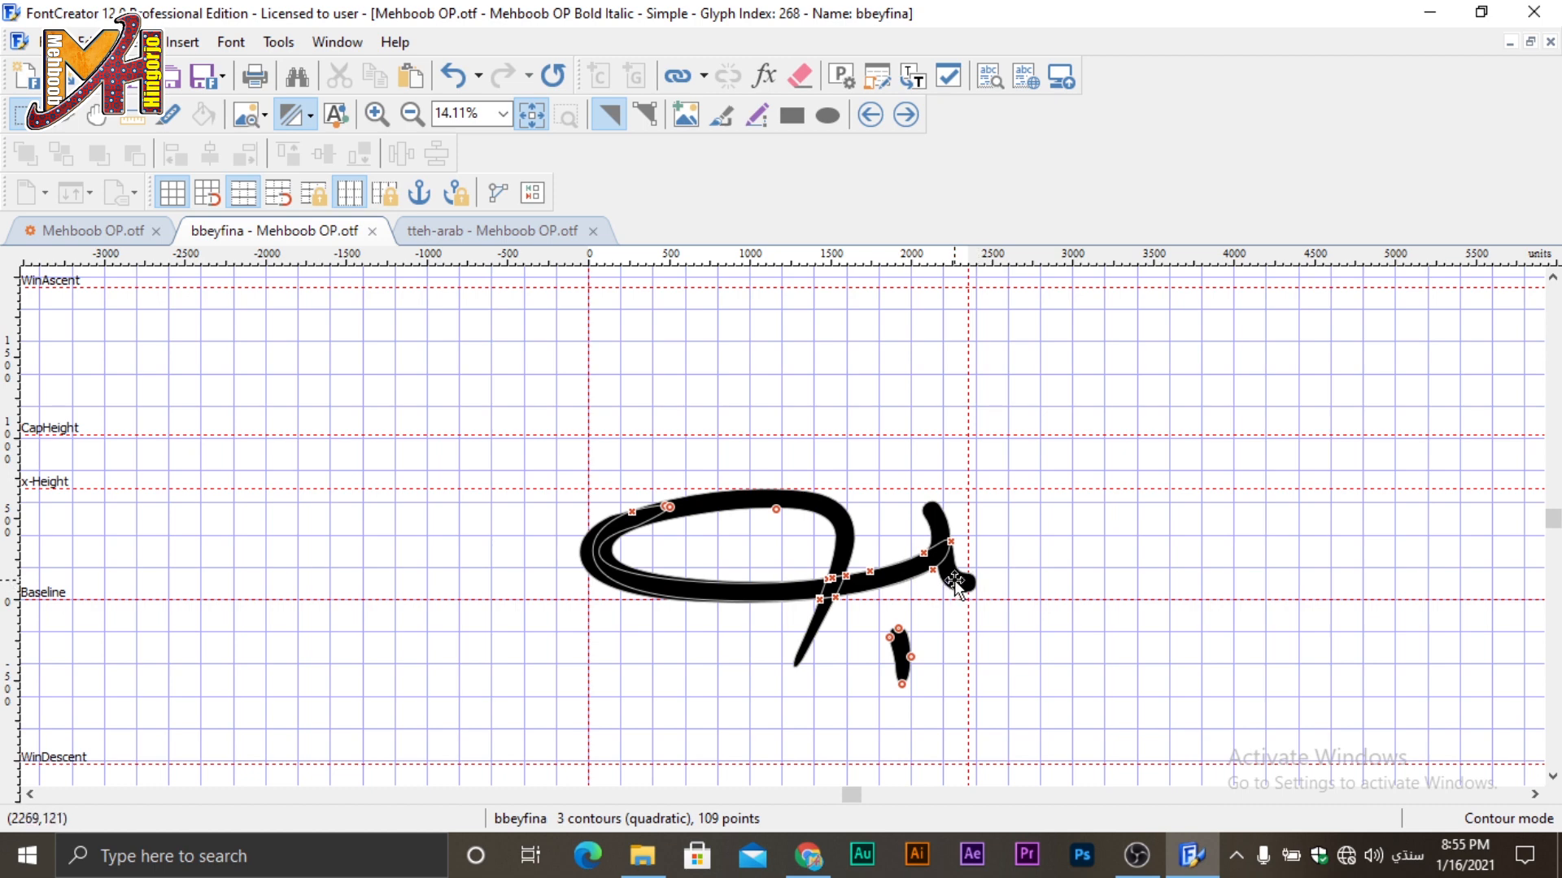
Try to cut through the joining stroke of the looped contour with the Knife while it overlaps the pasted bowl.
left_click(955, 580)
left_click(779, 492)
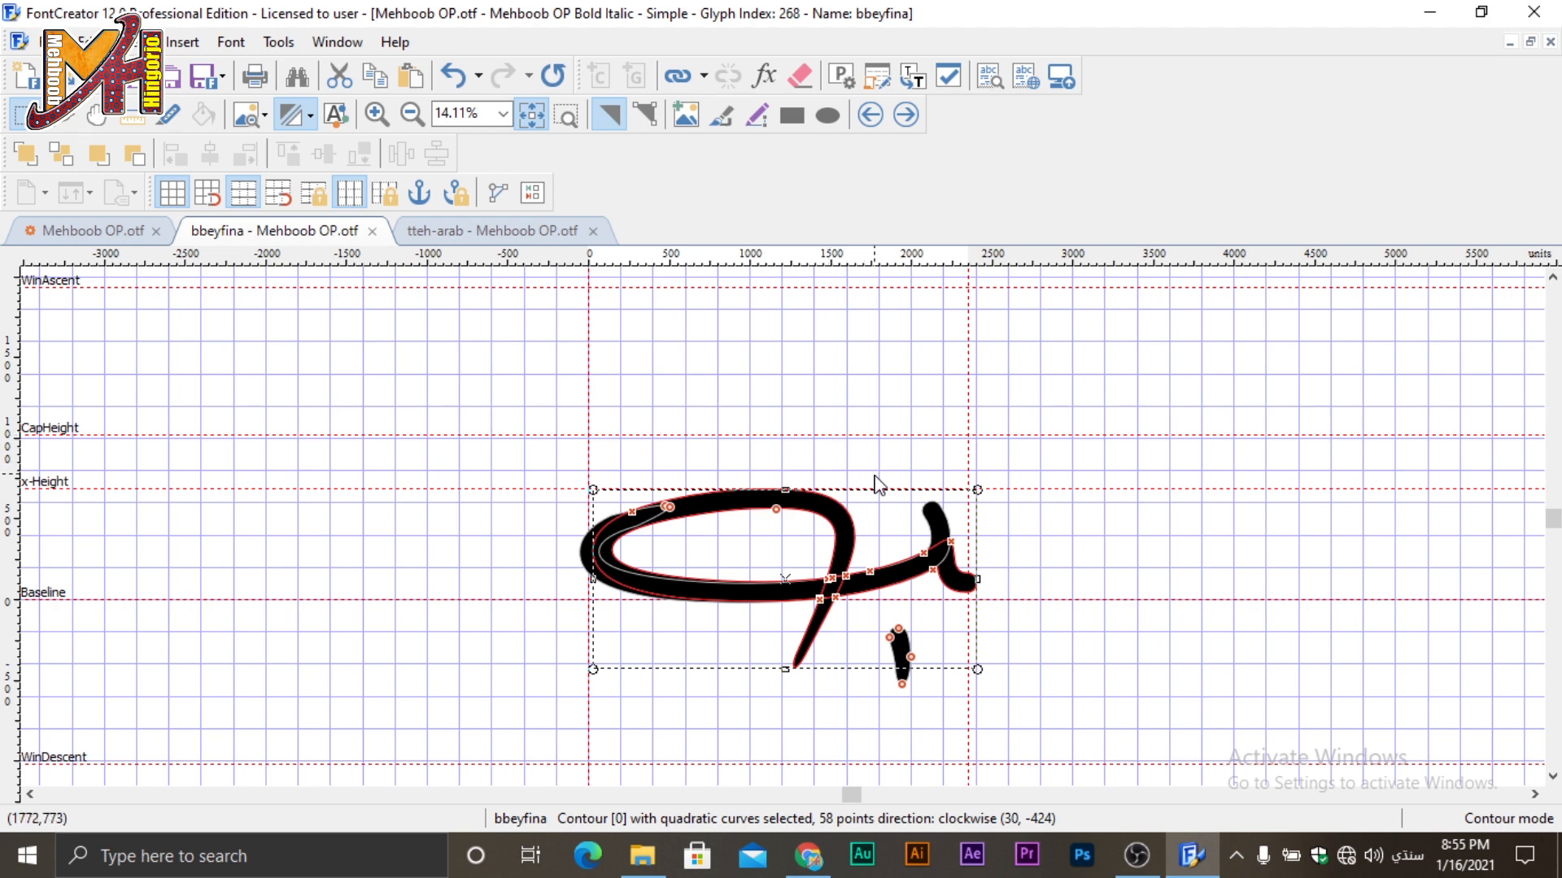
left_click(169, 115)
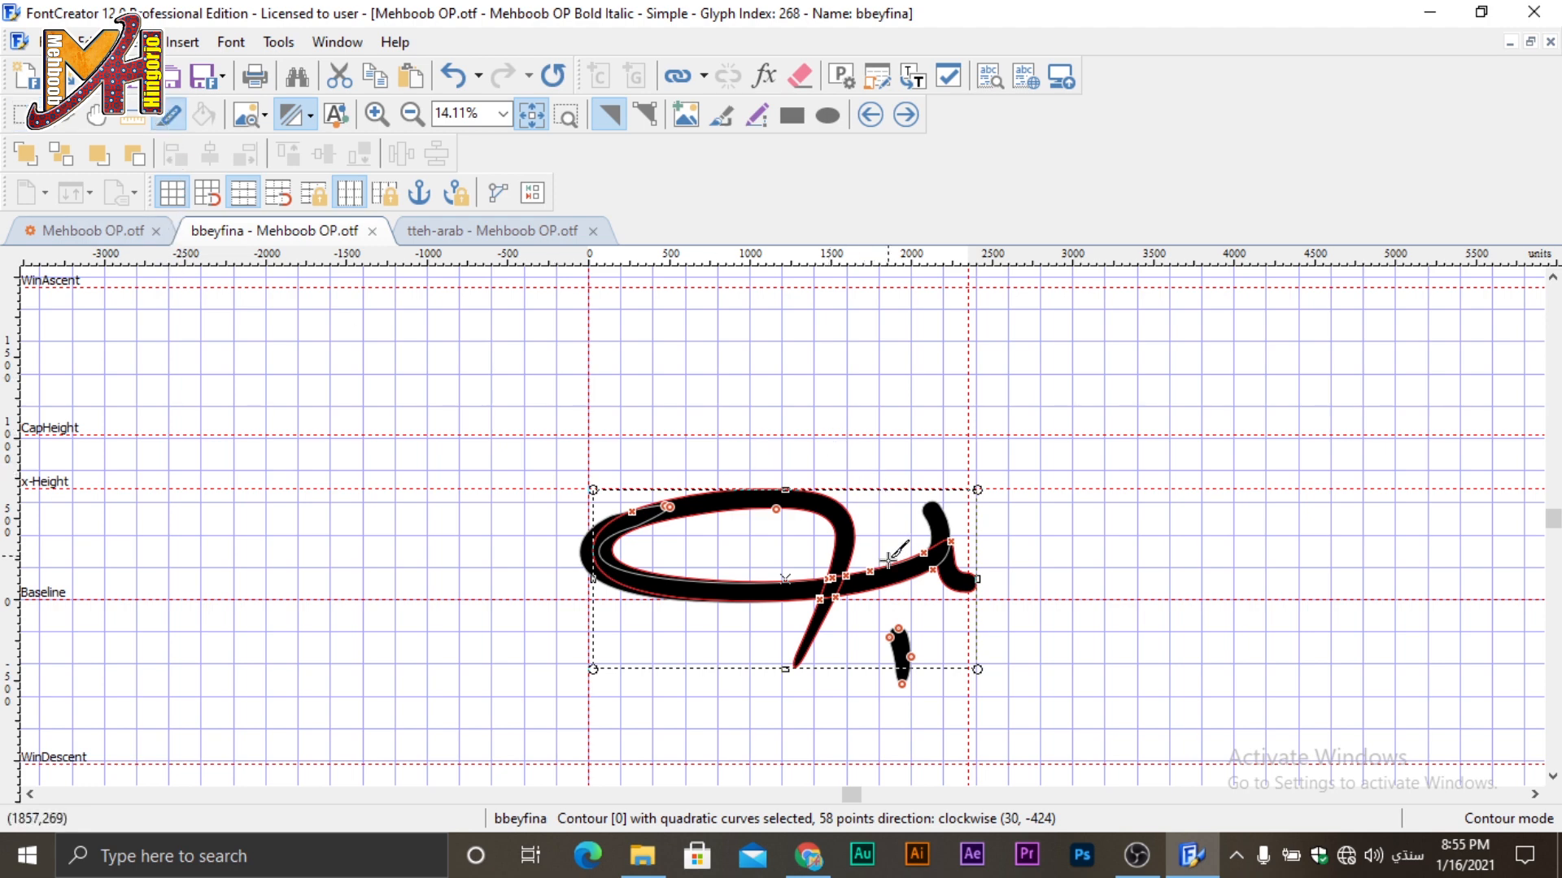
left_click_drag(898, 541, 934, 630)
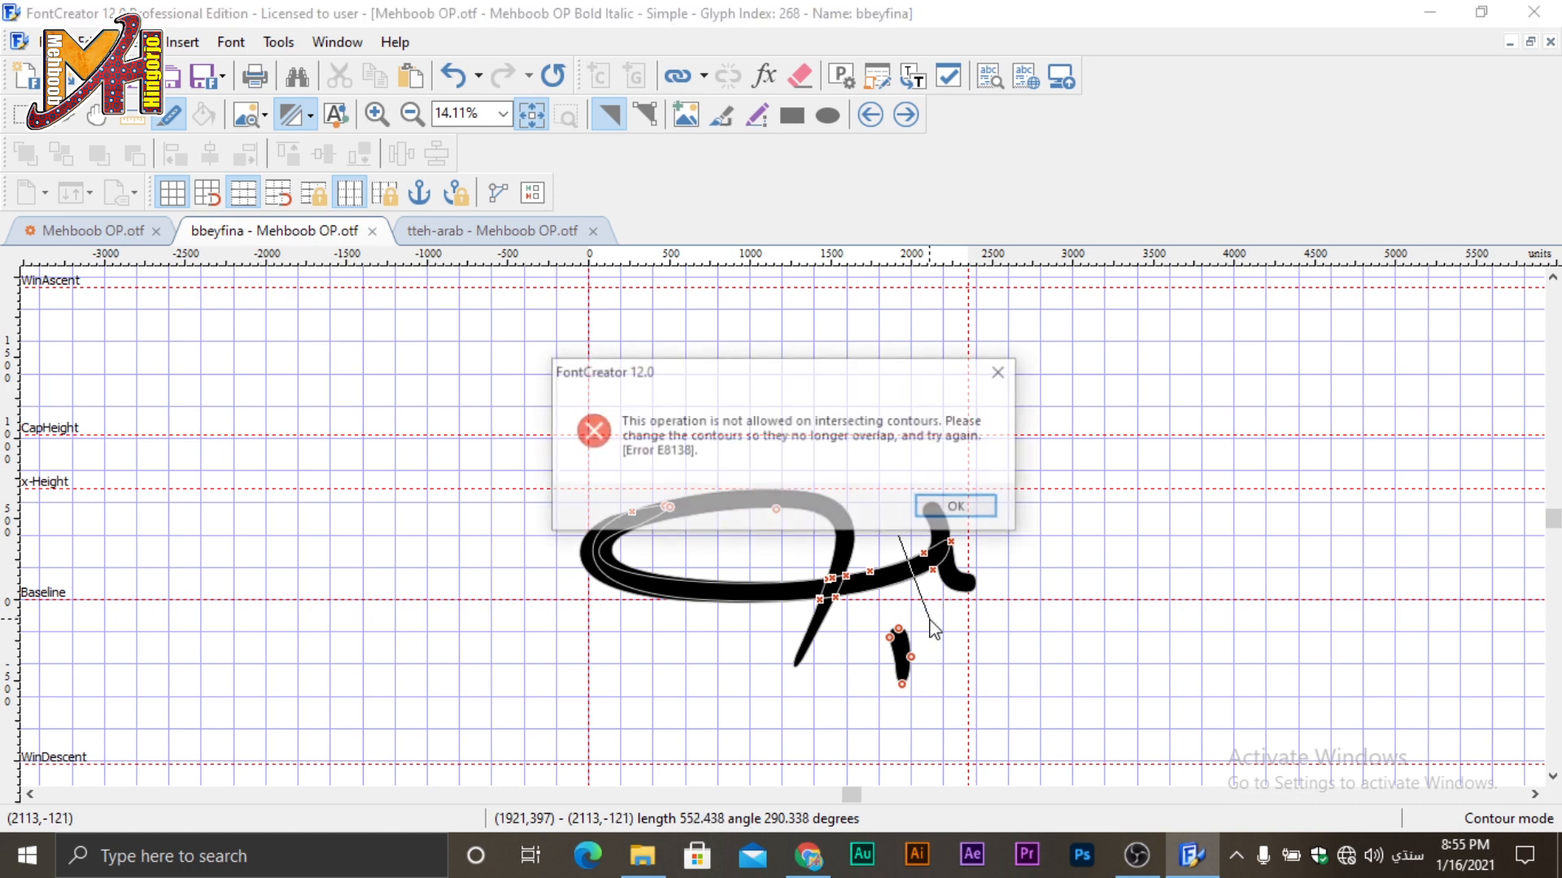
left_click(957, 506)
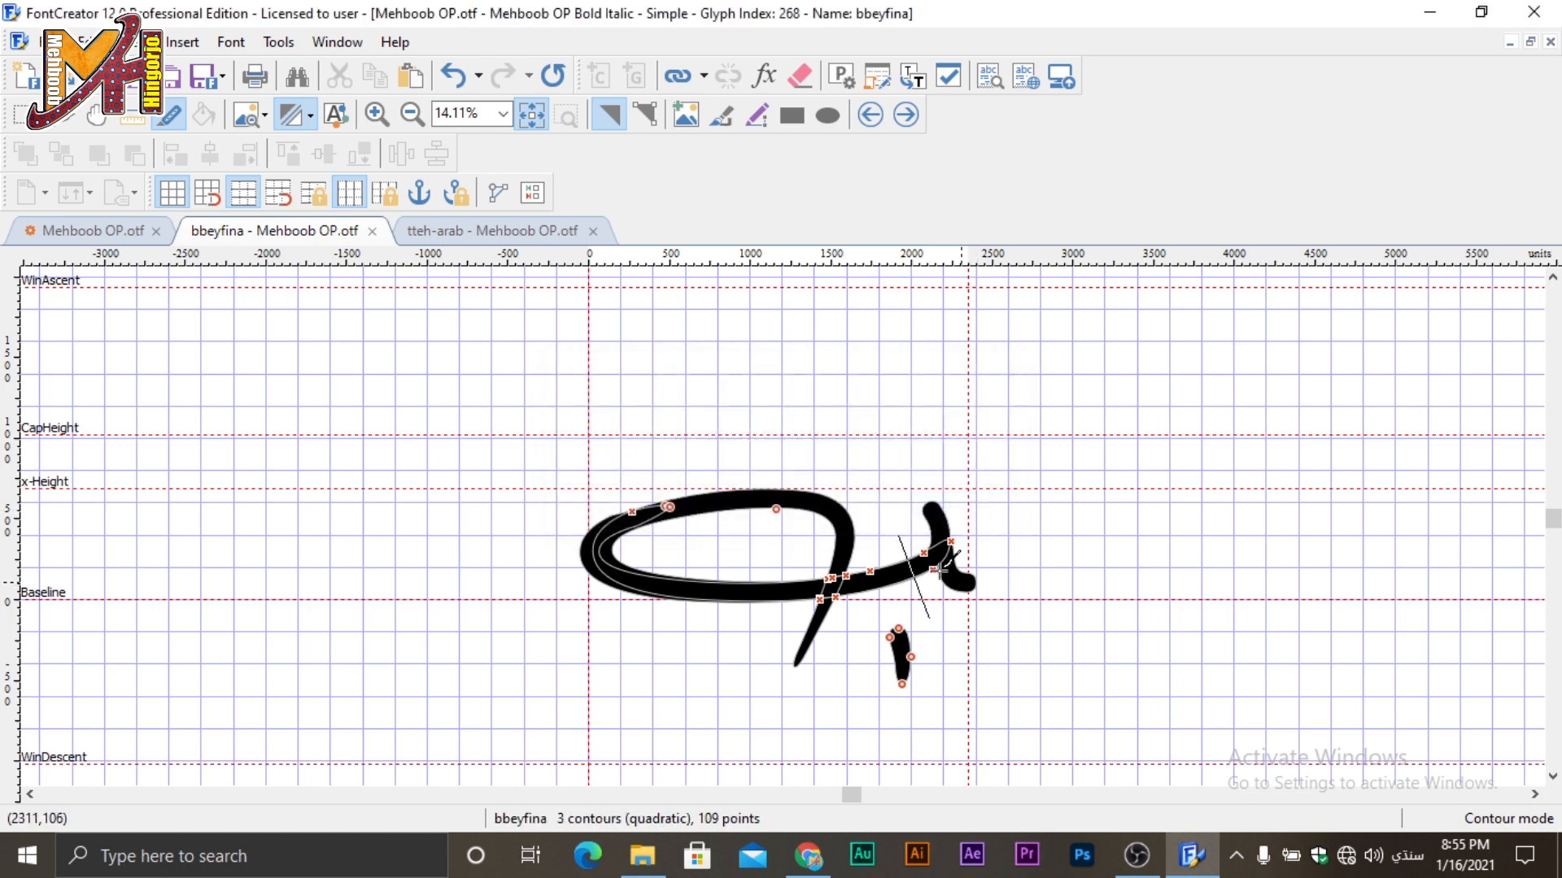
left_click(645, 116)
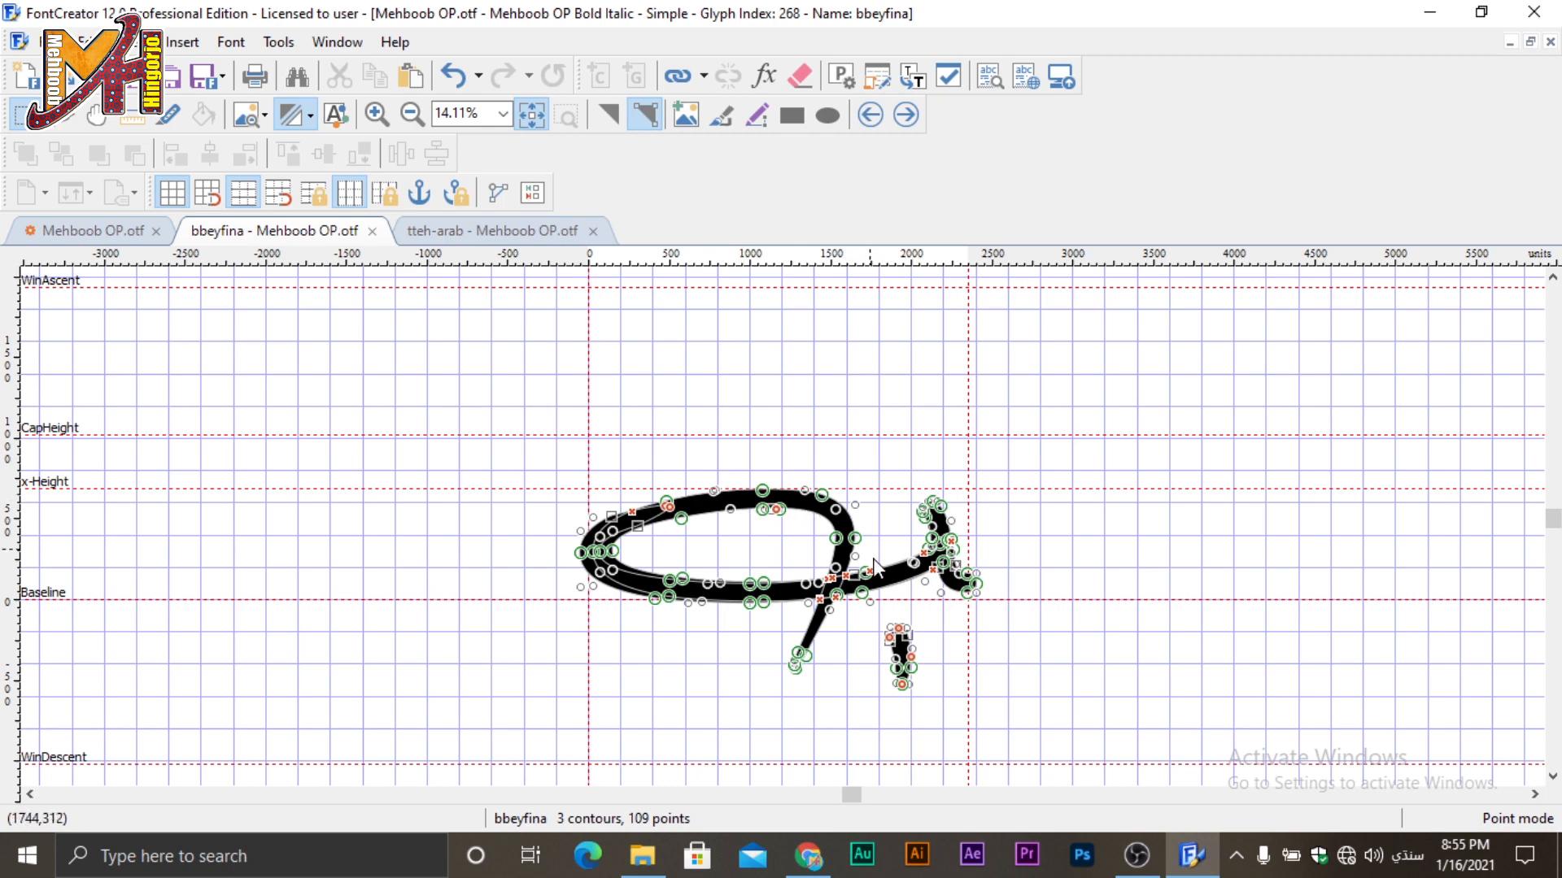
left_click(609, 115)
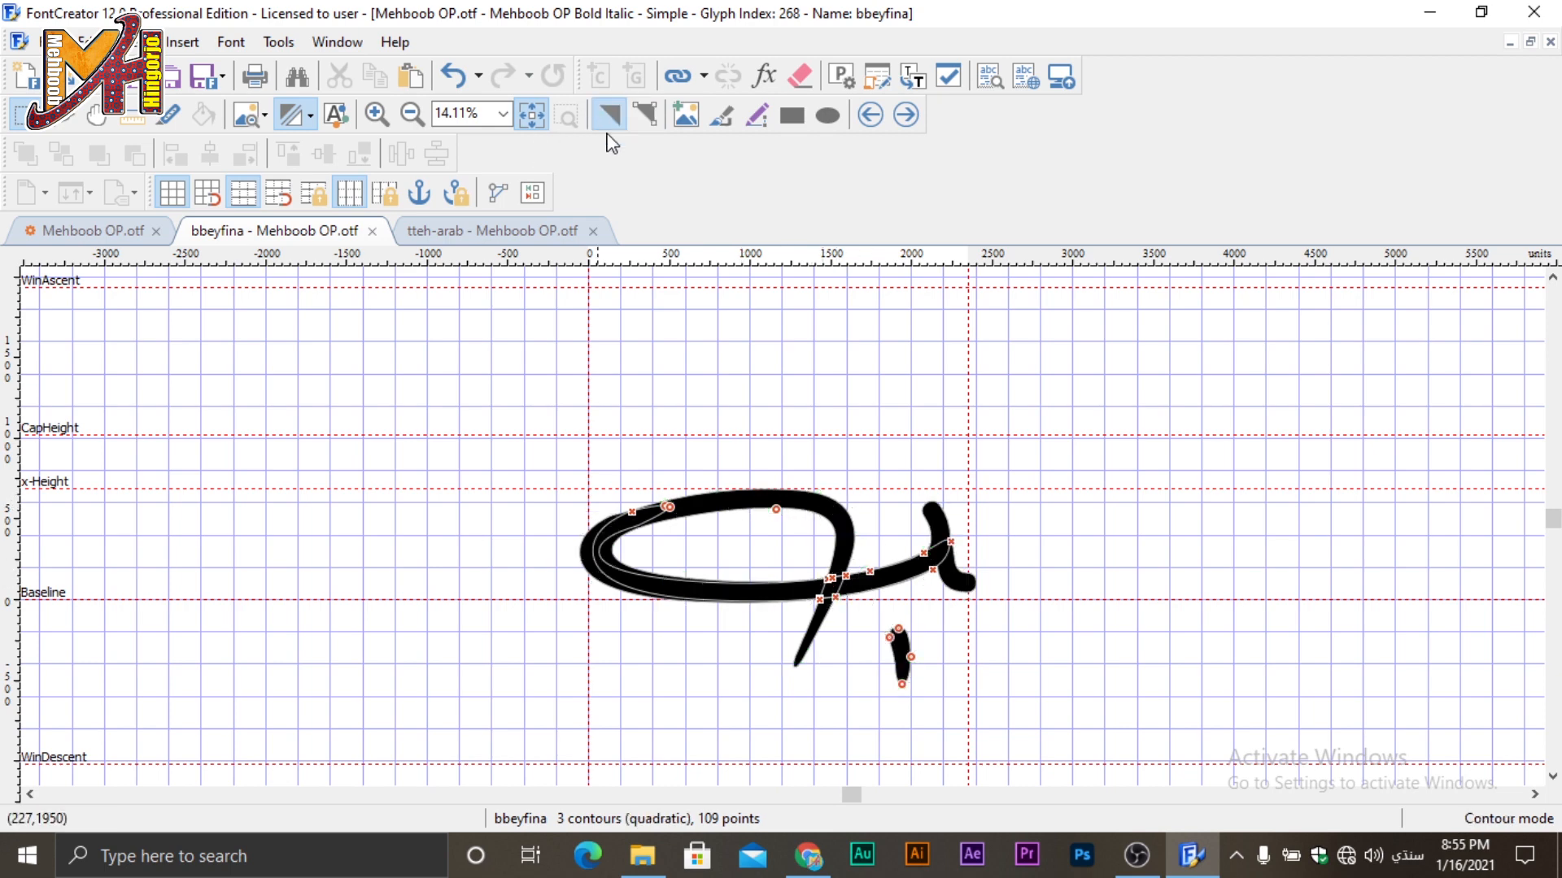
Move the looped contour up clear of the bowl and cut off its short joining stroke with the Knife.
left_click(773, 499)
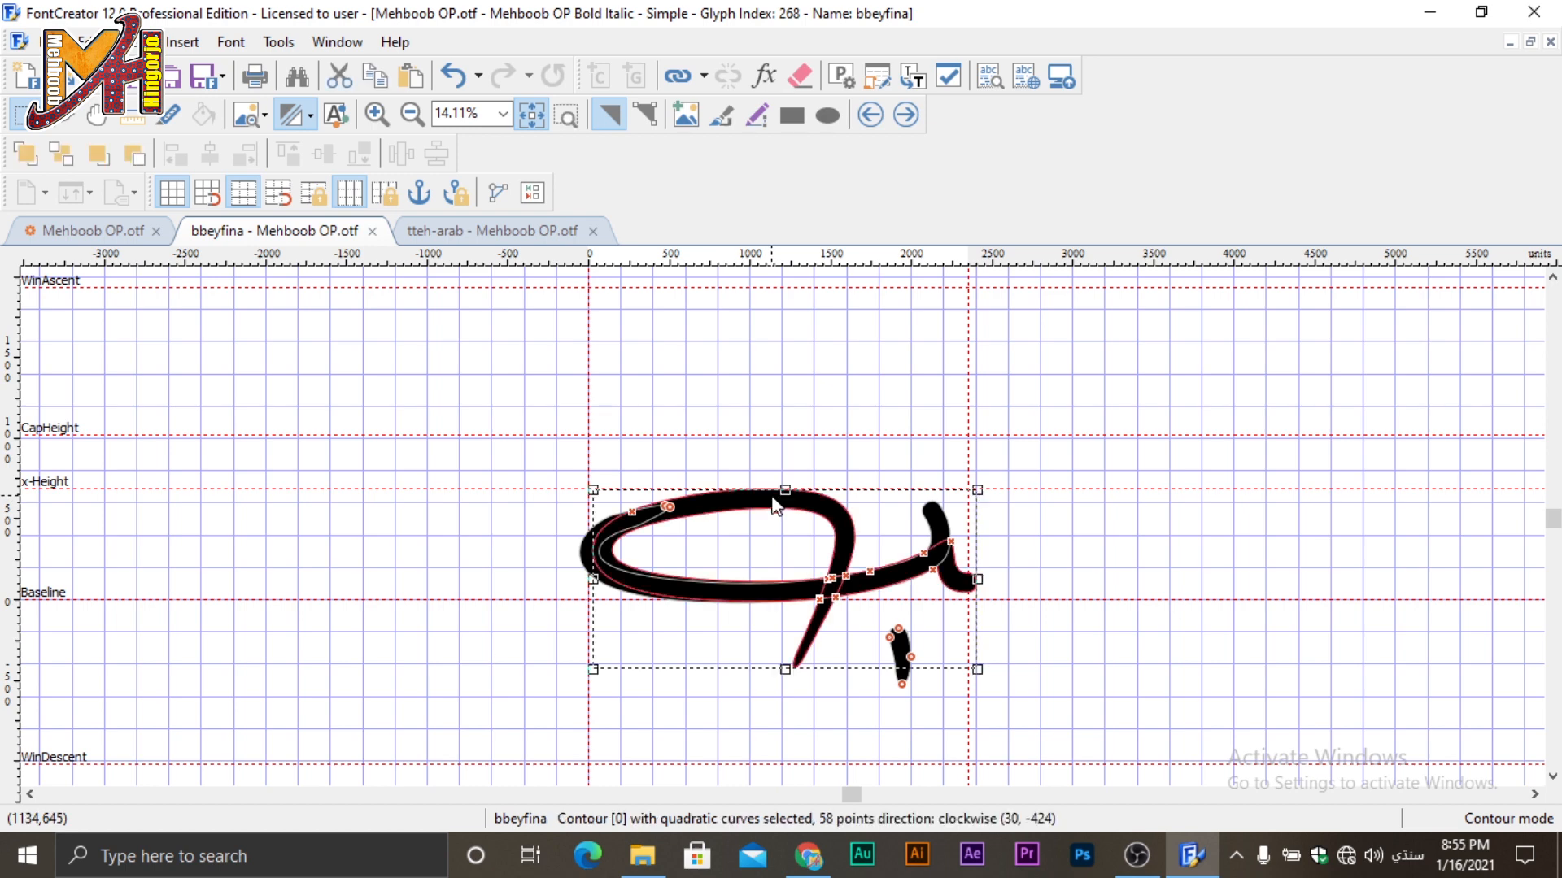
left_click_drag(774, 504, 770, 388)
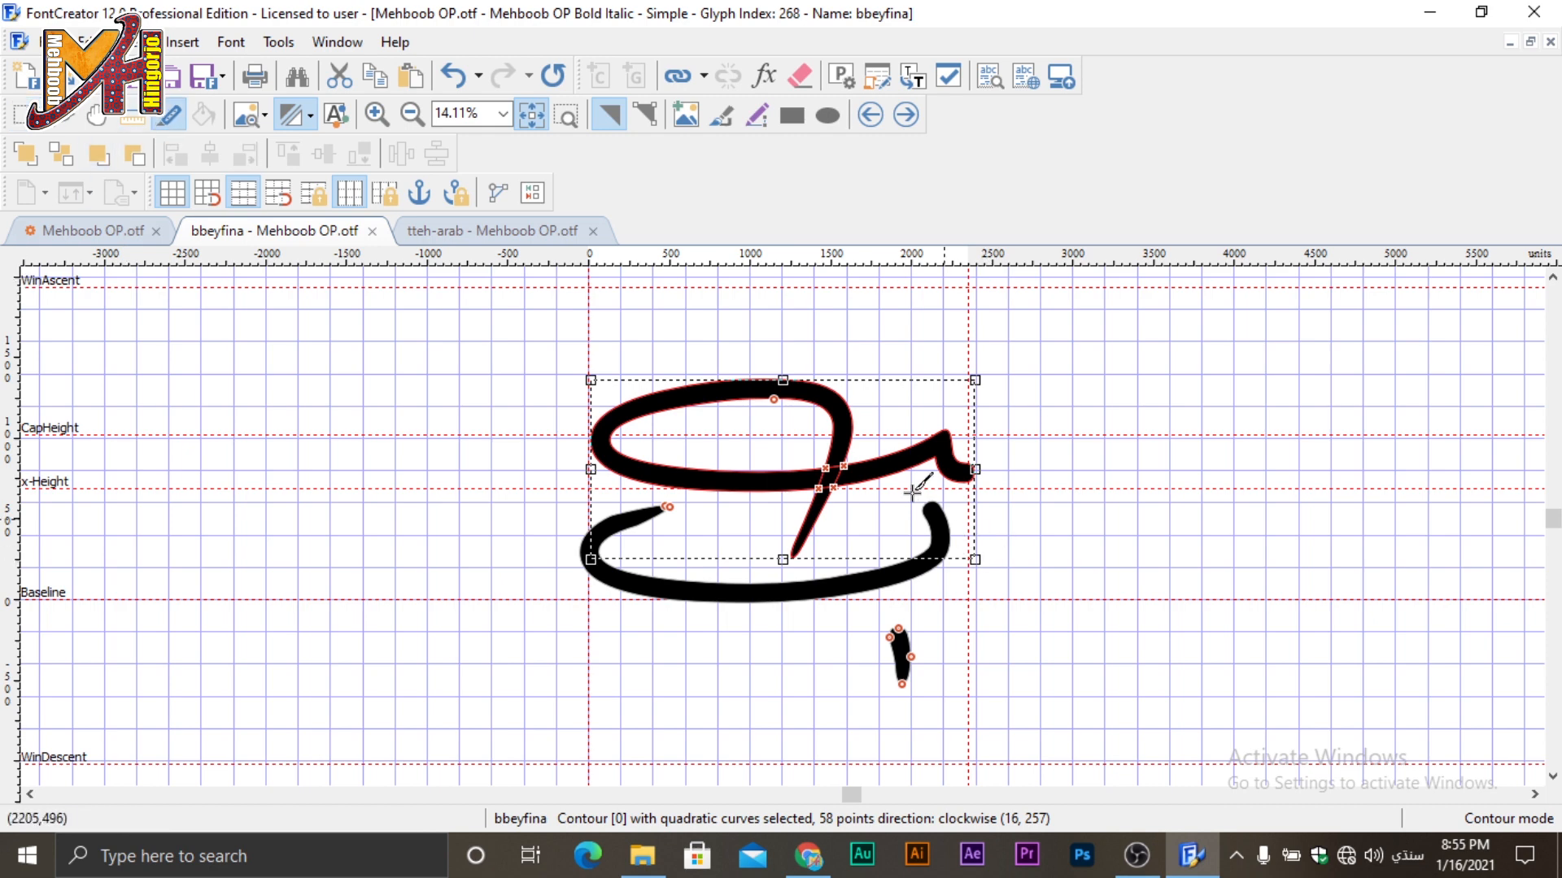
left_click_drag(892, 427, 923, 484)
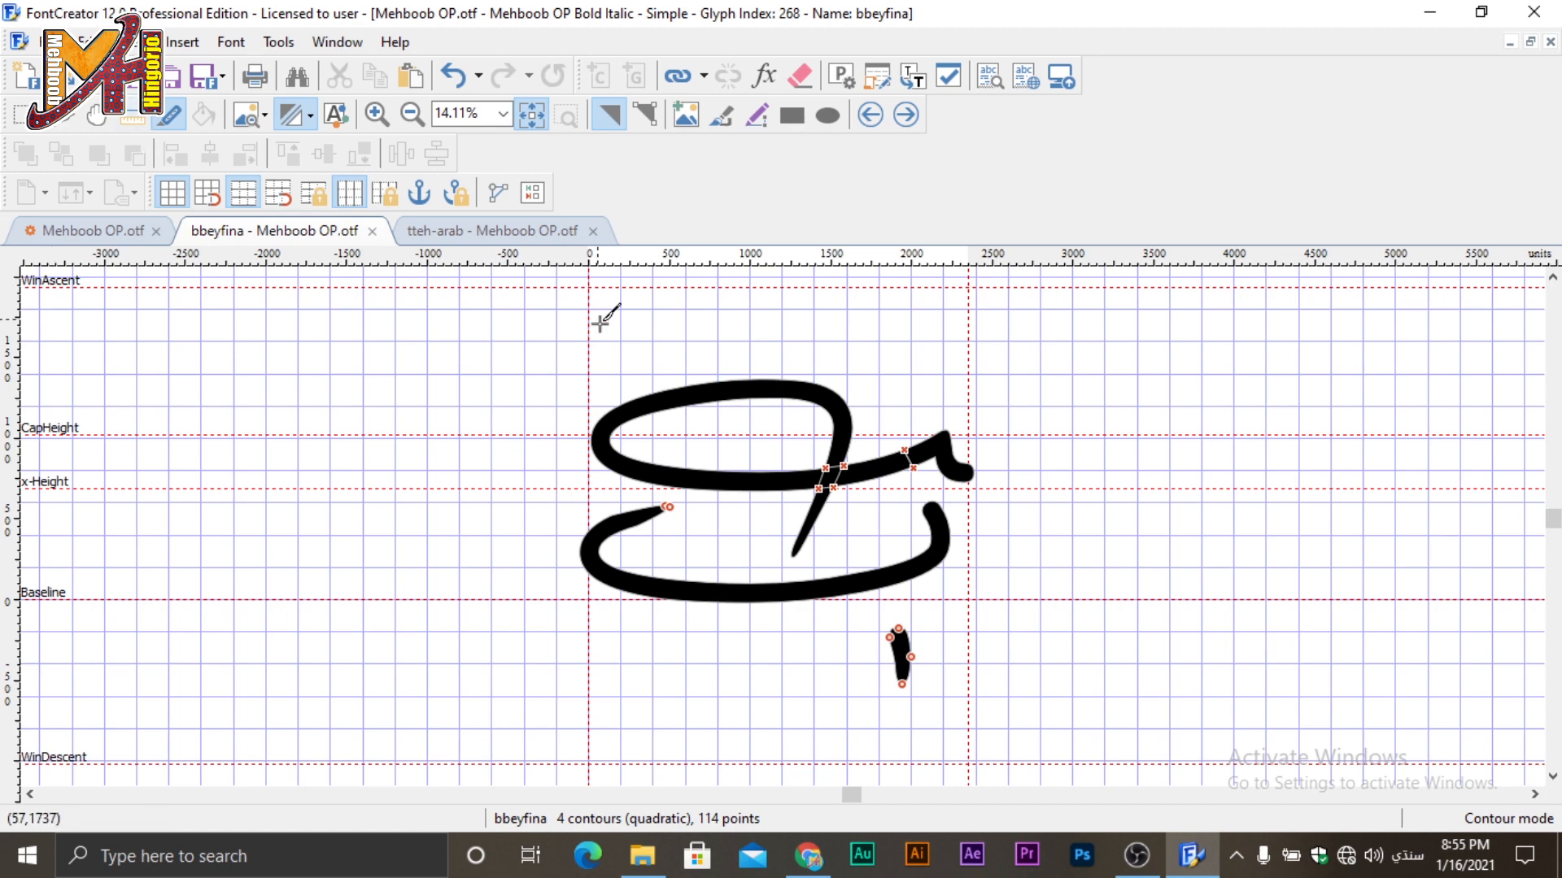
left_click(643, 117)
left_click(609, 117)
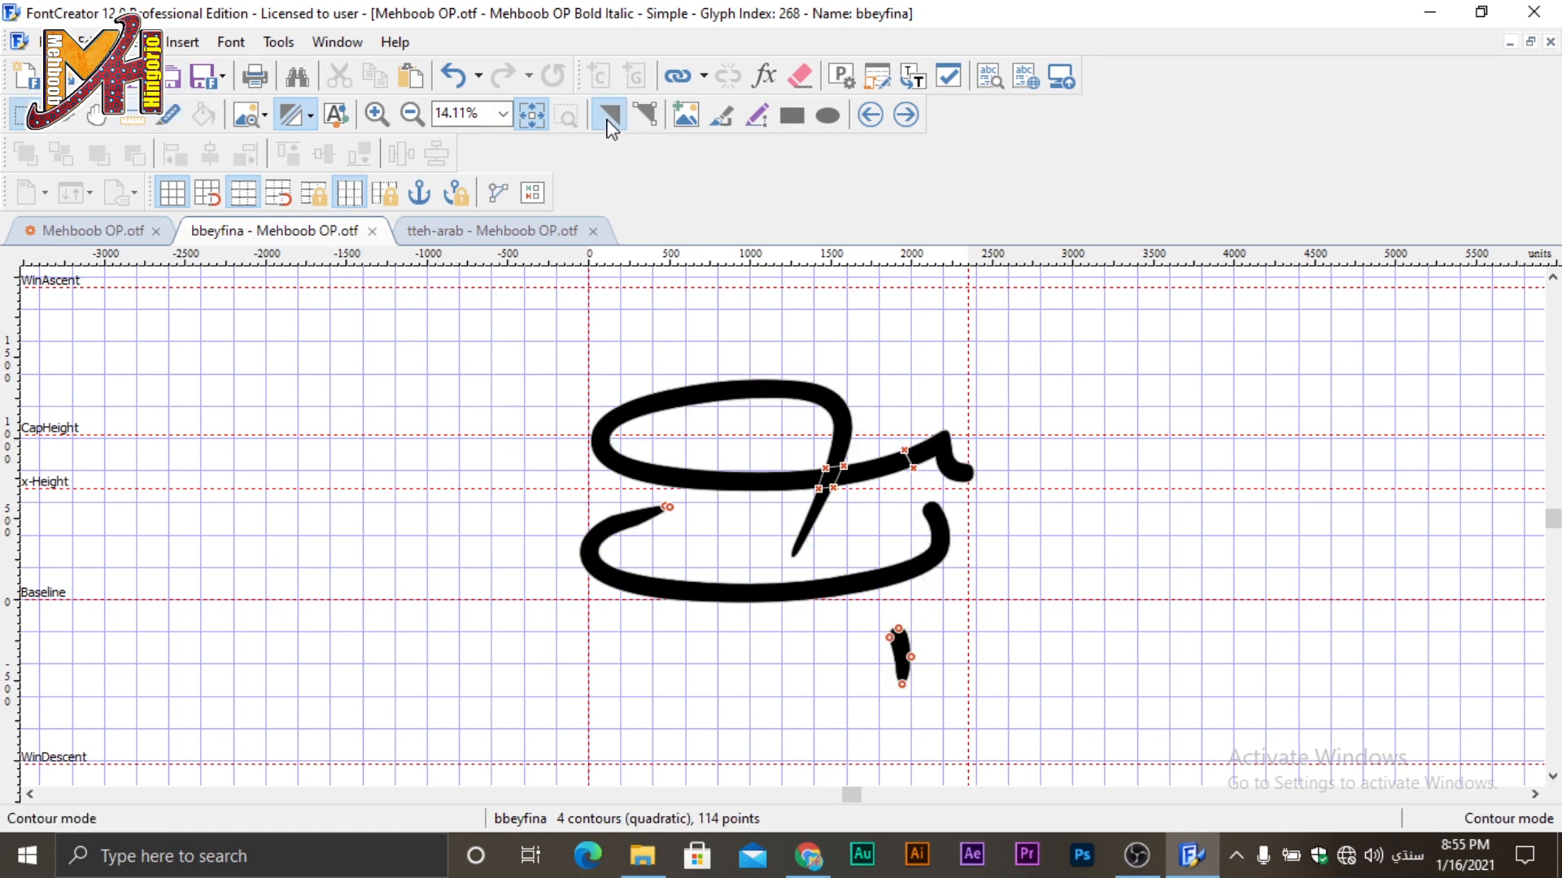
Delete the separated loop and move the remaining joining stroke down onto the bowl's right end.
left_click(692, 479)
key("Delete")
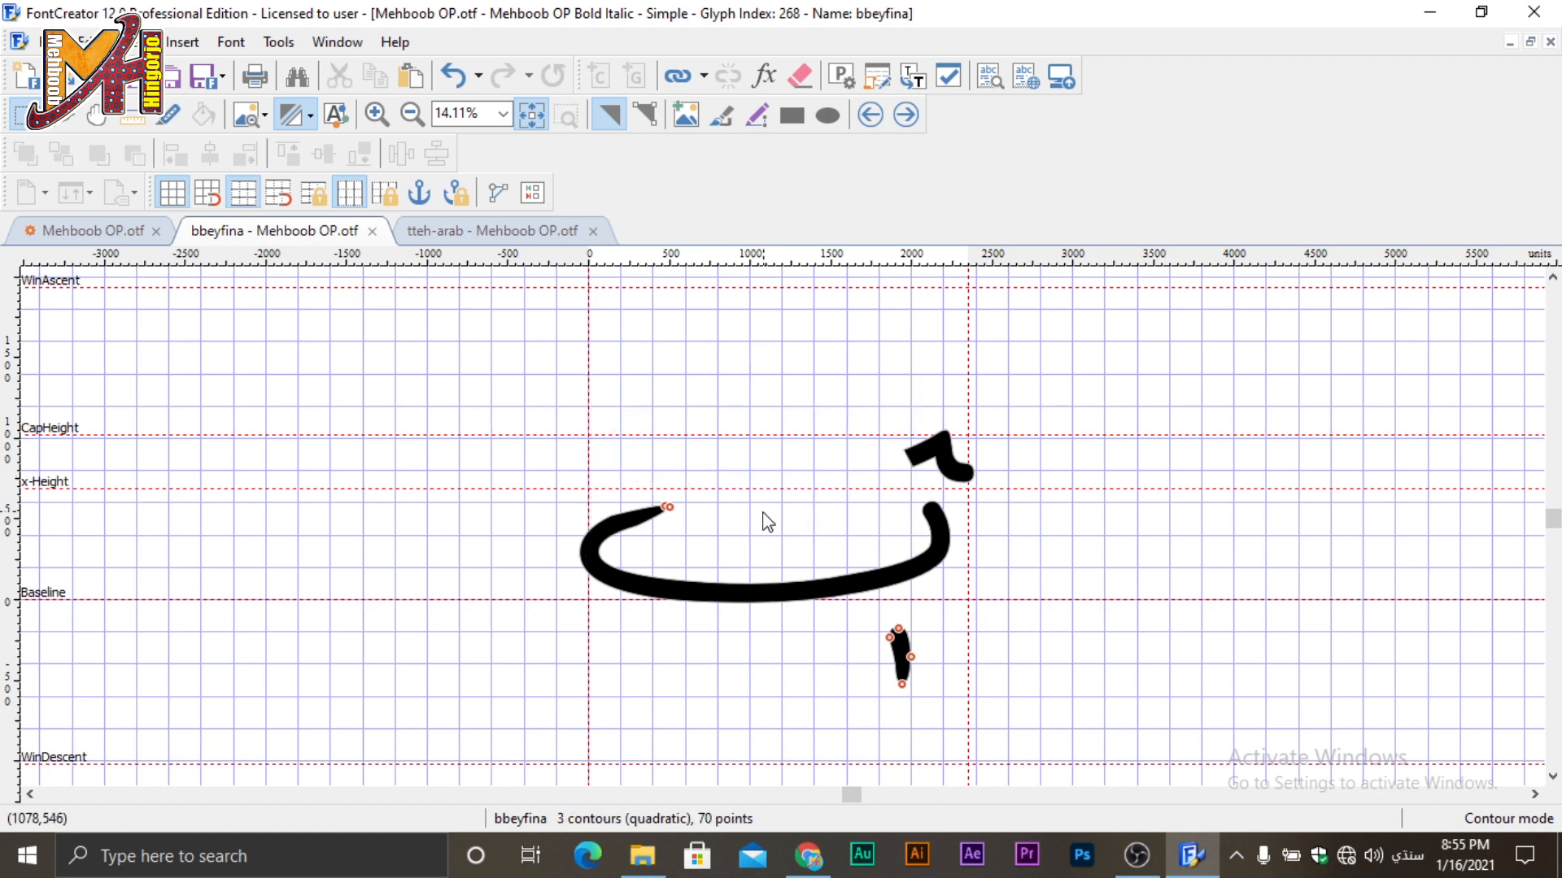
left_click_drag(970, 521, 945, 563)
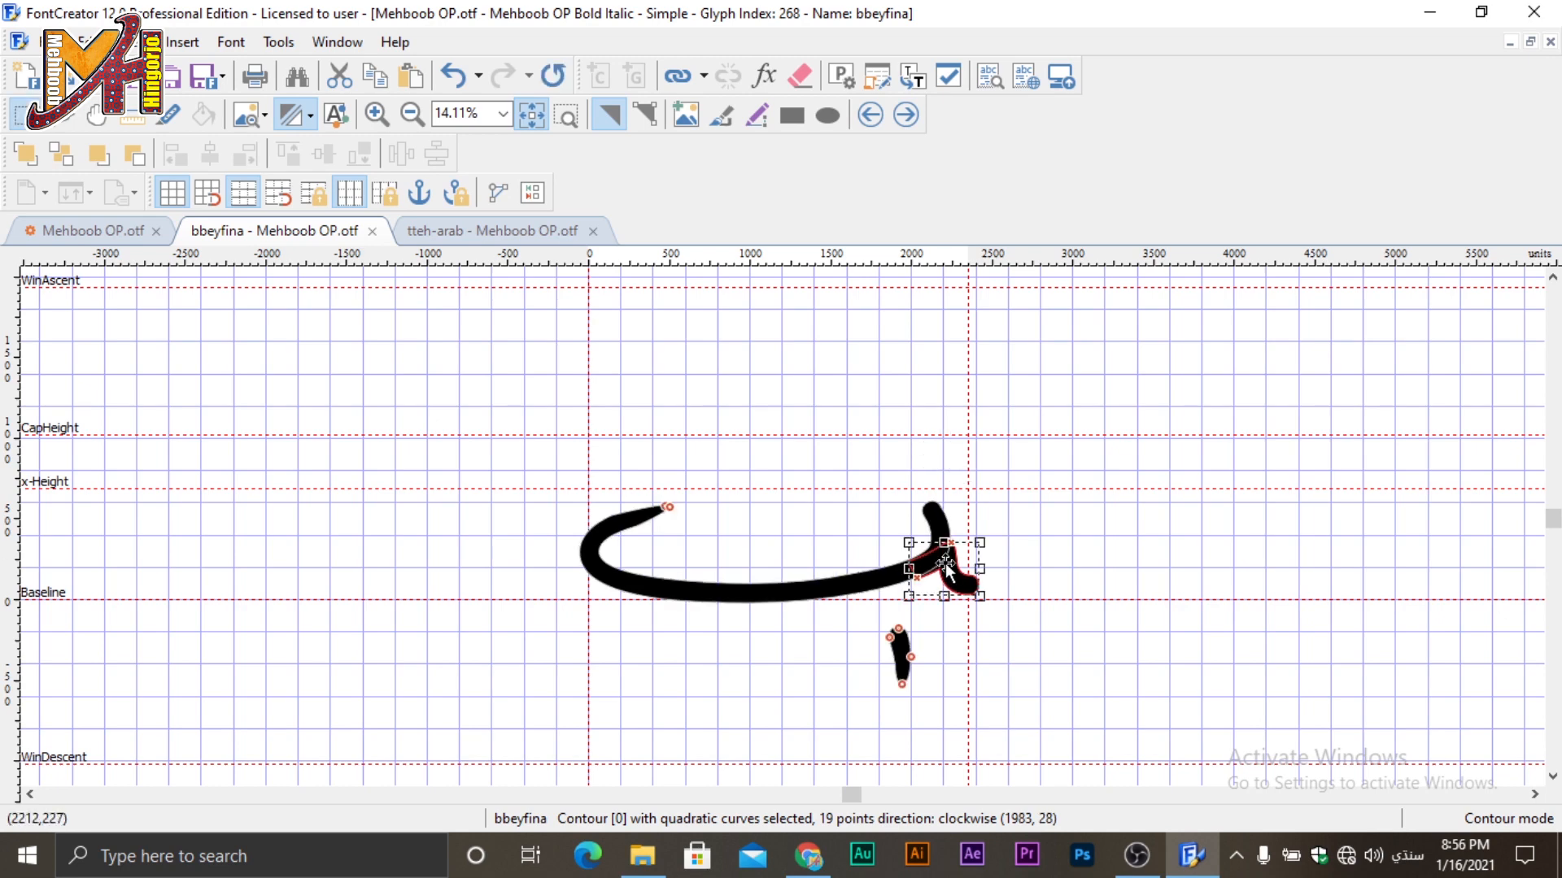
Cut the upright tip off the bowl's right end with the Knife just above the joining stroke and delete it.
left_click(934, 508)
left_click(1022, 488)
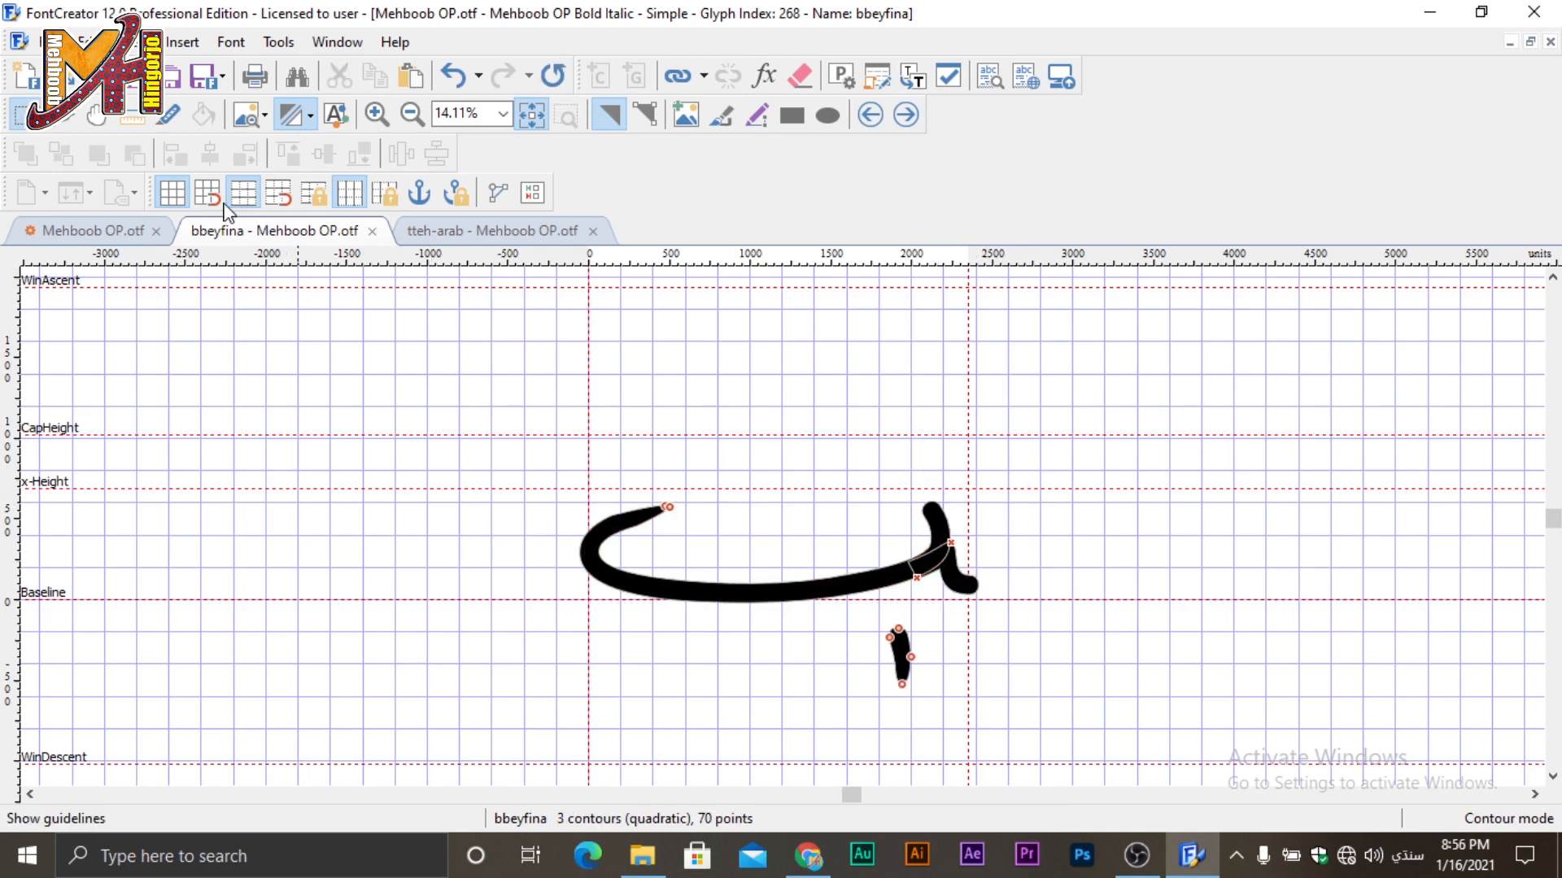
left_click(168, 114)
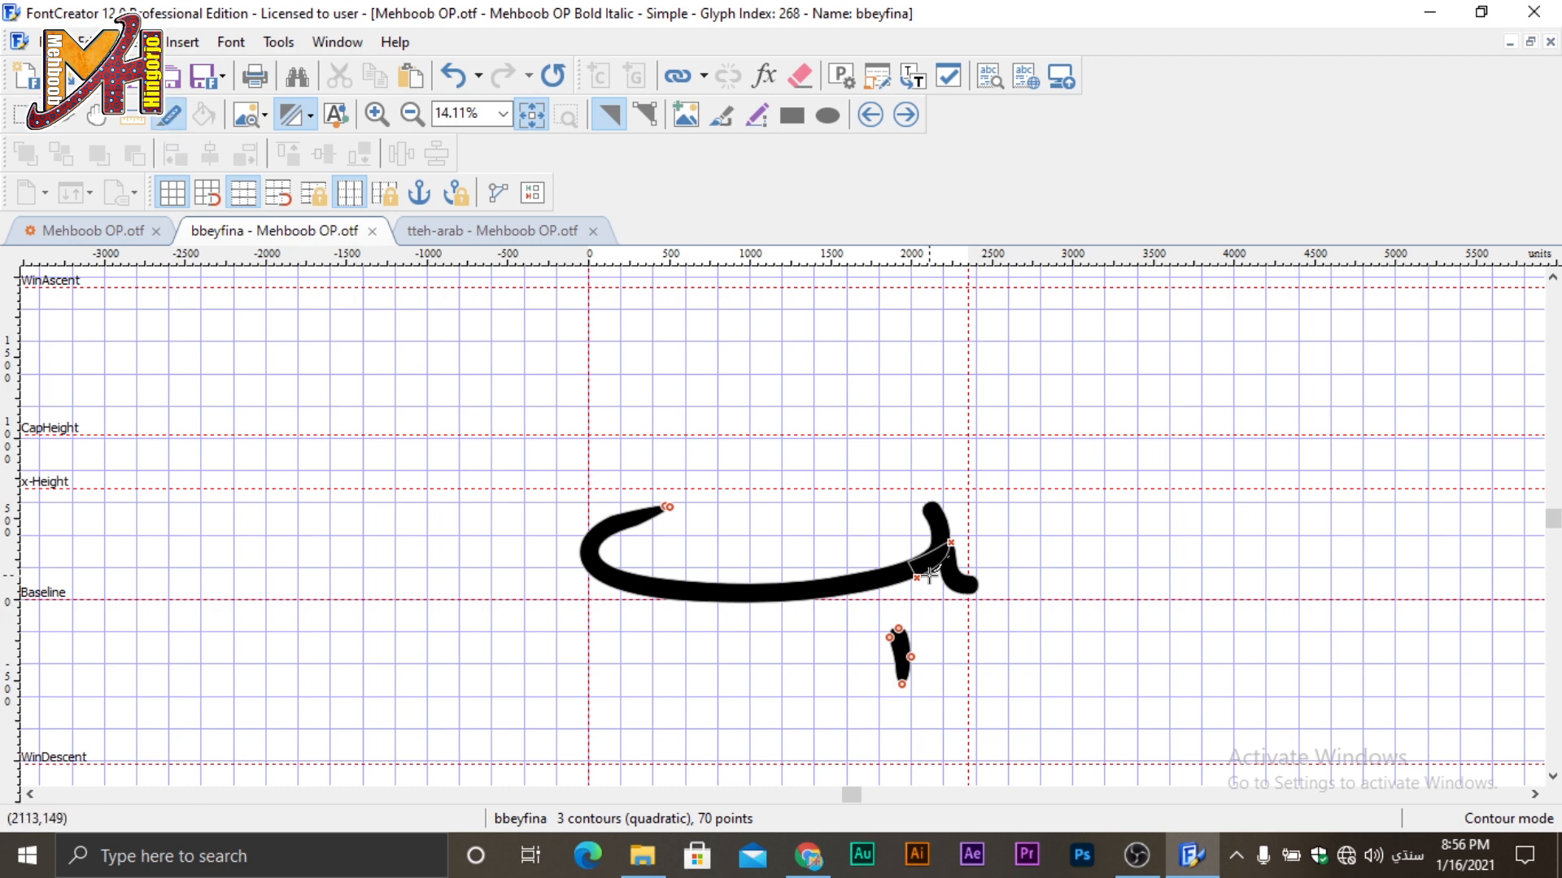
left_click_drag(909, 549, 978, 528)
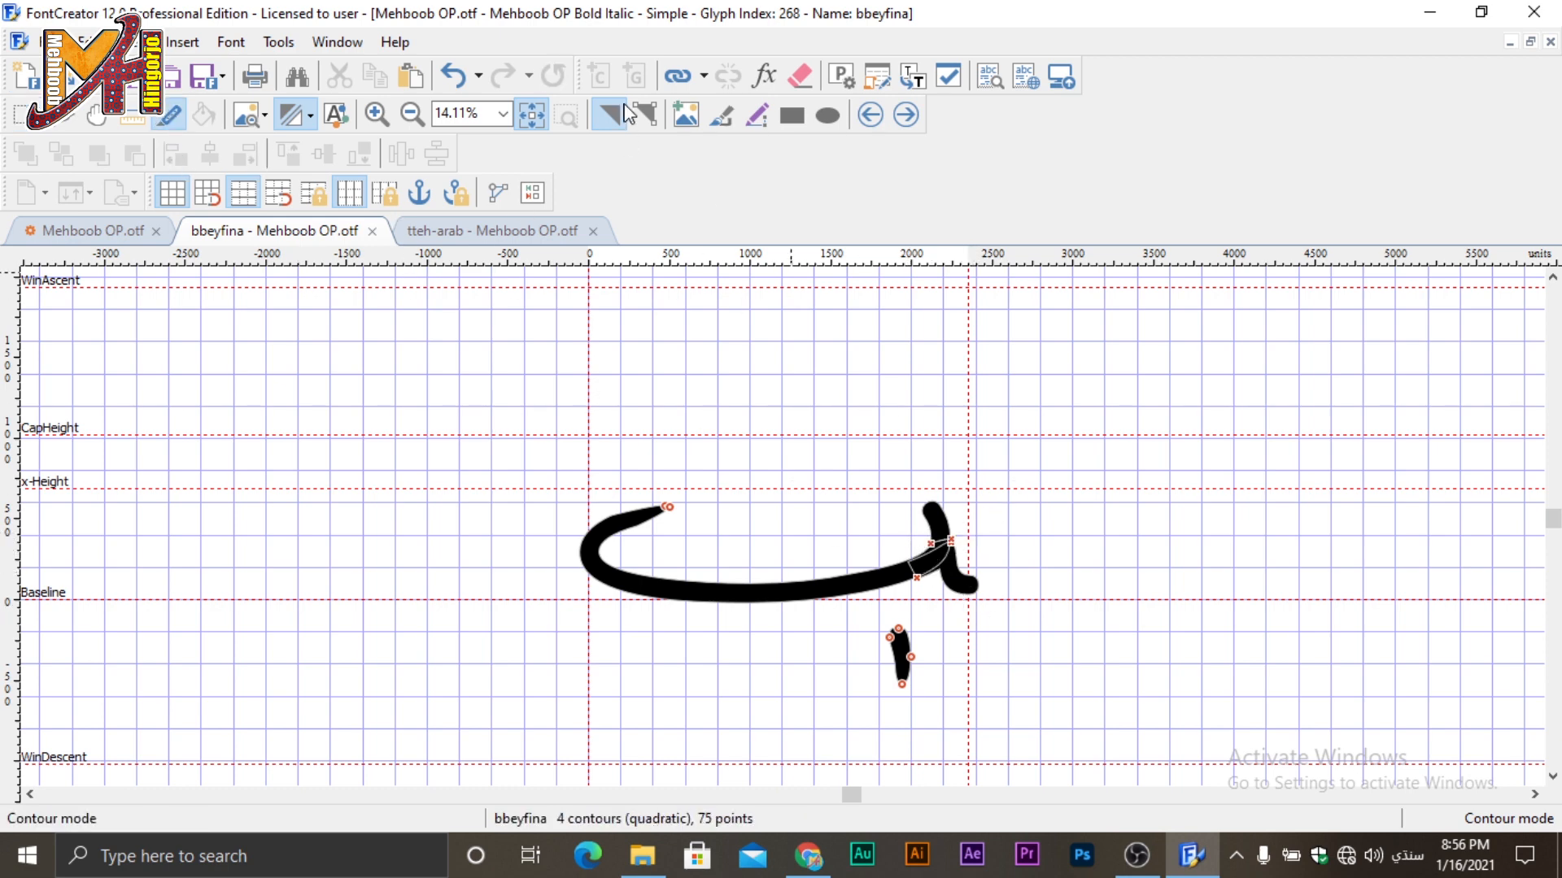
left_click(644, 114)
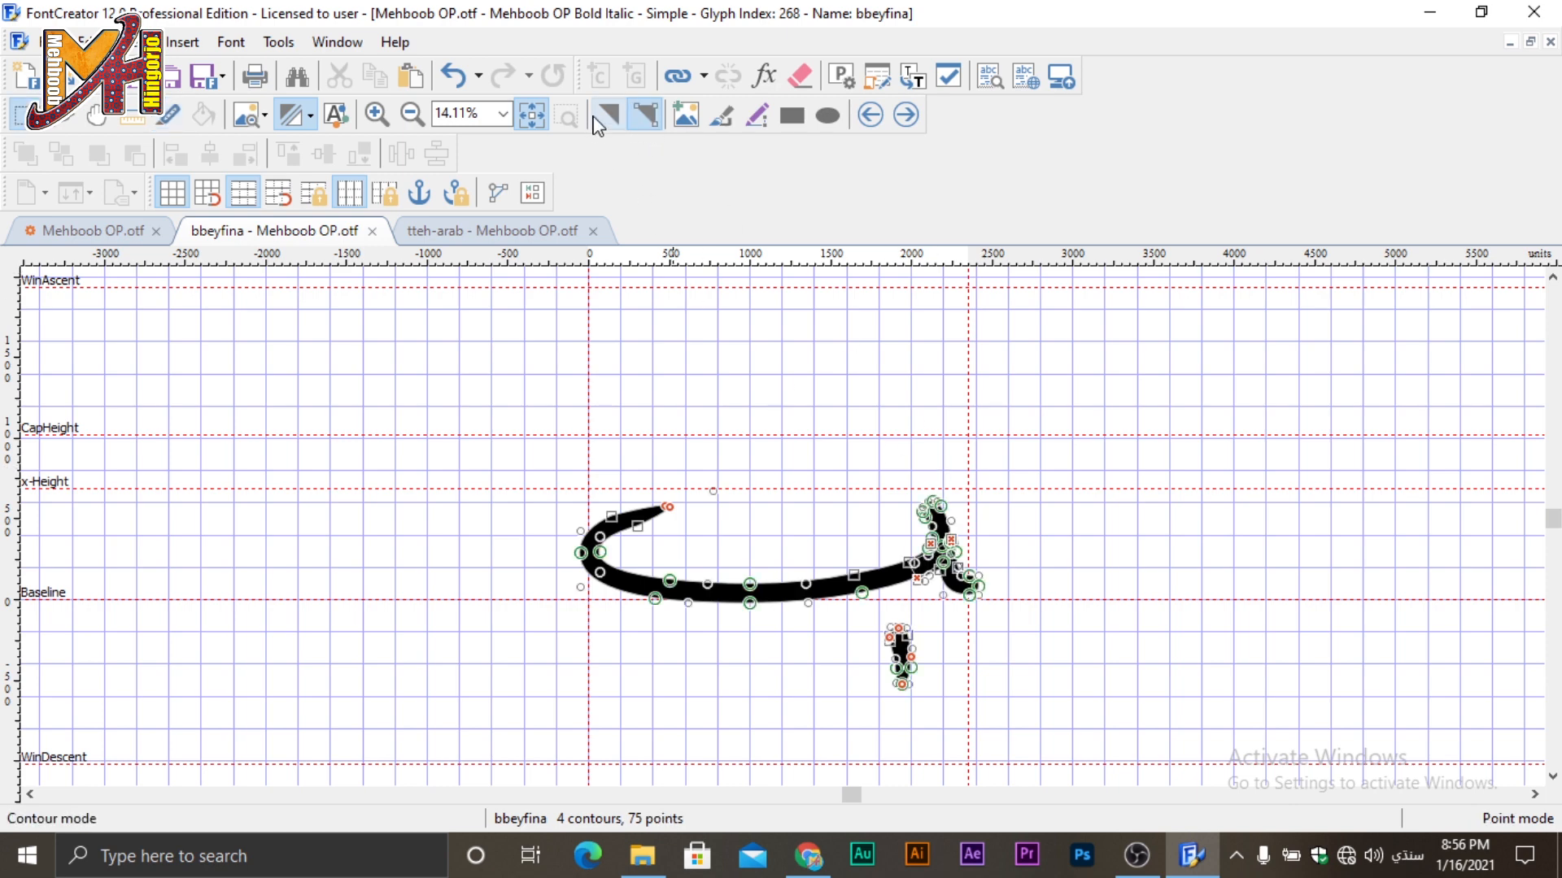
left_click(608, 115)
left_click(933, 509)
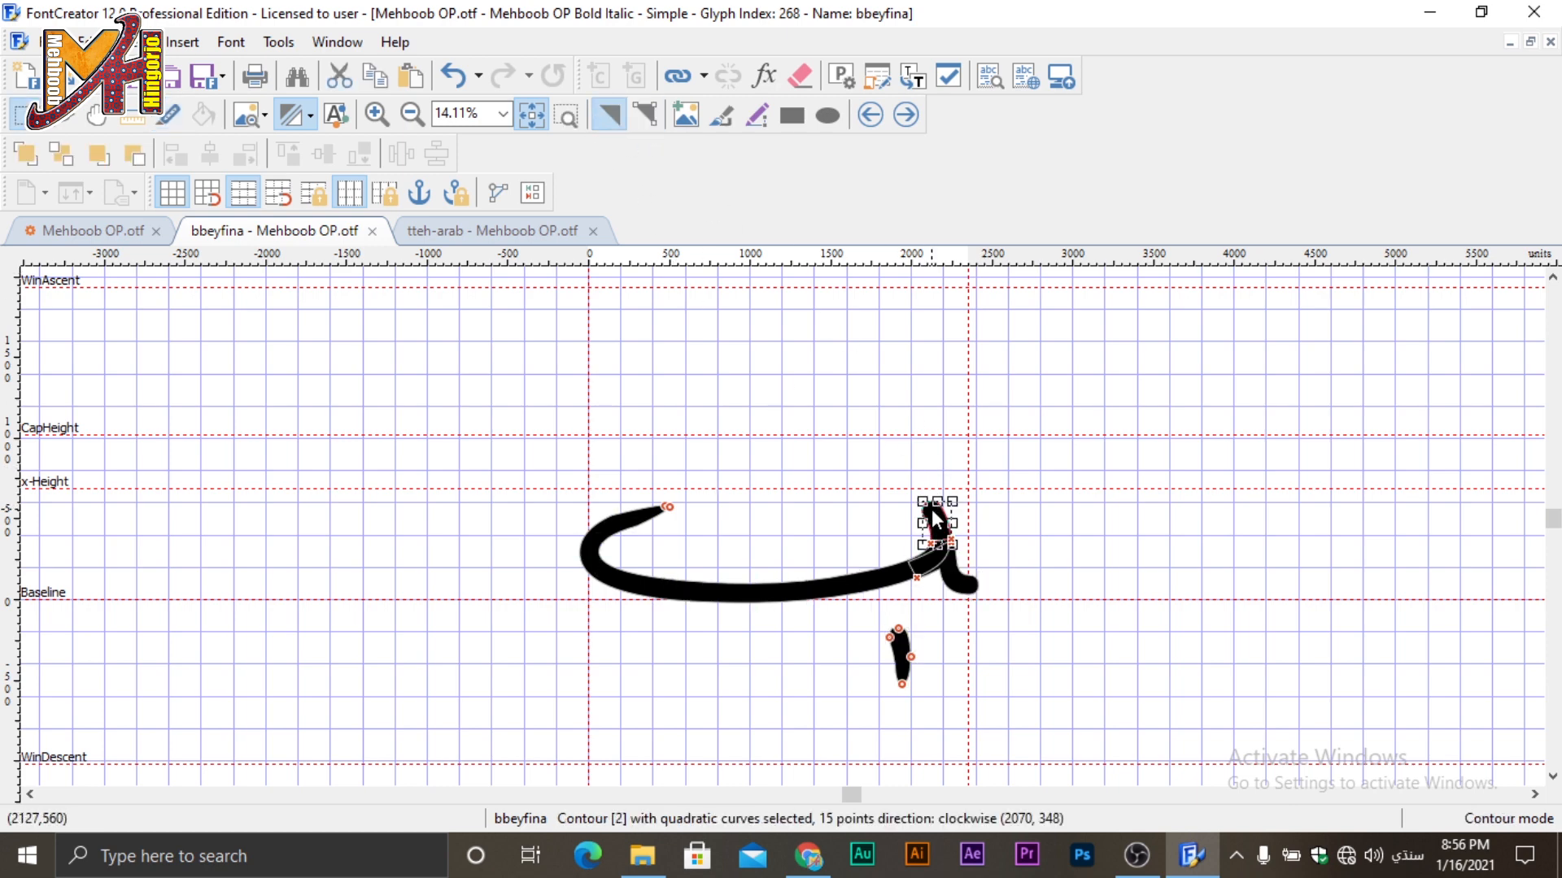
key("Delete")
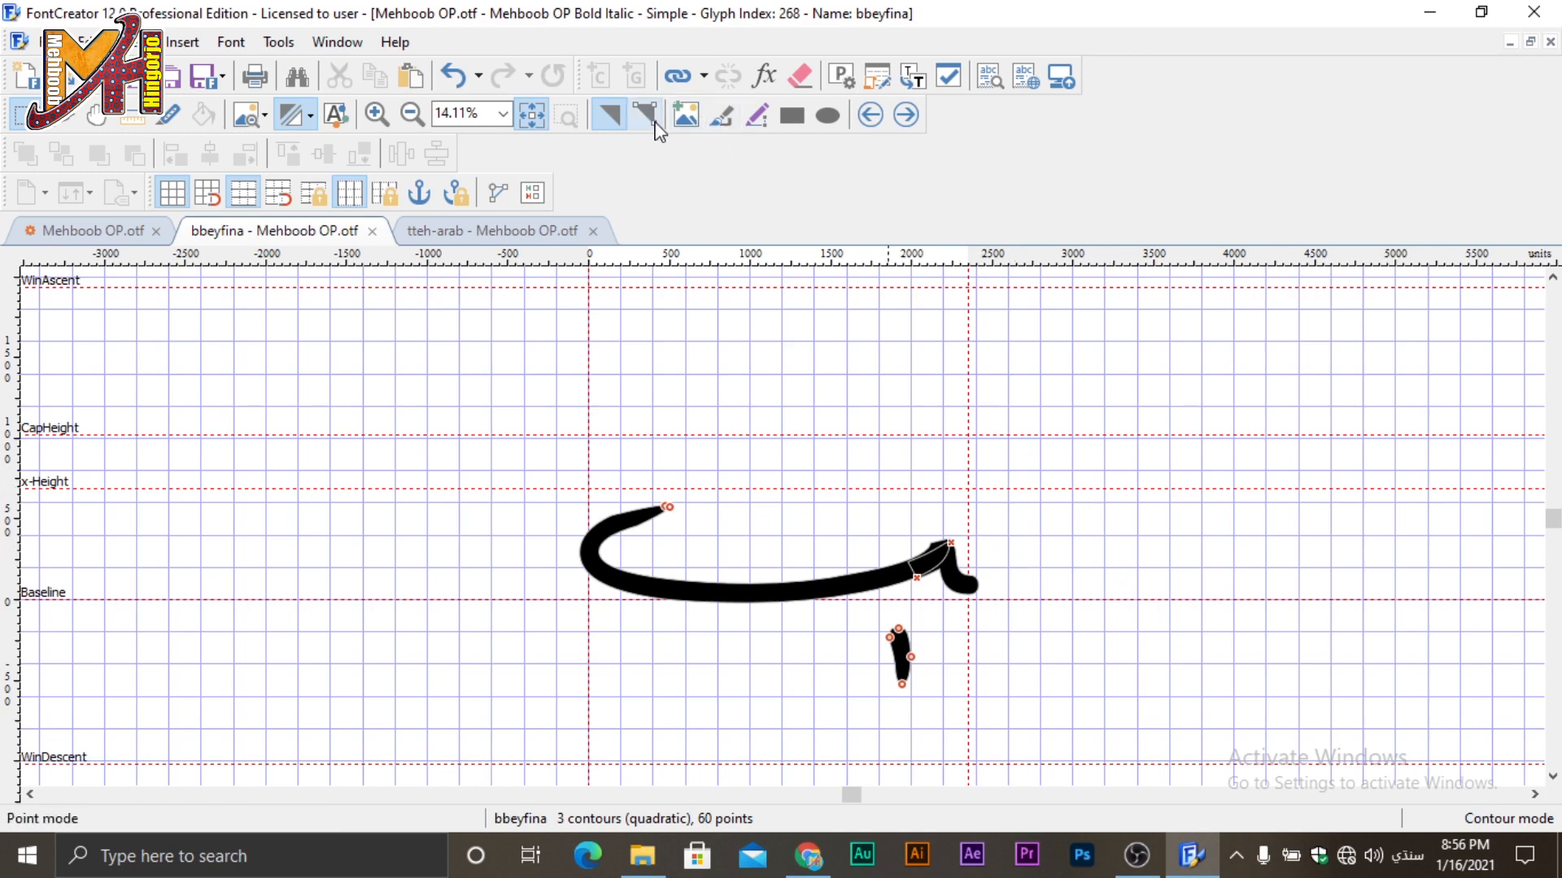
Move the corner point at the bowl's cut right end up and outward to line up with the top of the joining stroke.
left_click(650, 119)
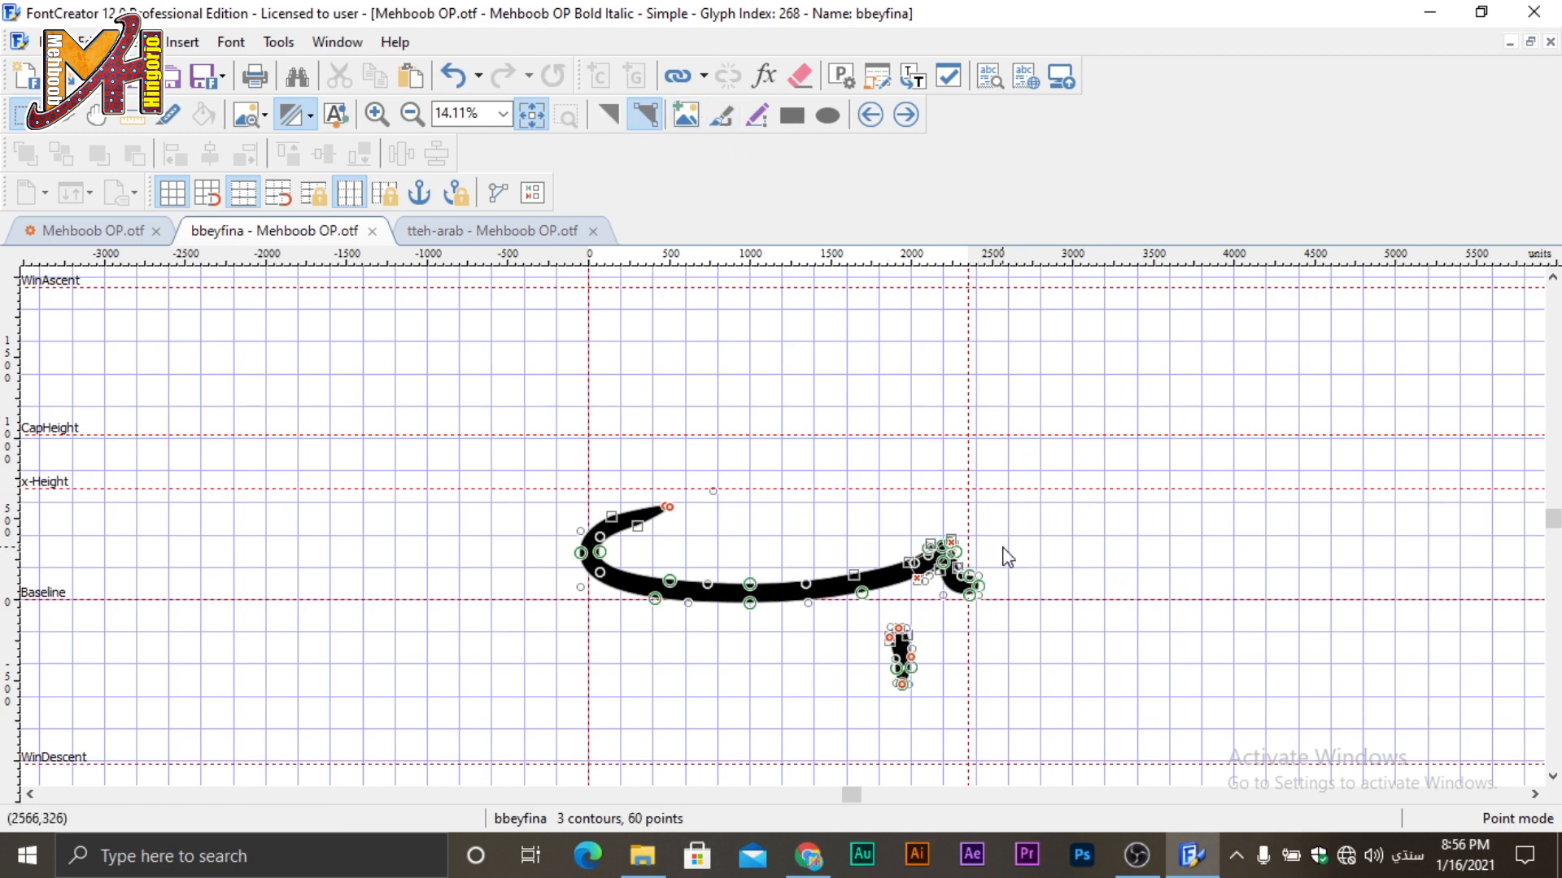
scroll(1003, 549, "up", 5)
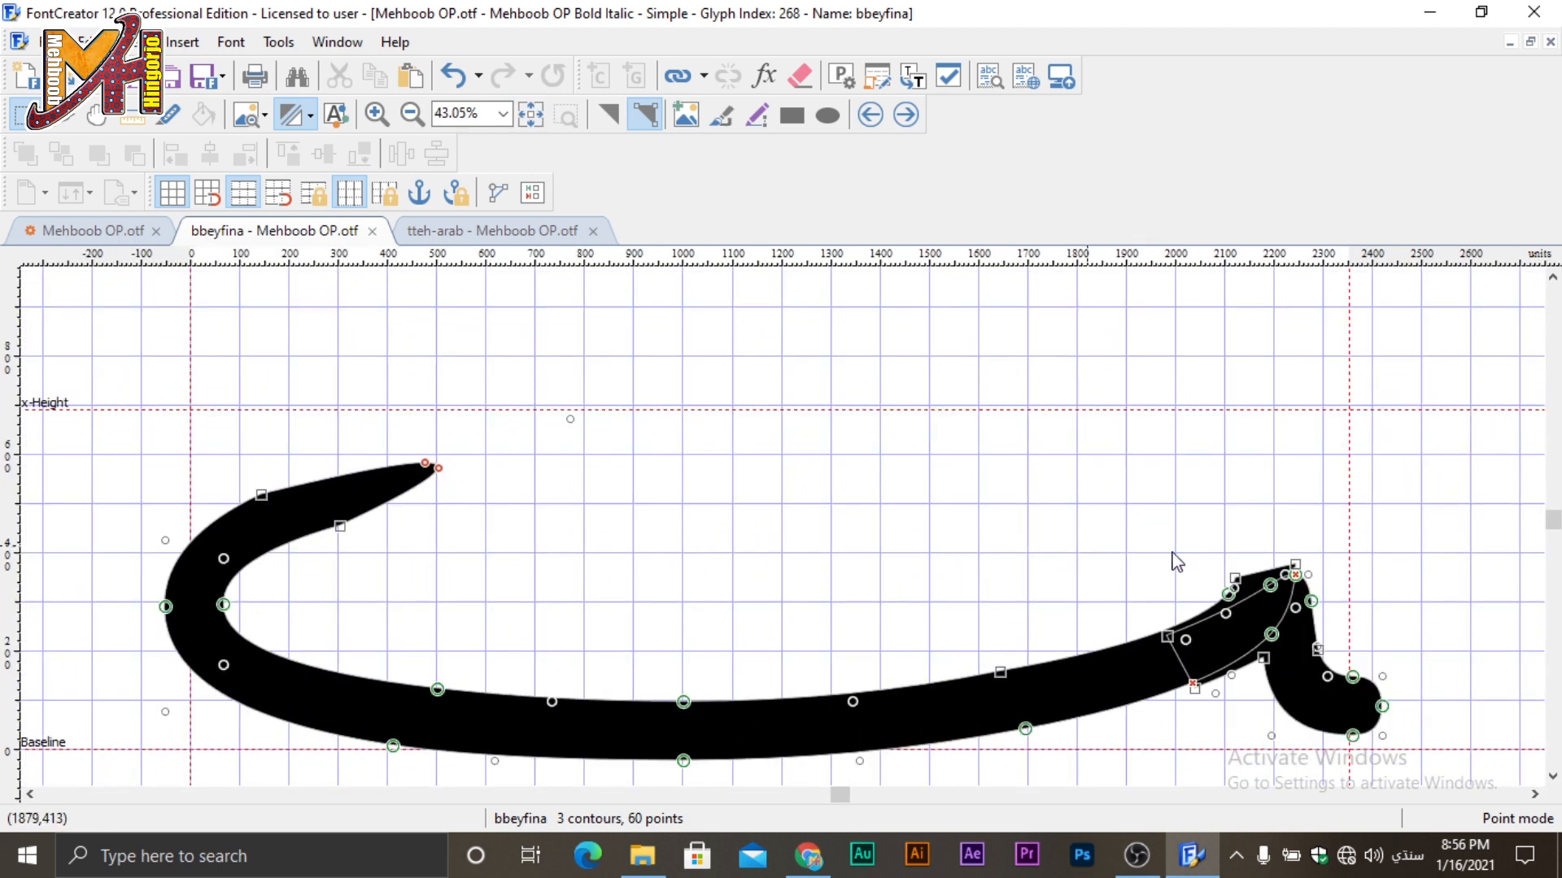
left_click(1235, 578)
left_click_drag(1234, 578, 1300, 561)
right_click(1297, 565)
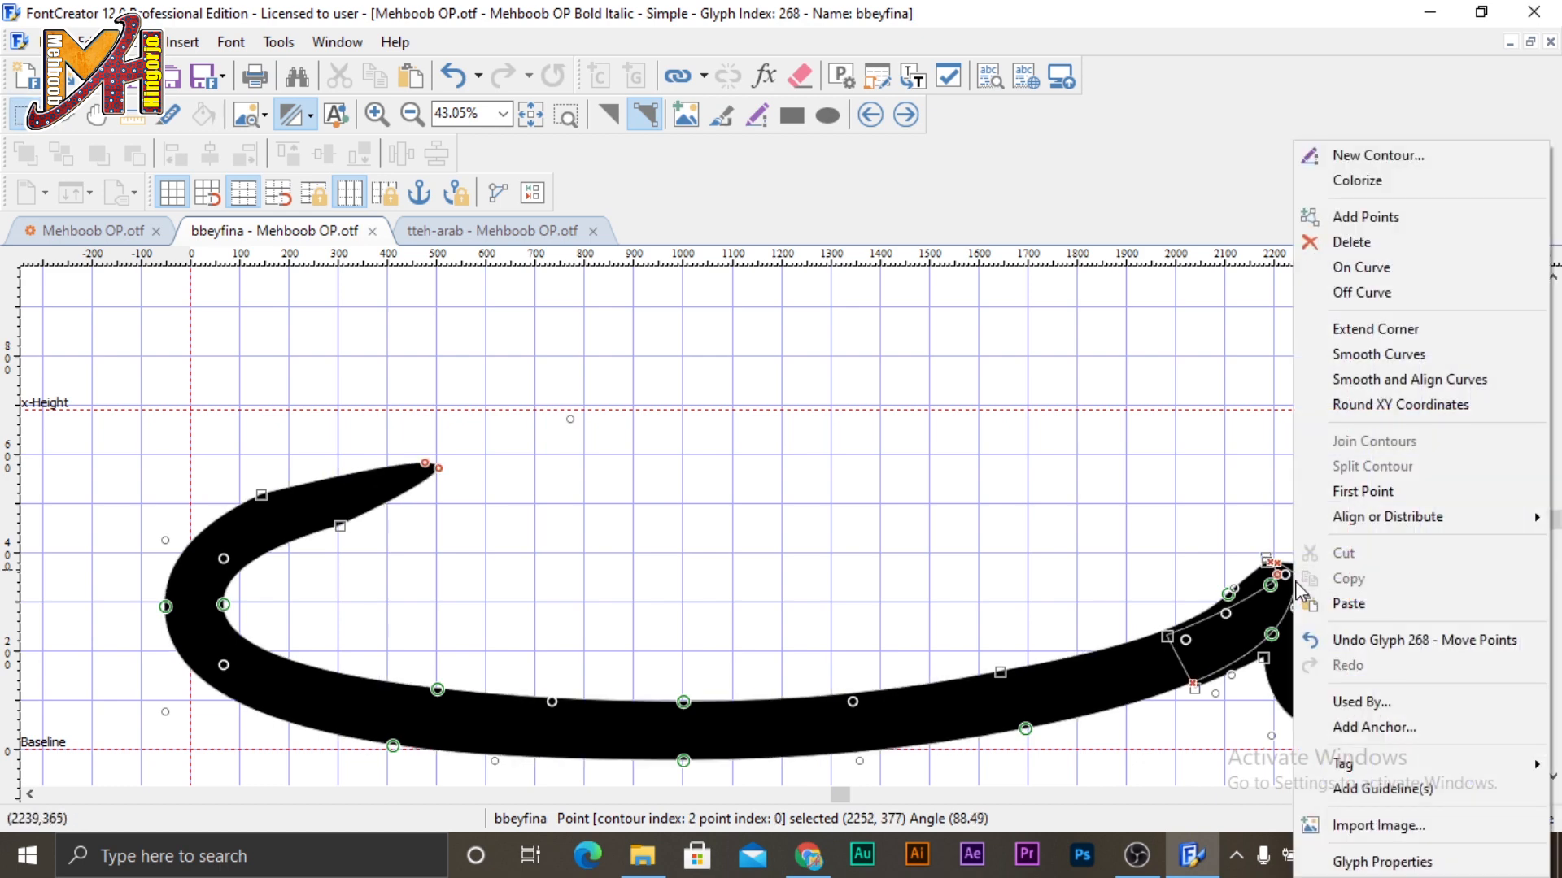
left_click(1431, 368)
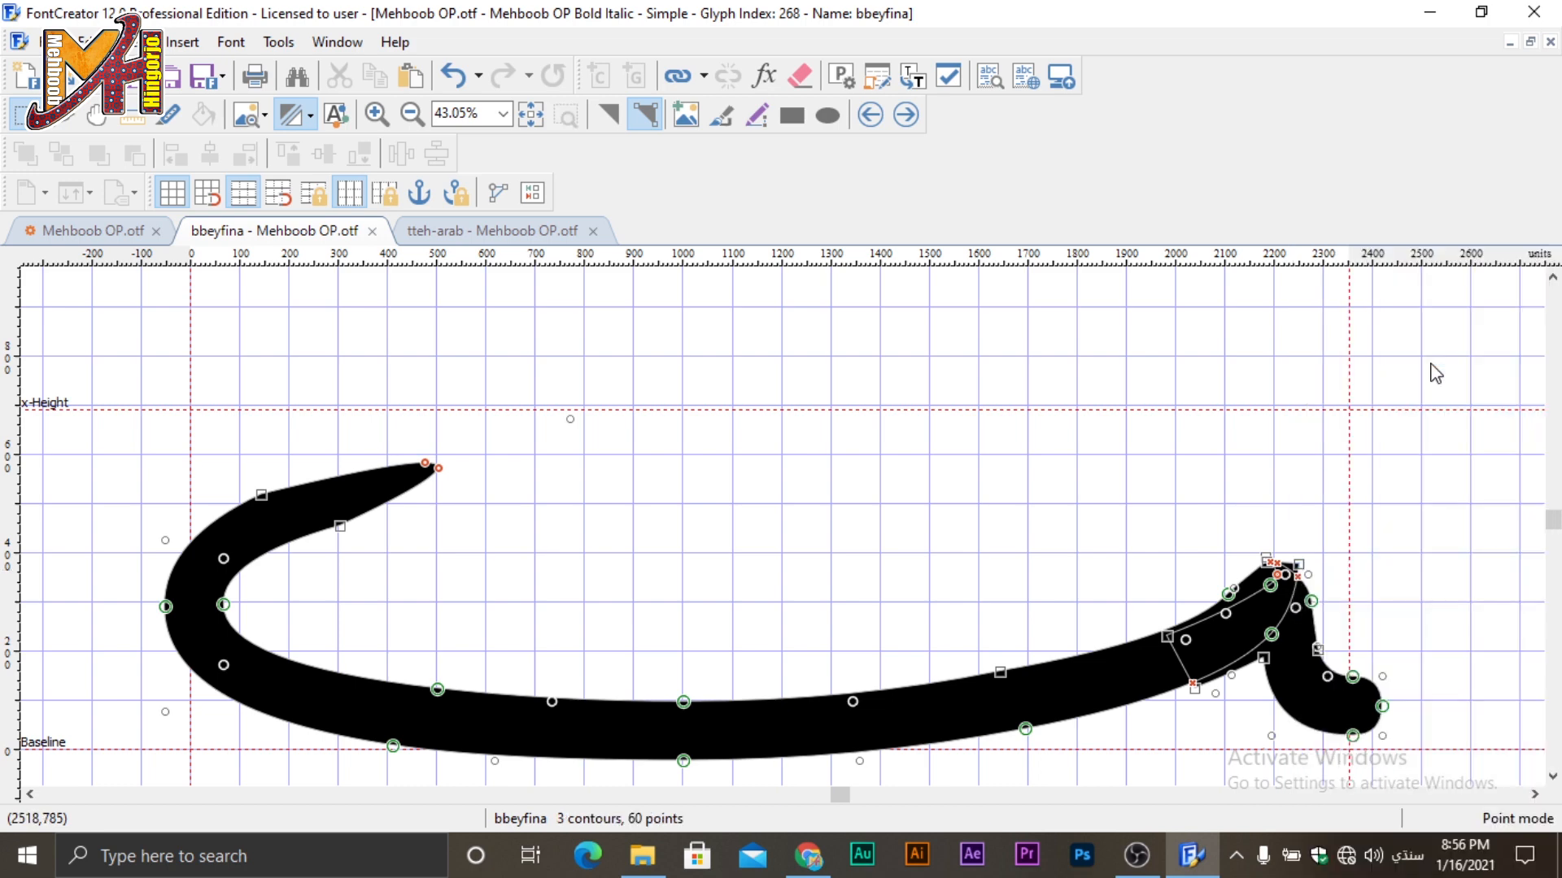
Move the curve point at the joining stroke's top outward to about (2289, 408) and check how the contours overlap.
left_click(1309, 574)
left_click_drag(1309, 574, 1317, 548)
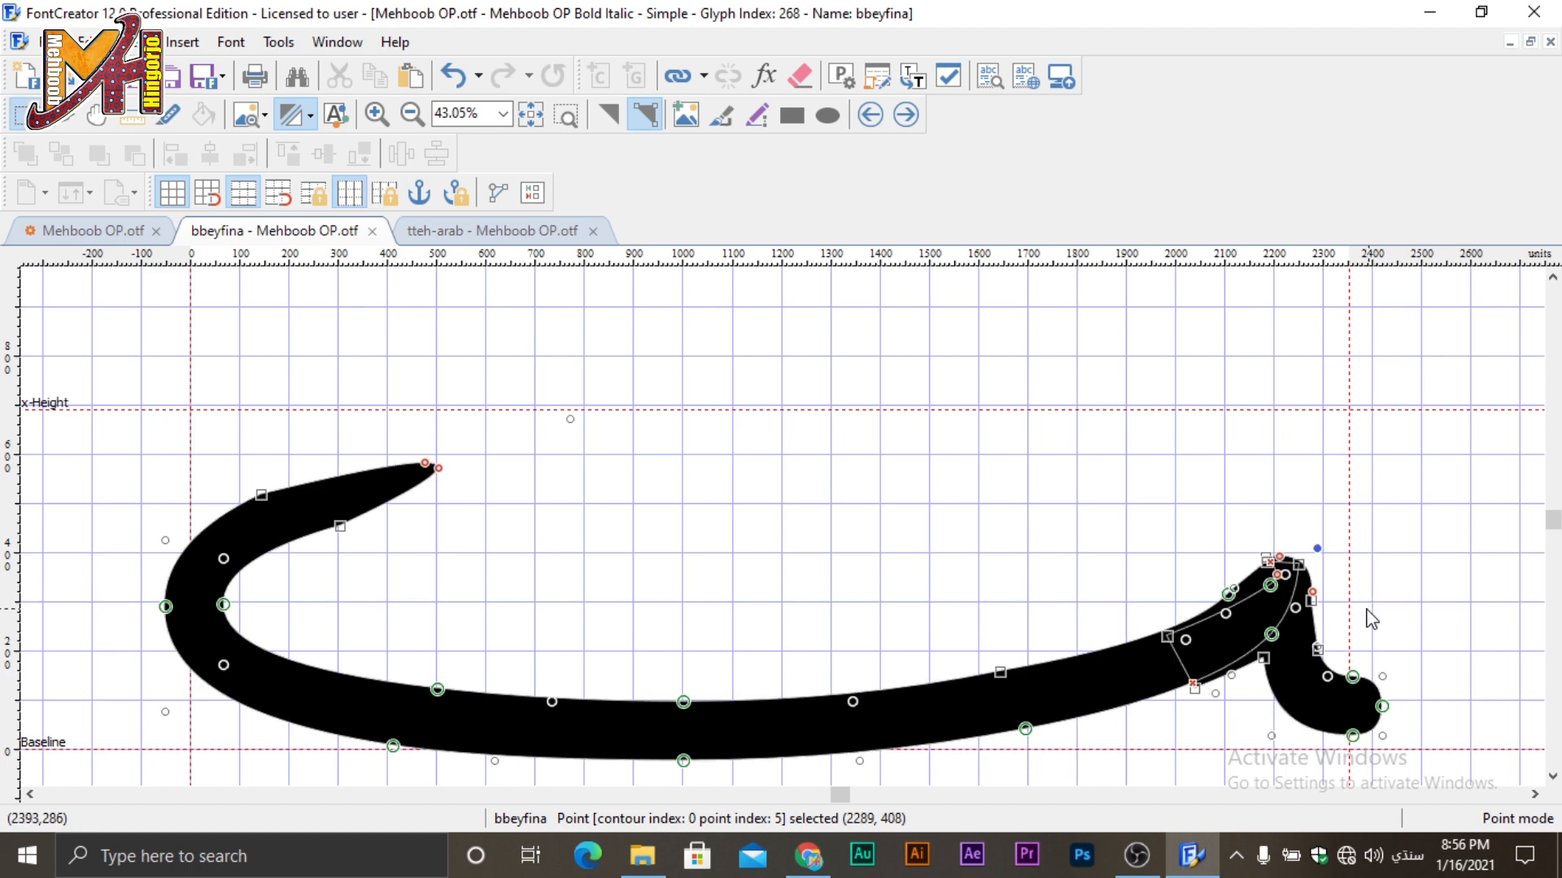
left_click(1268, 484)
left_click(616, 119)
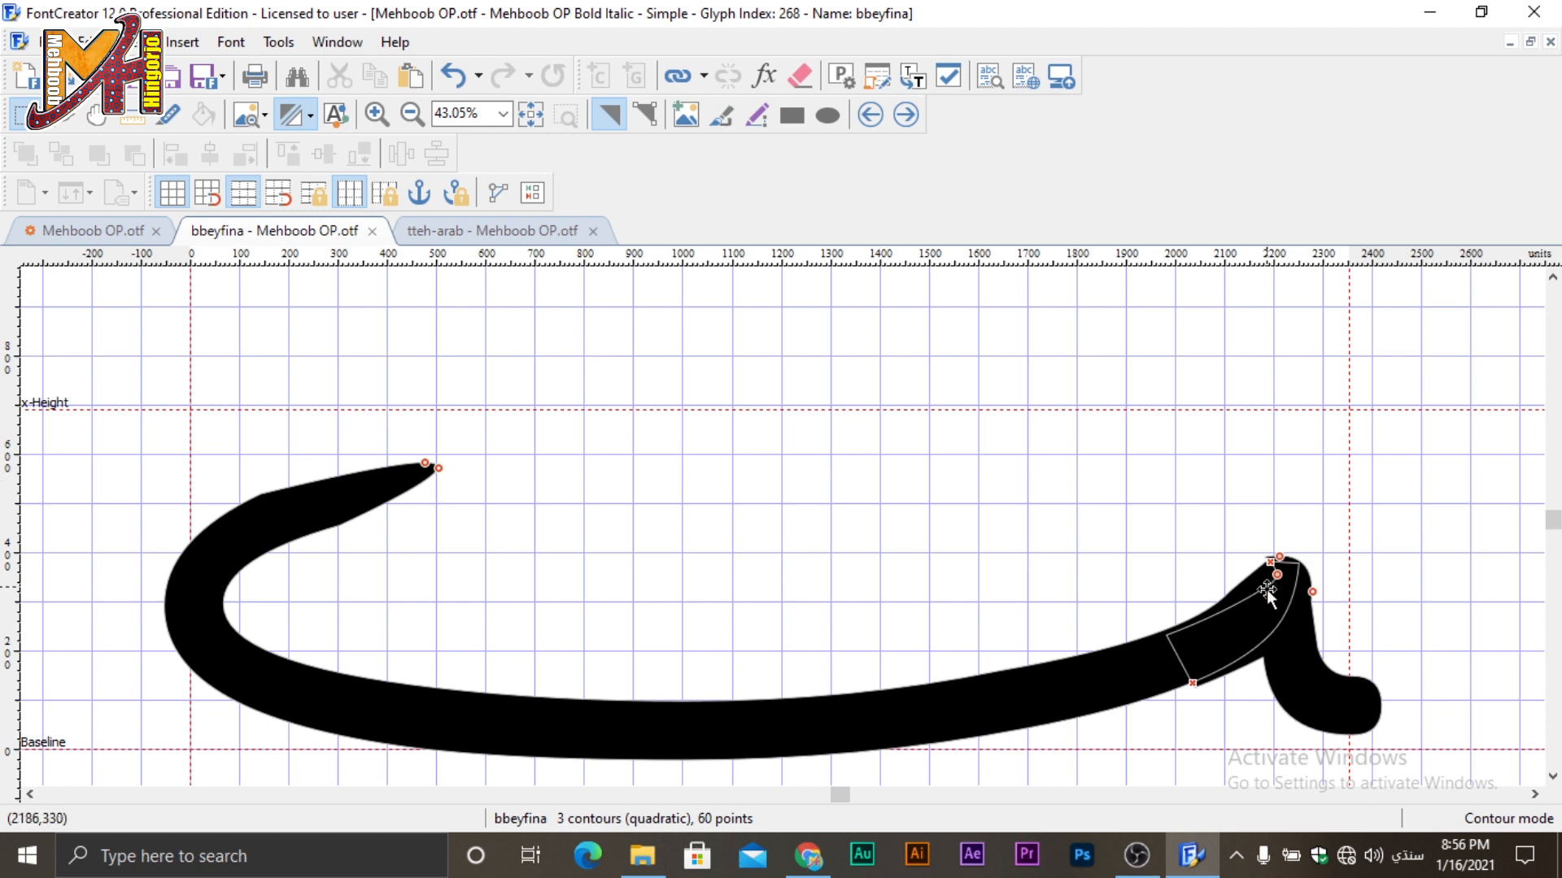
left_click(1296, 642)
left_click(1053, 709)
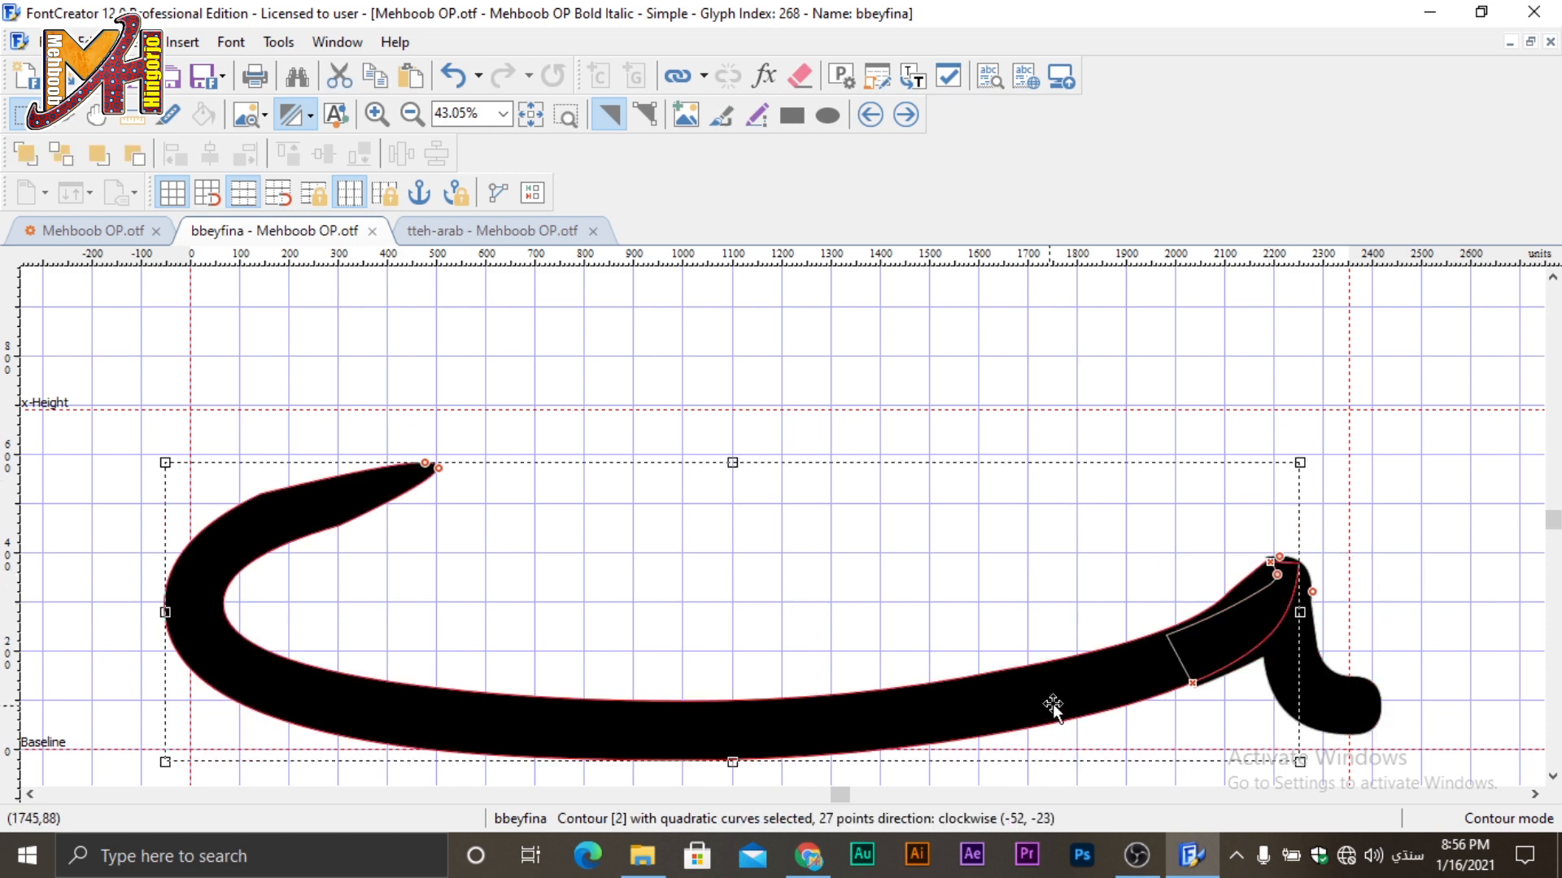
left_click(1276, 568)
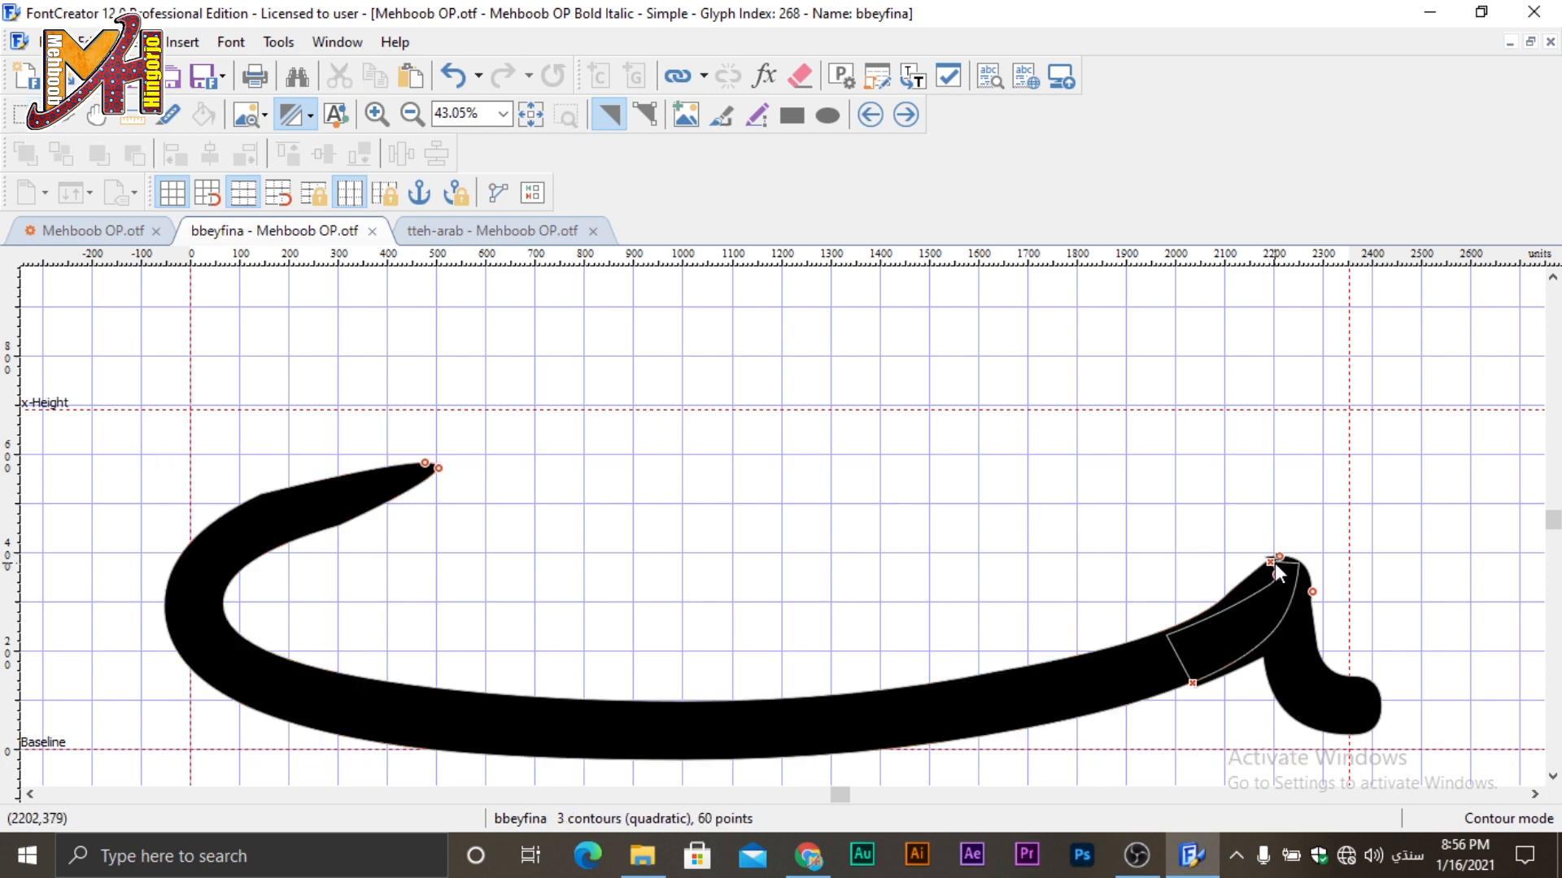
Return to the font's glyph overview, check the reshaped bbeyfina and look through the glyphs to the end of the font.
left_click(467, 235)
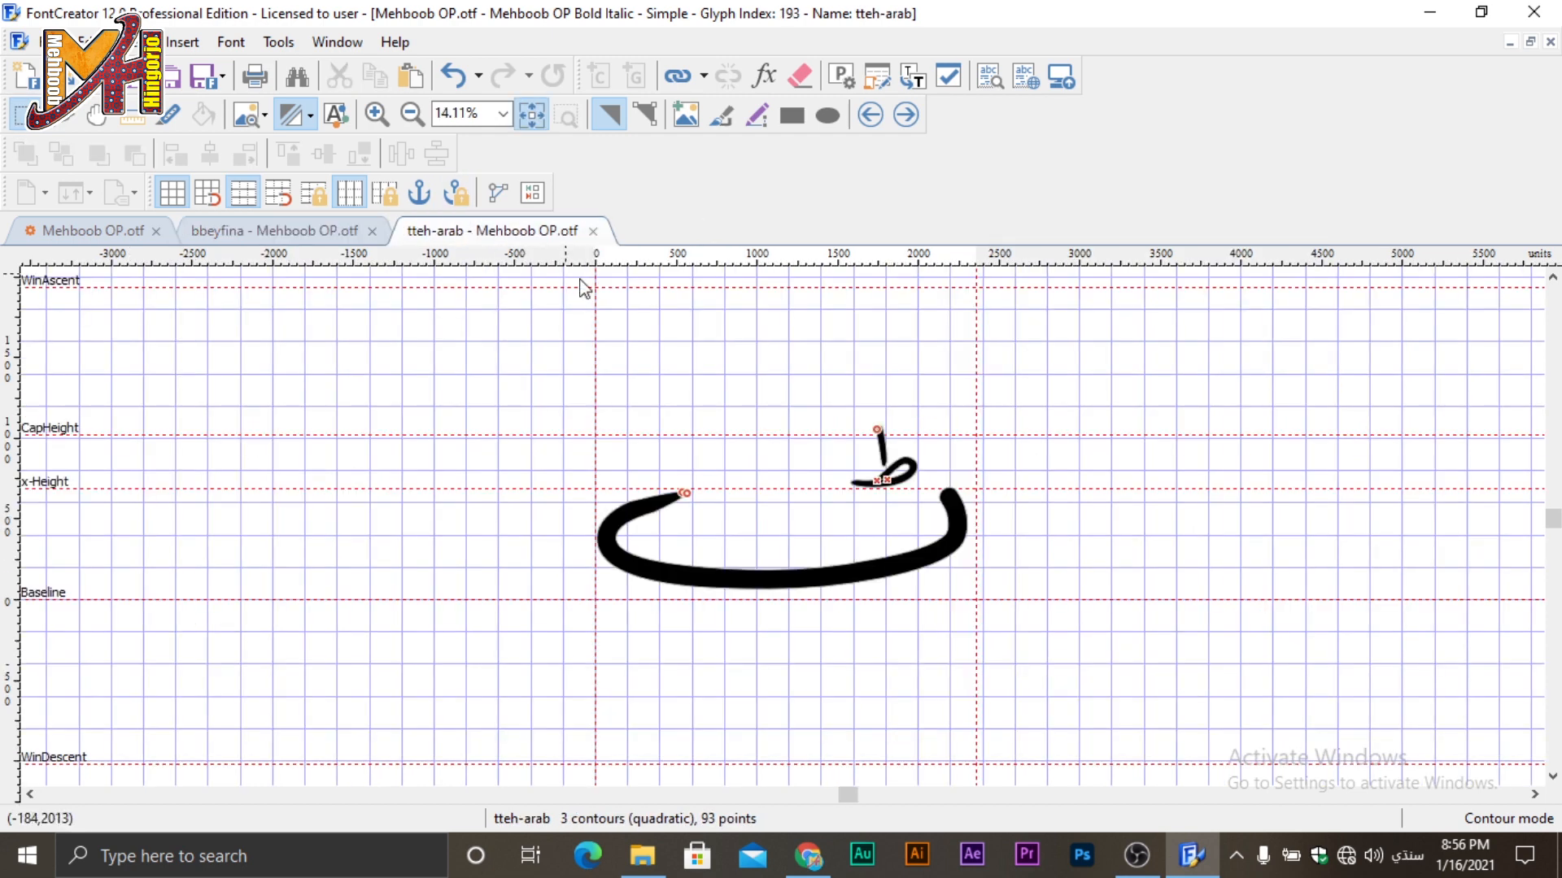
left_click(96, 232)
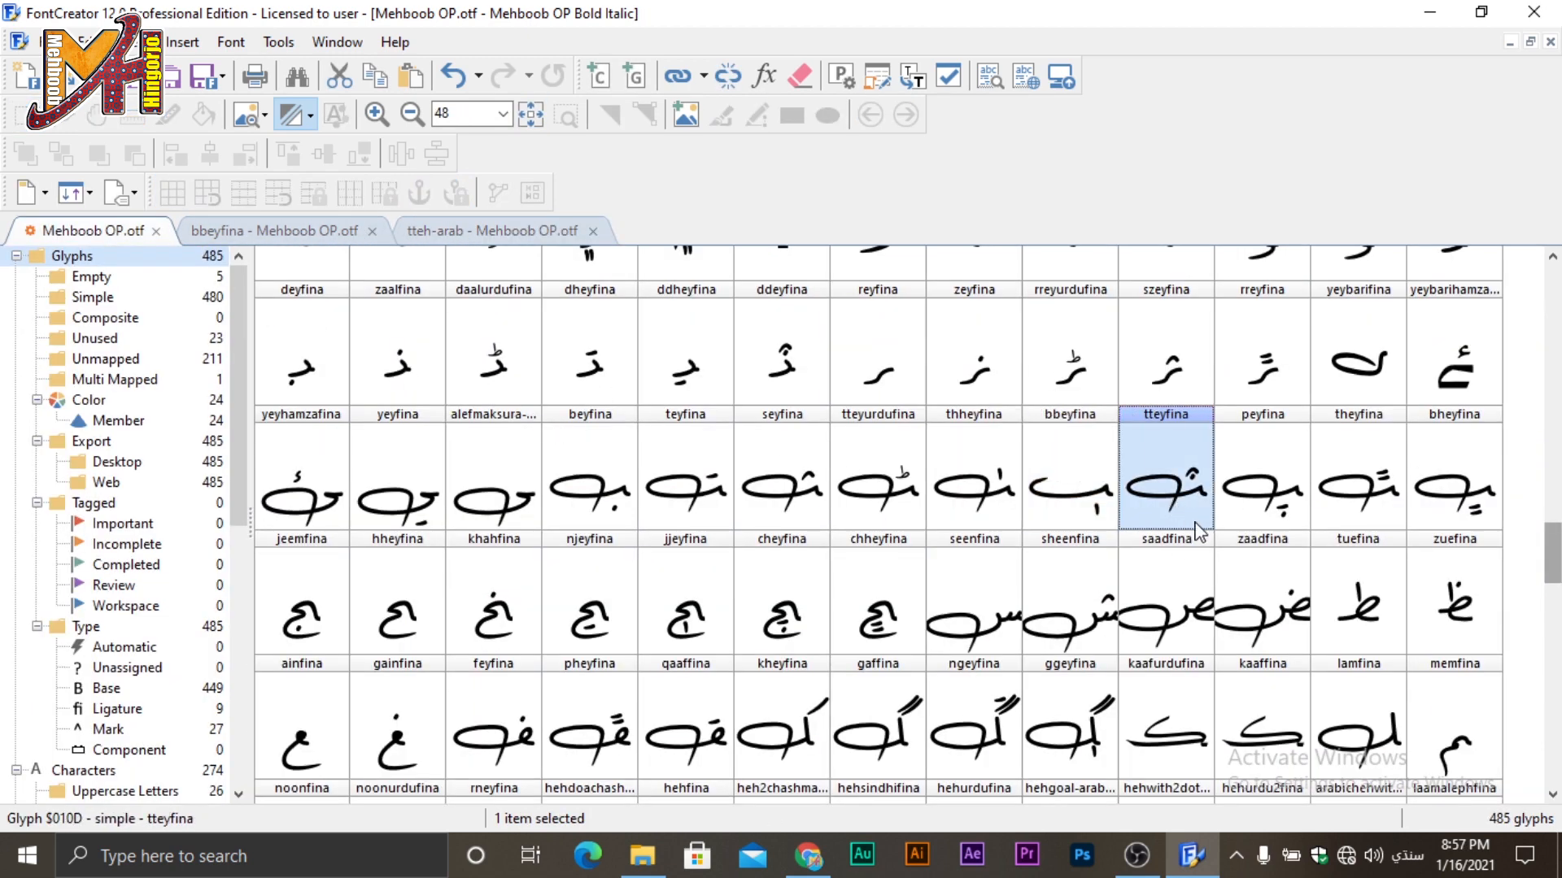
left_click(1055, 513)
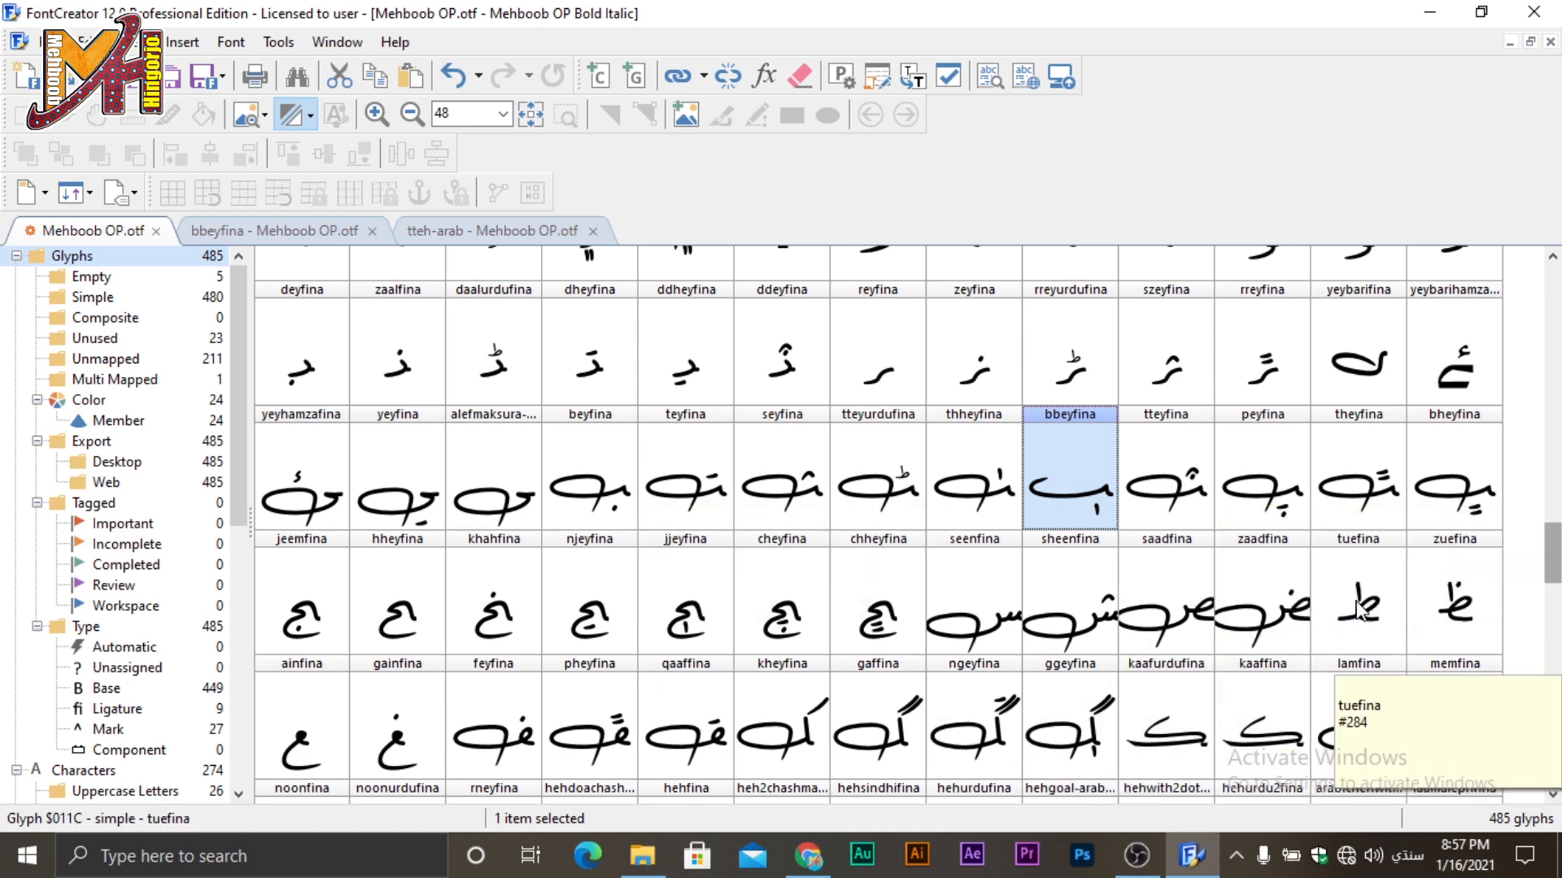
left_click_drag(1555, 563, 1556, 758)
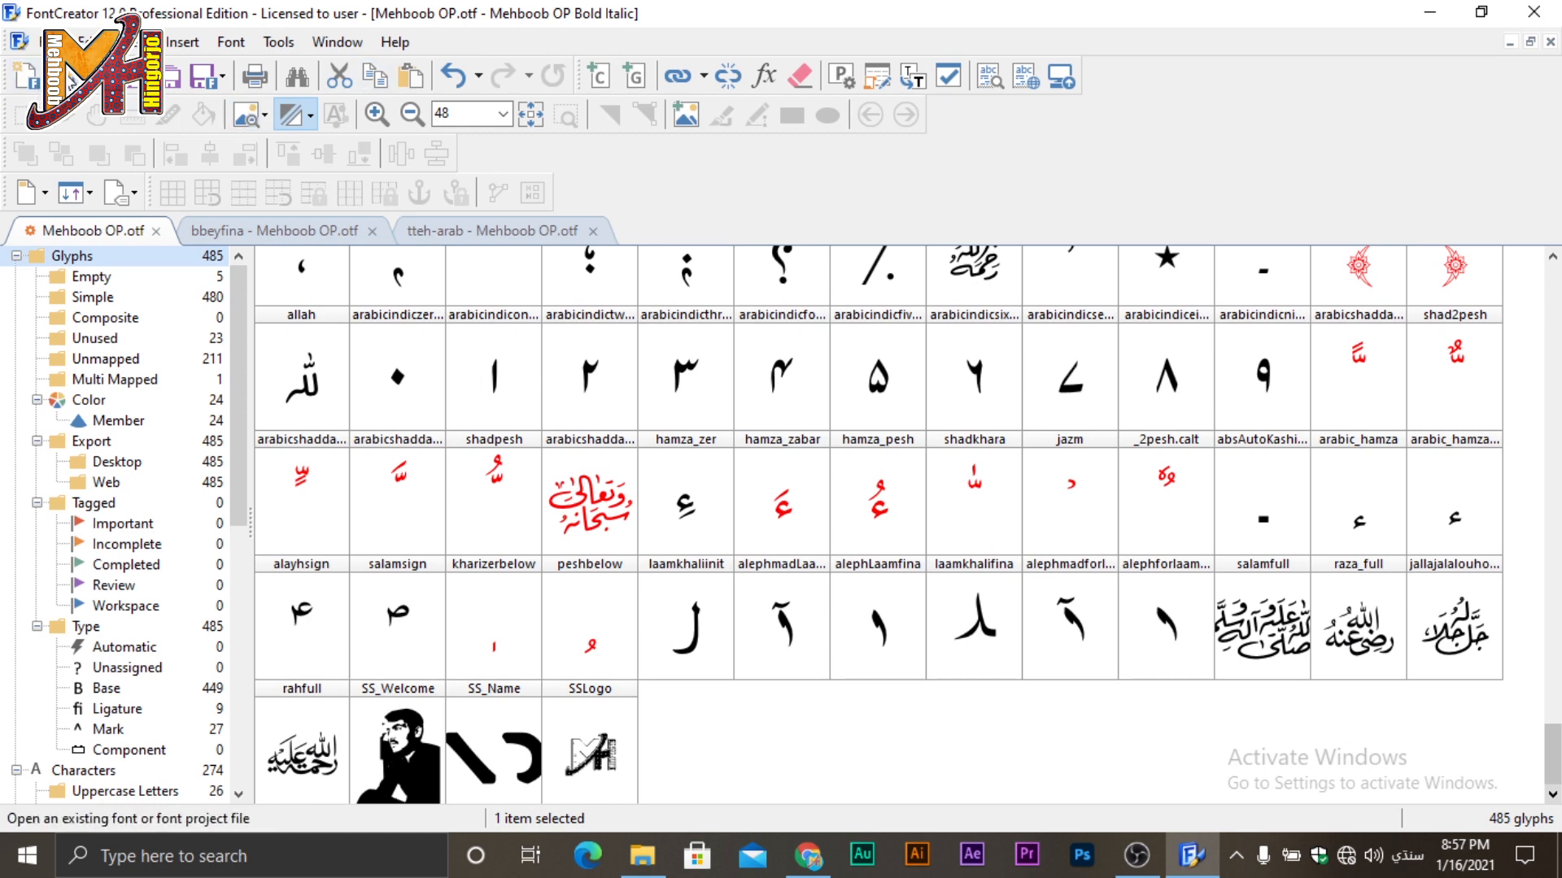
left_click(45, 41)
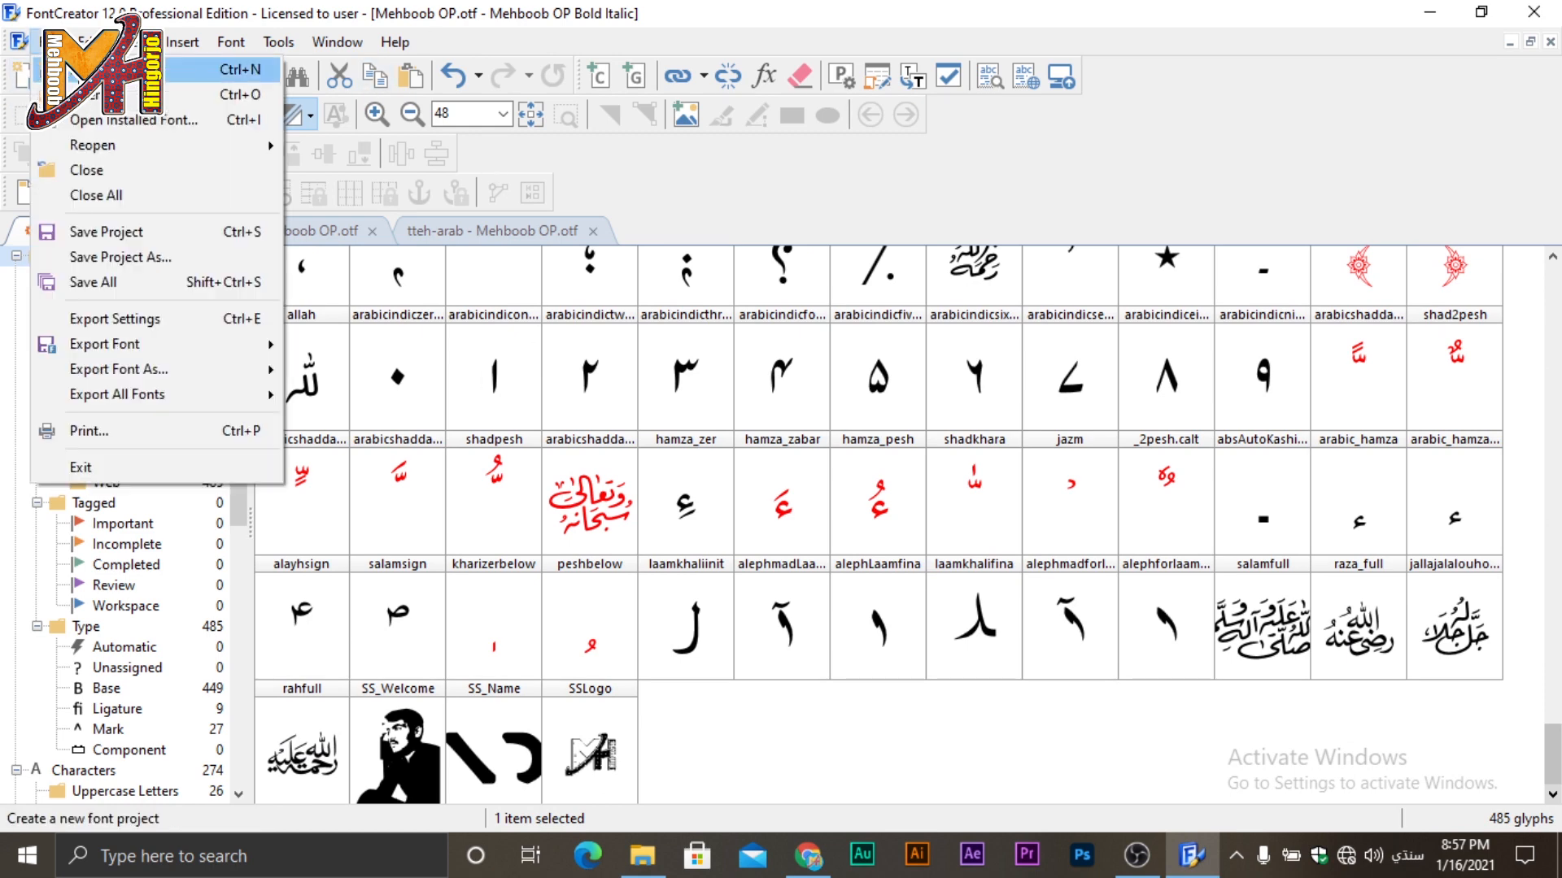
left_click(113, 69)
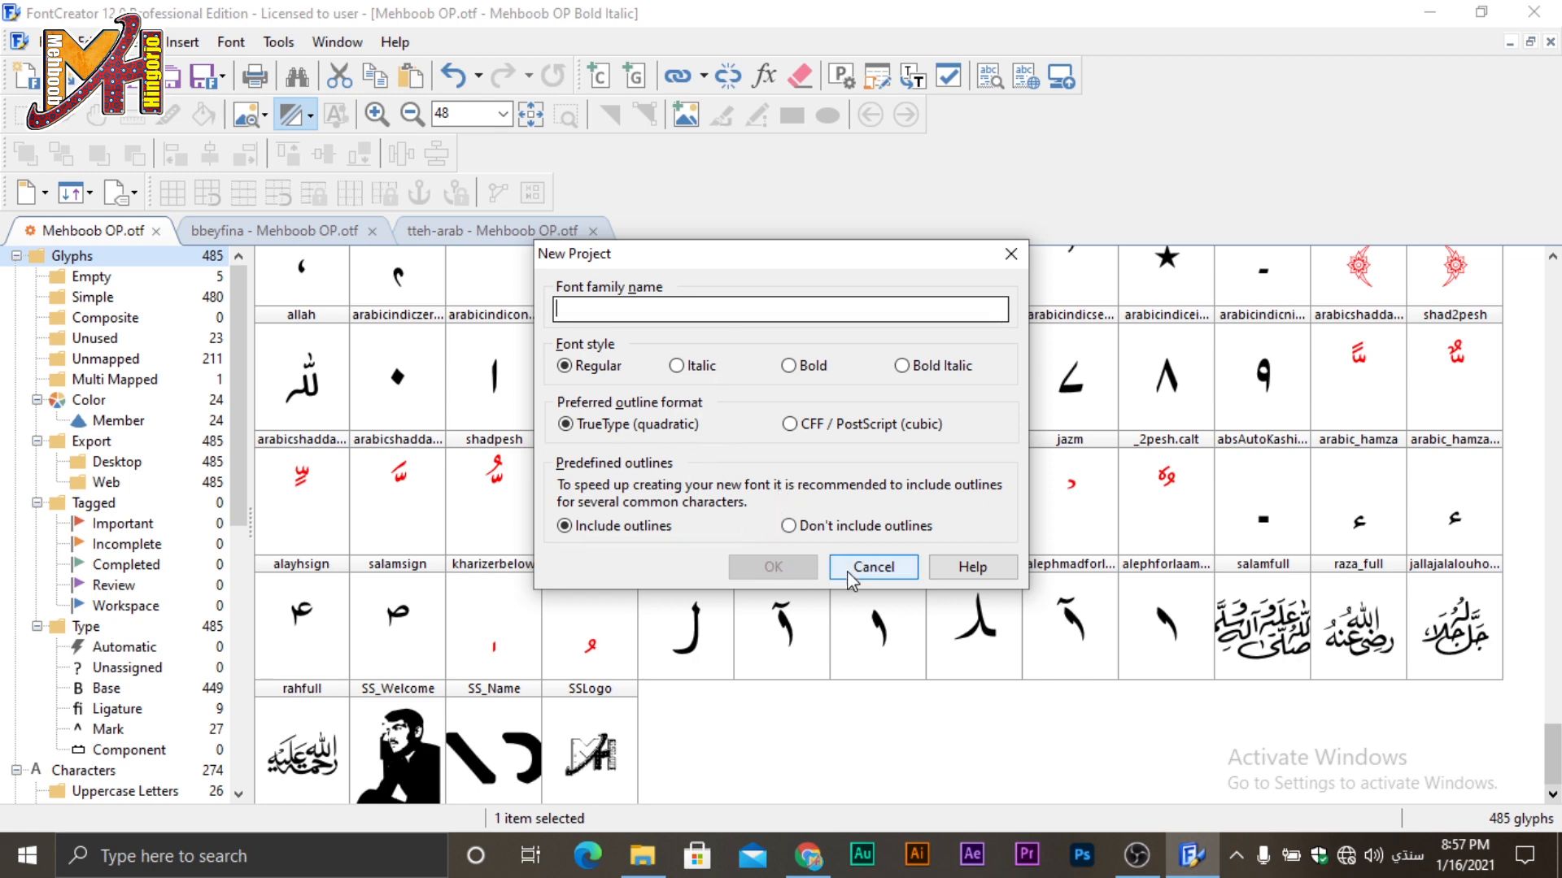
left_click(812, 437)
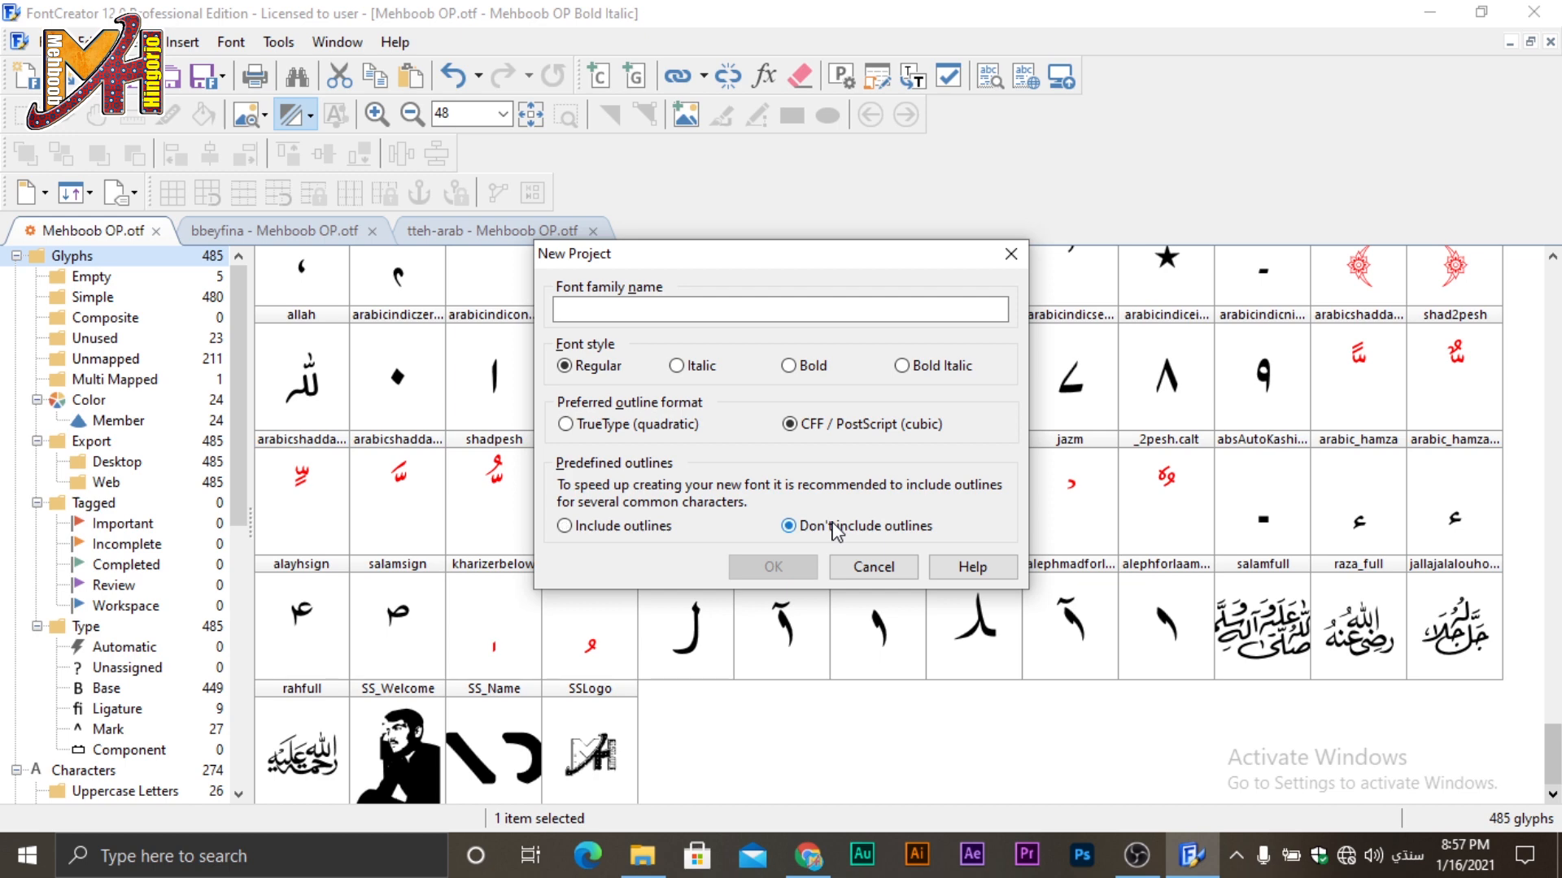
left_click(670, 368)
left_click(606, 373)
type("گھ")
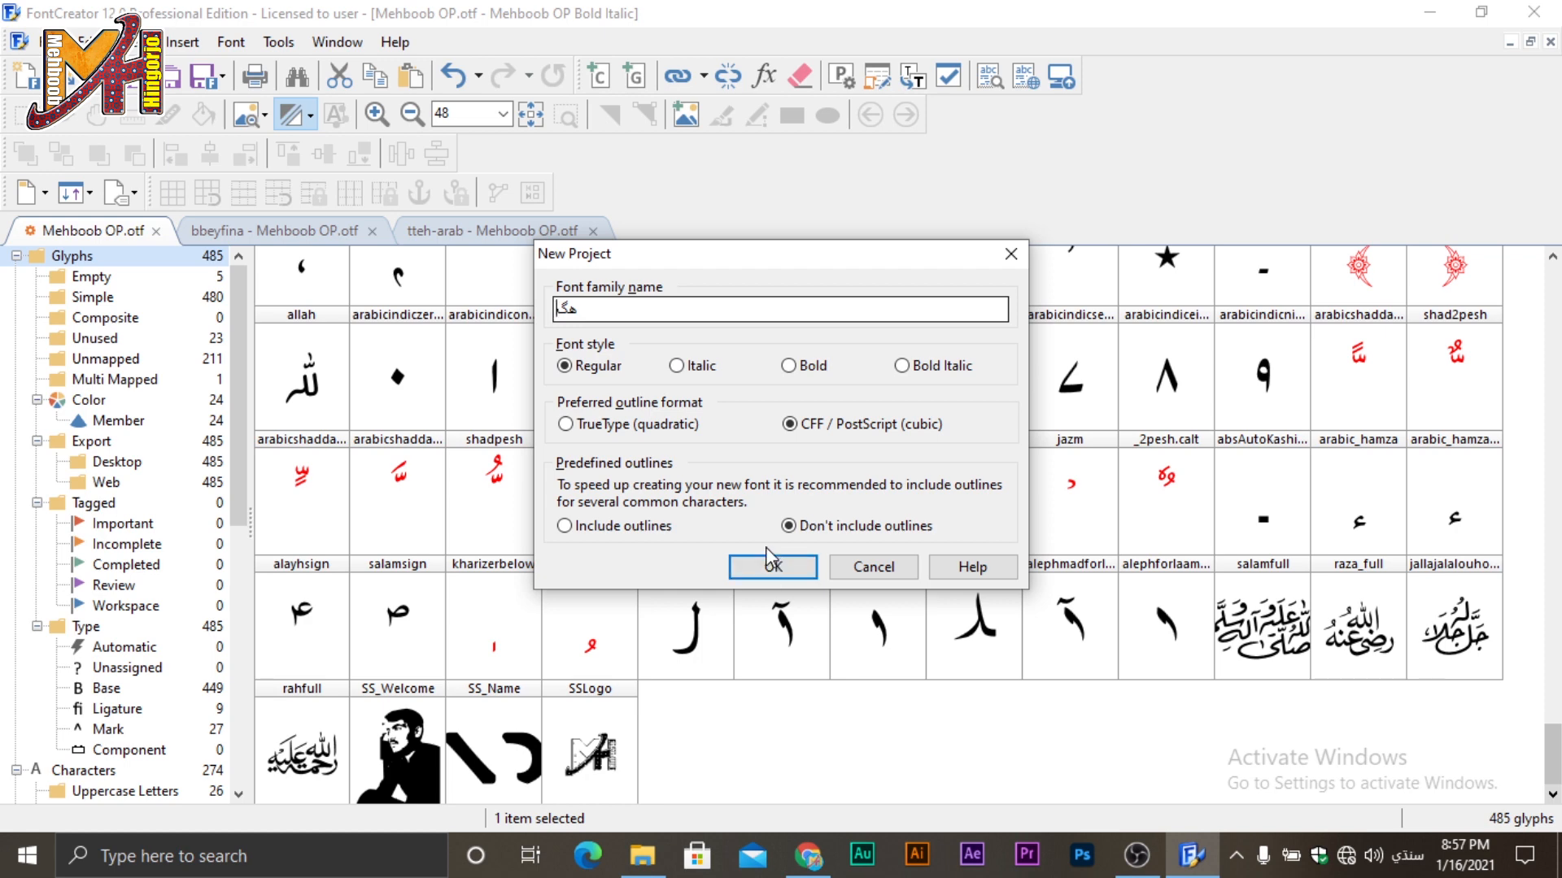
key("BackSpace")
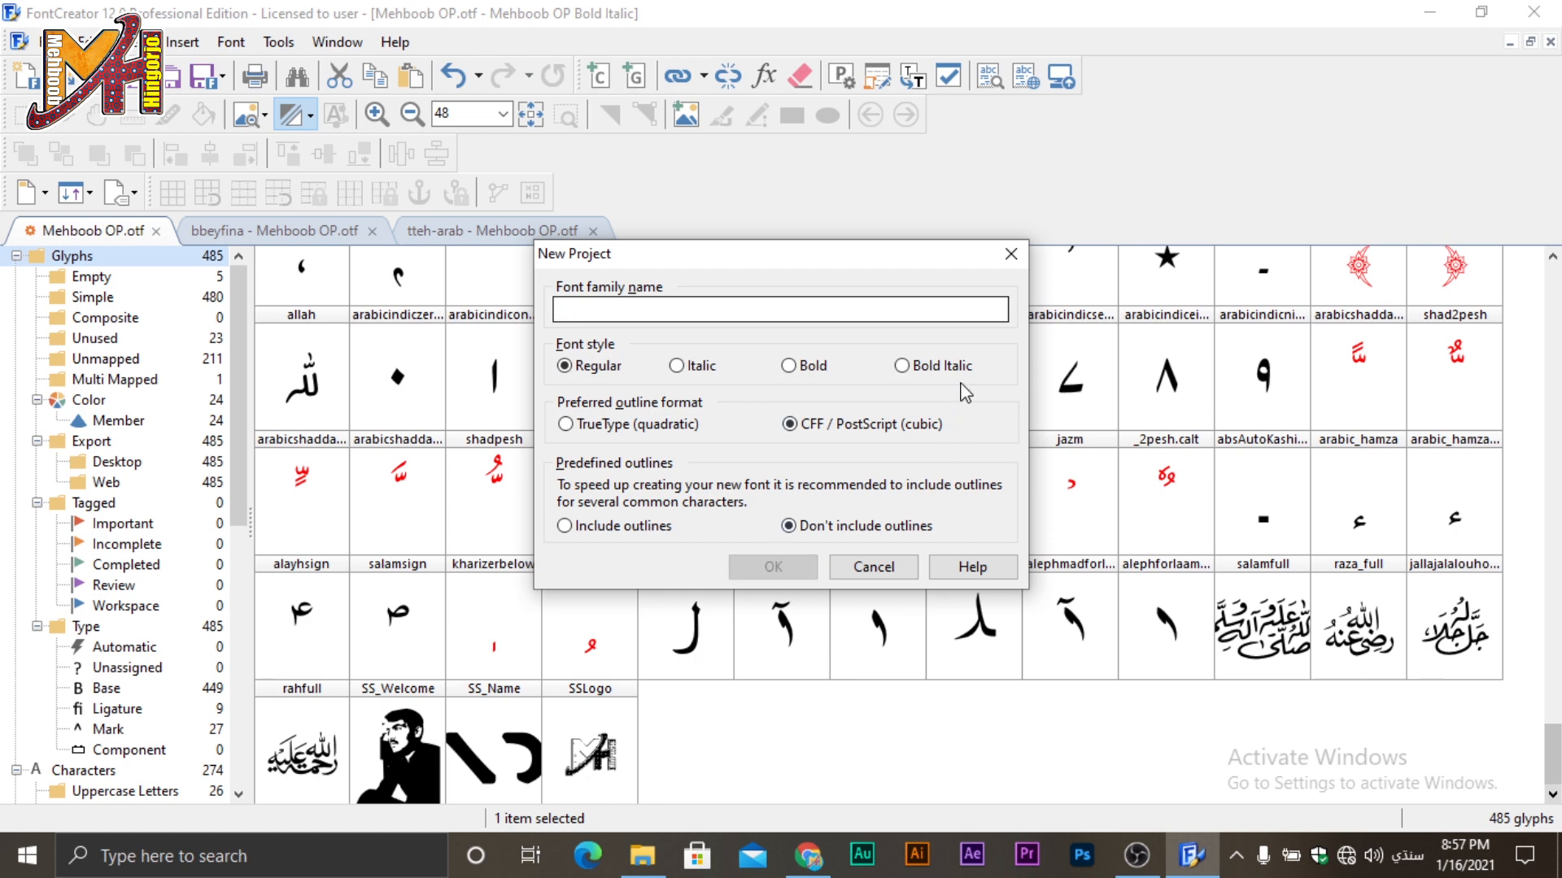
left_click(1011, 254)
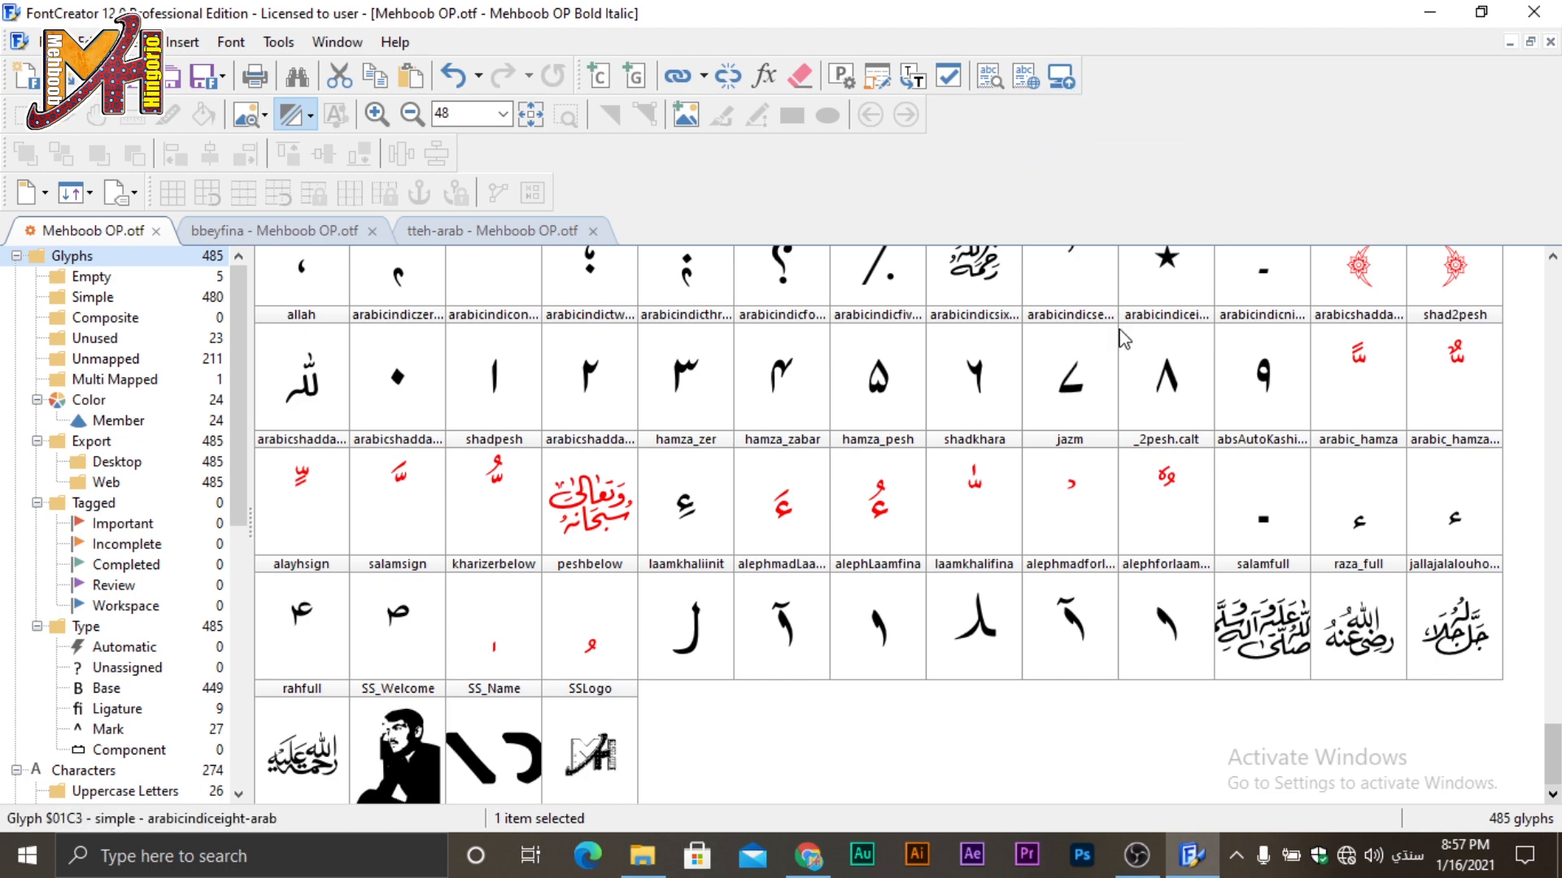
Open the font properties and review the identification, extended, legal, custom, general, metrics, ranges, characteristics and smoothing settings.
left_click_drag(1552, 754, 1552, 296)
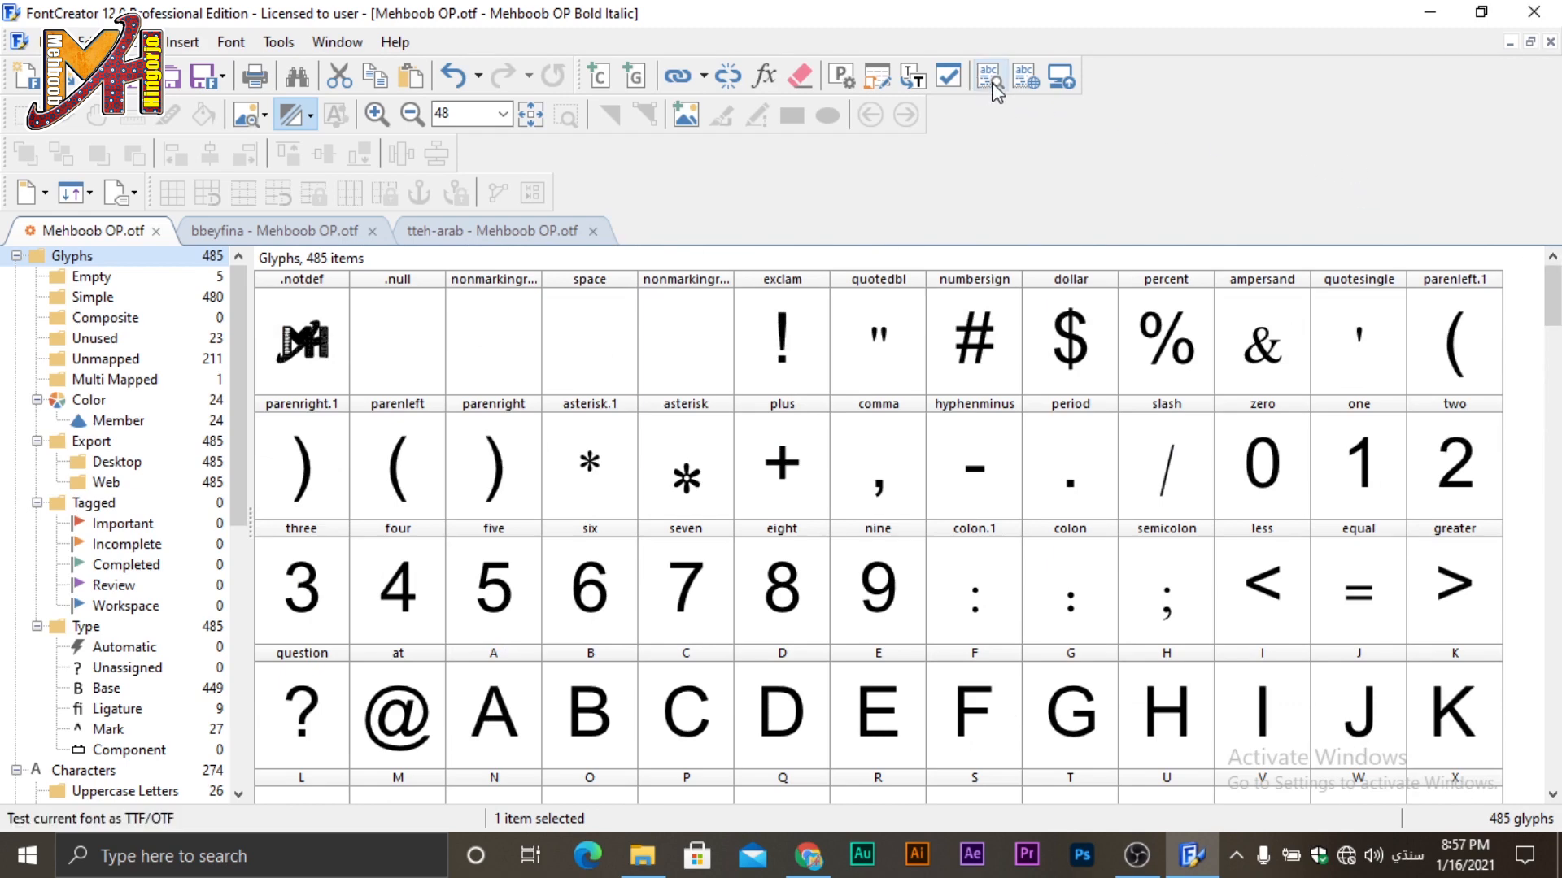
left_click(846, 85)
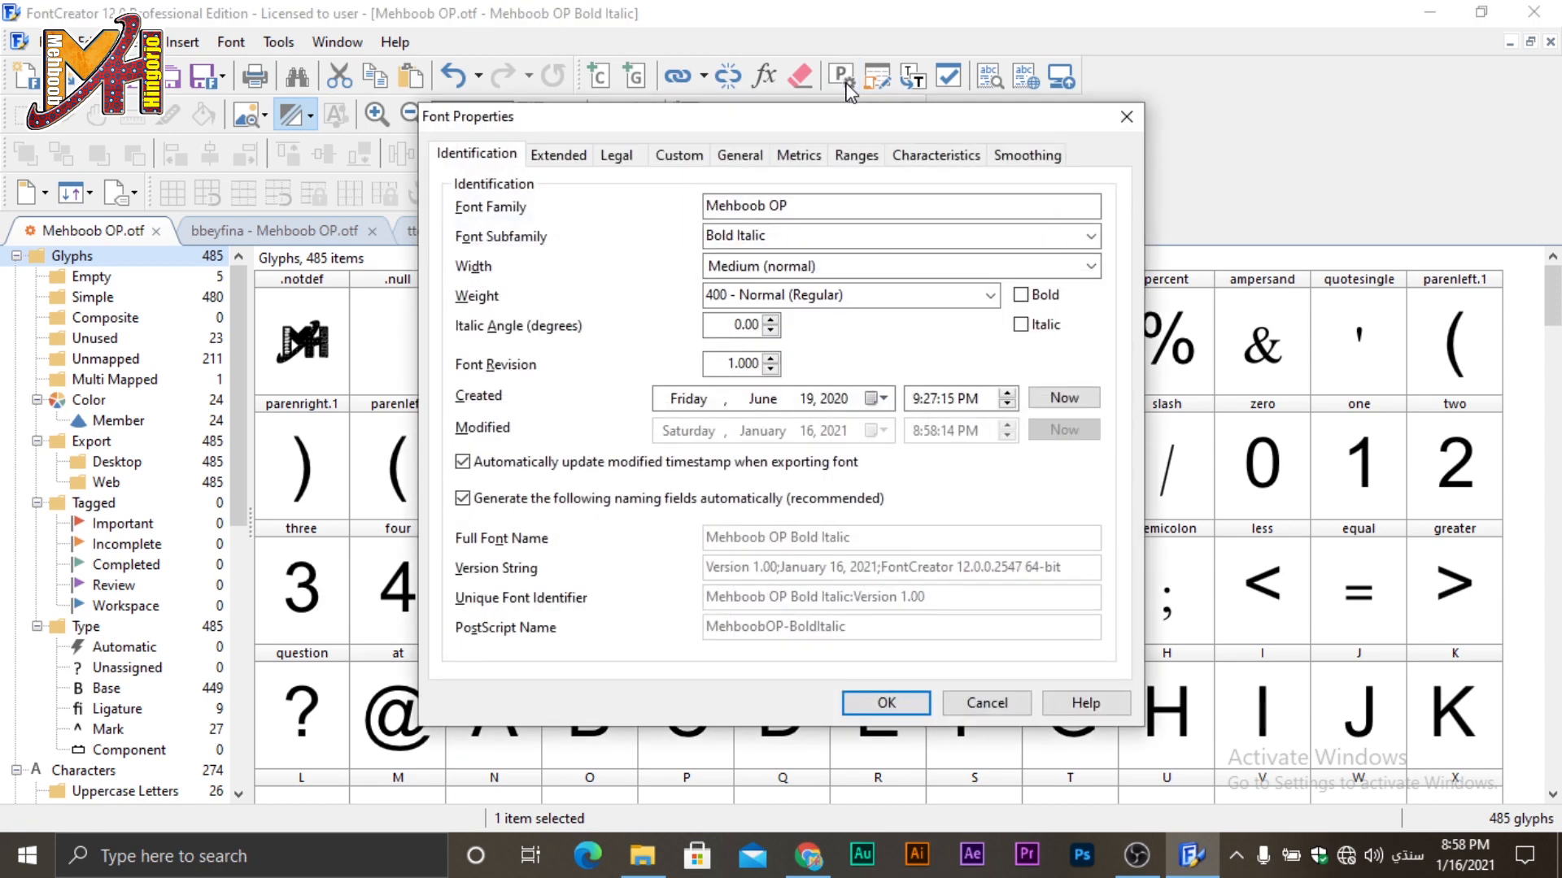
left_click(585, 156)
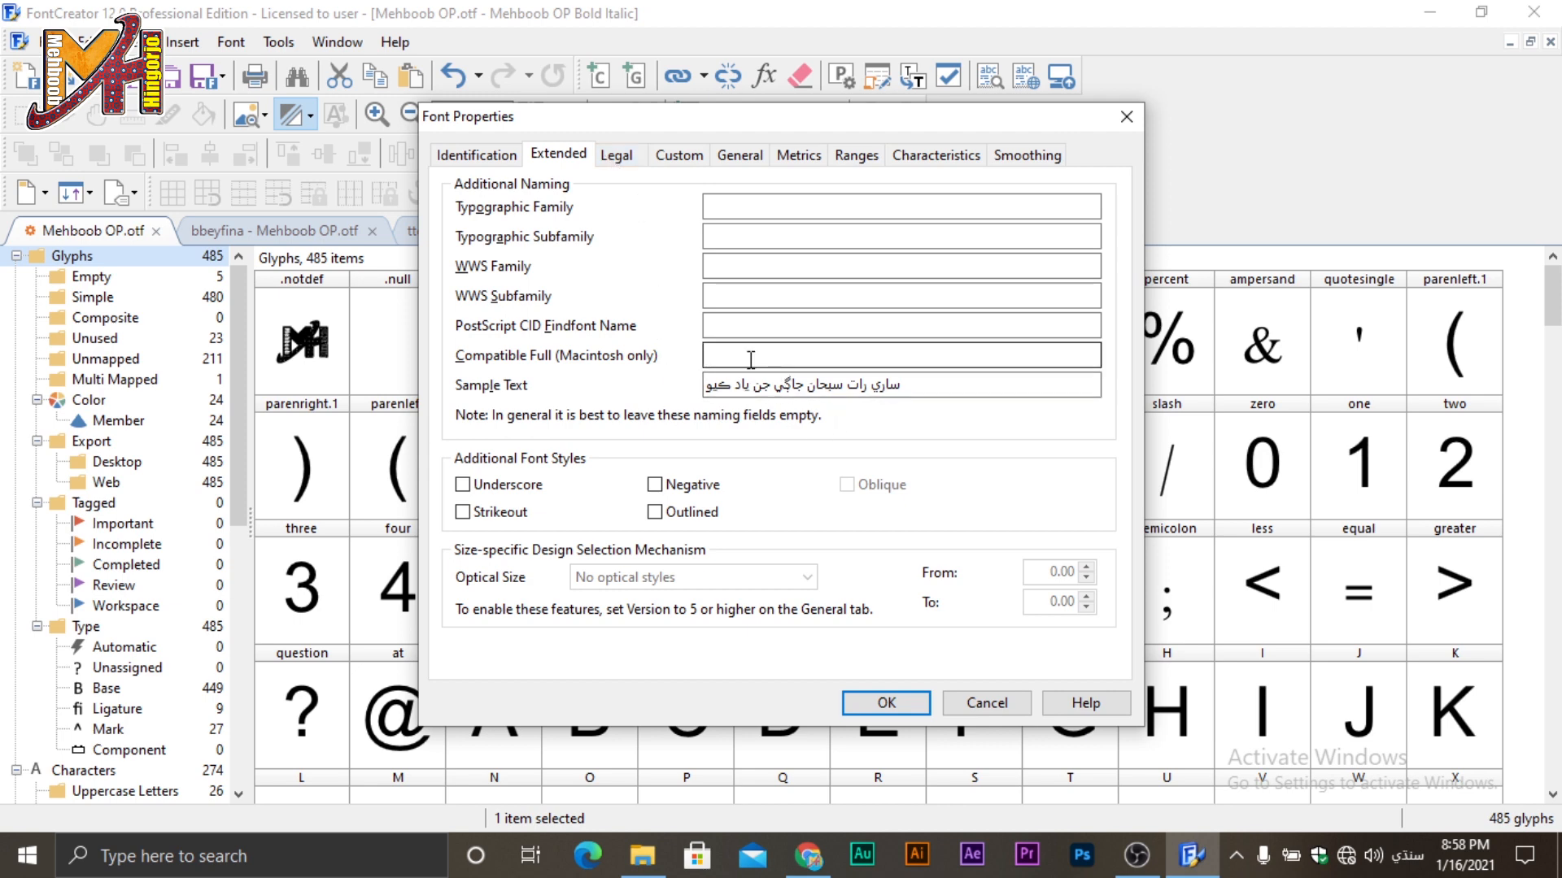
left_click(630, 165)
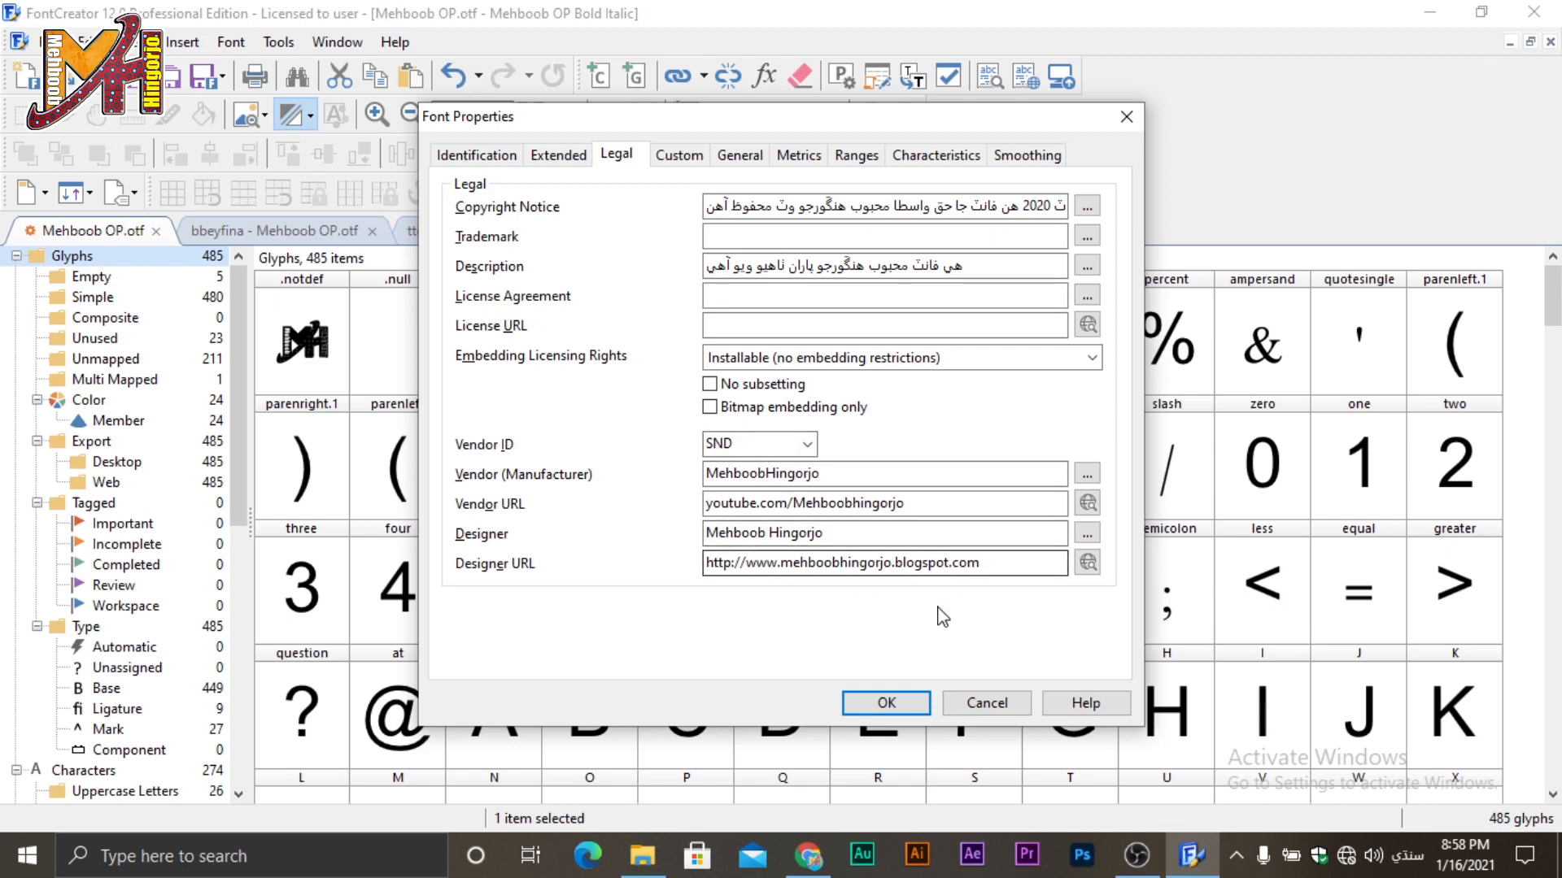
left_click(680, 155)
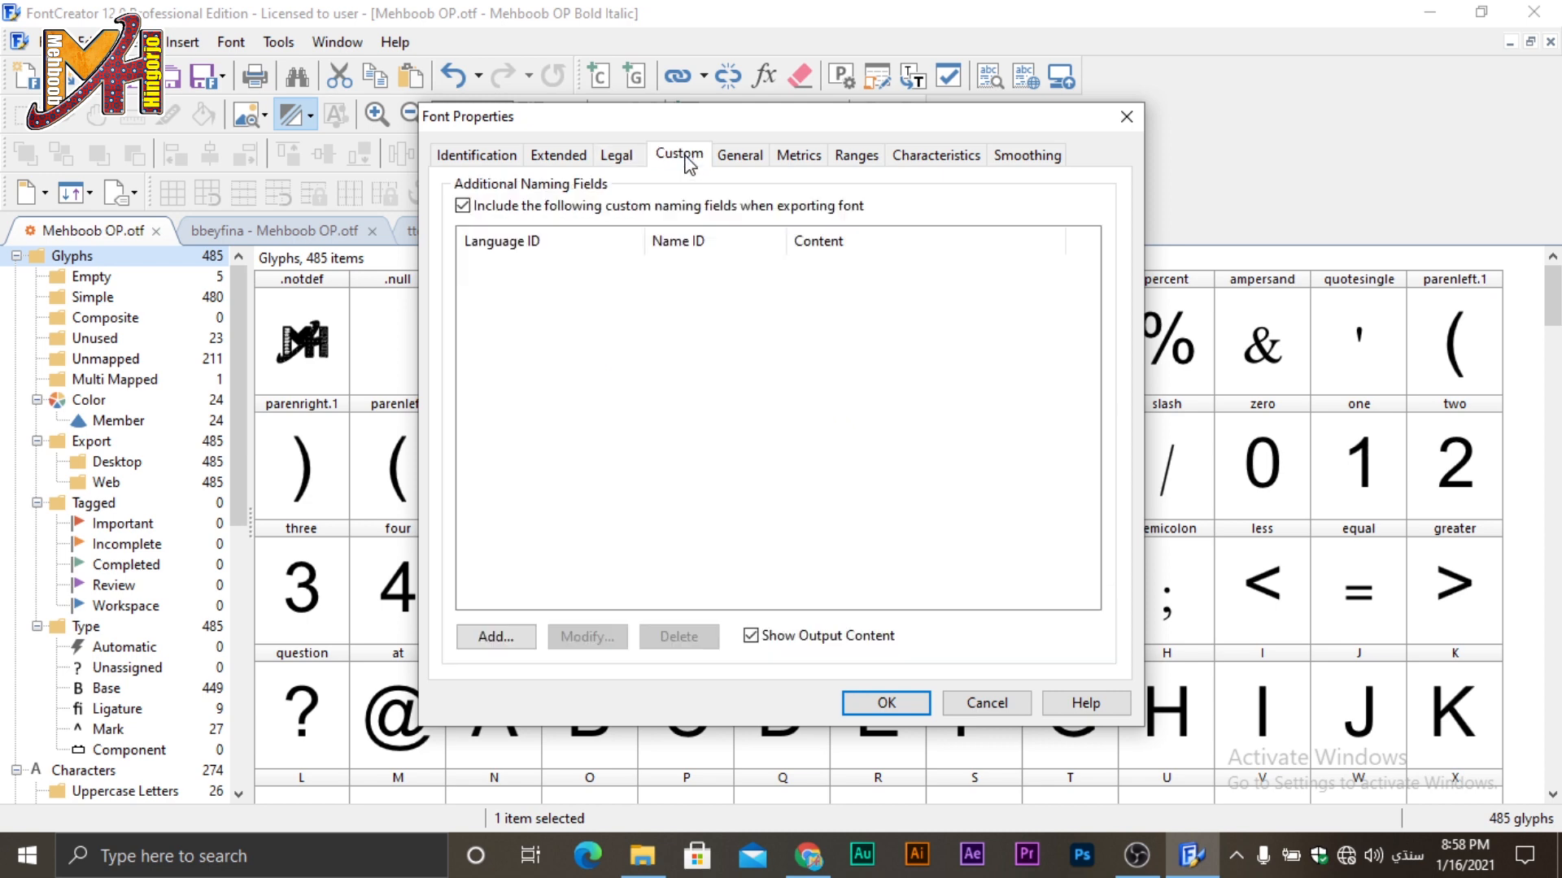
left_click(740, 156)
left_click(796, 163)
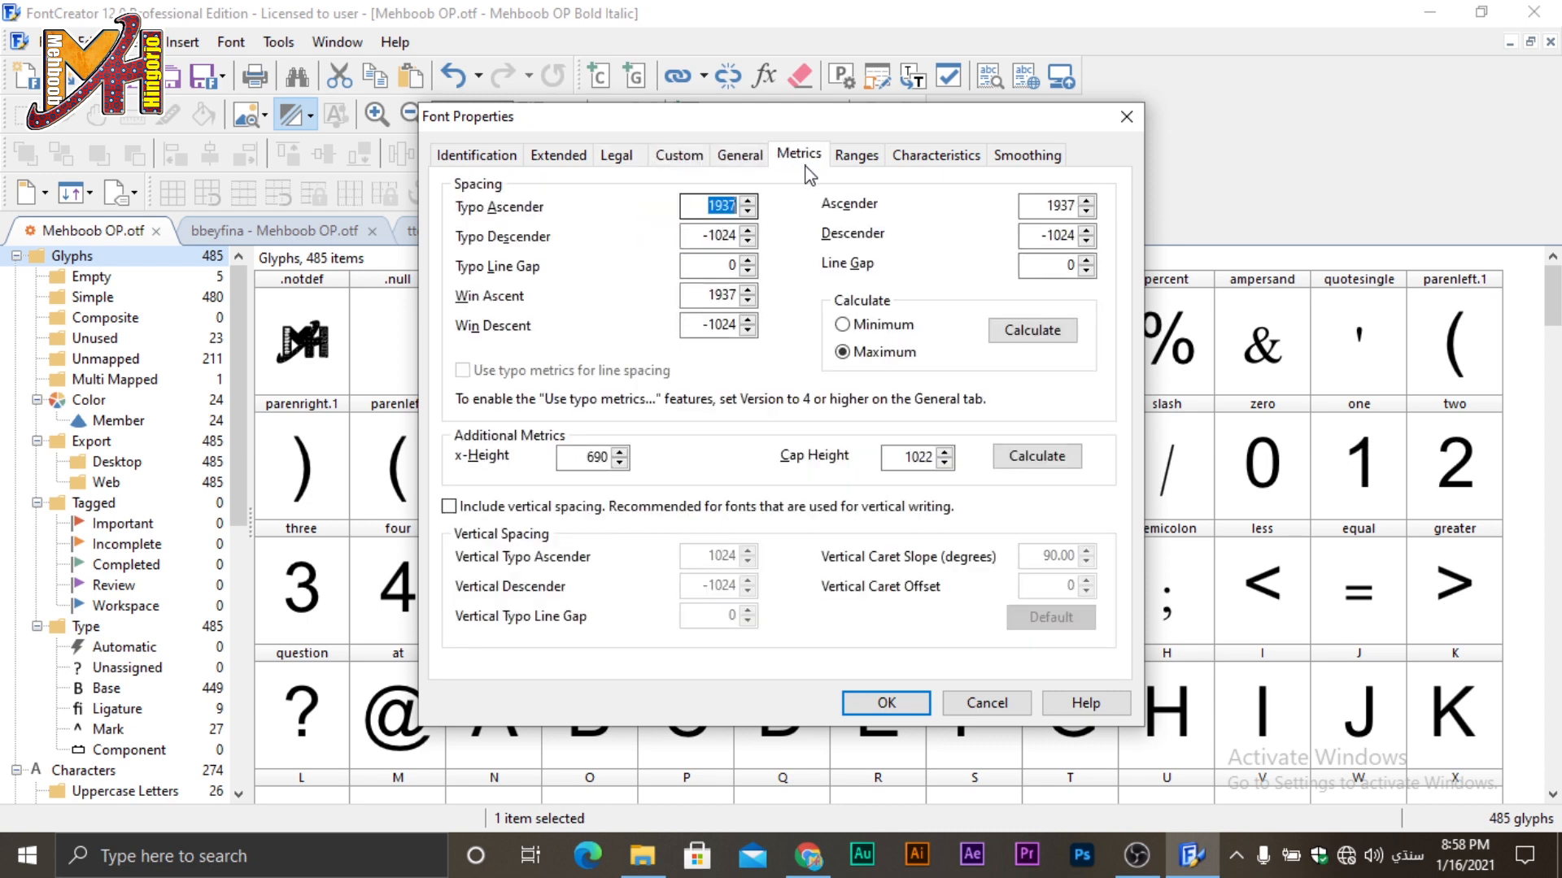
left_click(842, 164)
left_click(901, 164)
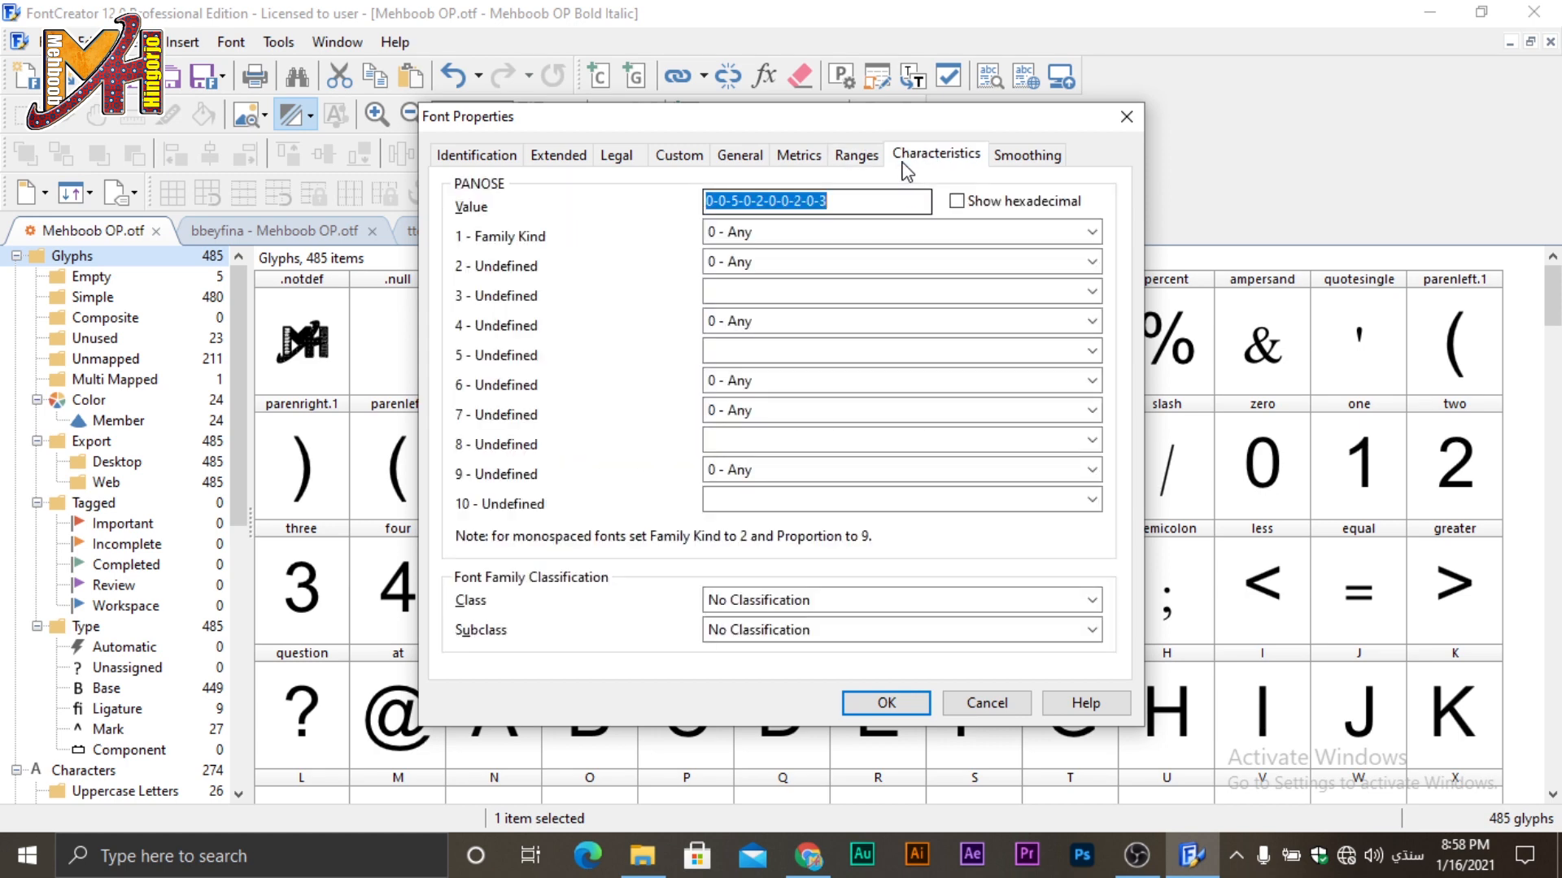
left_click(1026, 160)
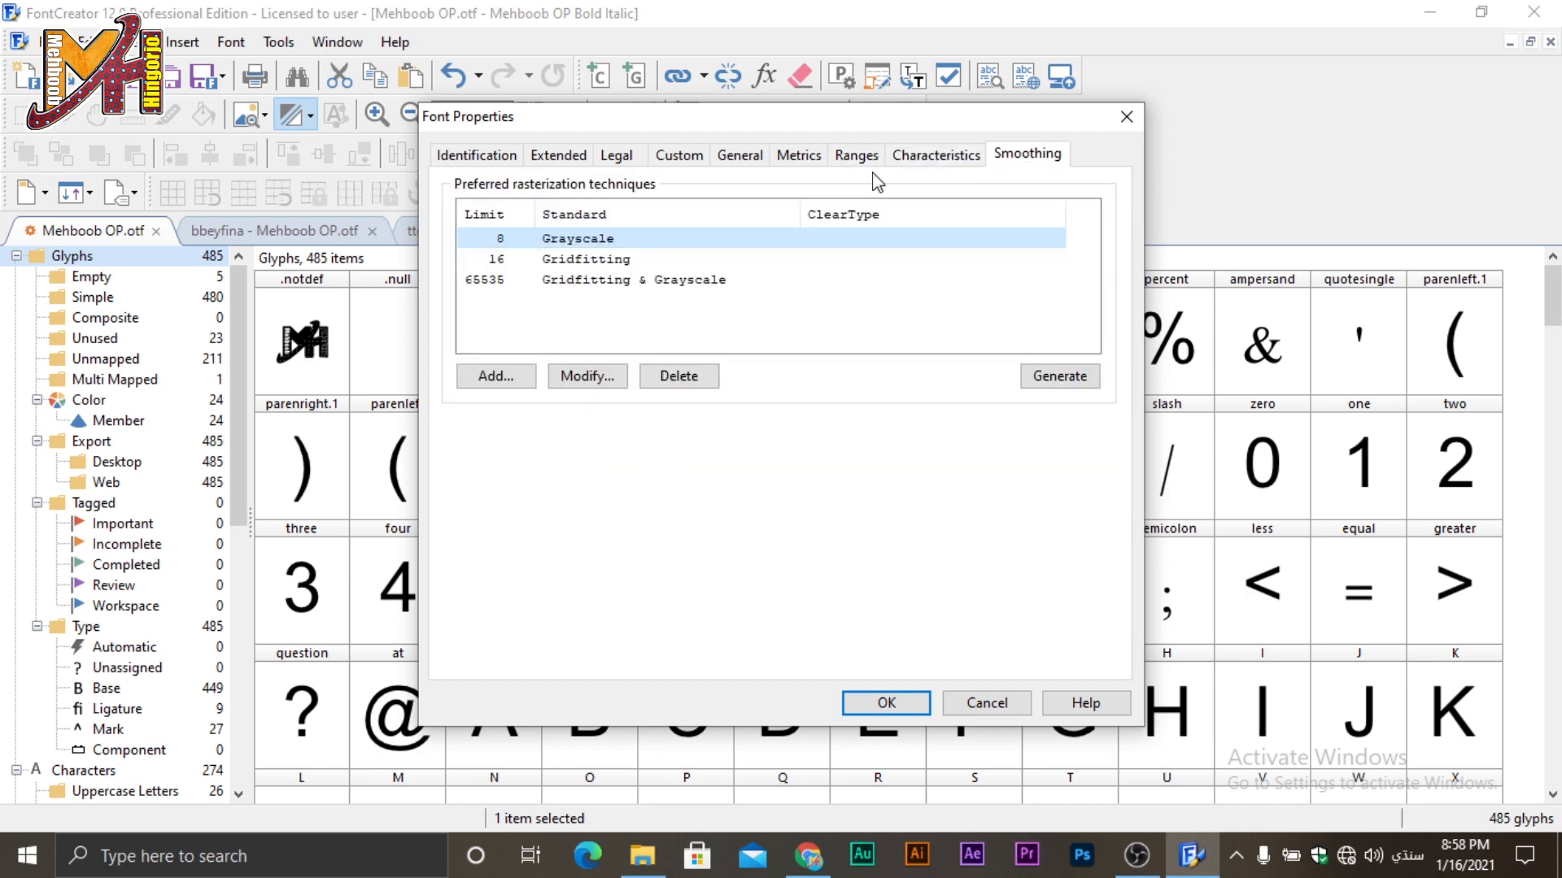
Review the font's character ranges, metrics, general and custom settings again and return to its legal details.
left_click(913, 167)
left_click(865, 165)
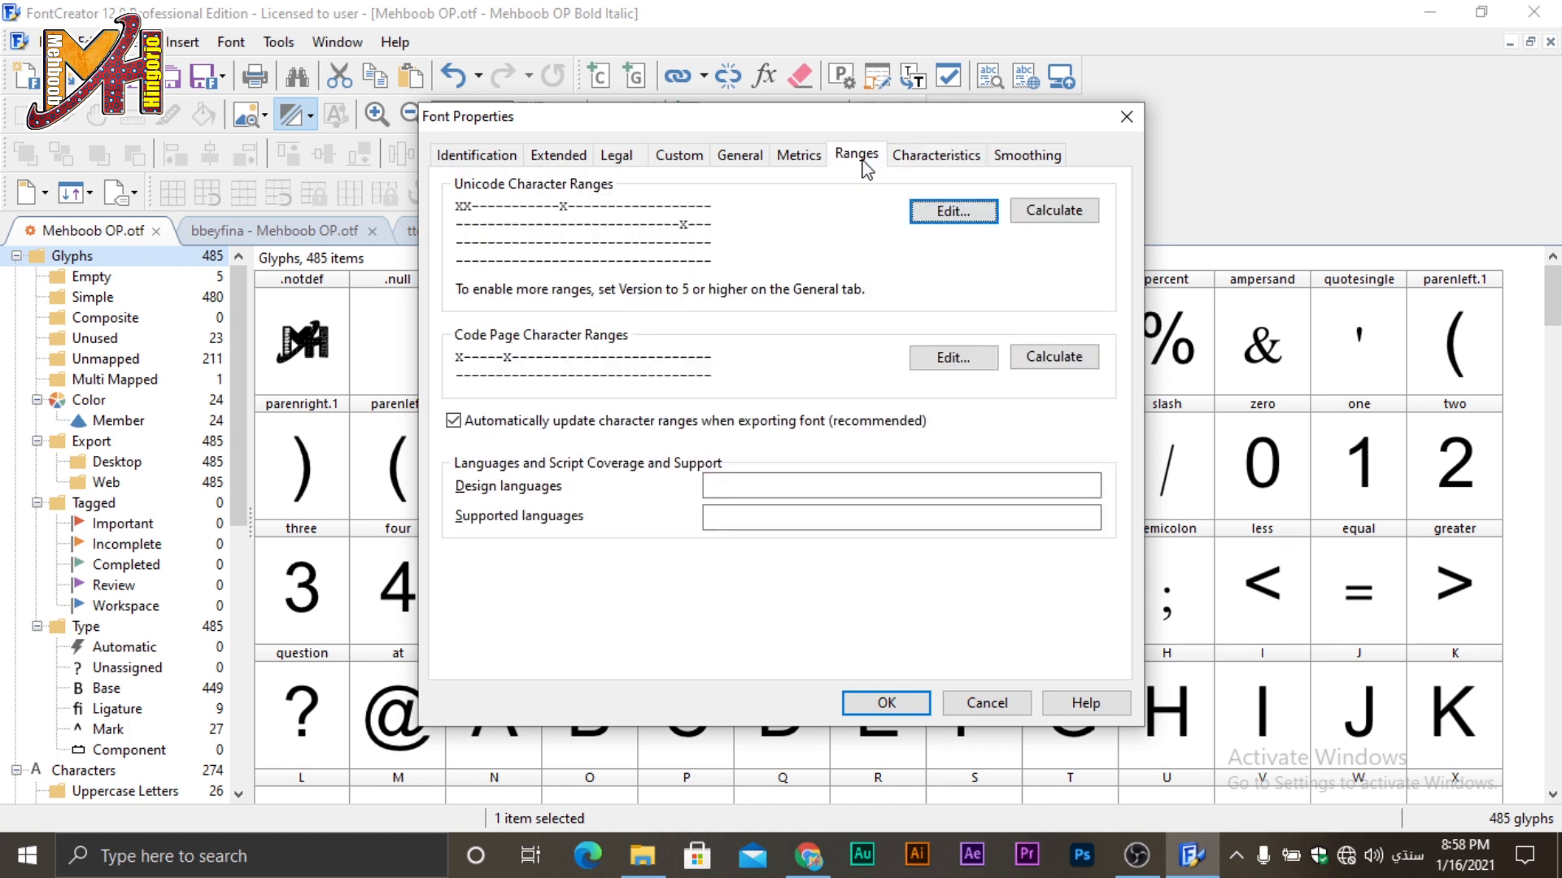
left_click(797, 161)
left_click(739, 157)
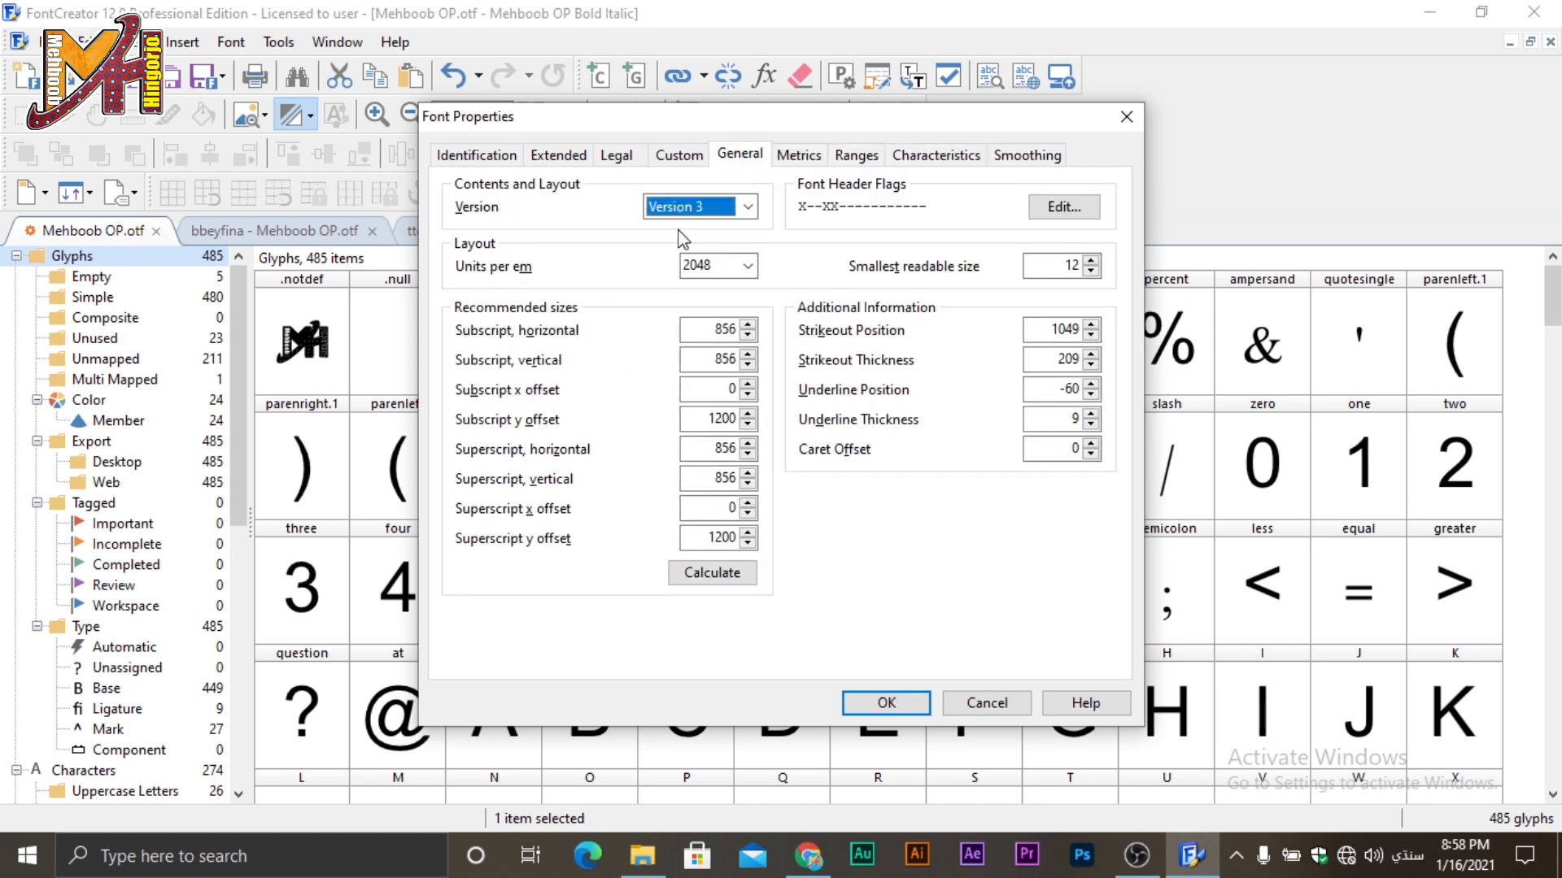
left_click(675, 160)
left_click(615, 160)
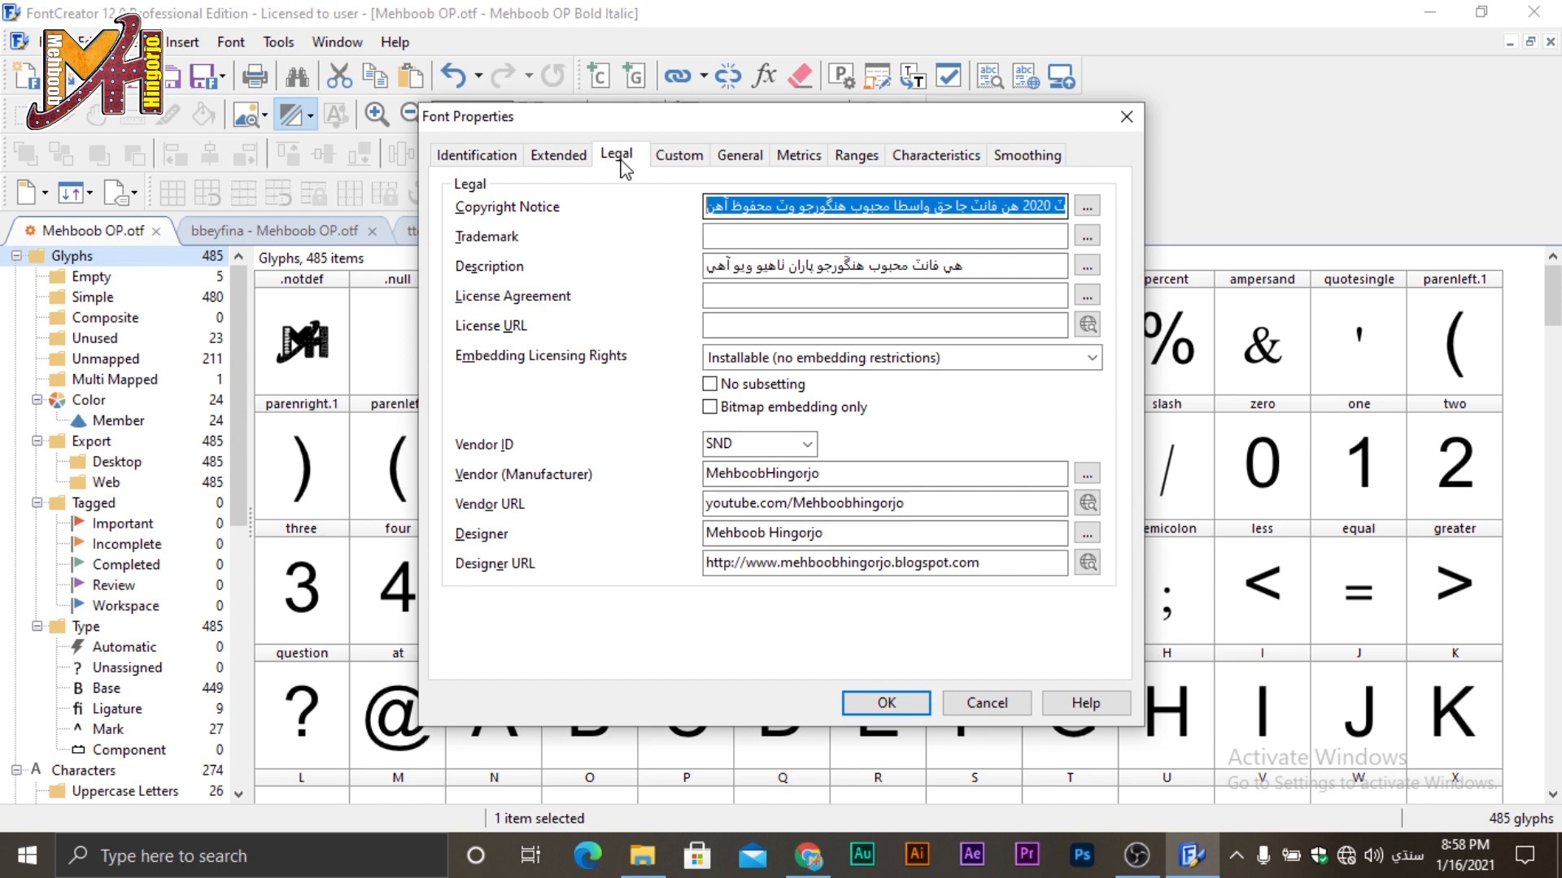
Show the font's extended naming properties and switch to the Windows Font settings by searching the system for "font".
left_click(580, 161)
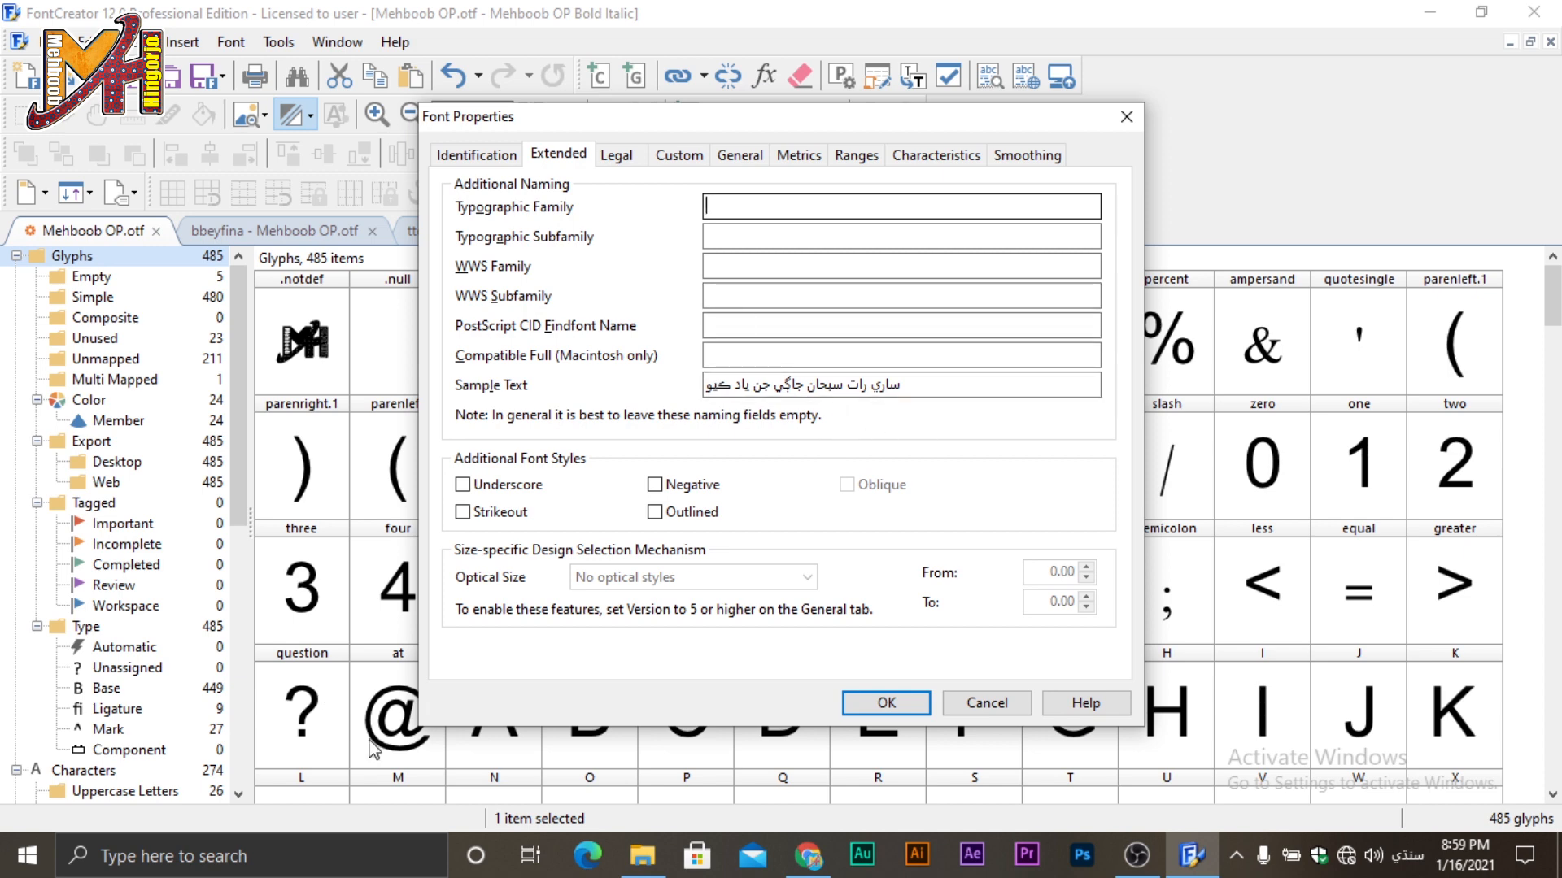
left_click(225, 862)
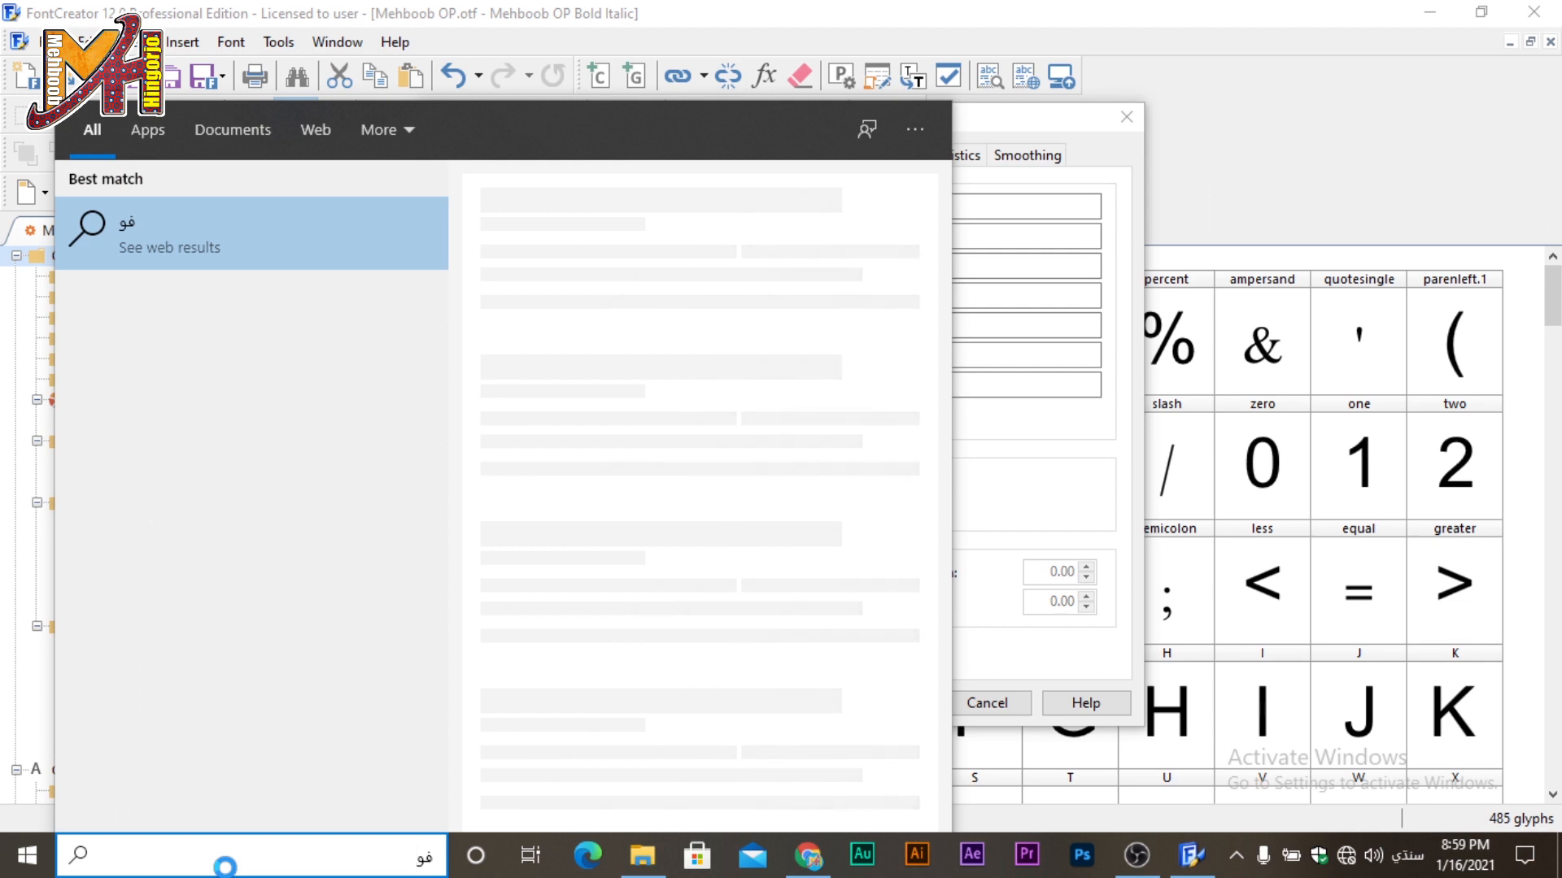
key("BackSpace")
key("BackSpace")
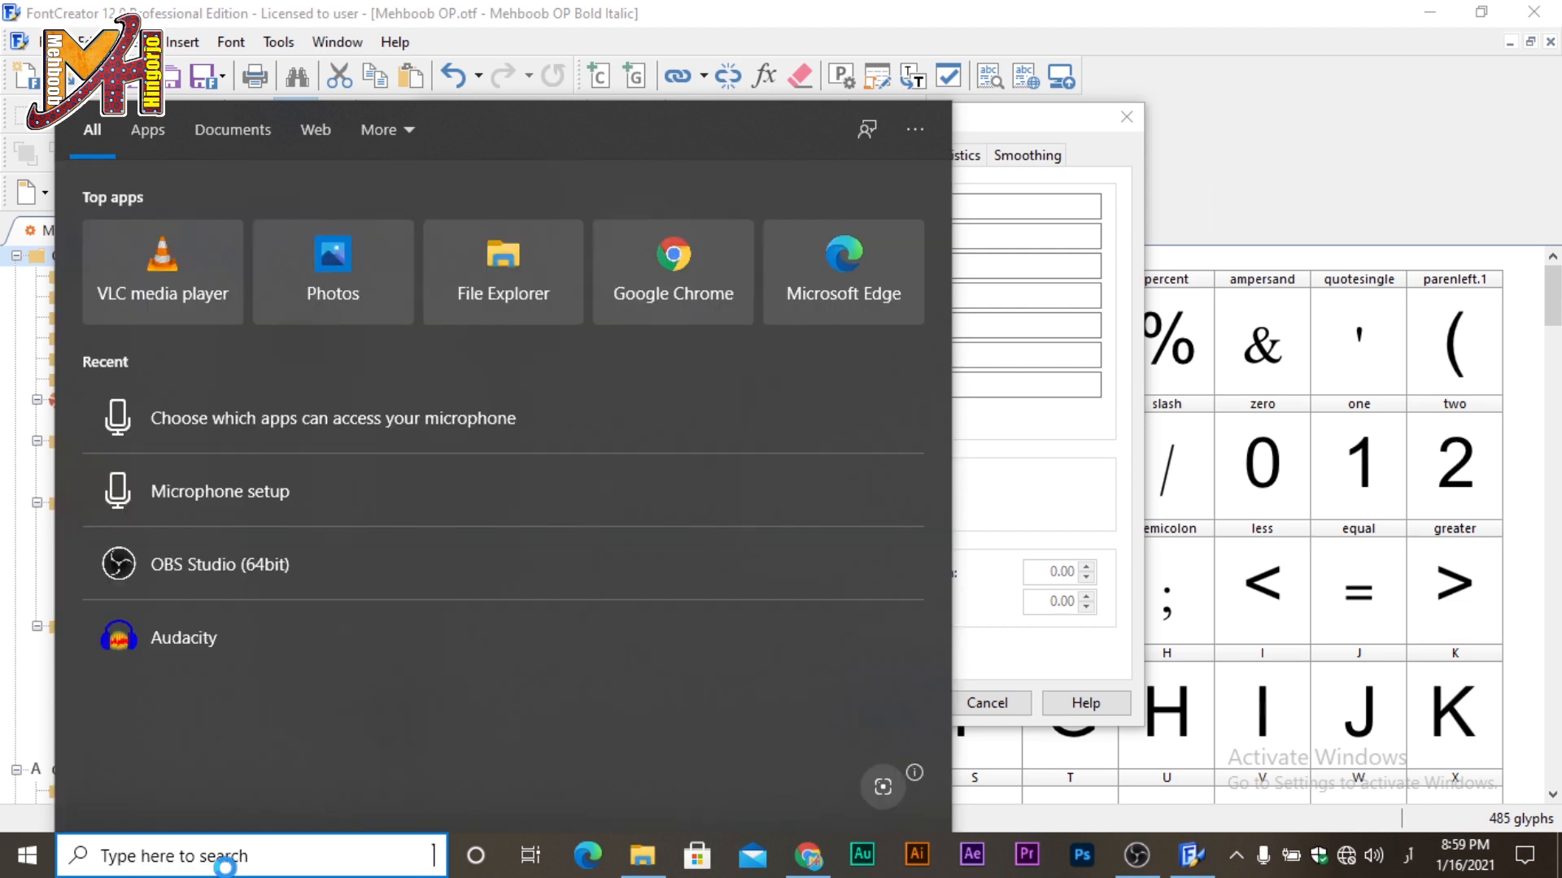
type("ن")
key("BackSpace")
key("alt+shift")
type("f")
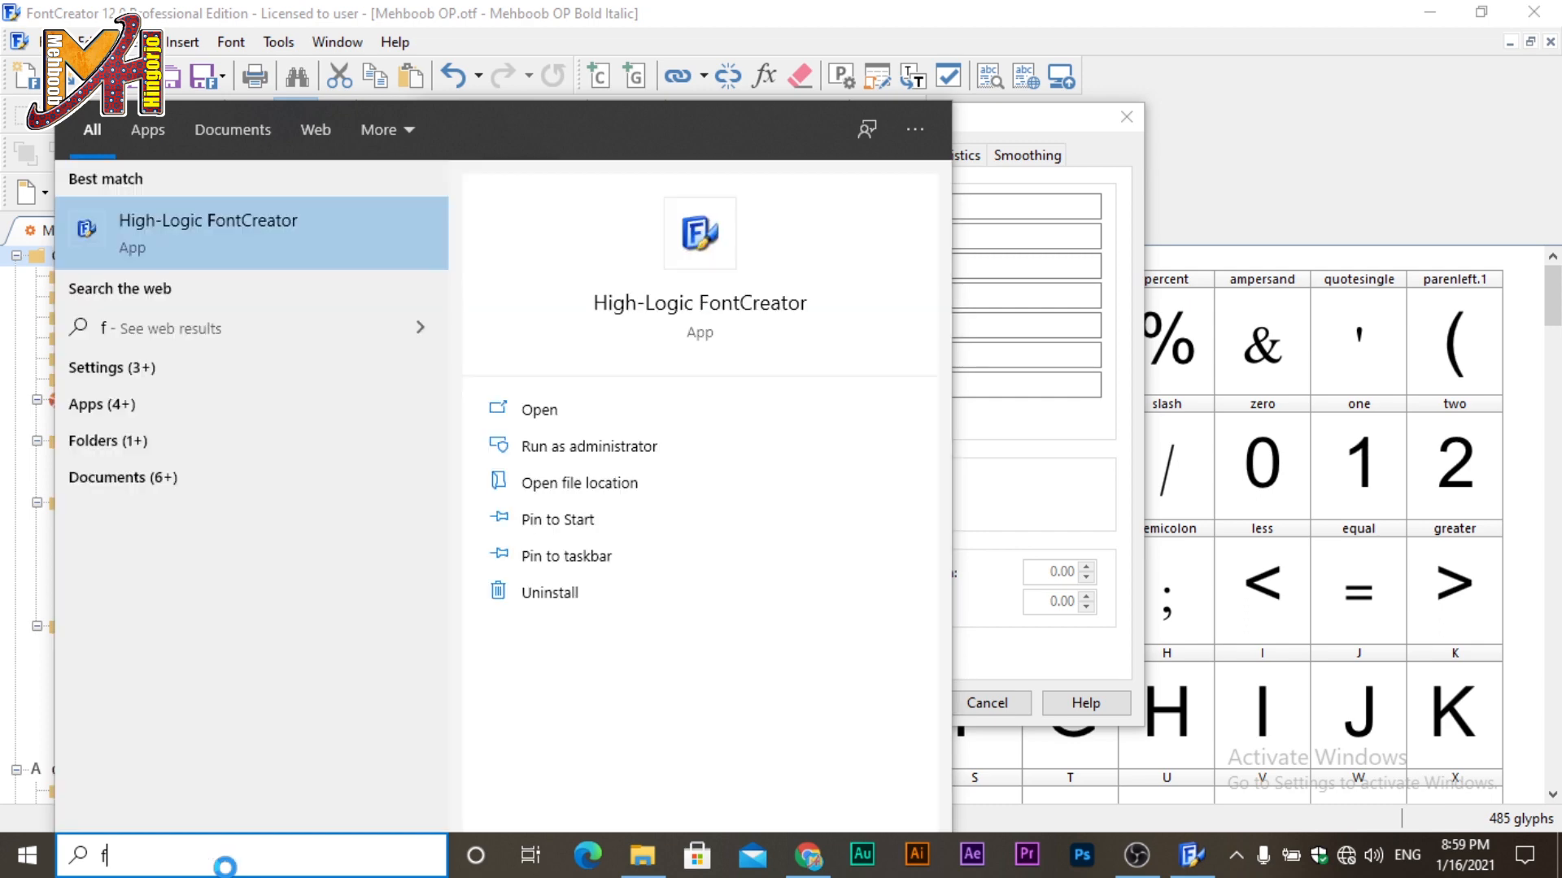
type("on")
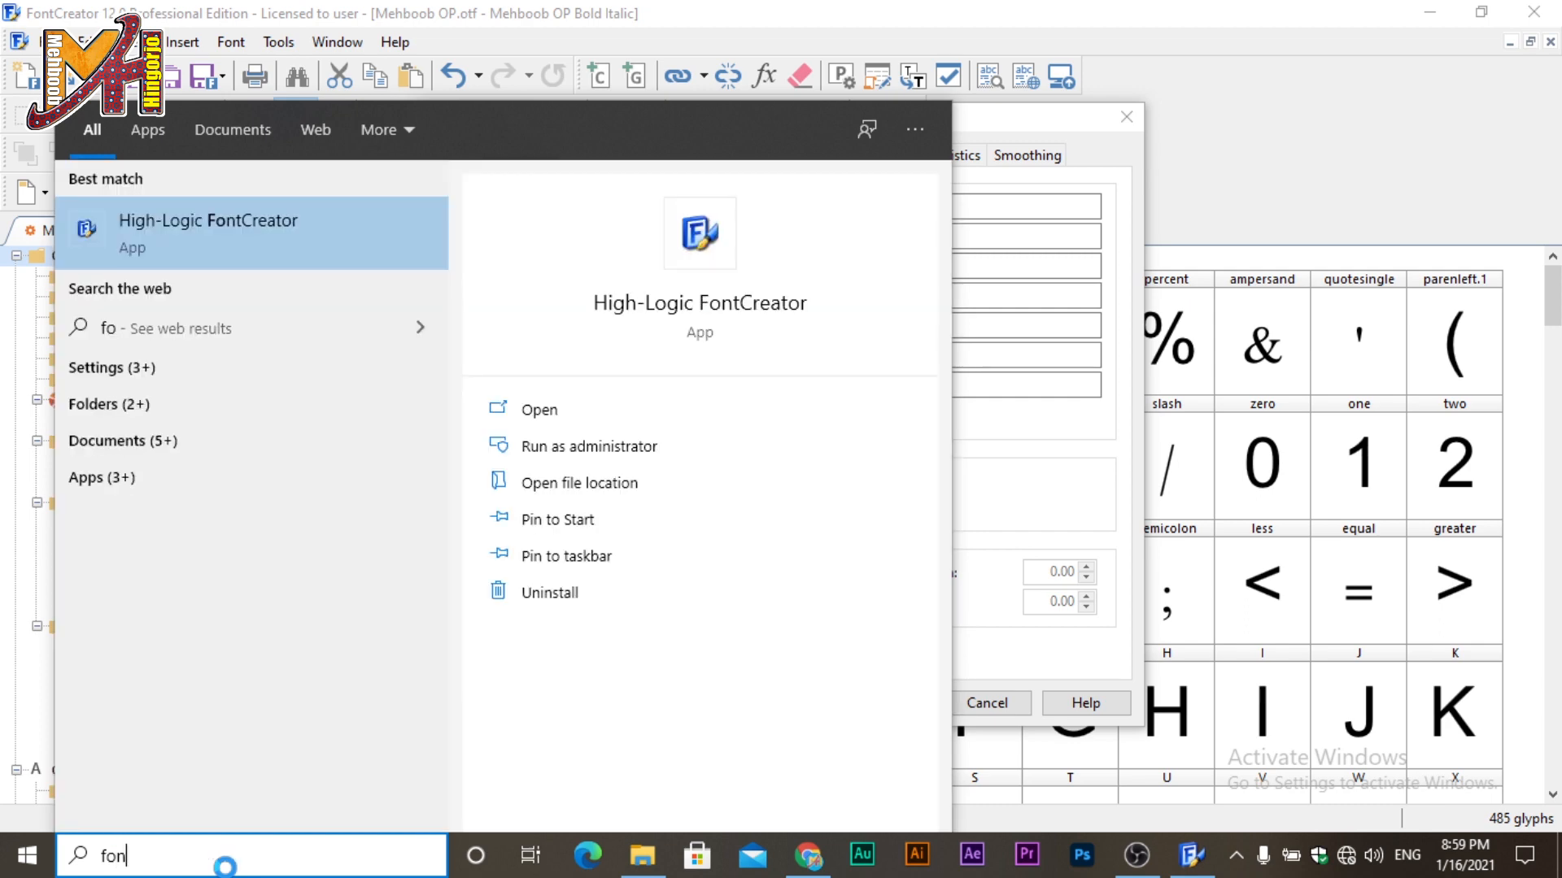
type("t")
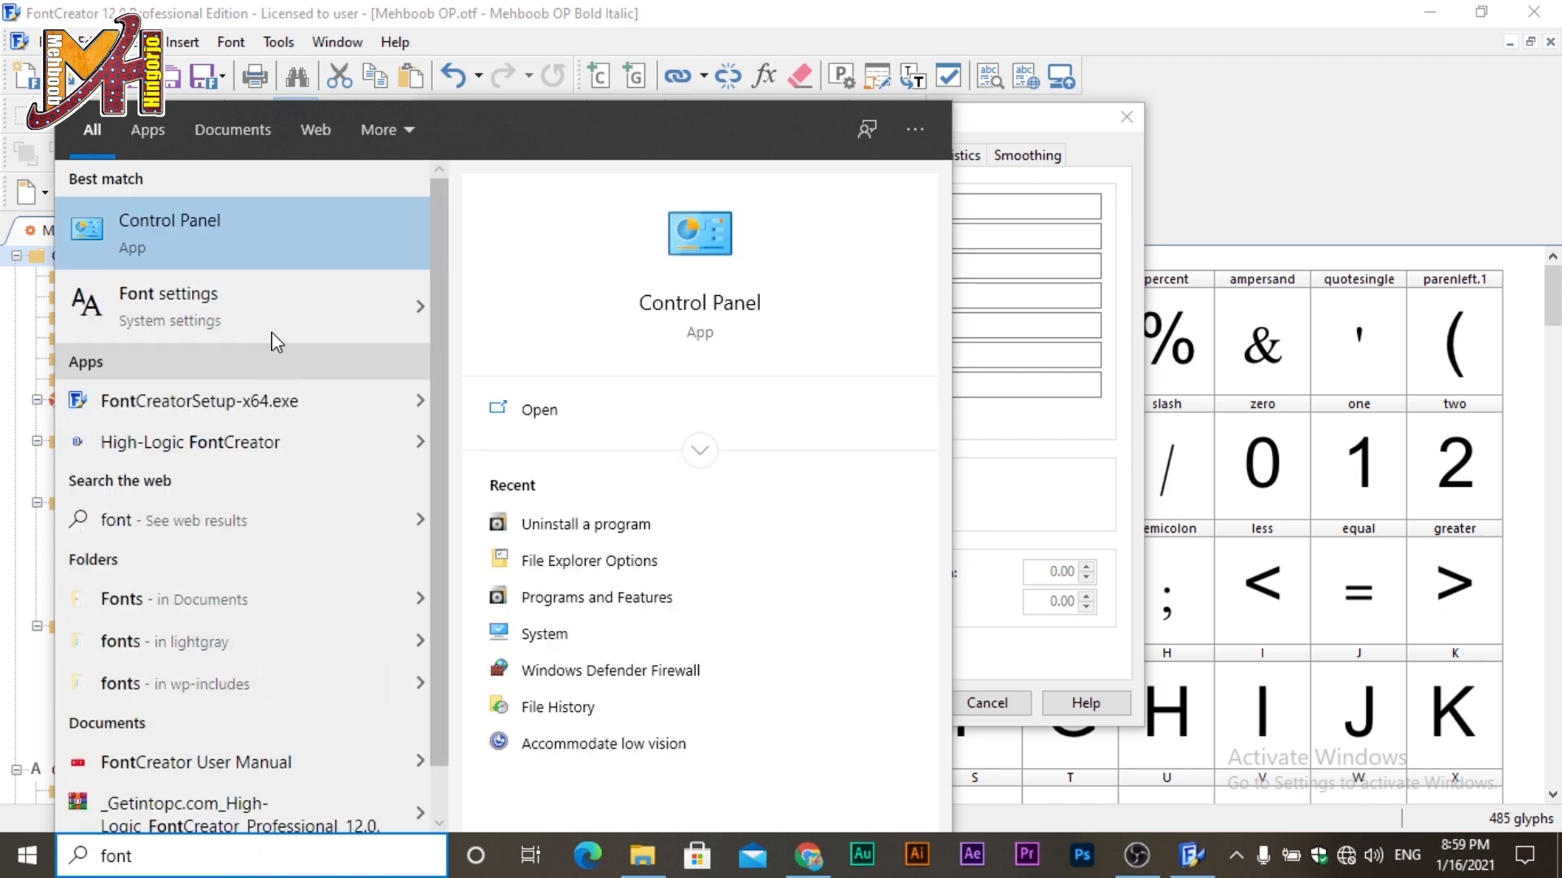
left_click(268, 313)
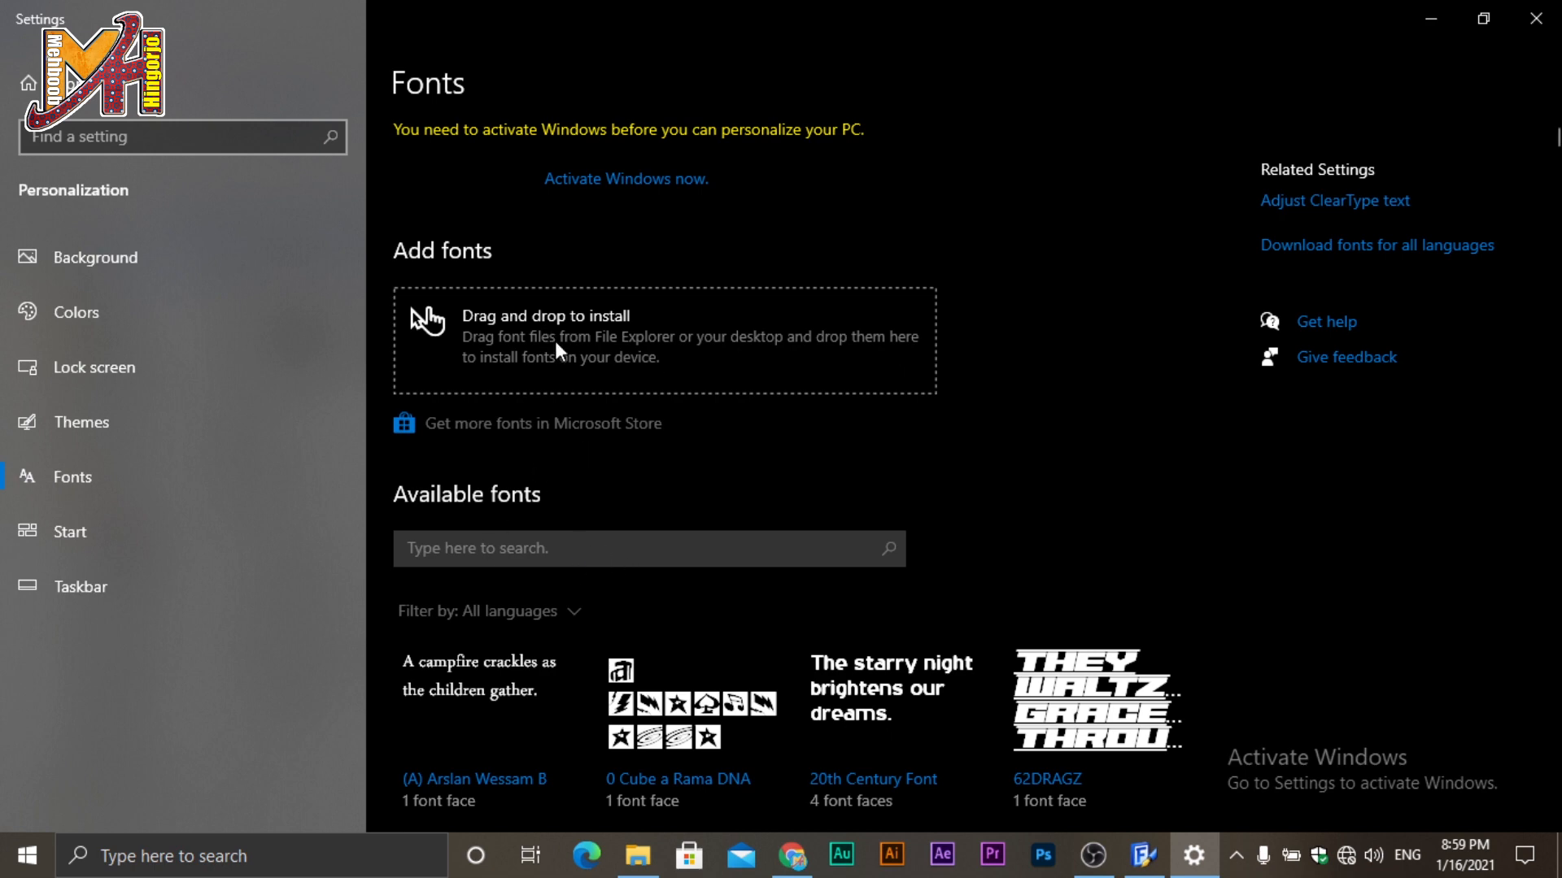
Browse the installed fonts in Windows Settings down to Mehboob OP and examine its sample text preview.
scroll(797, 488, "down", 5)
scroll(797, 485, "up", 5)
left_click_drag(1552, 137, 1552, 297)
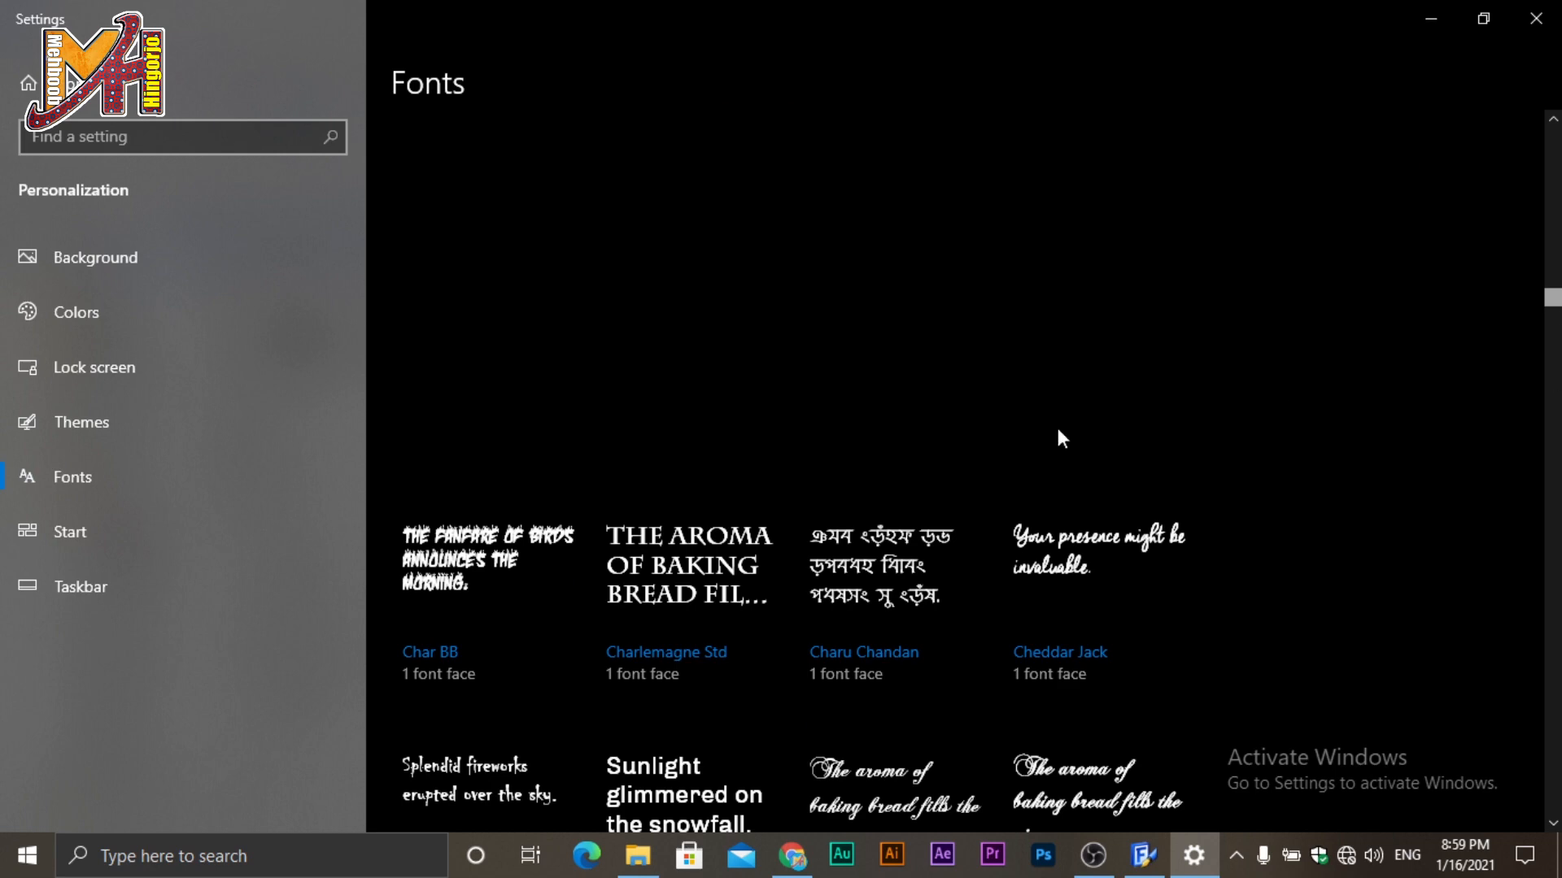
scroll(1090, 562, "down", 5)
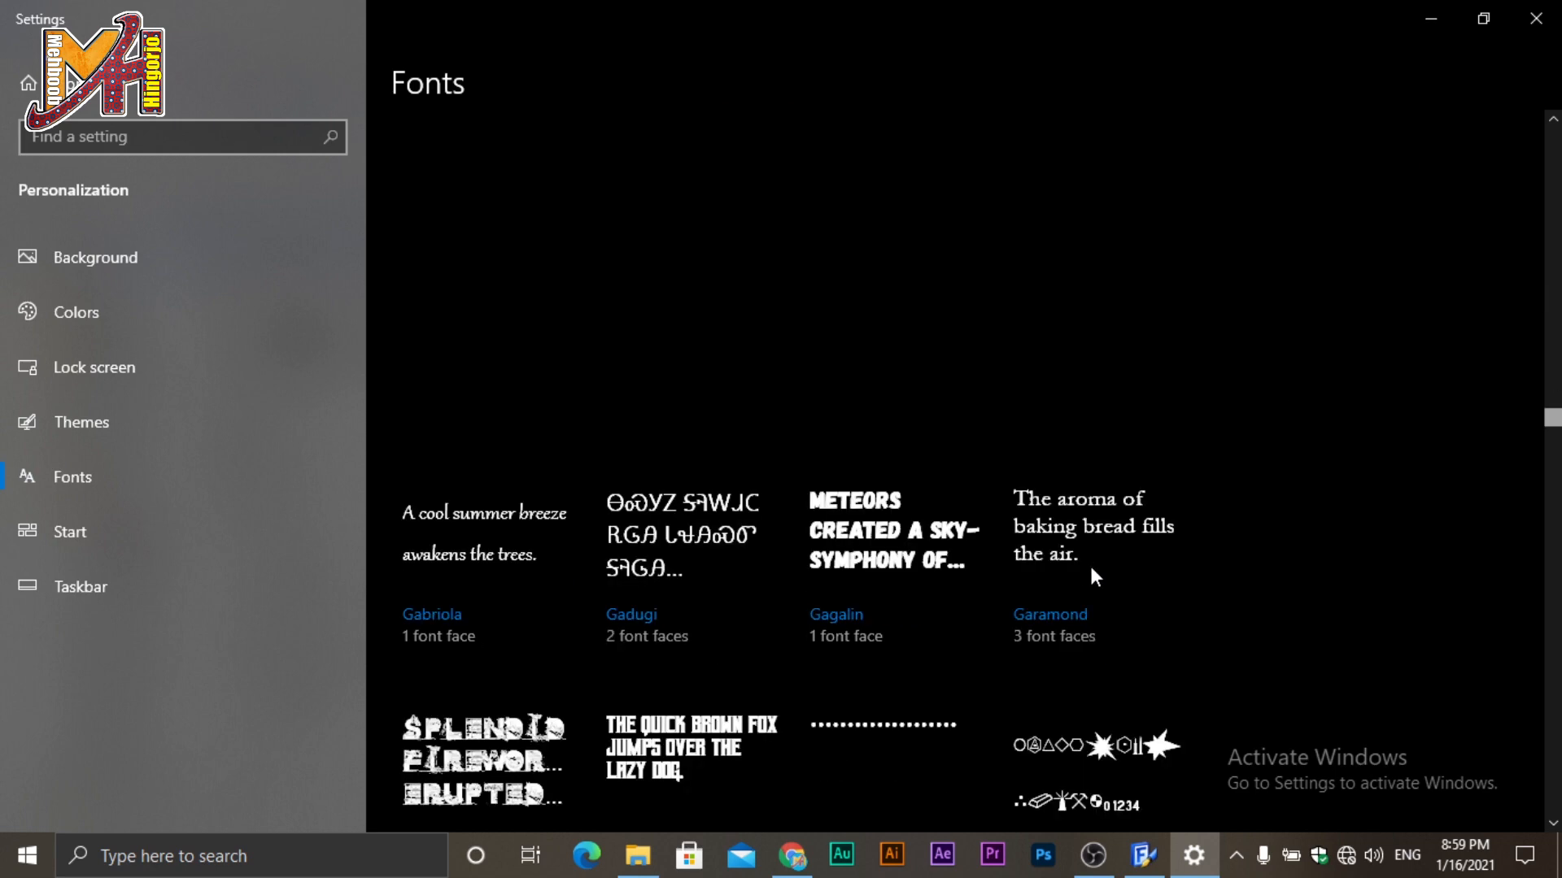
left_click_drag(1553, 417, 1559, 619)
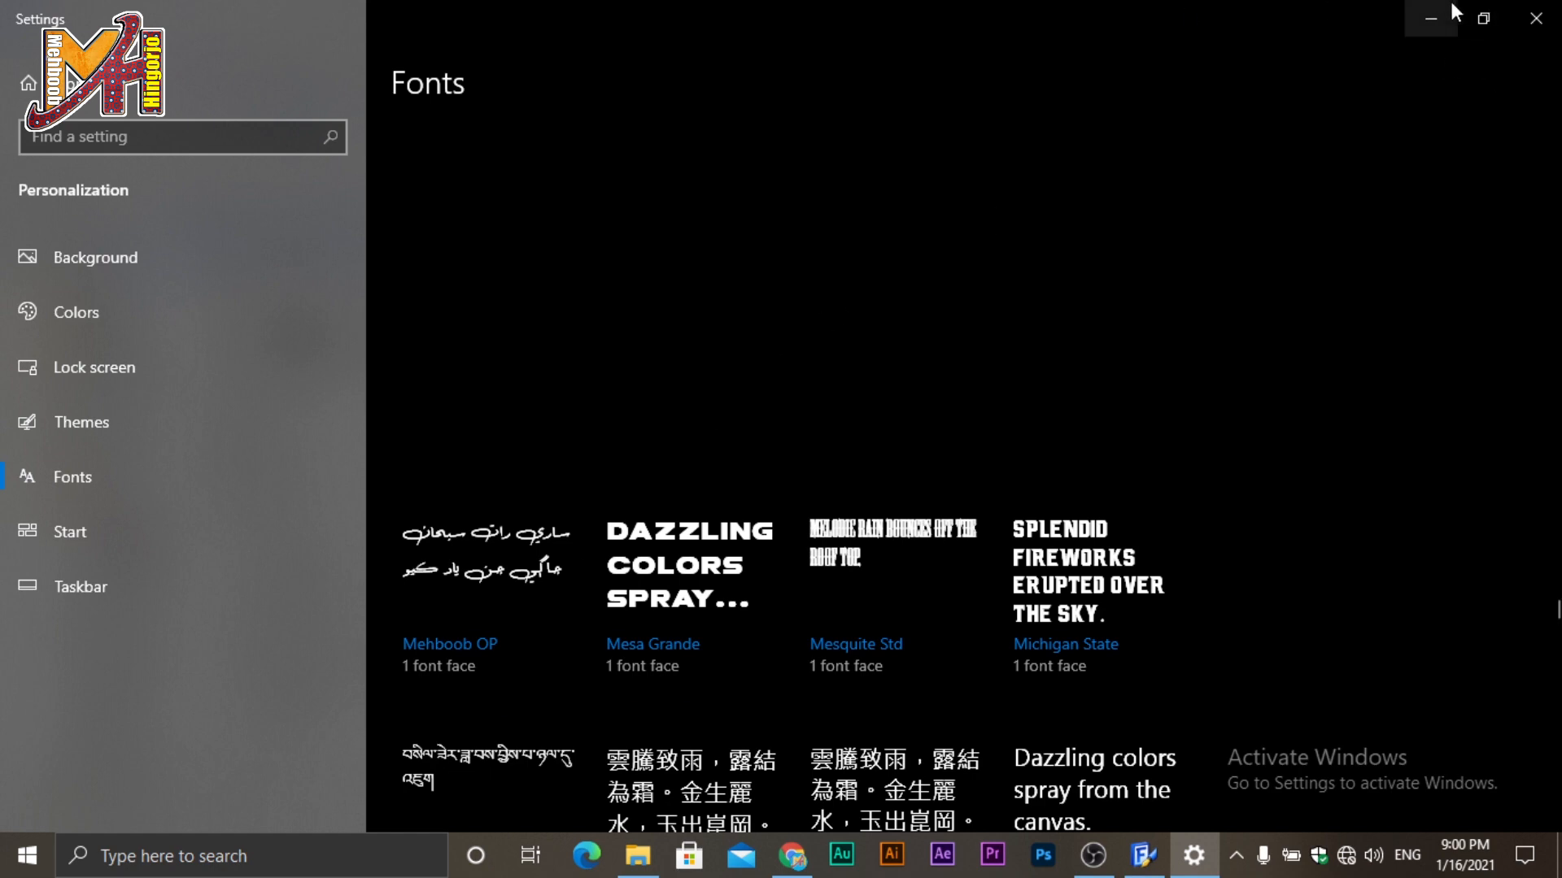
Switch back to FontCreator, highlight the Sample Text in the extended font properties and close the properties without changes.
left_click(1432, 19)
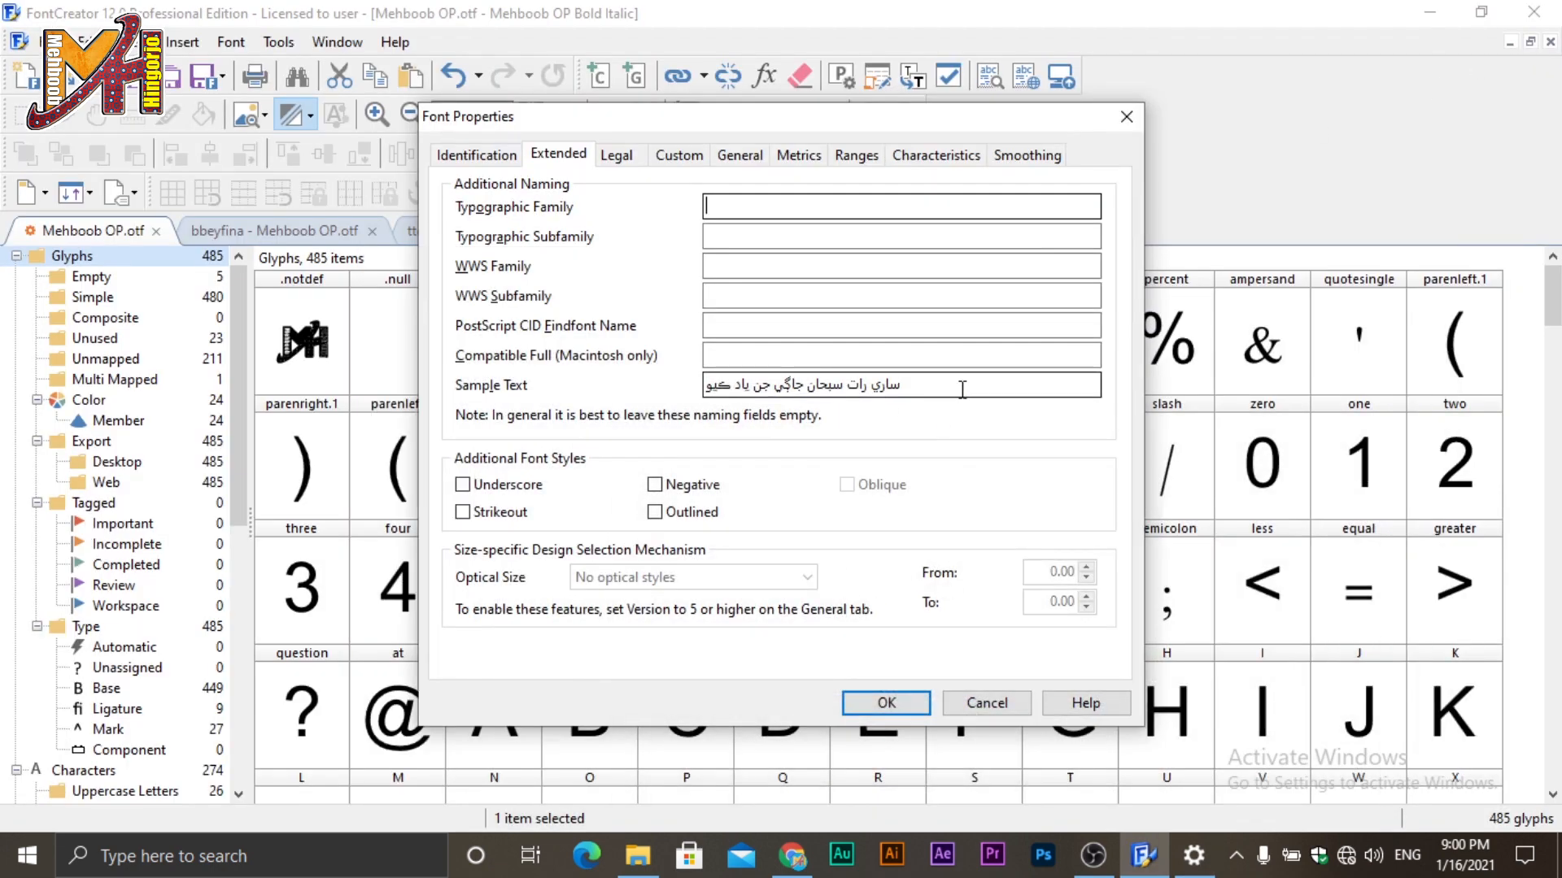
left_click_drag(960, 384, 656, 392)
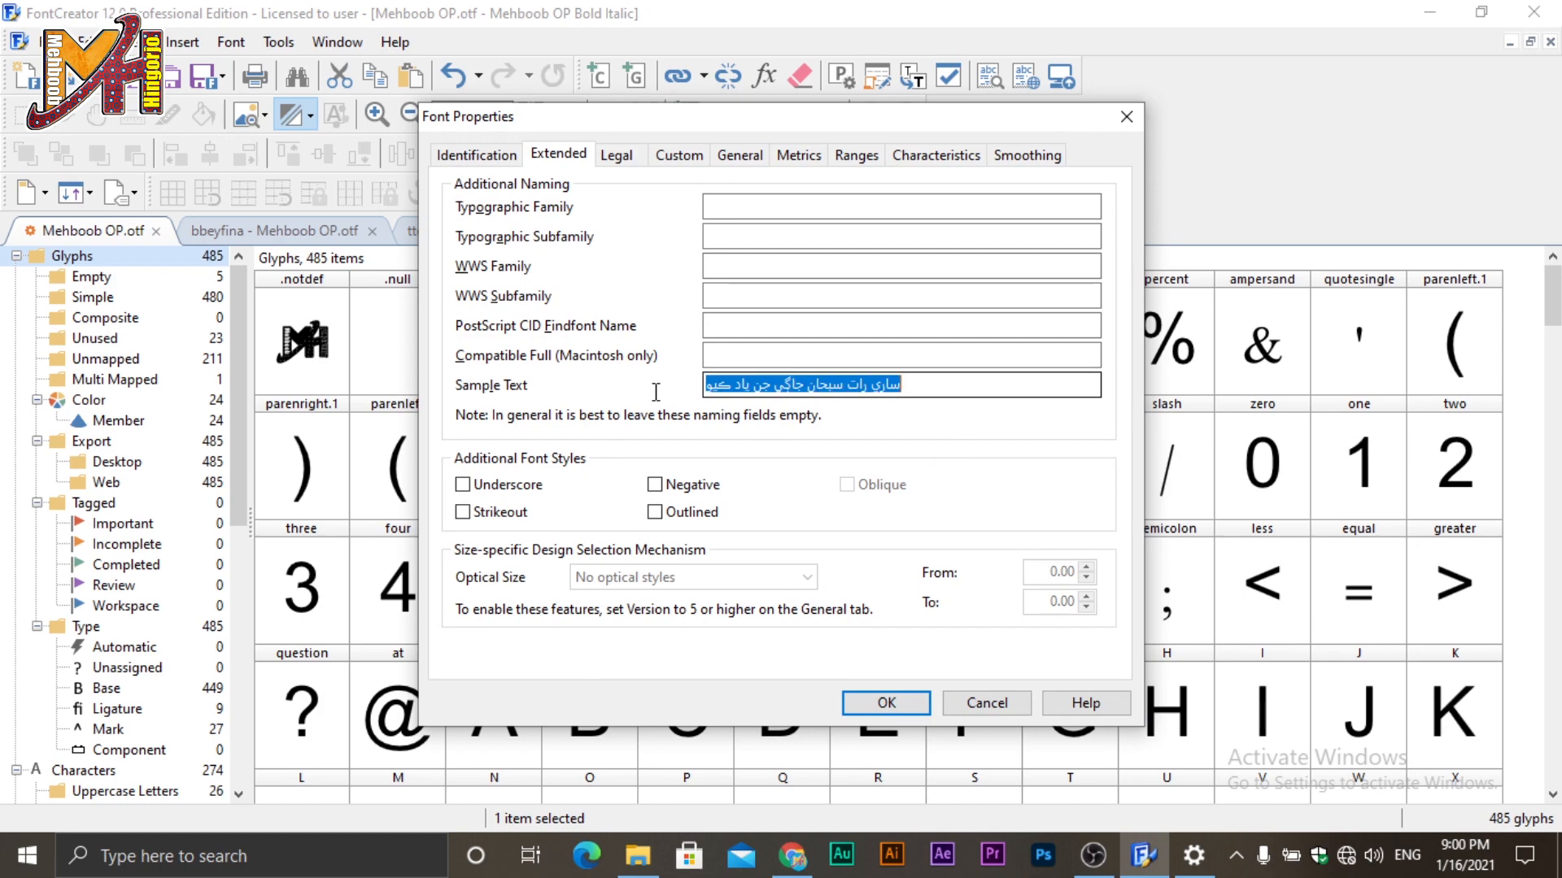
left_click(1127, 116)
Look through the Arabic glyphs in the overview and close the Mehboob OP project without saving the changes.
scroll(1474, 440, "down", 5)
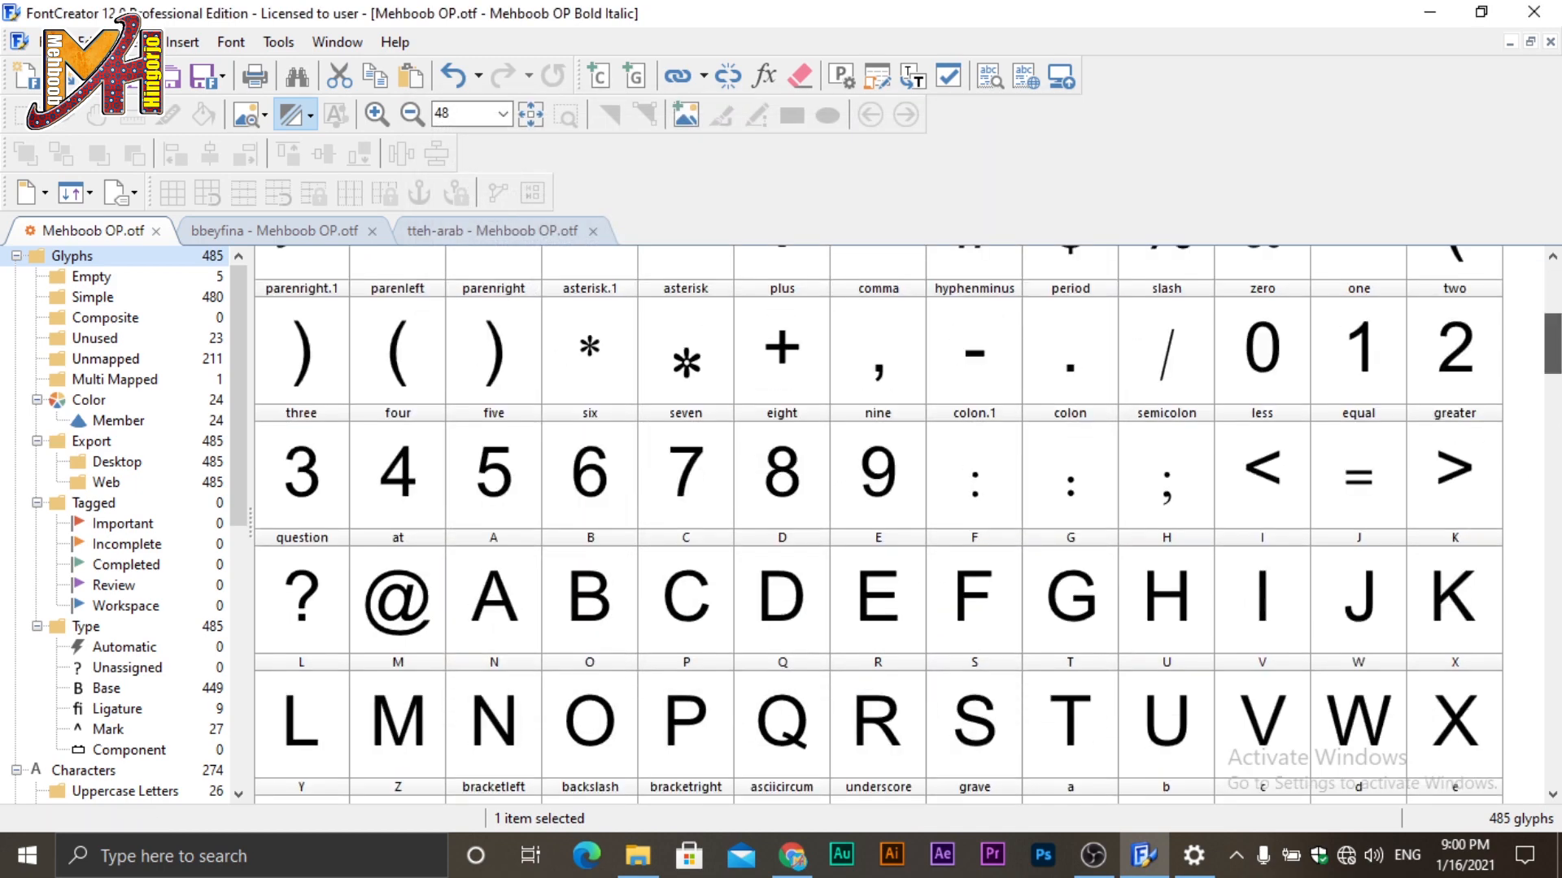
scroll(878, 525, "down", 15)
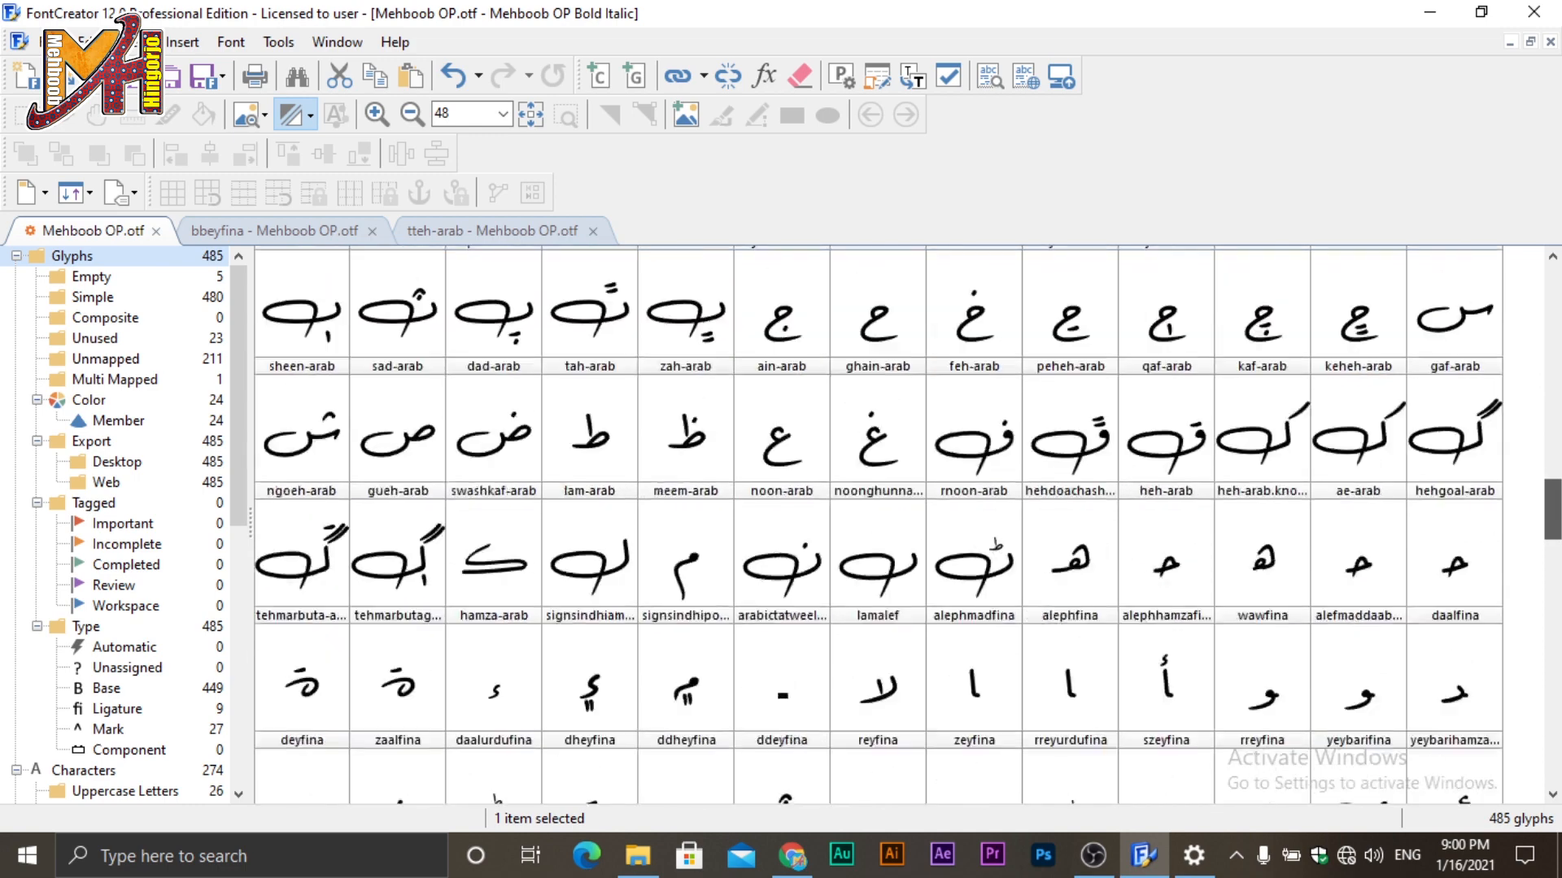
left_click_drag(1552, 606, 1552, 657)
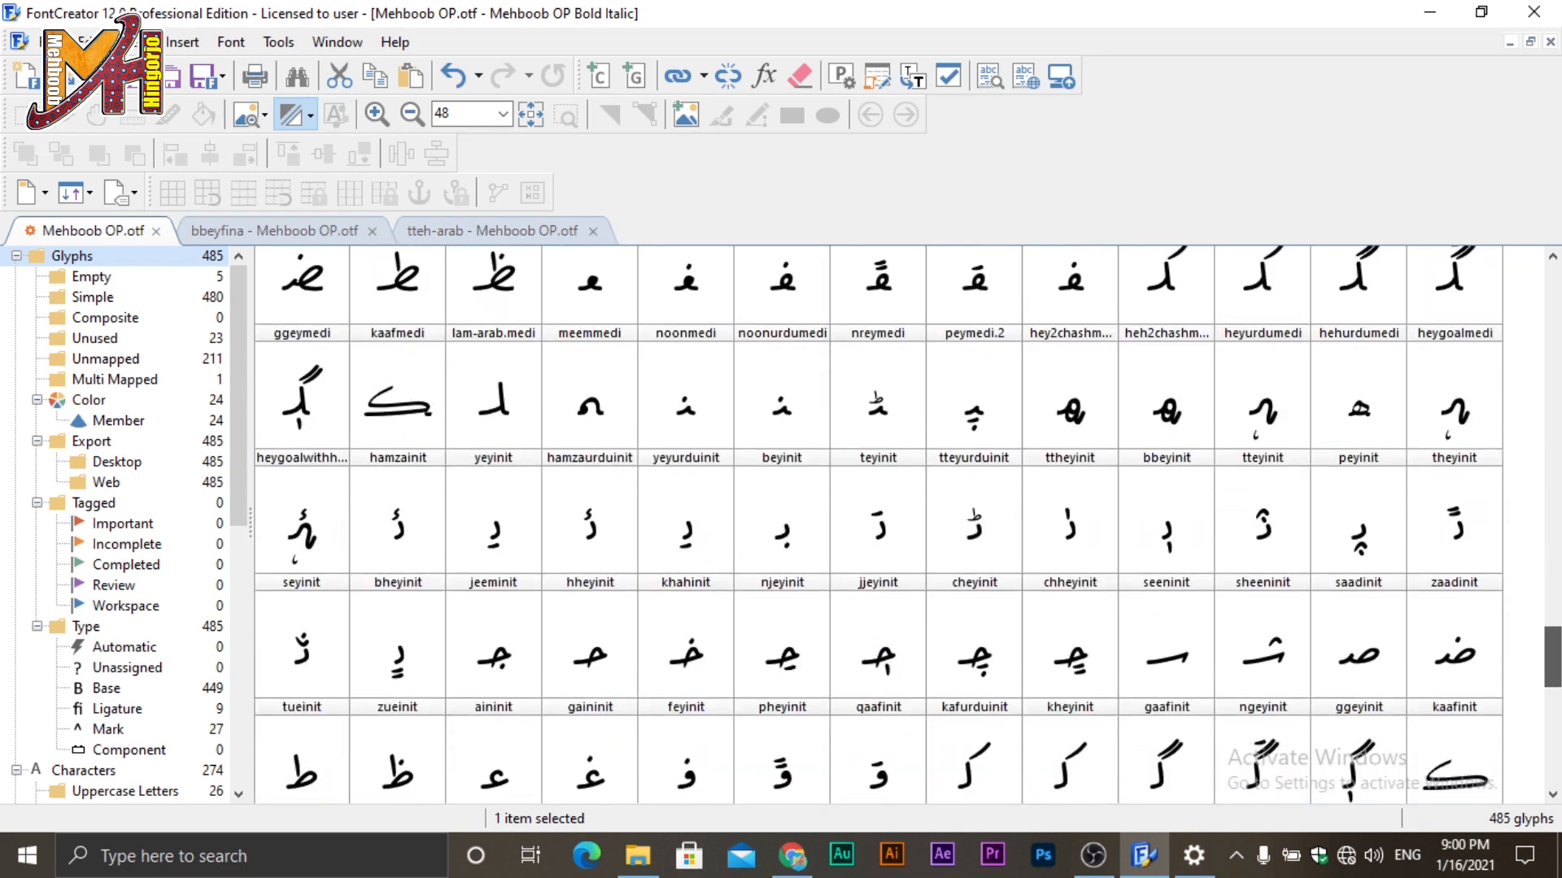
left_click(1551, 42)
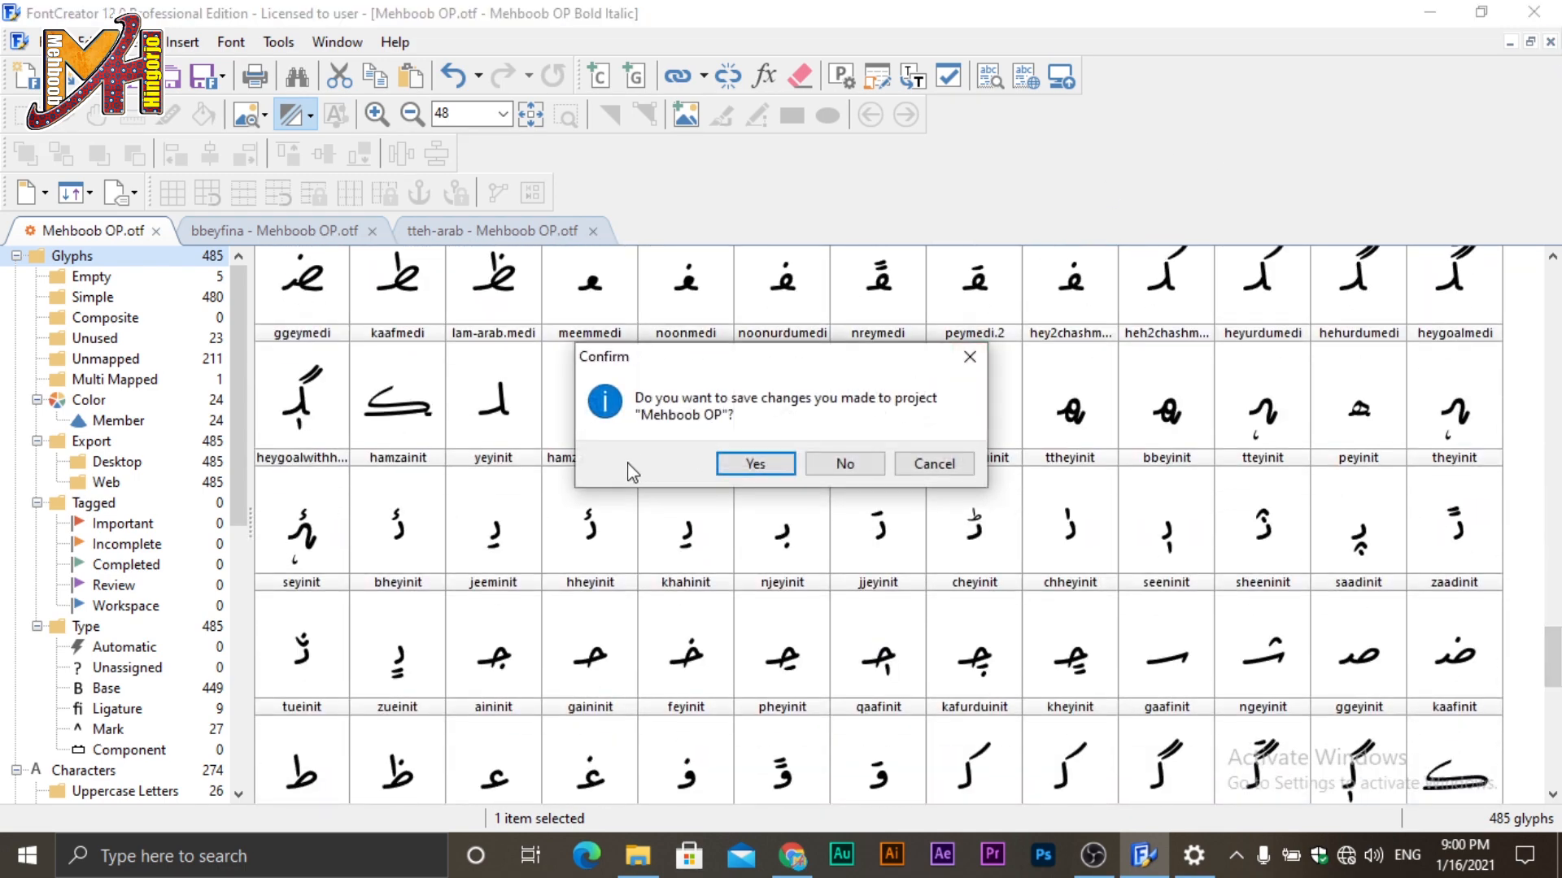
left_click(854, 463)
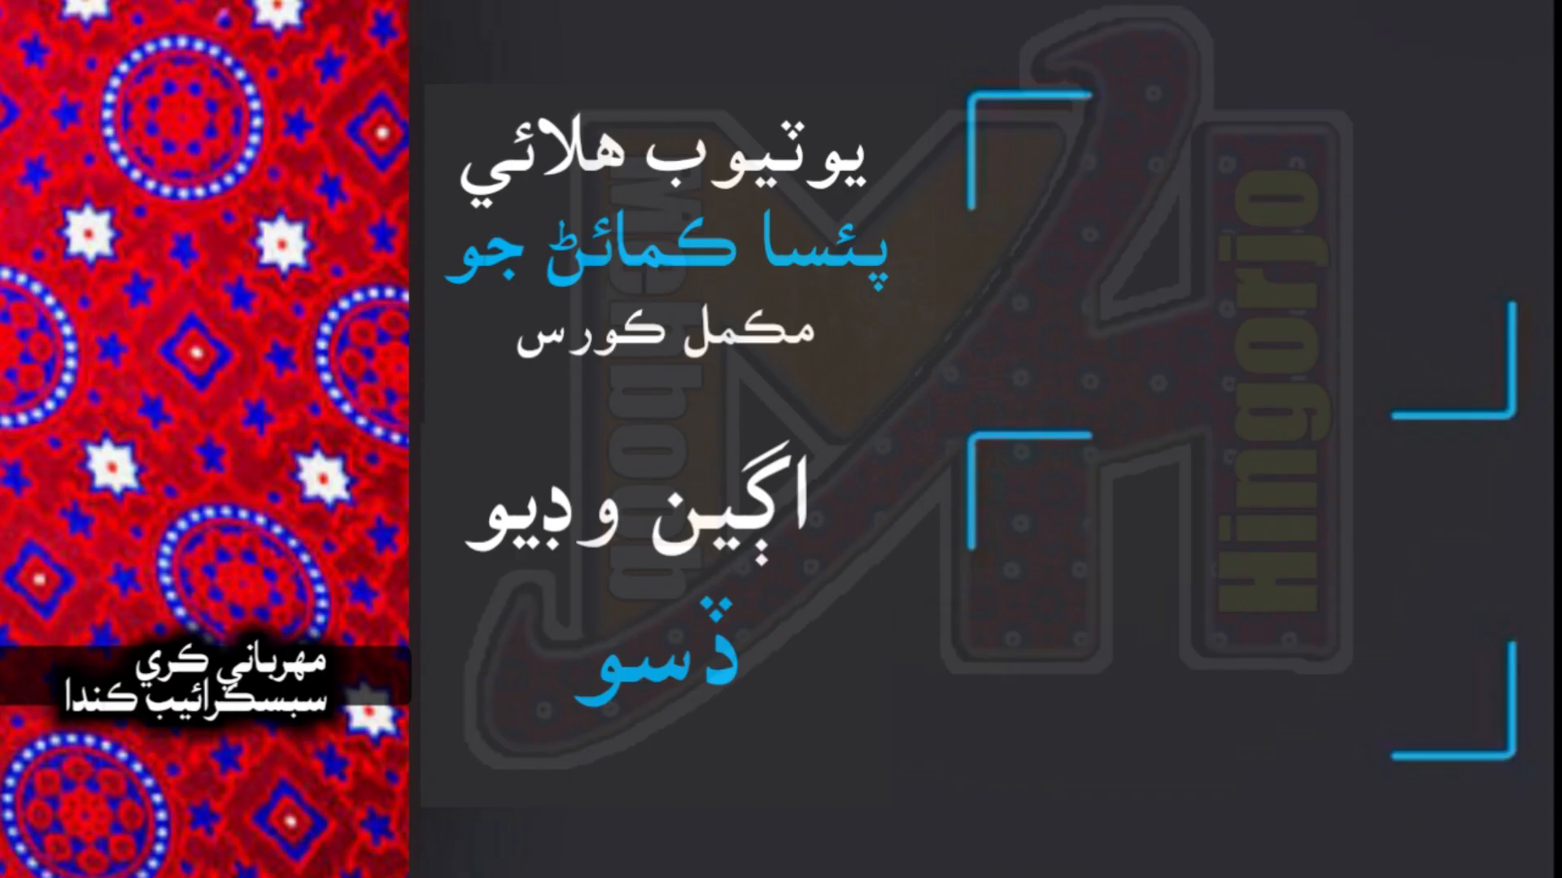